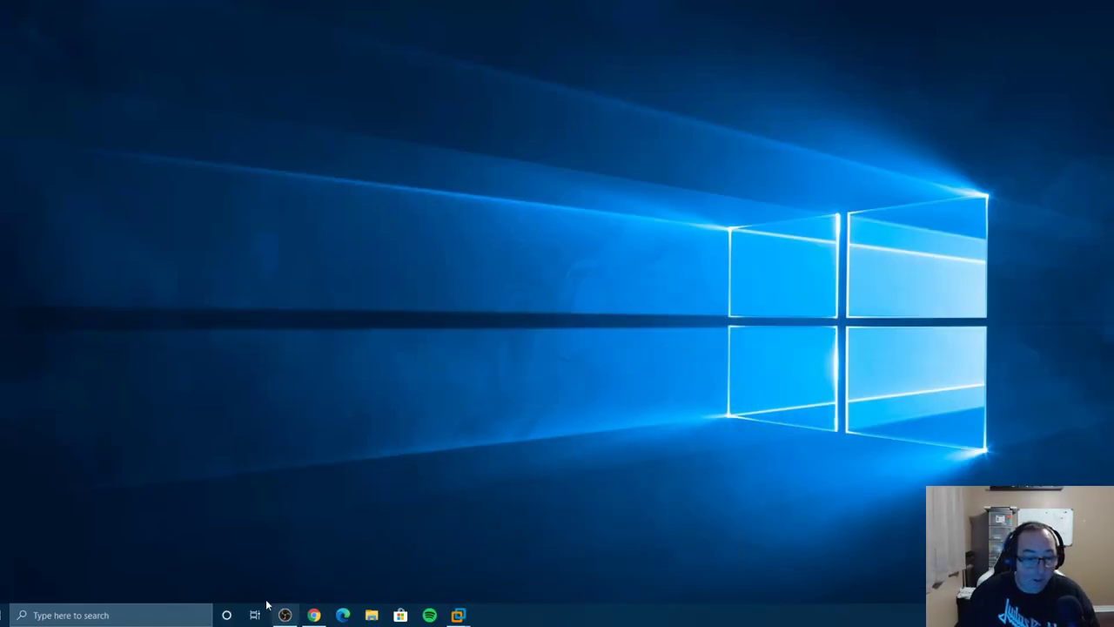
- Switch to Chrome and locate the WinSetupFromUSB 1.9 exe download on the WinSetupFromUSB downloads page
left_click(310, 618)
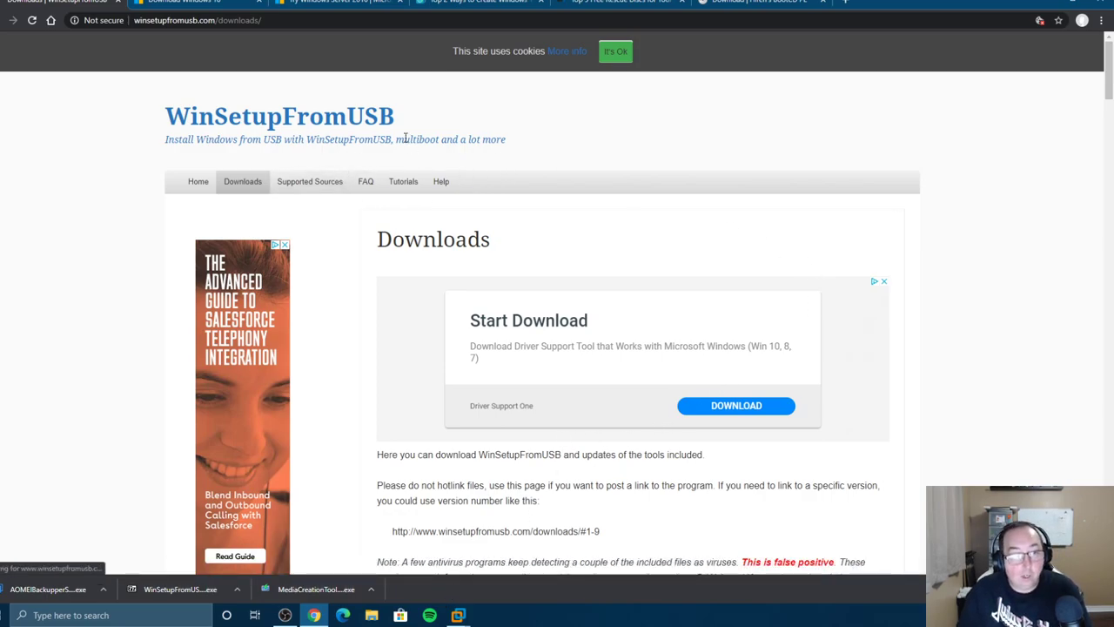
left_click_drag(429, 119, 168, 103)
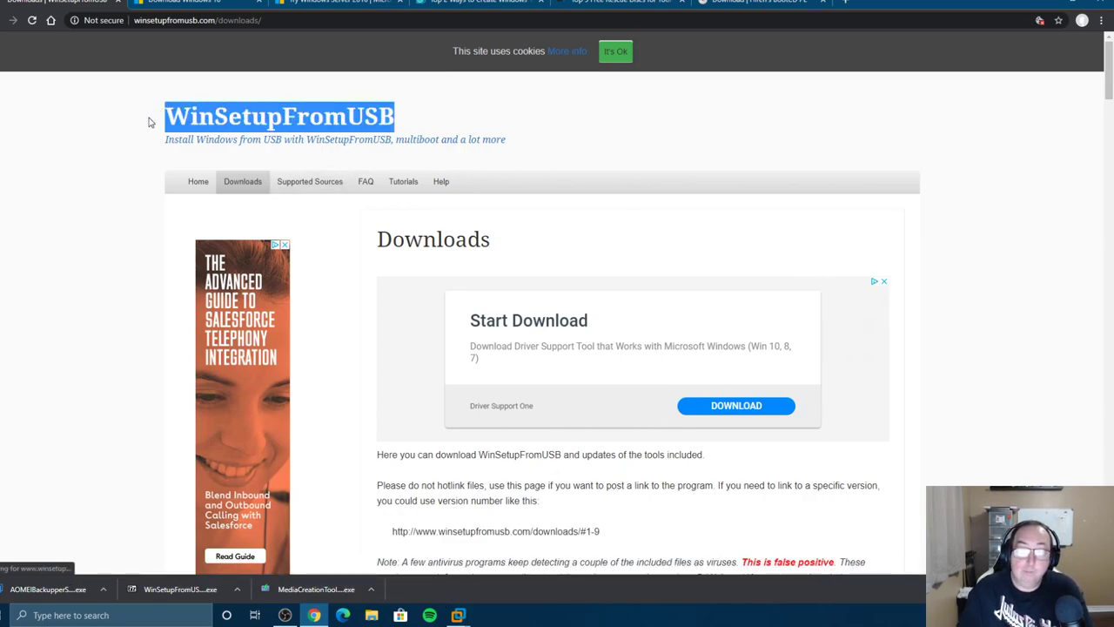
scroll(388, 219, "down", 4)
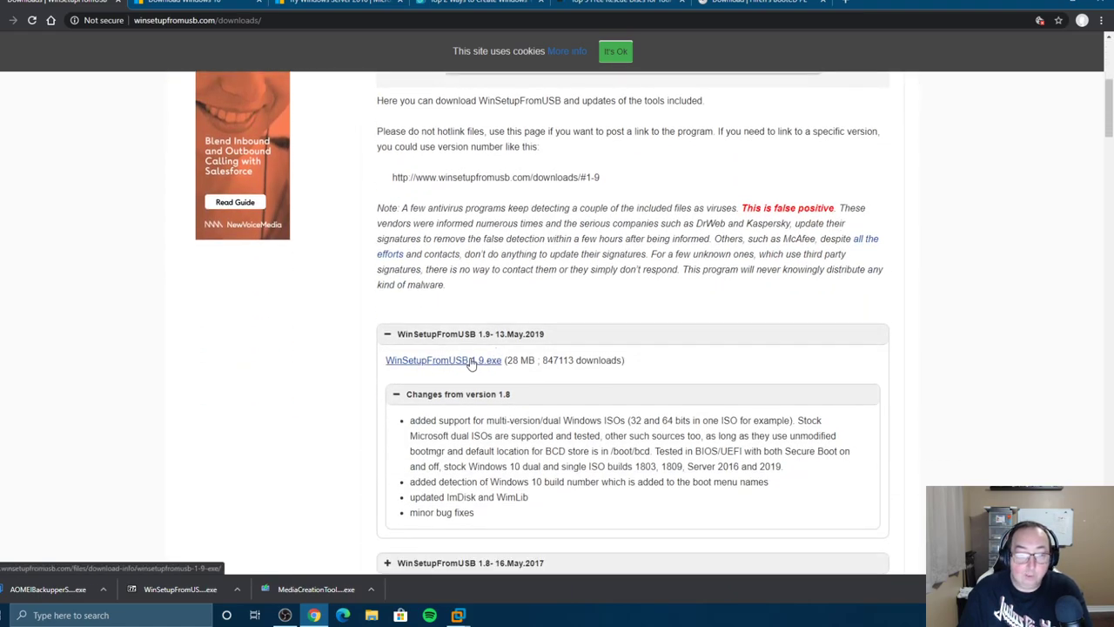
left_click(471, 364)
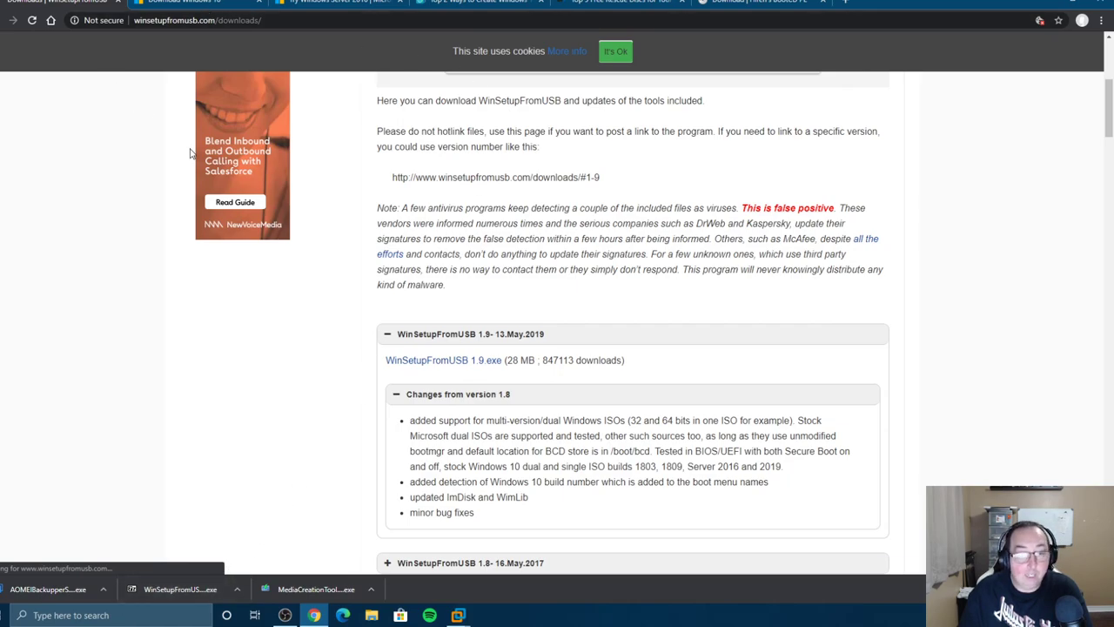
- Go to Microsoft's Download Windows 10 page, run the downloaded Media Creation Tool and allow it to make changes
left_click(198, 5)
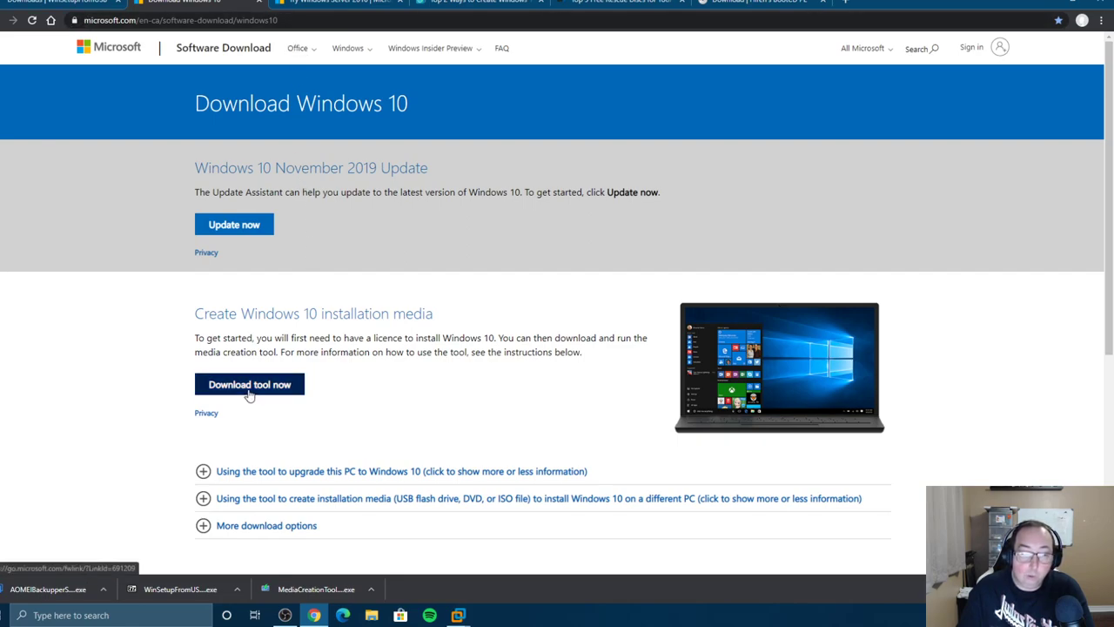
left_click(316, 590)
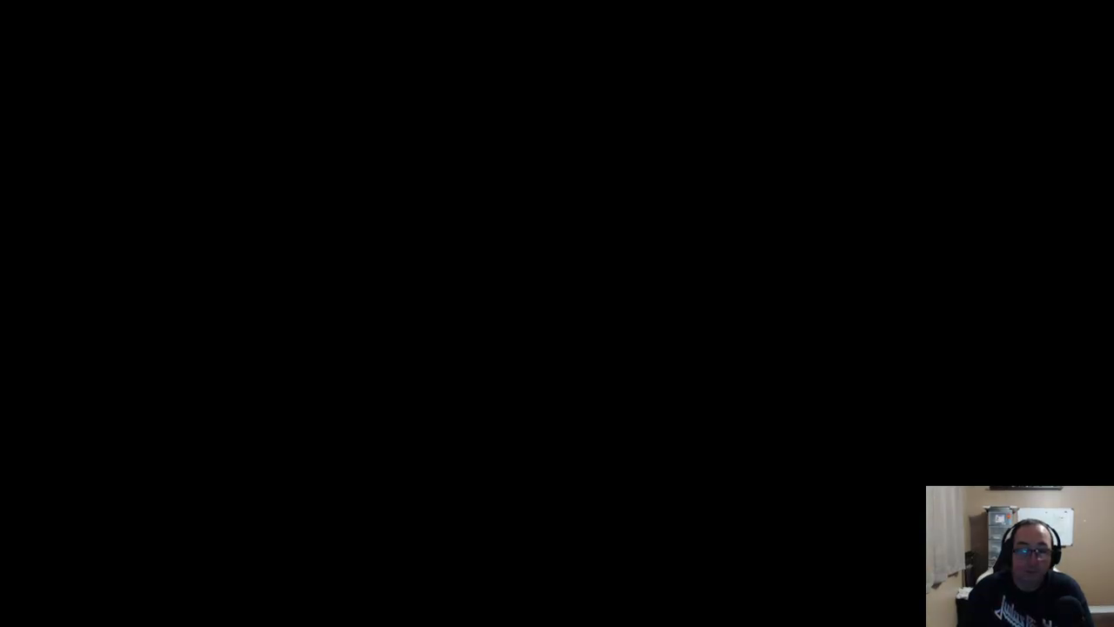
left_click(587, 293)
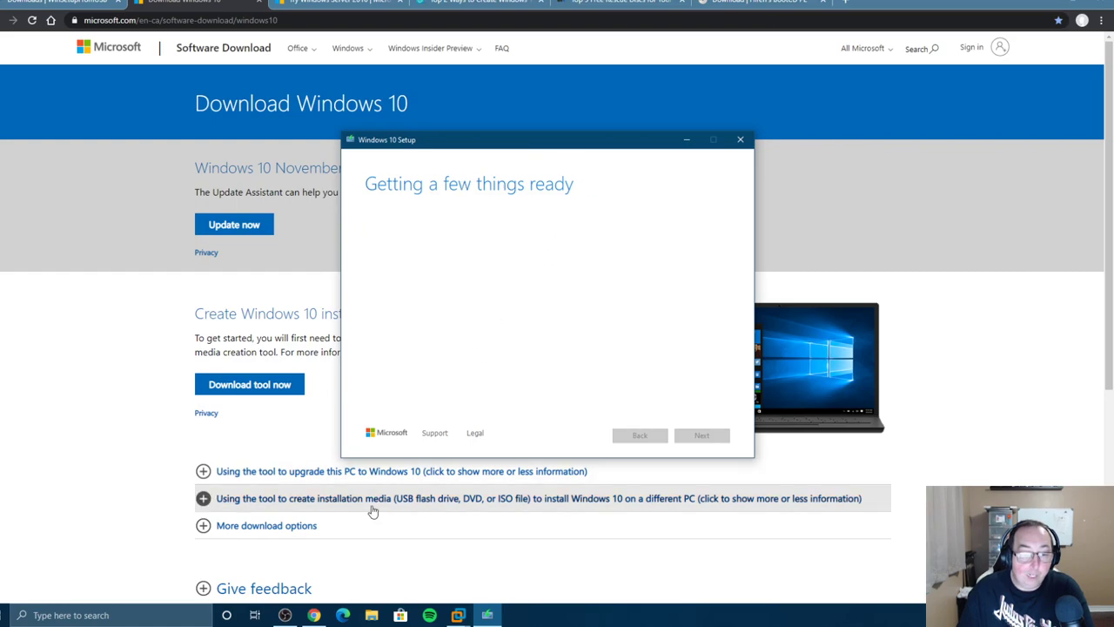
- Switch to File Explorer, open the Windows Toolbox folder in Downloads and select Windows10.iso
left_click(372, 615)
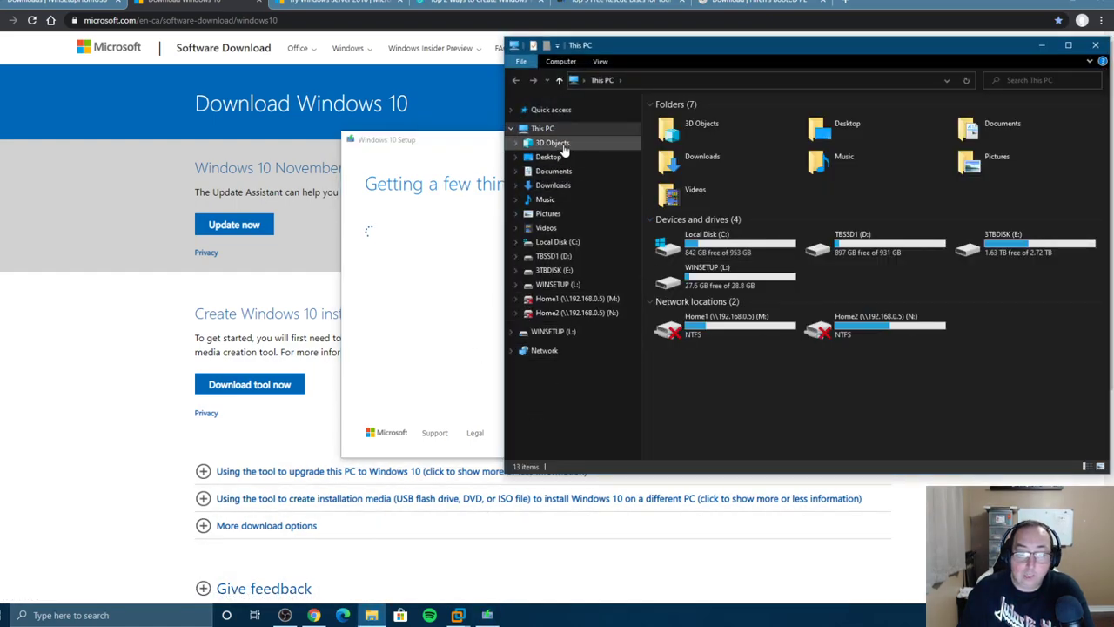
left_click(553, 184)
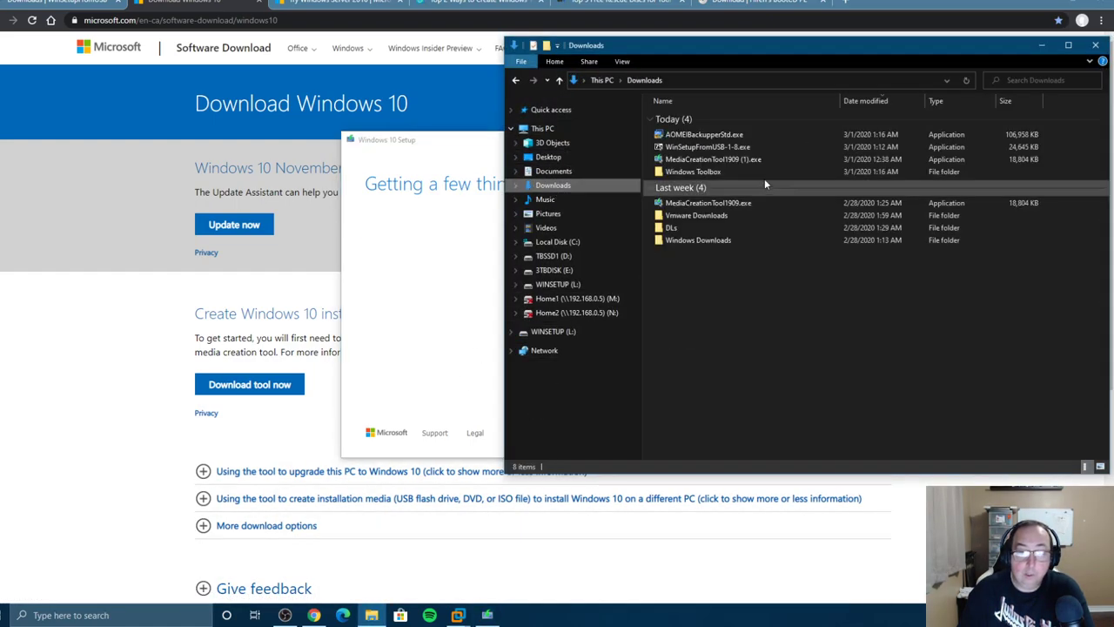
double_click(696, 172)
left_click(705, 204)
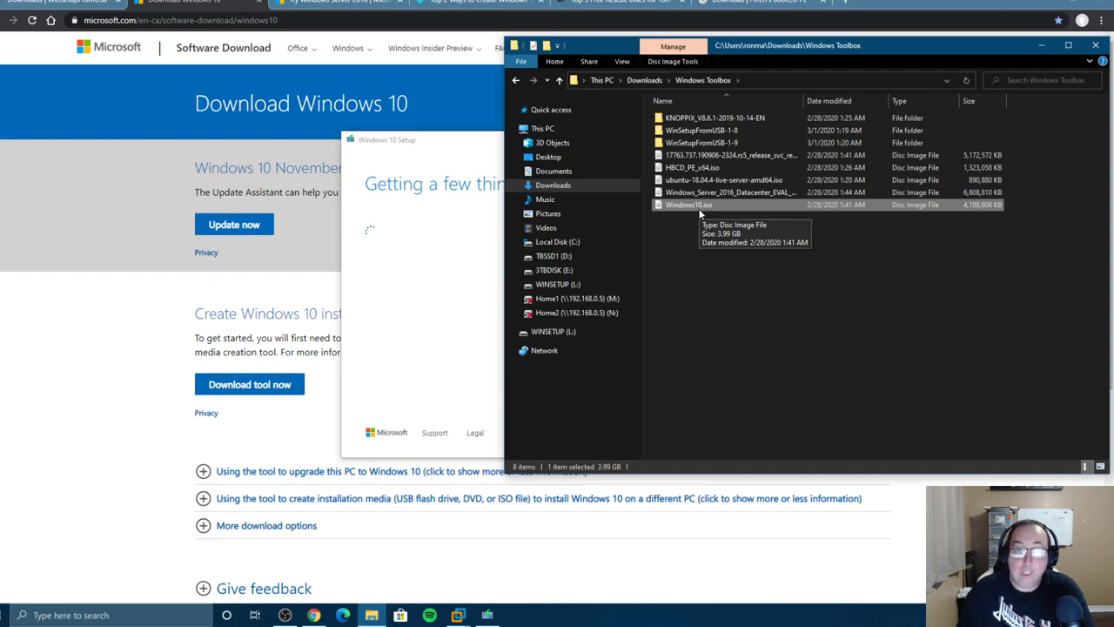
- Accept the license terms in Windows 10 Setup, then minimize the setup window
left_click(466, 151)
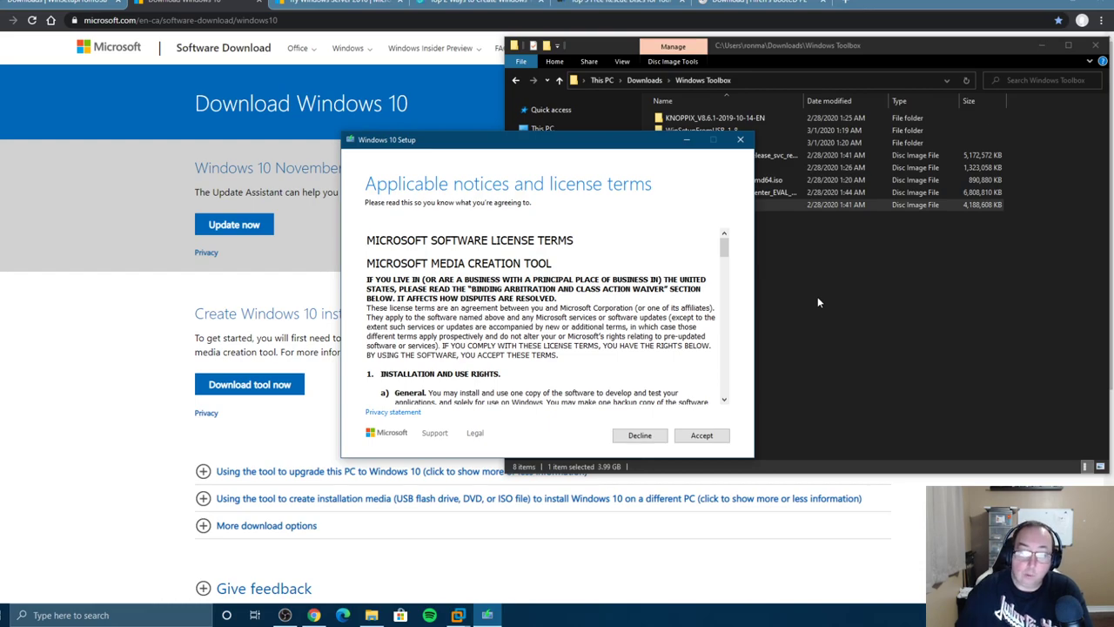
scroll(722, 397, "down", 5)
scroll(722, 397, "down", 5)
left_click(701, 435)
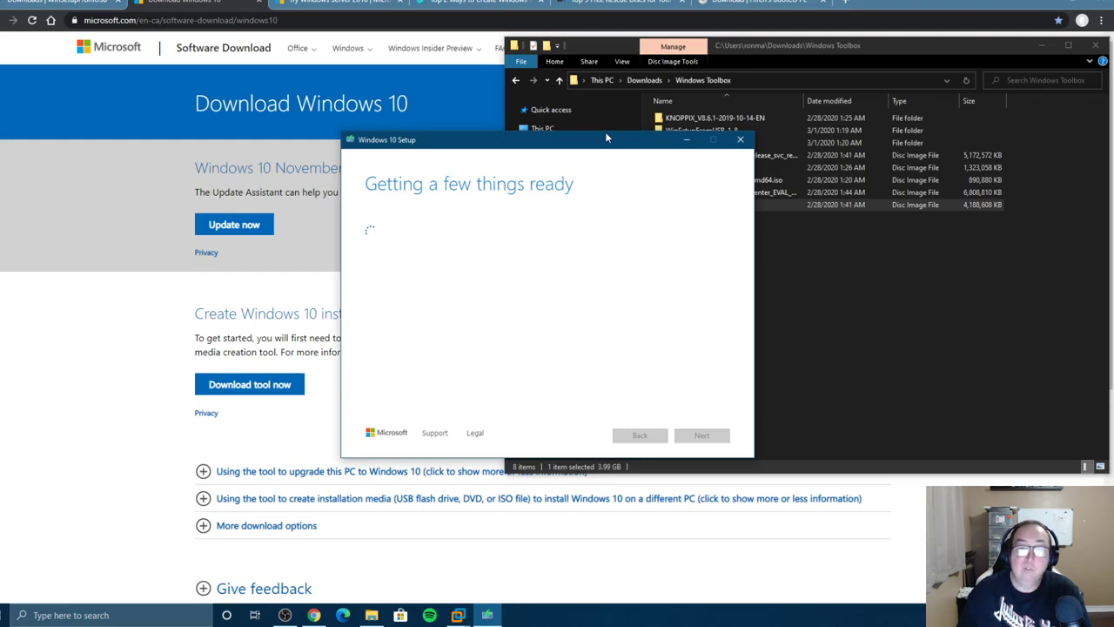
left_click_drag(602, 148, 497, 102)
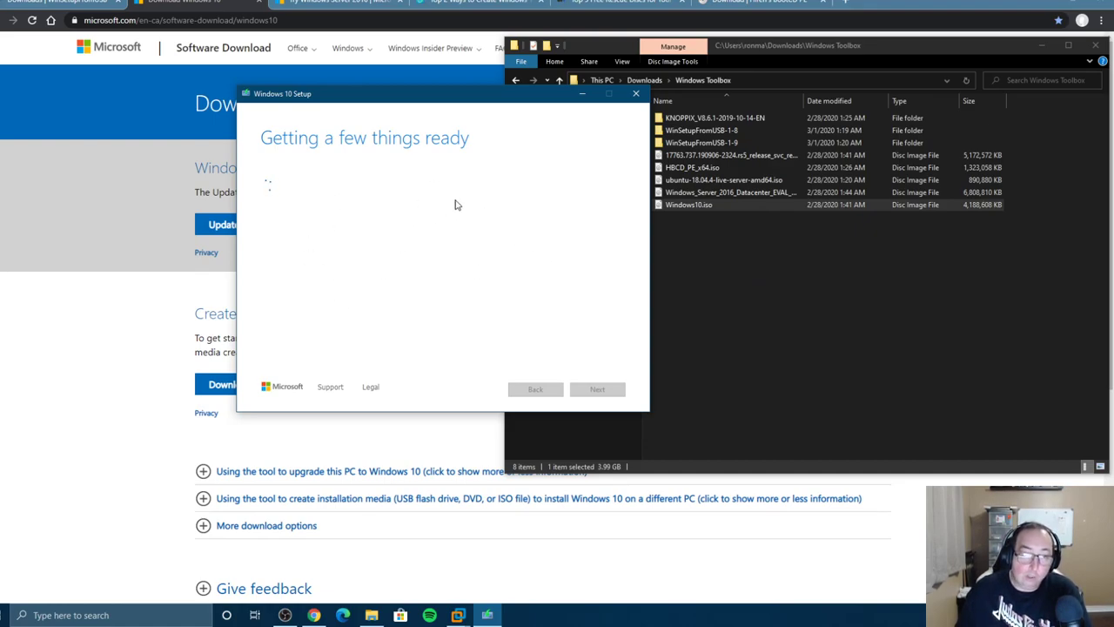
left_click(580, 97)
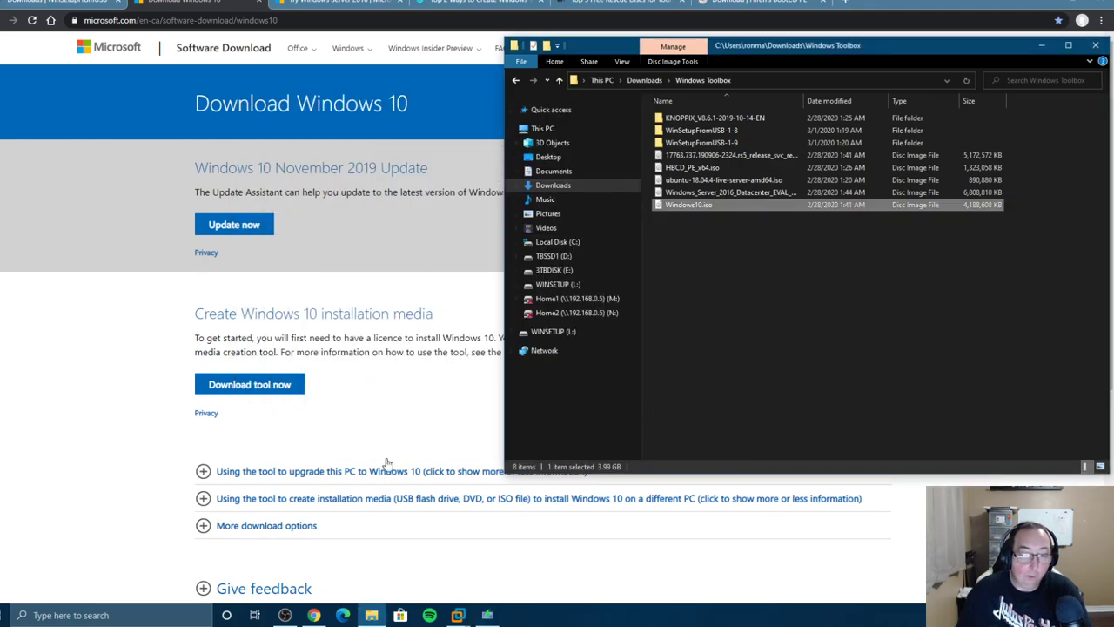
- Review the Windows Server editions offered on the Microsoft Evaluation Center page
left_click(320, 4)
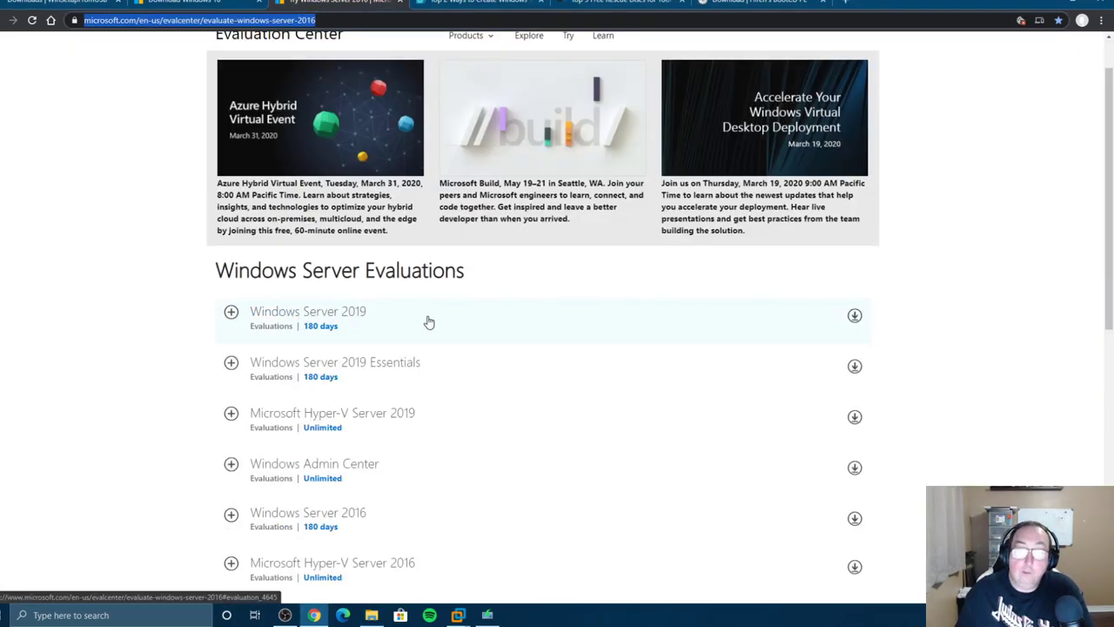
scroll(387, 324, "down", 2)
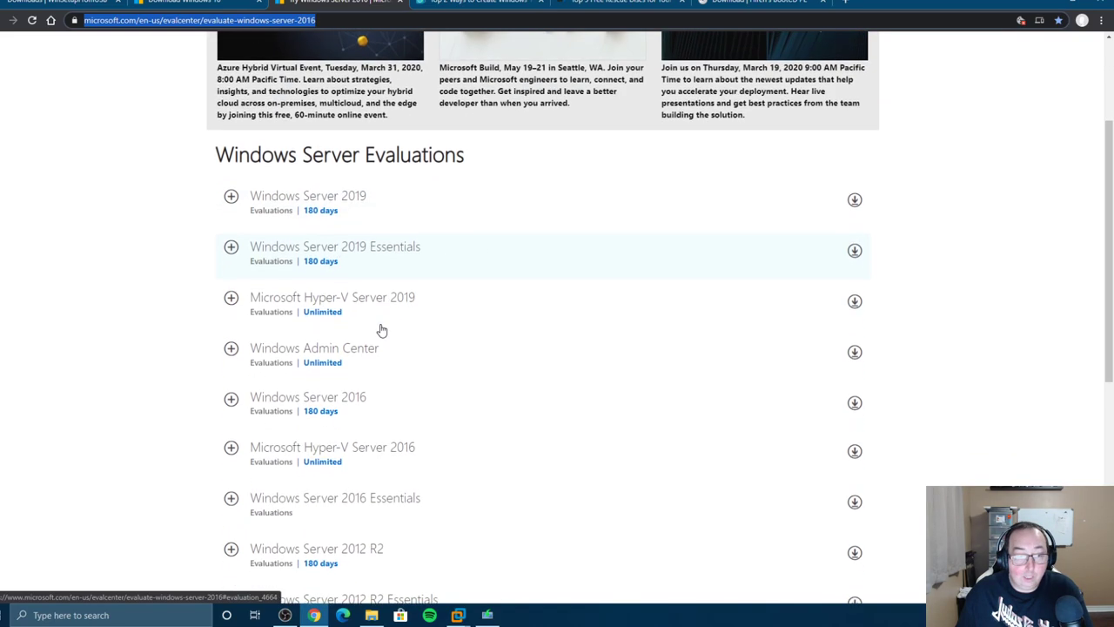
scroll(381, 331, "up", 3)
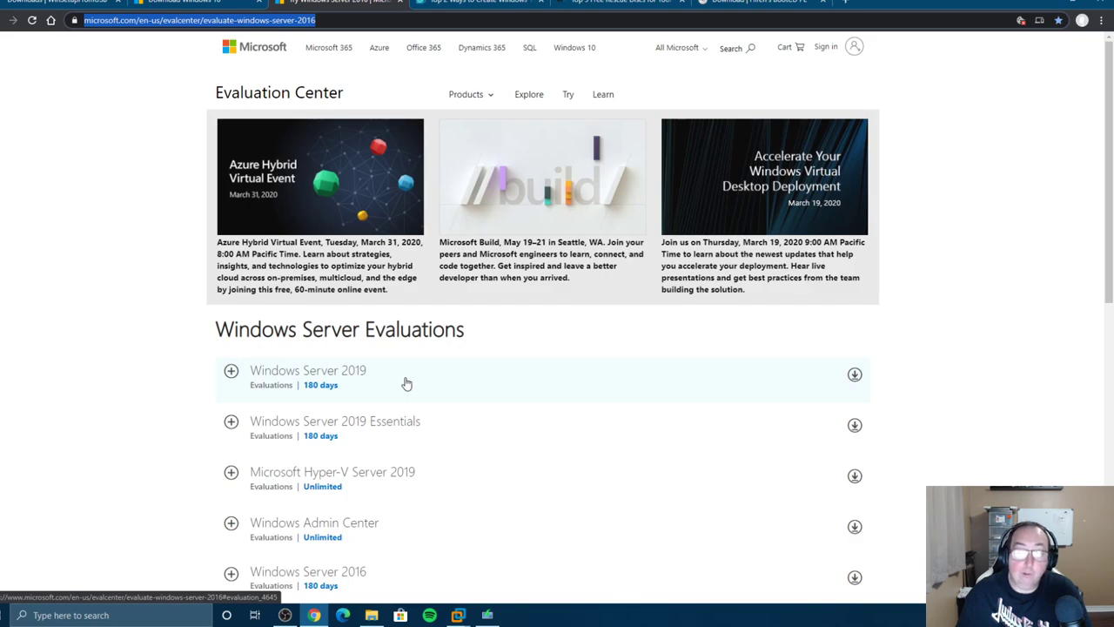
scroll(409, 379, "down", 2)
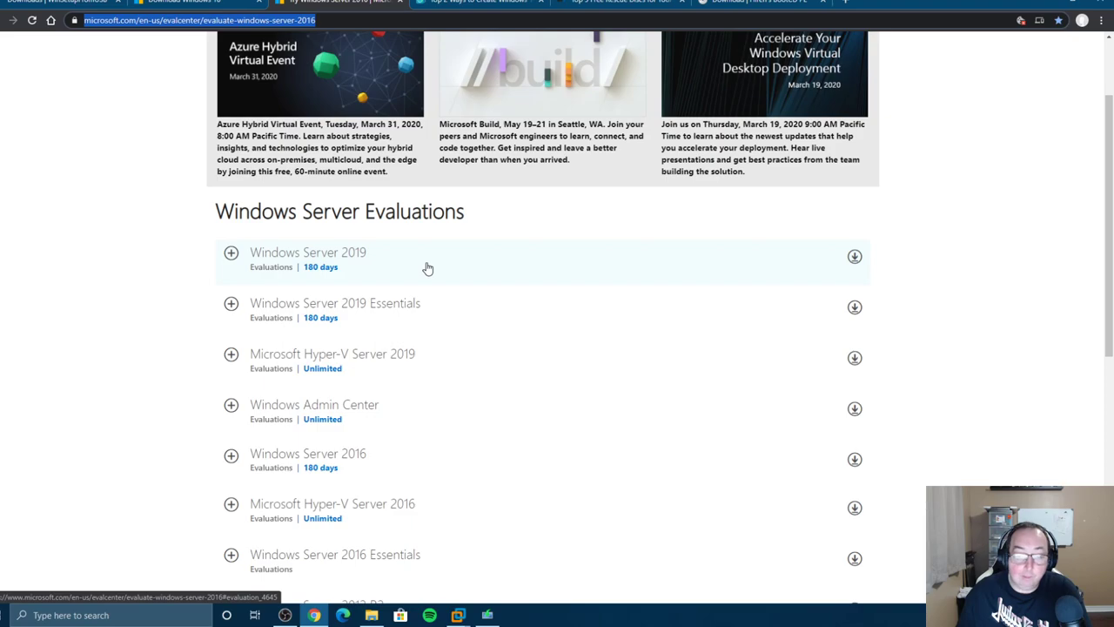
- Switch to VMware Workstation and compare the system information of the Windows Server 2019 and Windows 10 x64 virtual machines
left_click(459, 615)
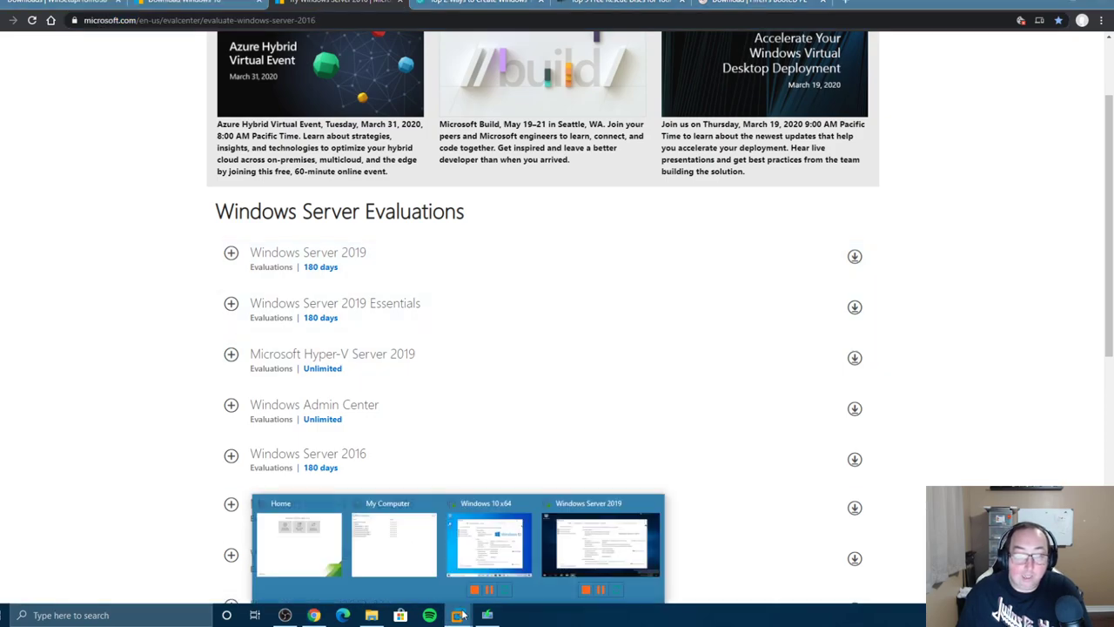
left_click(600, 544)
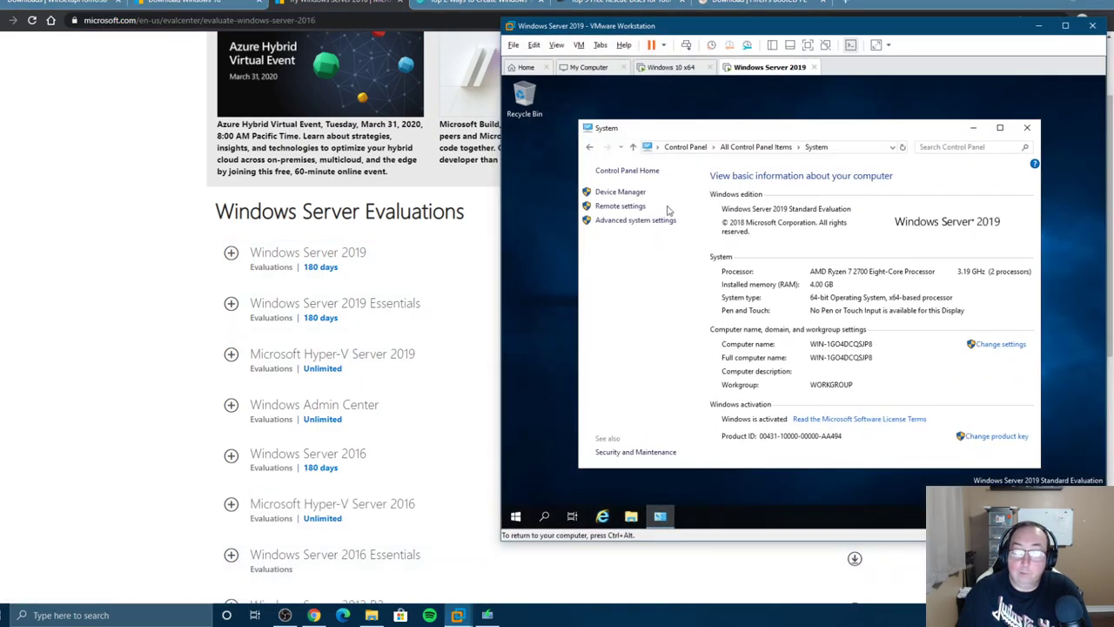
left_click(667, 70)
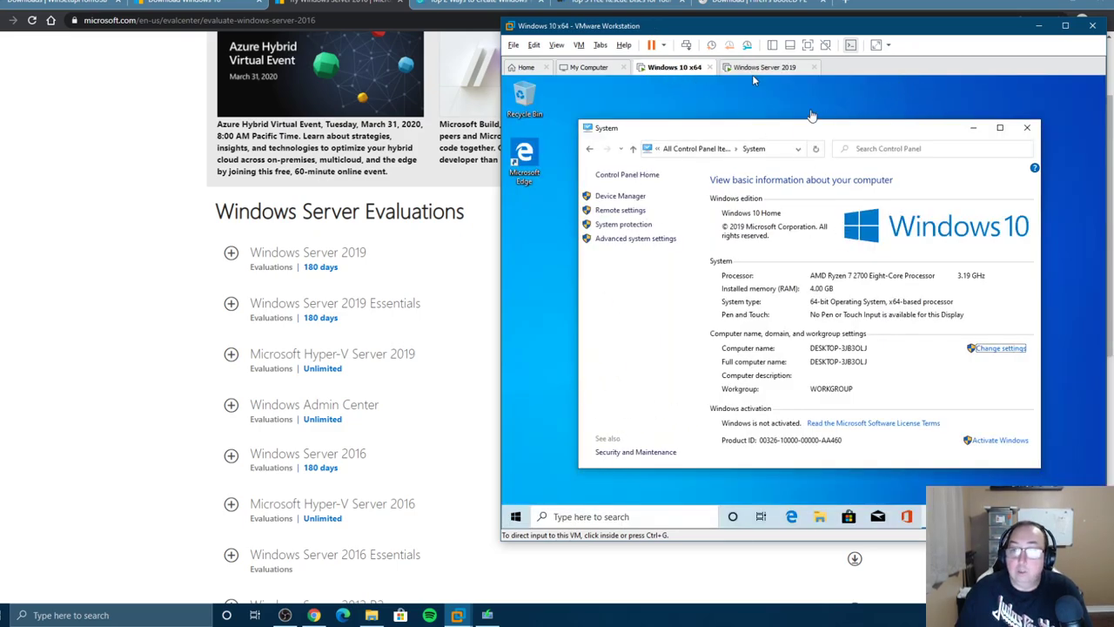
left_click(753, 71)
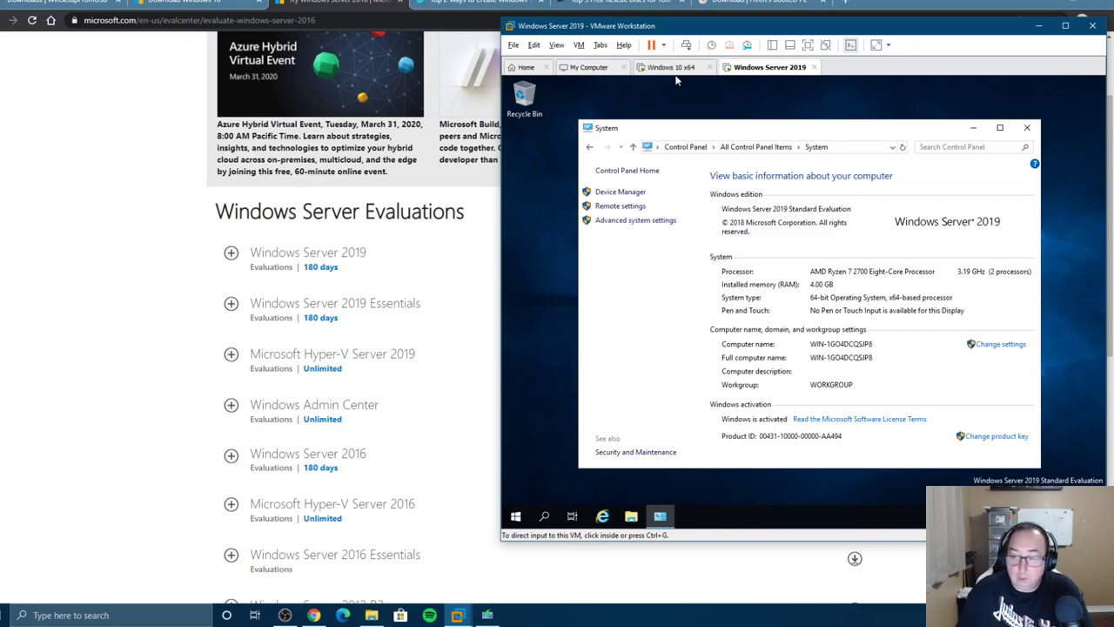
left_click(684, 70)
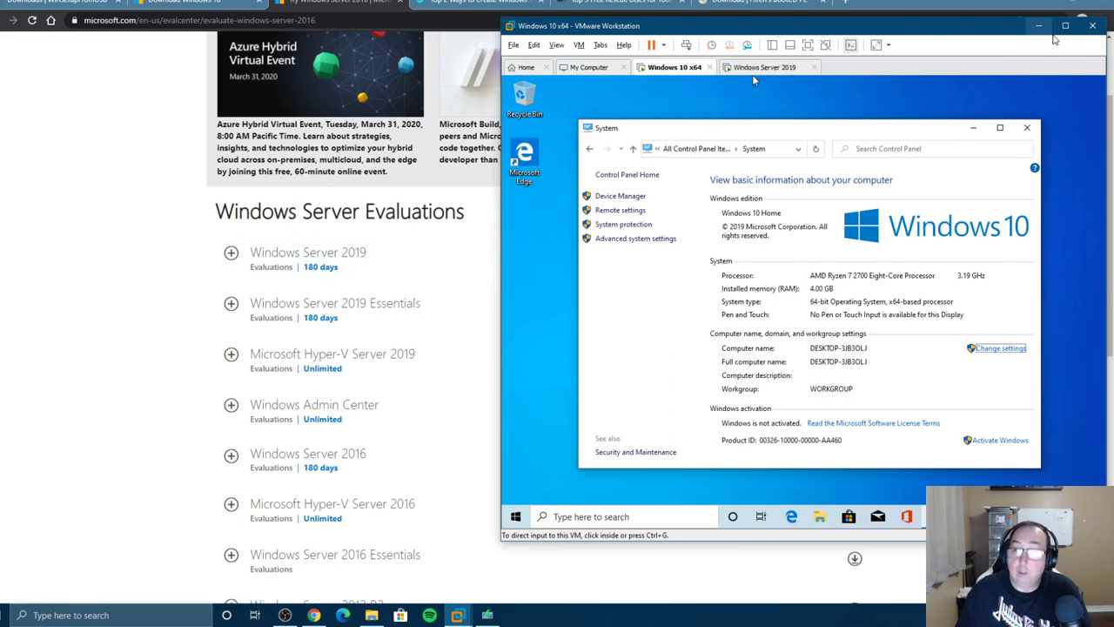
- Minimize VMware Workstation, check the older Windows Server evaluations in the list, and minimize the browser
left_click(1039, 26)
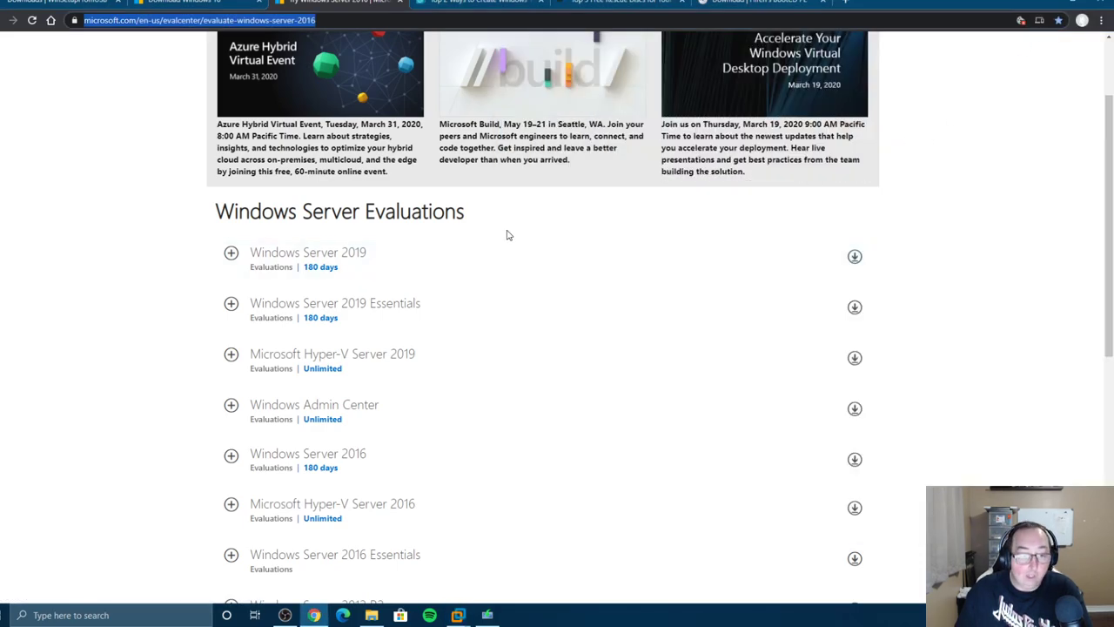
scroll(511, 236, "down", 3)
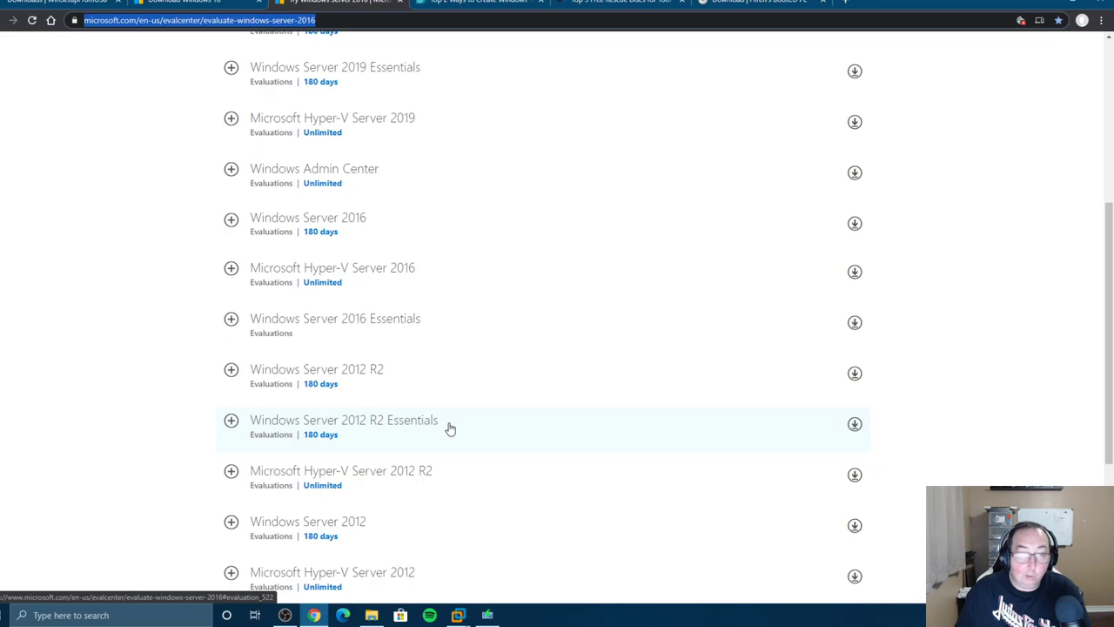
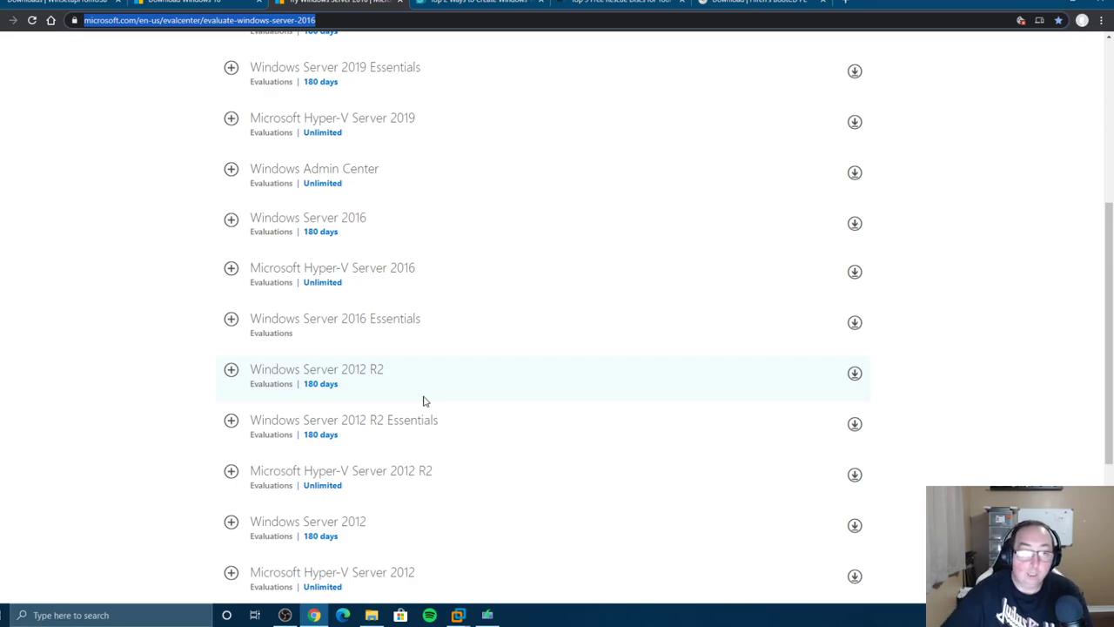
left_click(1047, 3)
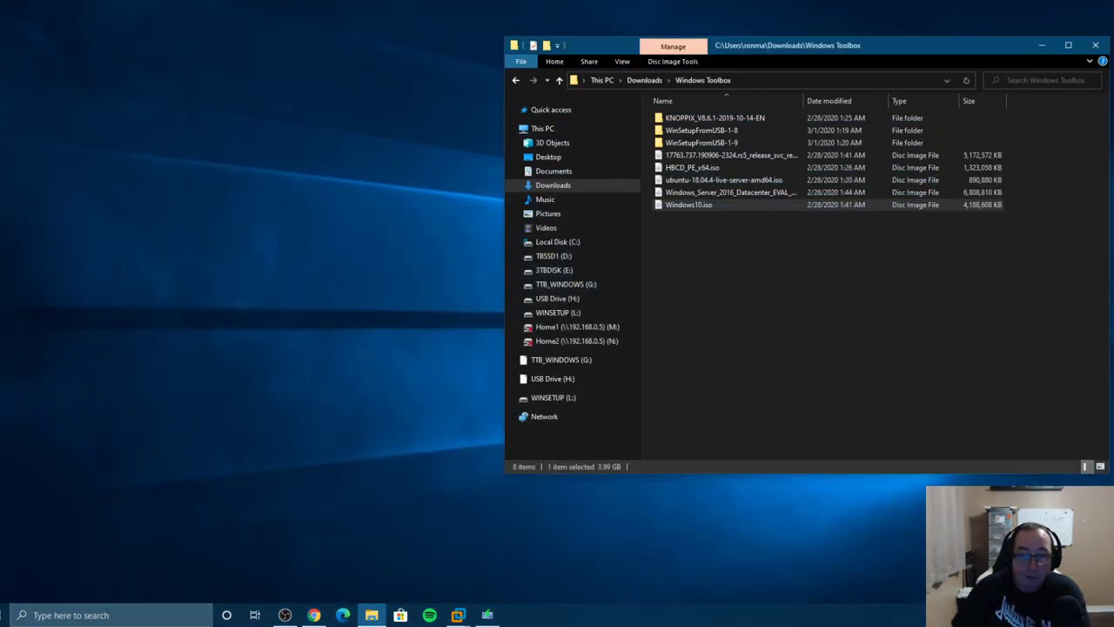
- Examine the disc images in the ISO folder of the TTB_WINDOWS (G:) drive, then return to the drive's root
left_click(557, 286)
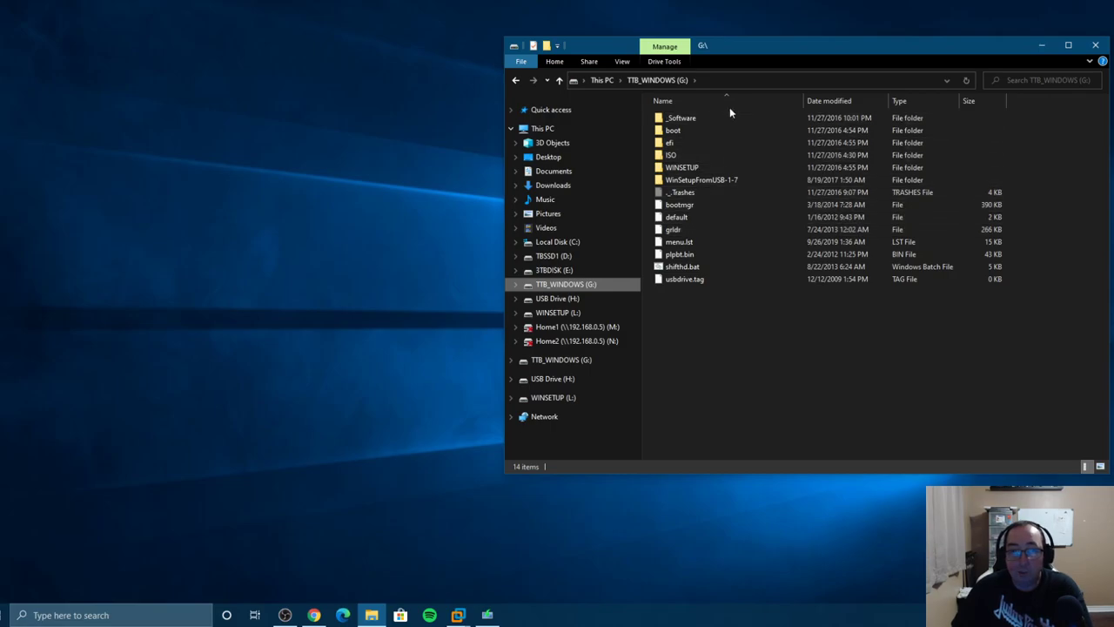
left_click(712, 155)
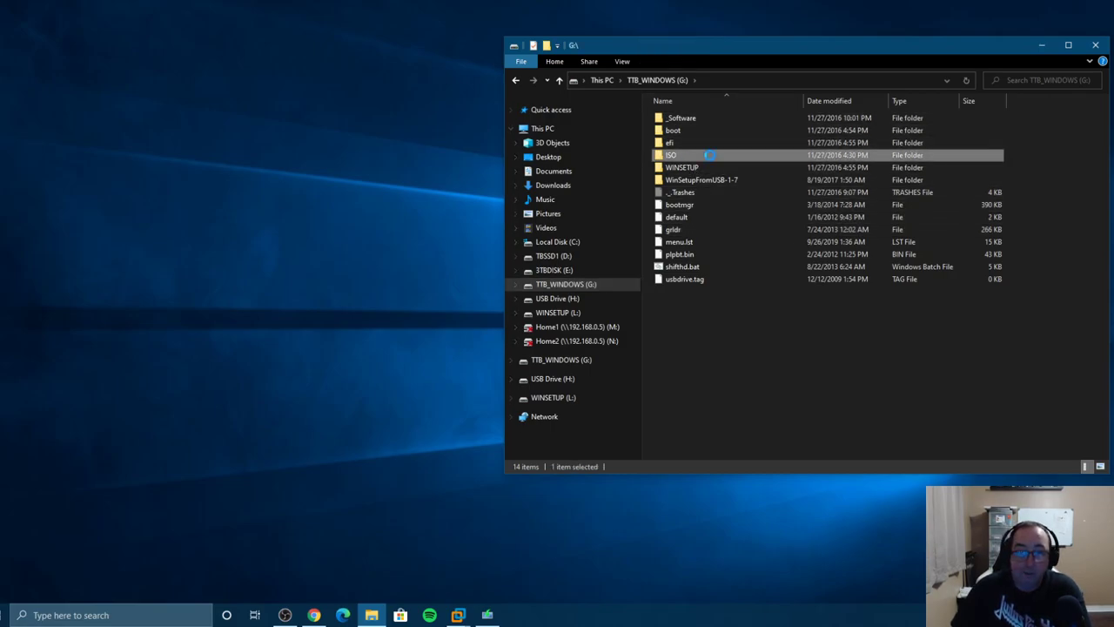
double_click(676, 156)
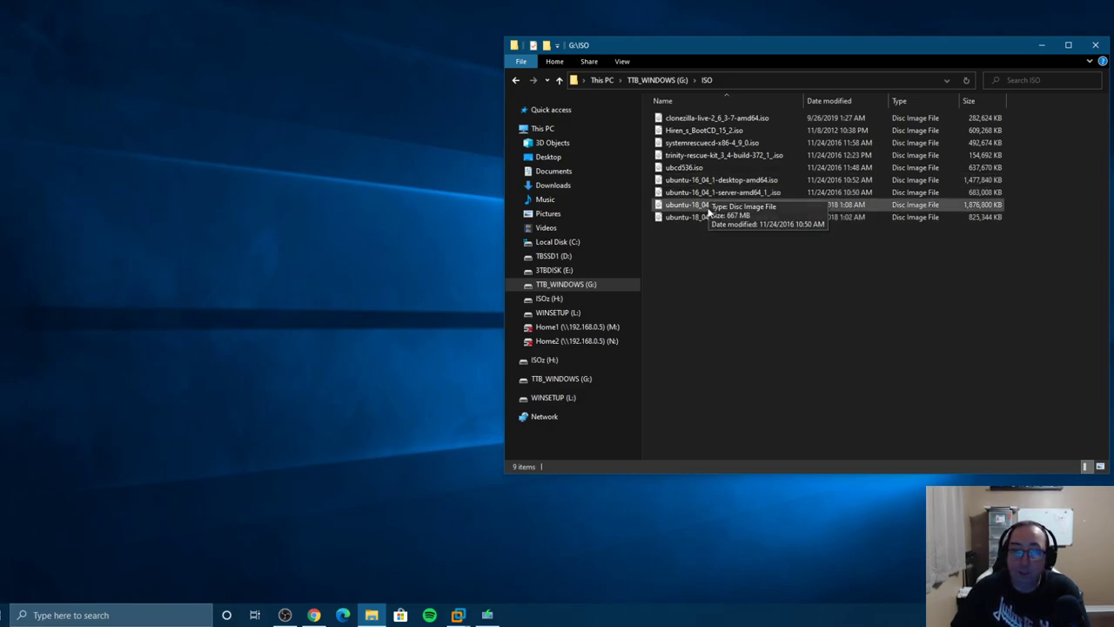
left_click(672, 80)
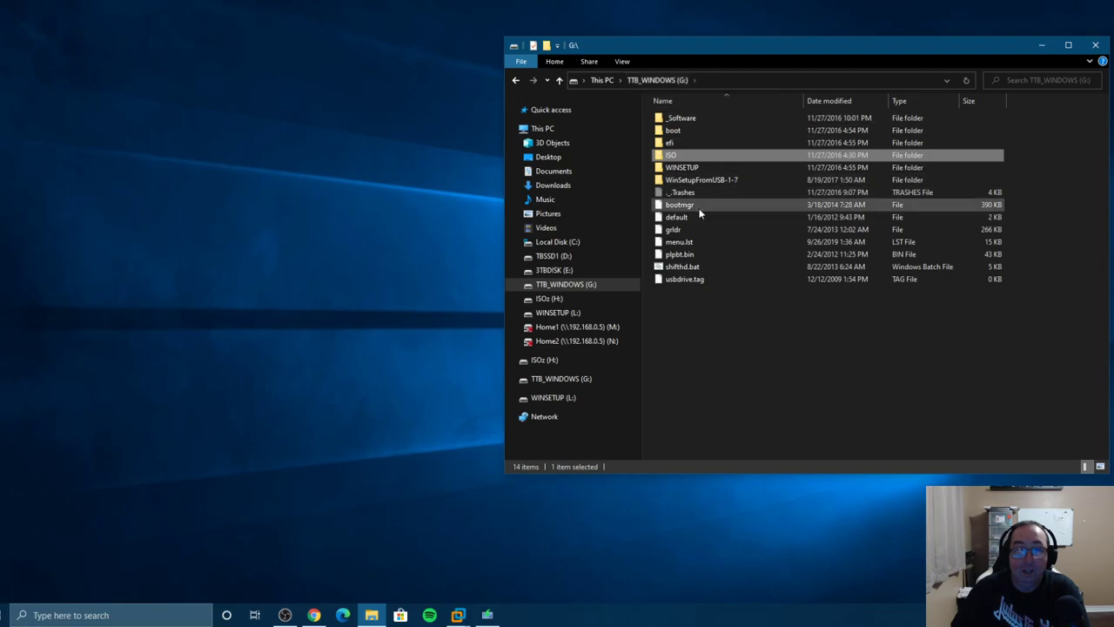
- Examine the WINSETUP folder and its WIN10 subfolder on the G: drive, then return to the drive's root
double_click(679, 167)
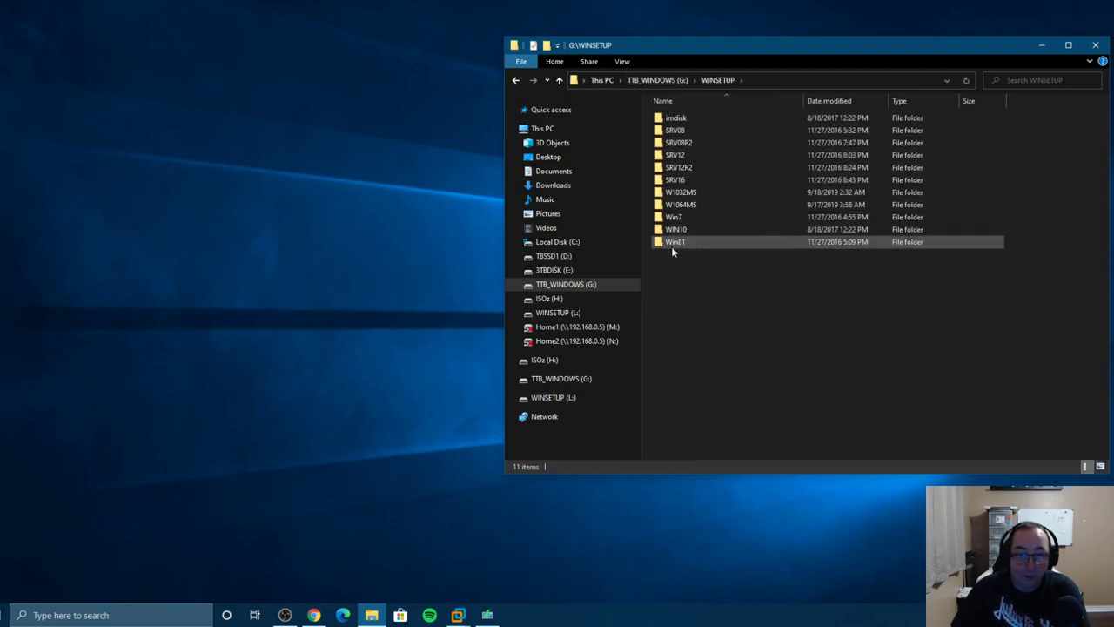
mouse_move(671, 250)
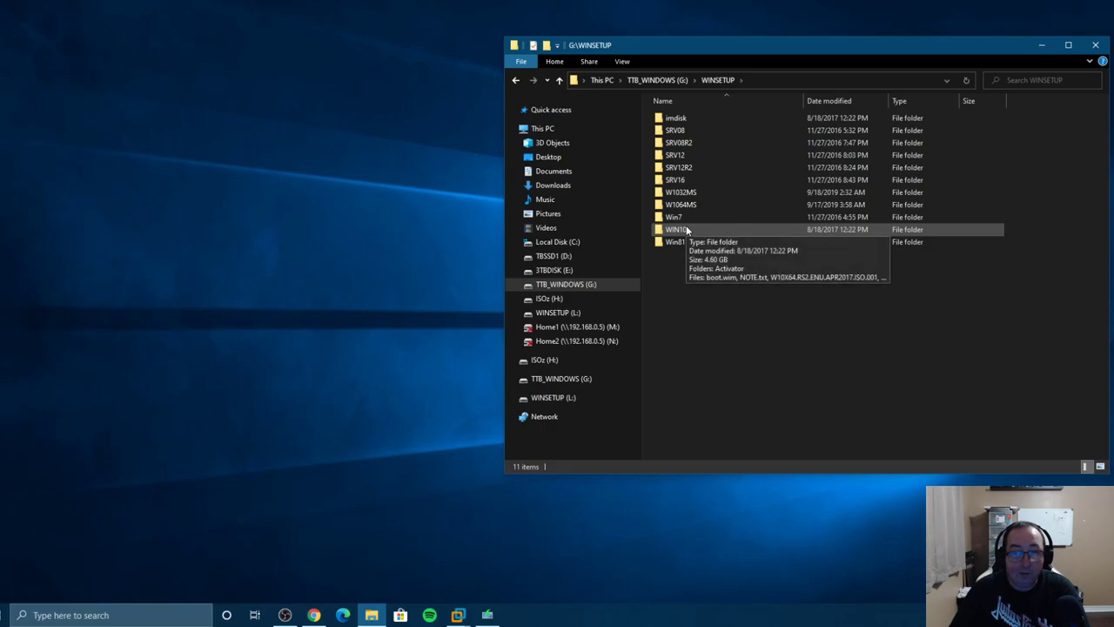
double_click(687, 229)
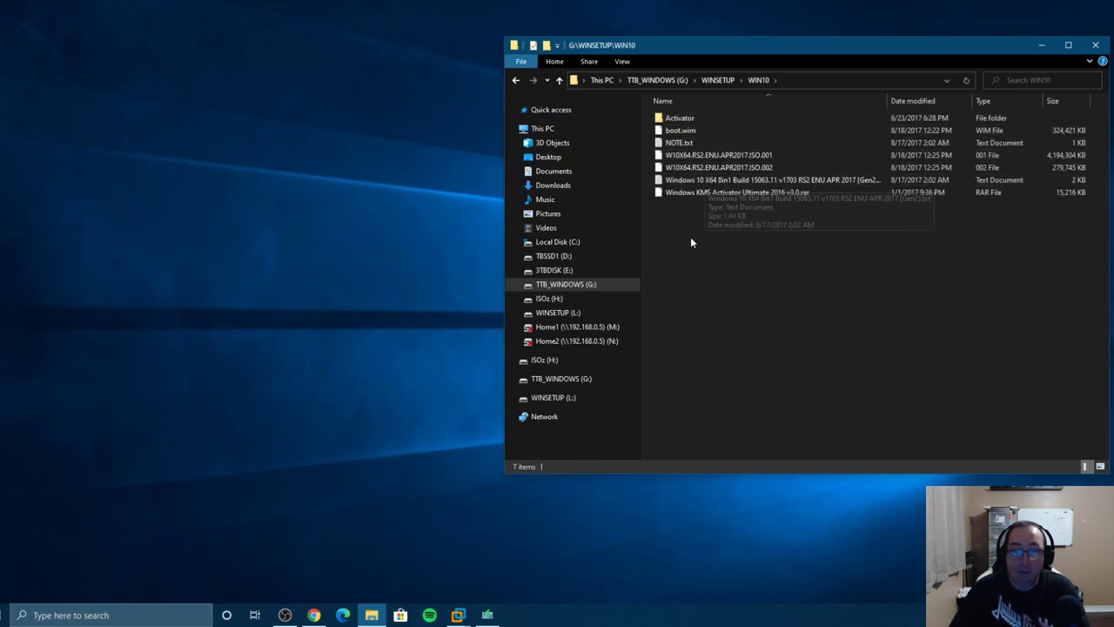
left_click(667, 79)
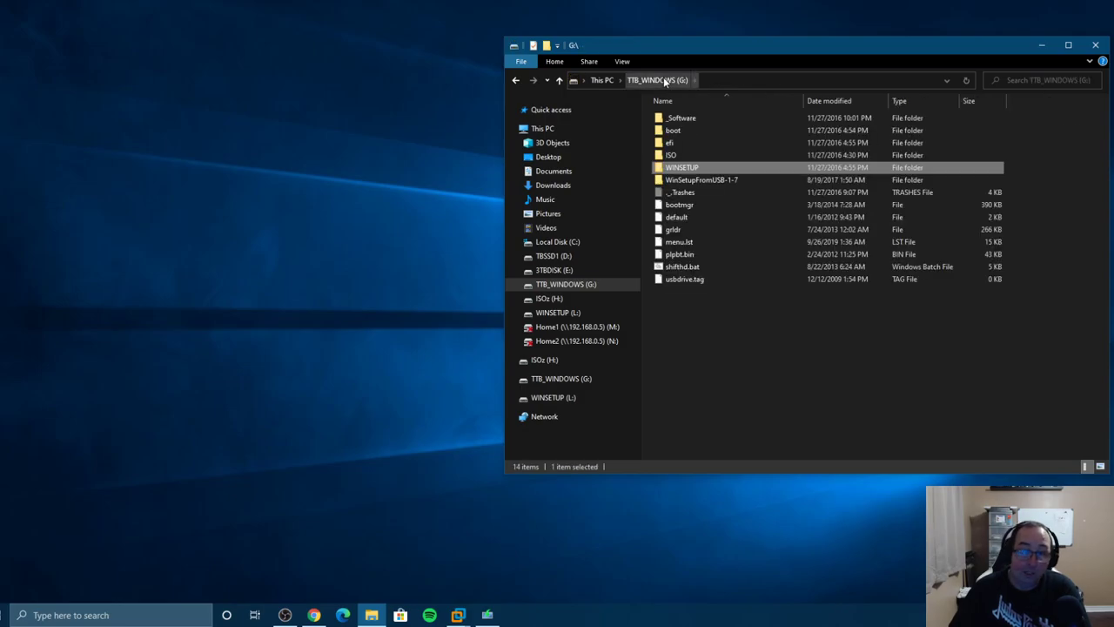
- Mount the third Windows disc image in the root of the ISOz (H:) drive and examine its sources folder
left_click(602, 79)
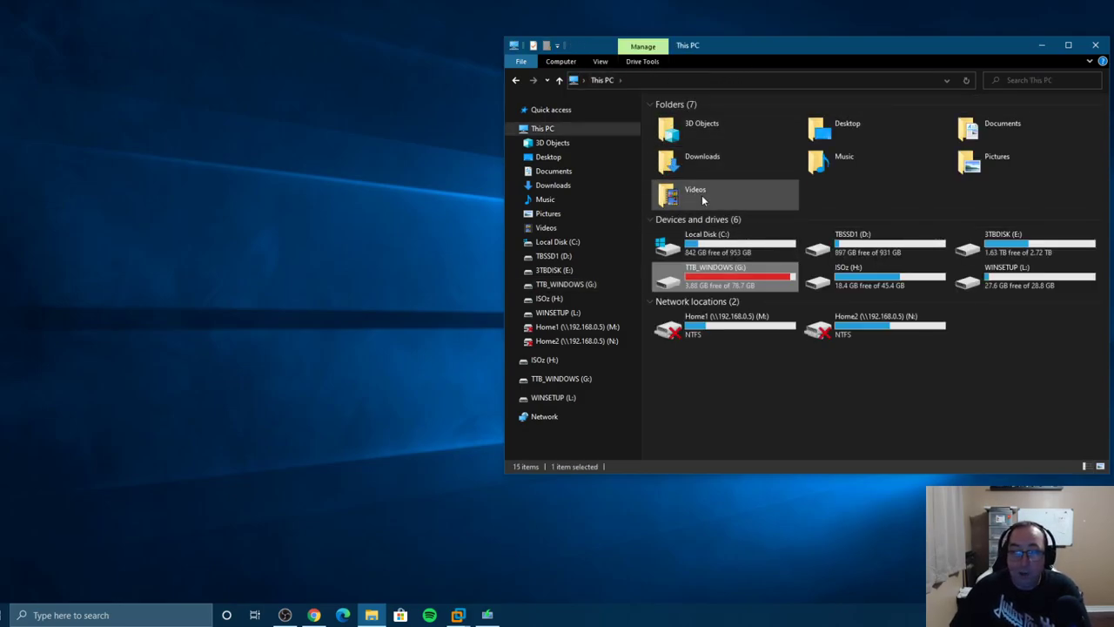
double_click(861, 278)
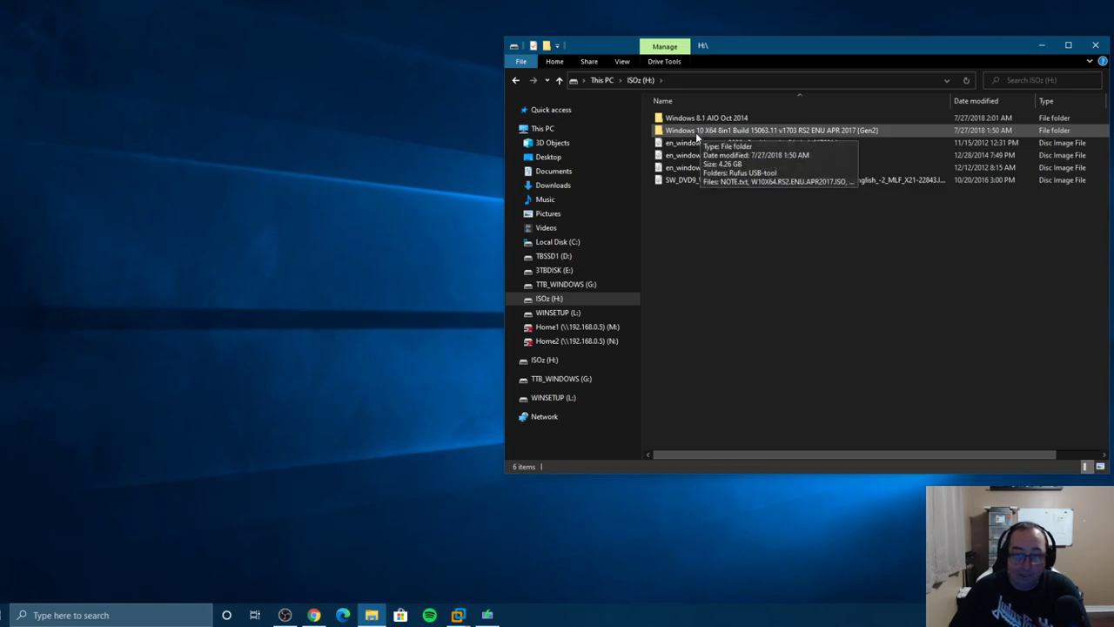
double_click(699, 168)
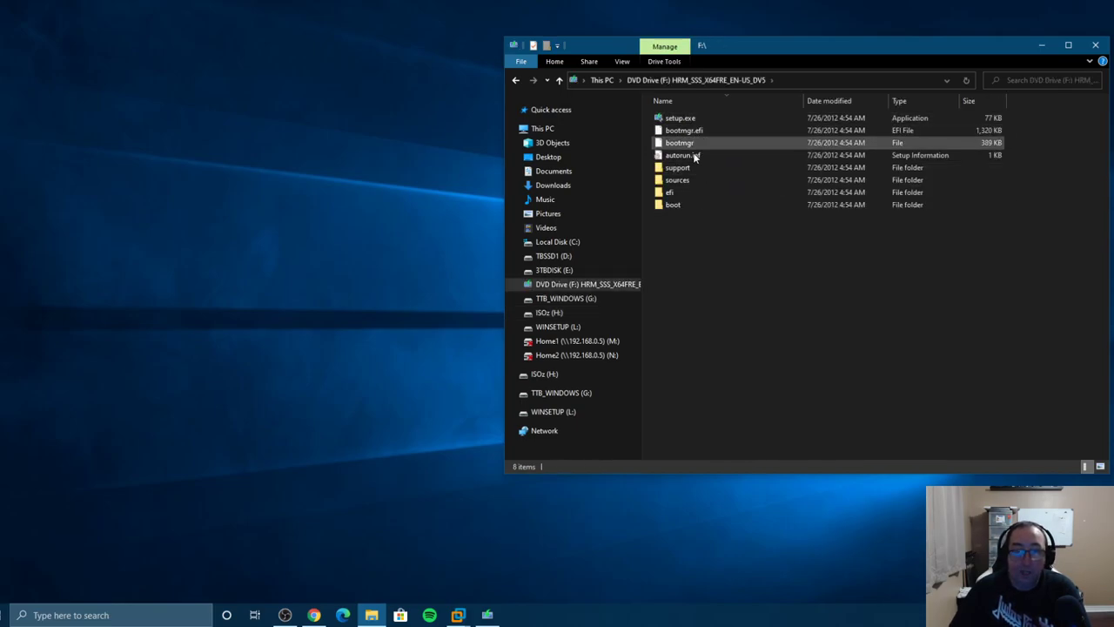
double_click(686, 179)
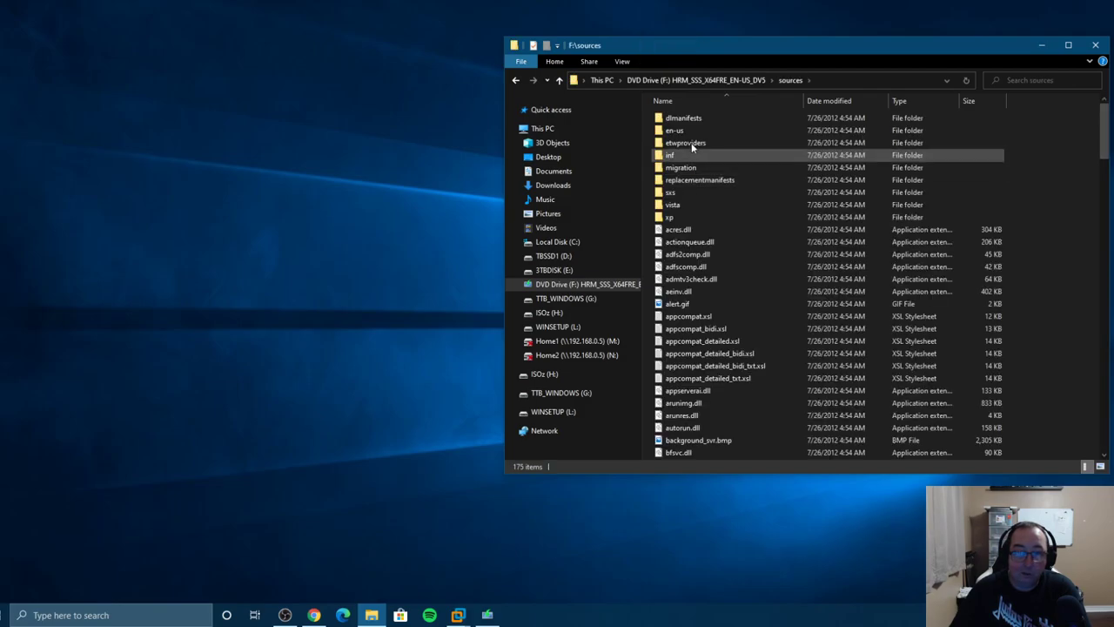
scroll(738, 267, "down", 4)
scroll(710, 369, "down", 20)
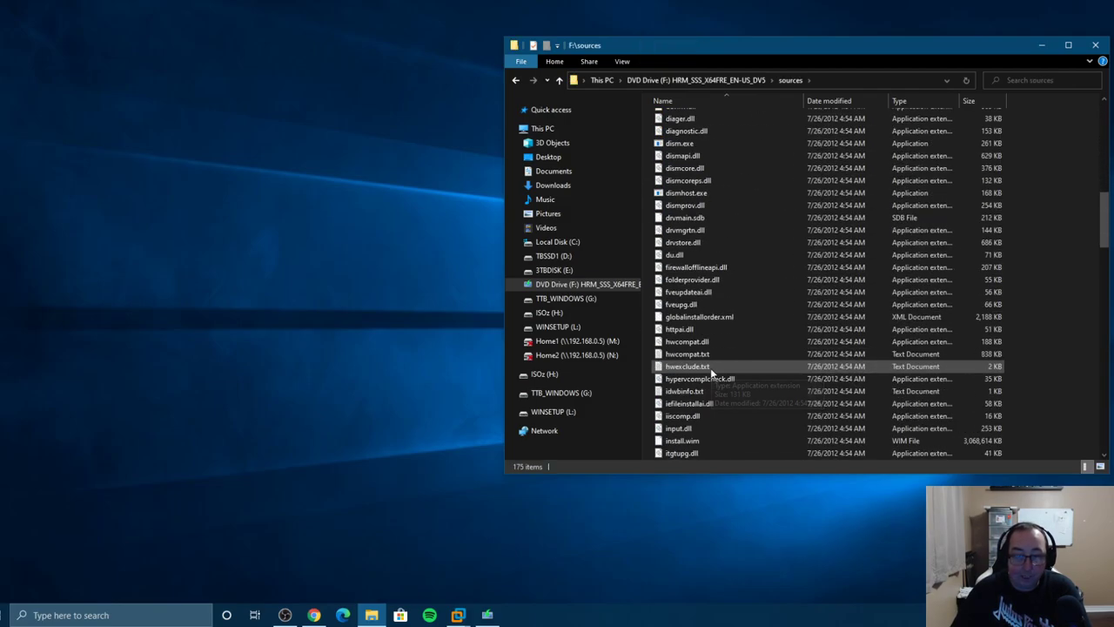
scroll(706, 304, "up", 18)
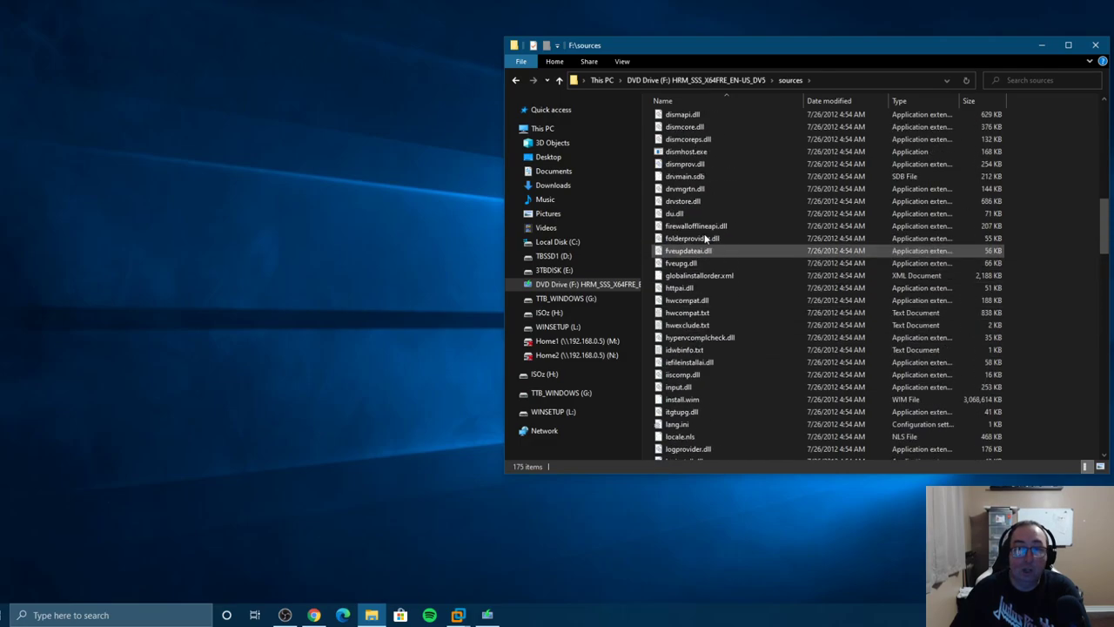
- Return to This PC and eject the mounted disc image from DVD Drive (F:)
left_click(607, 84)
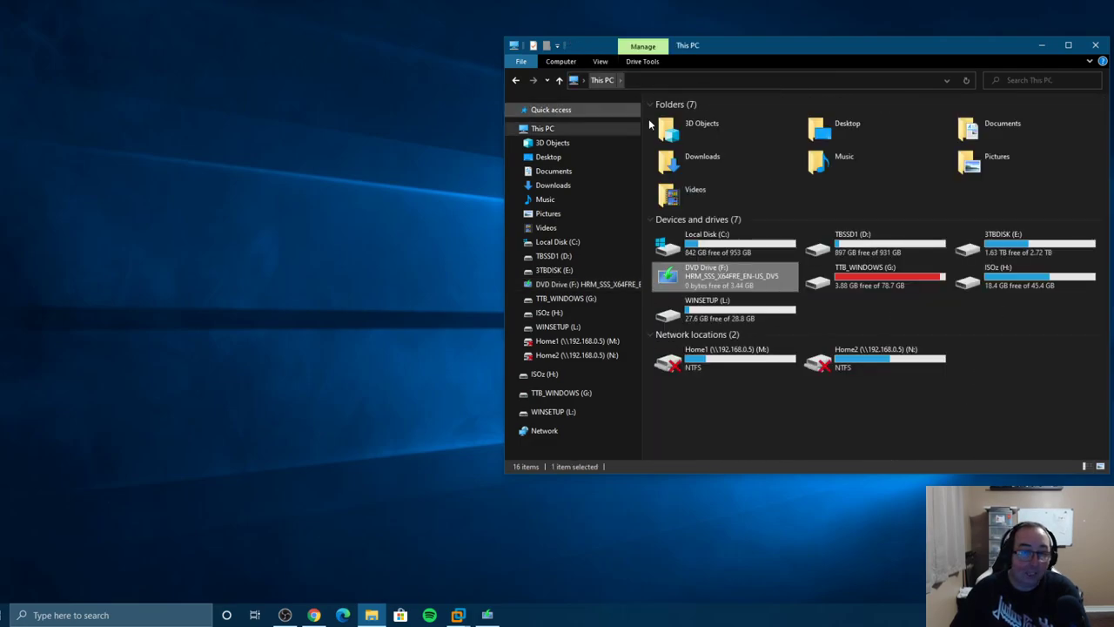
right_click(756, 279)
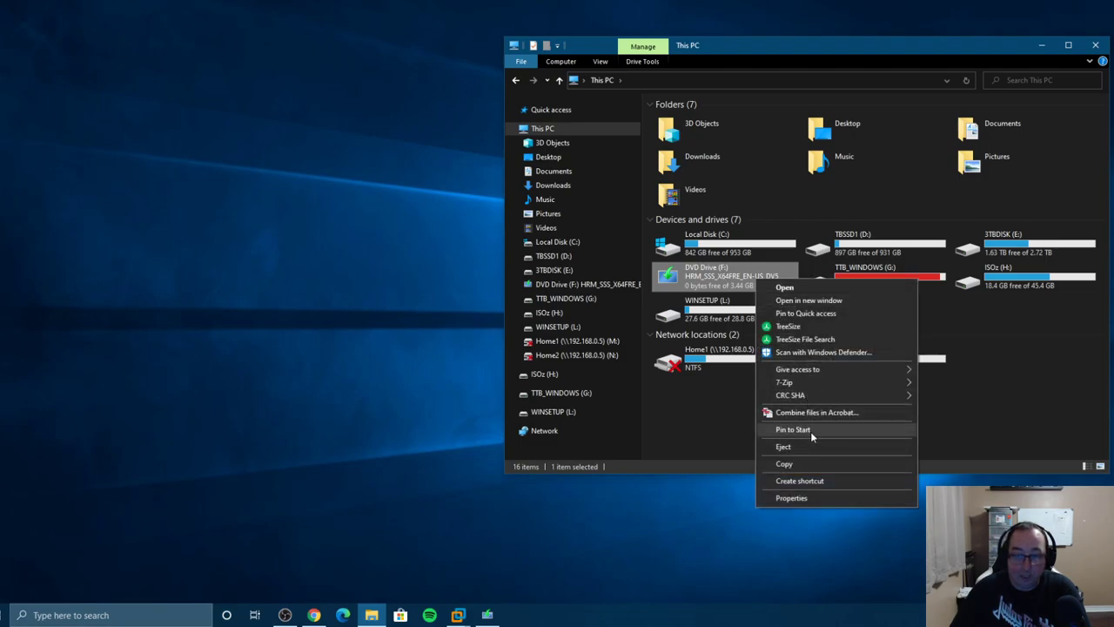
left_click(785, 446)
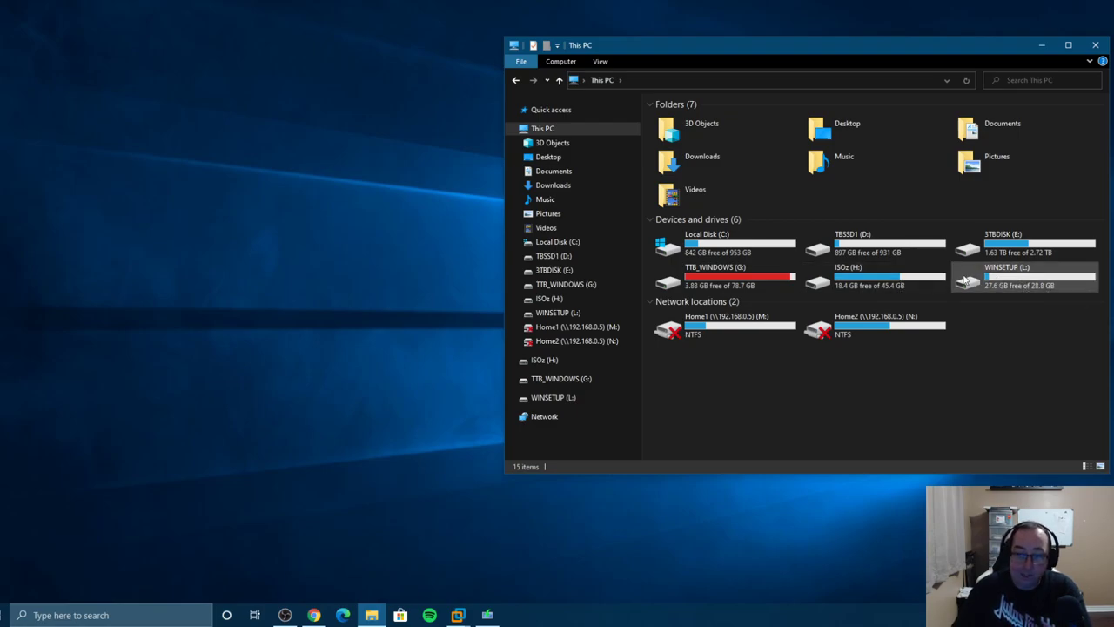
- Eject the removable drives ISOz (H:) and TTB_WINDOWS (G:), then minimize File Explorer
right_click(859, 276)
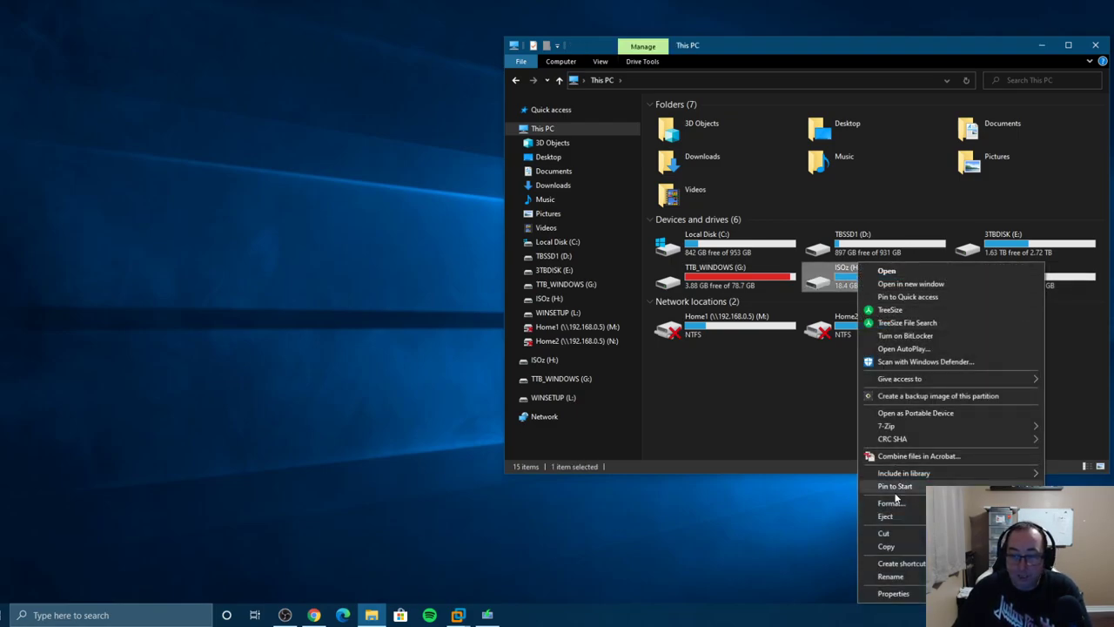
left_click(888, 516)
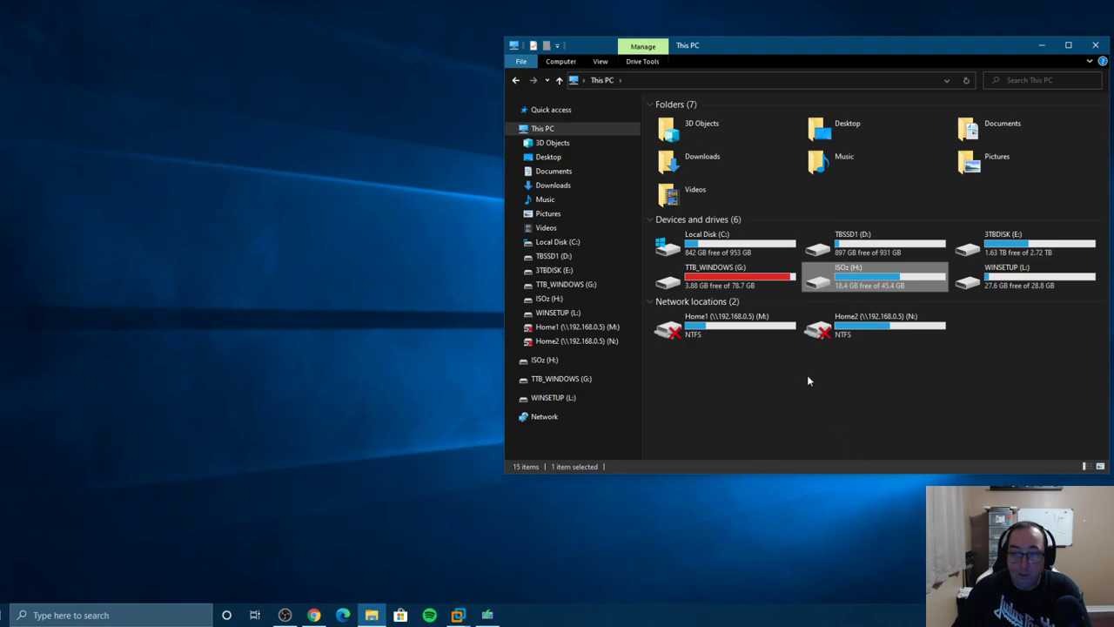
right_click(769, 273)
right_click(744, 278)
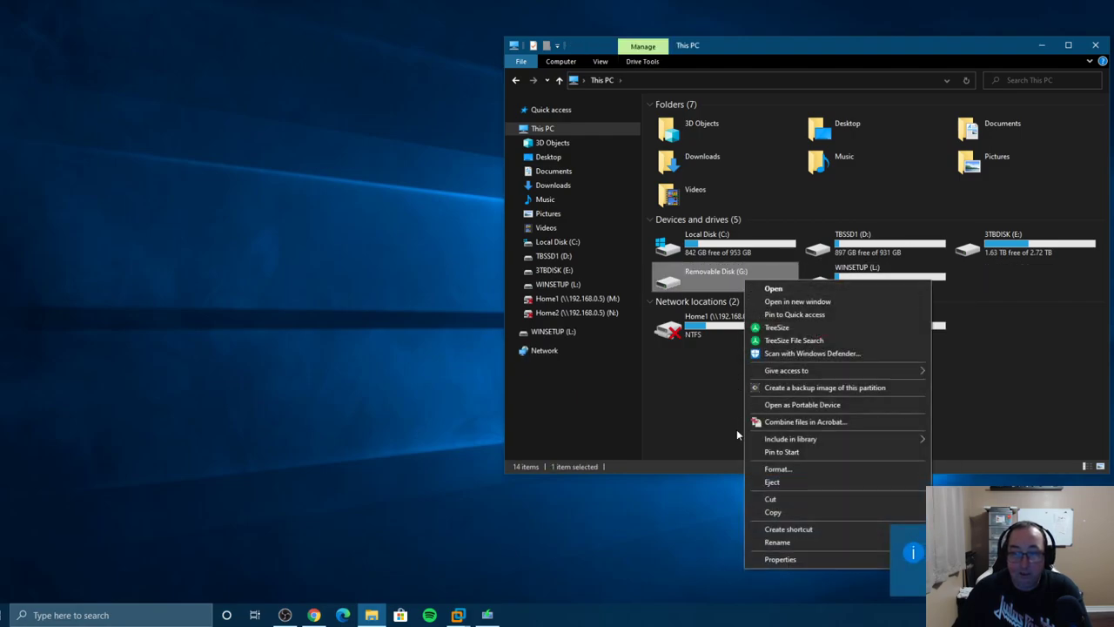
left_click(786, 484)
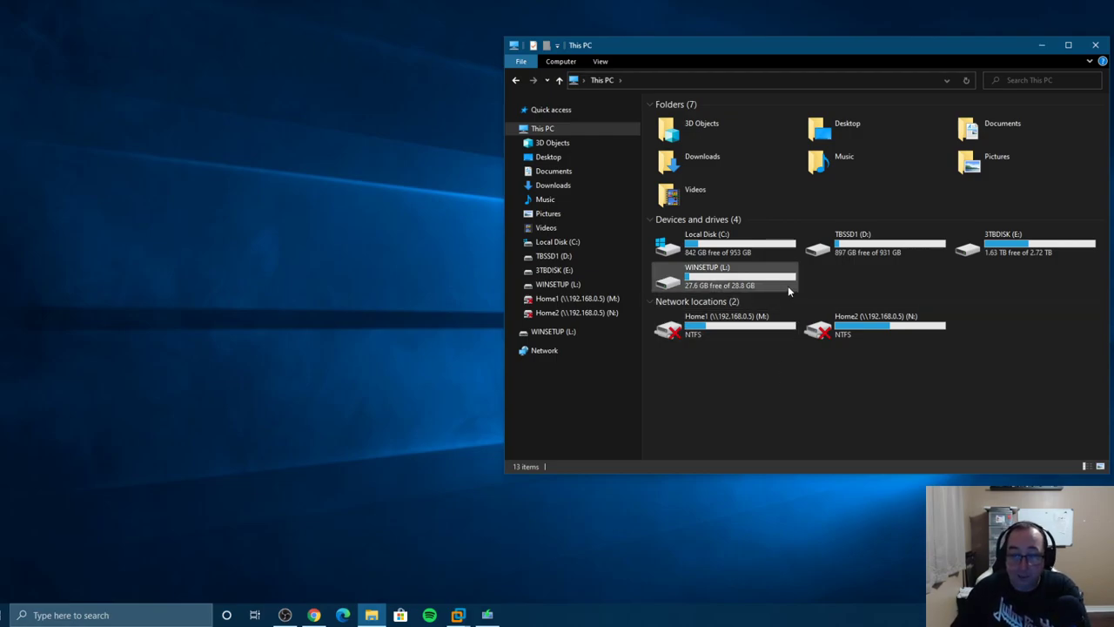
mouse_move(779, 277)
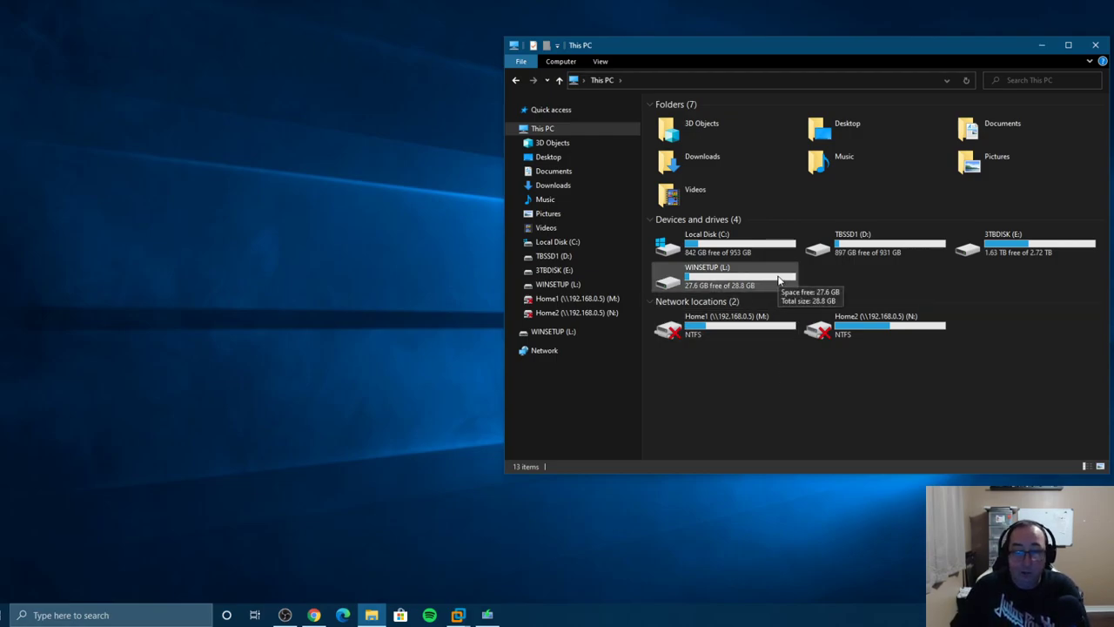
left_click(1041, 46)
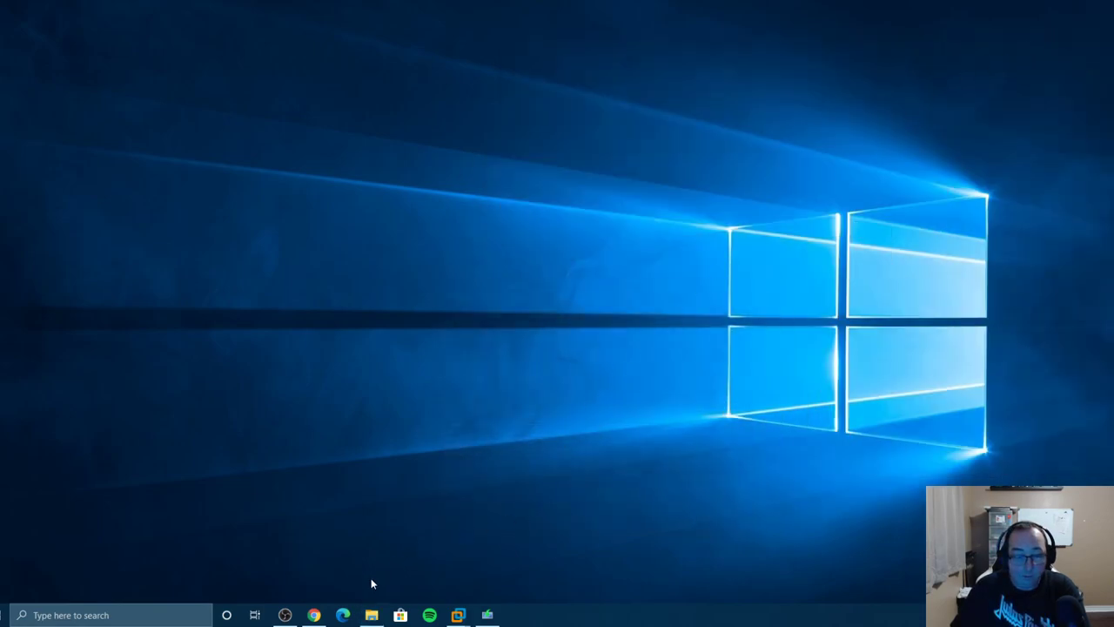
- Switch to Chrome and review the WinSetupFromUSB downloads page and Microsoft's Windows 10 download page
left_click(314, 614)
scroll(406, 246, "up", 1)
left_click(124, 22)
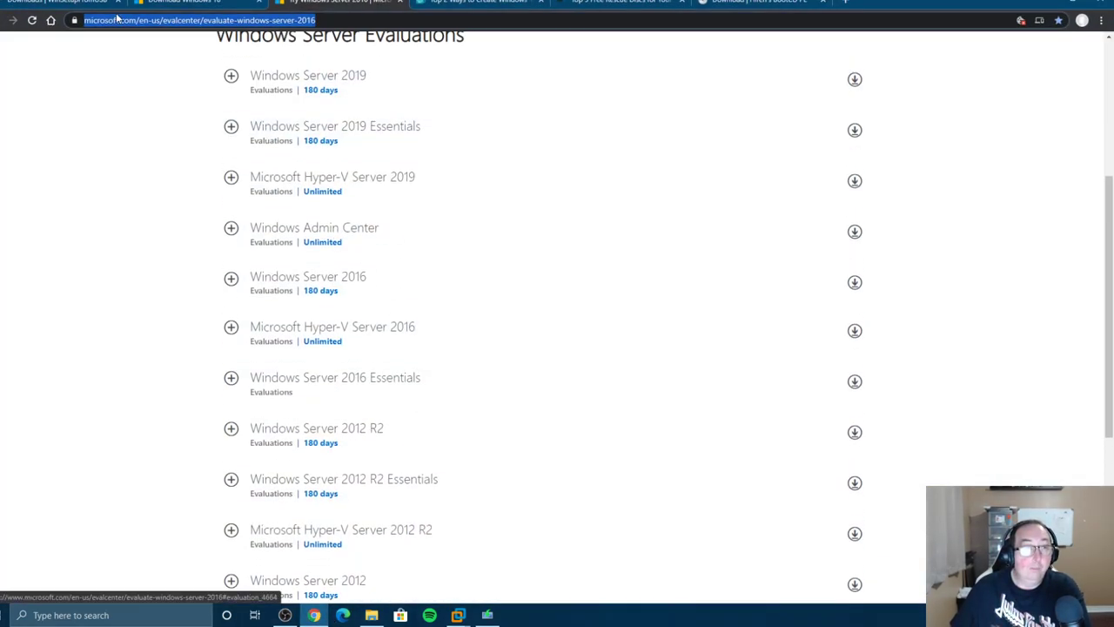
left_click(61, 4)
scroll(331, 205, "up", 4)
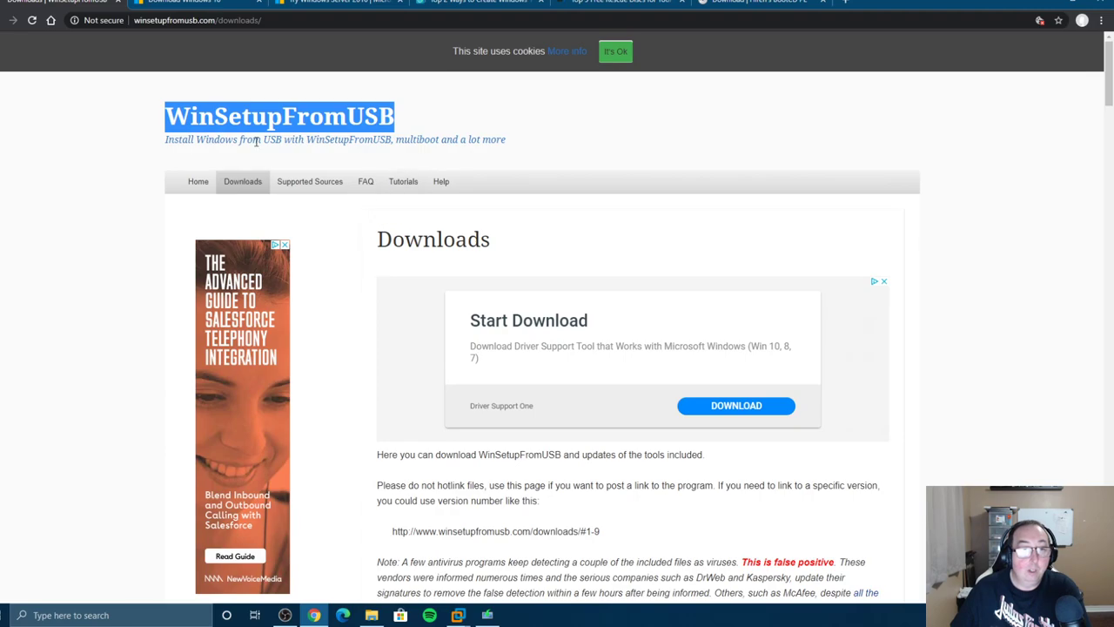
left_click(217, 3)
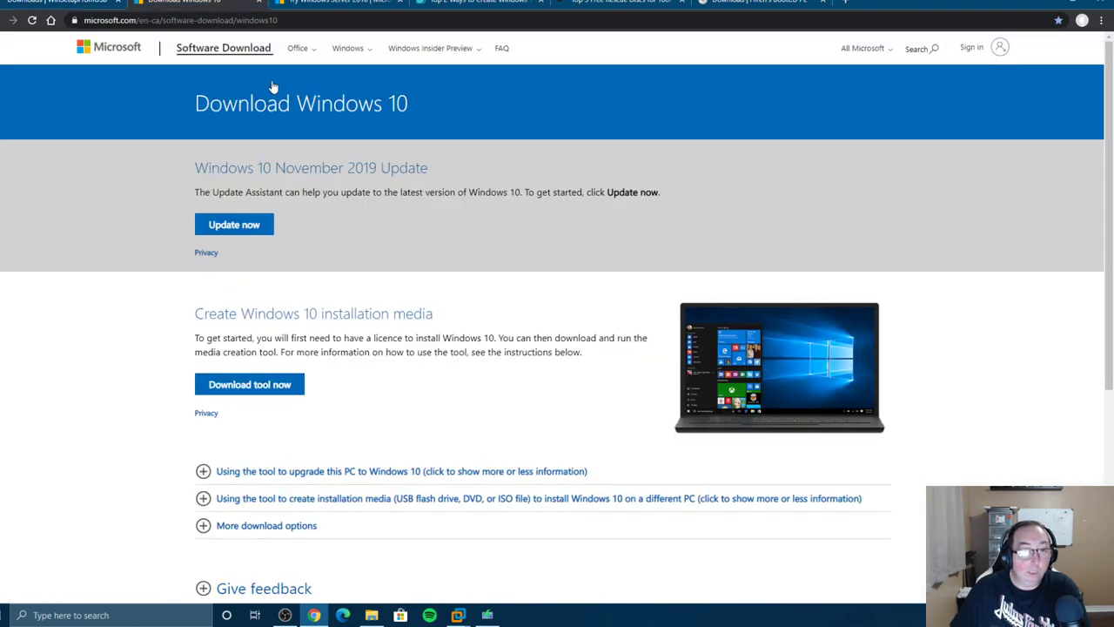
- Select creating installation media for another PC in Windows 10 Setup, then quit the setup
left_click(490, 617)
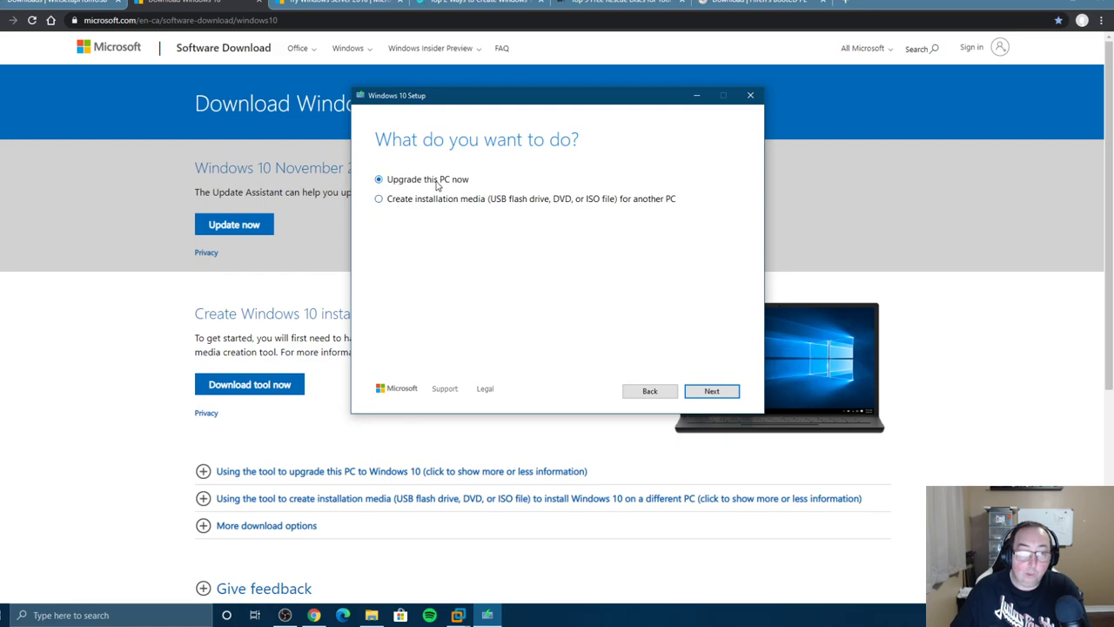
left_click(379, 198)
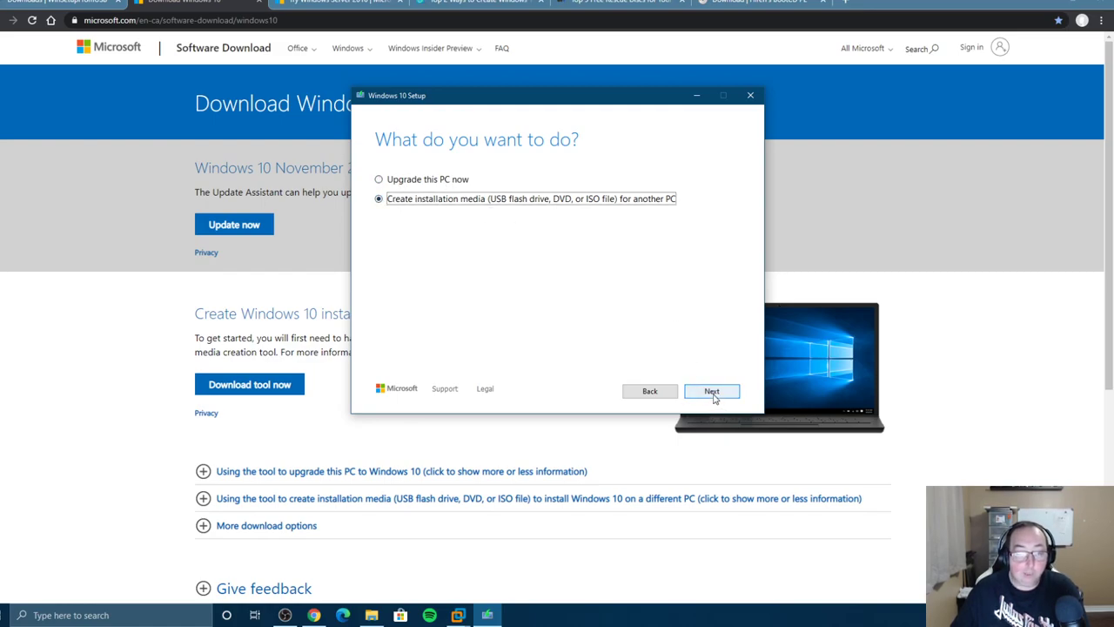
left_click(750, 95)
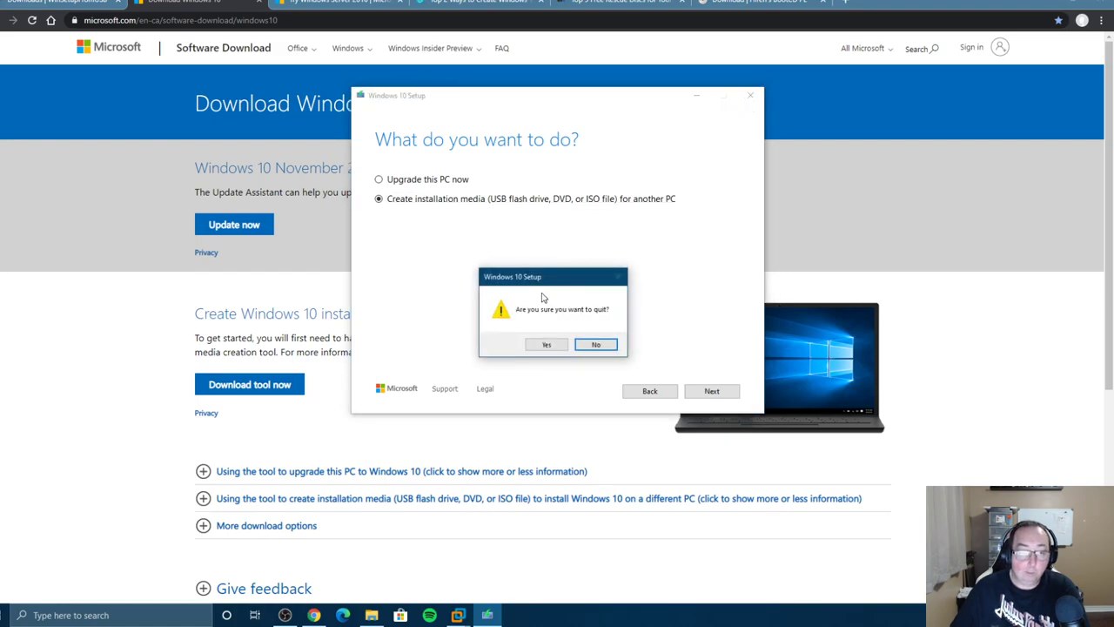
left_click(545, 345)
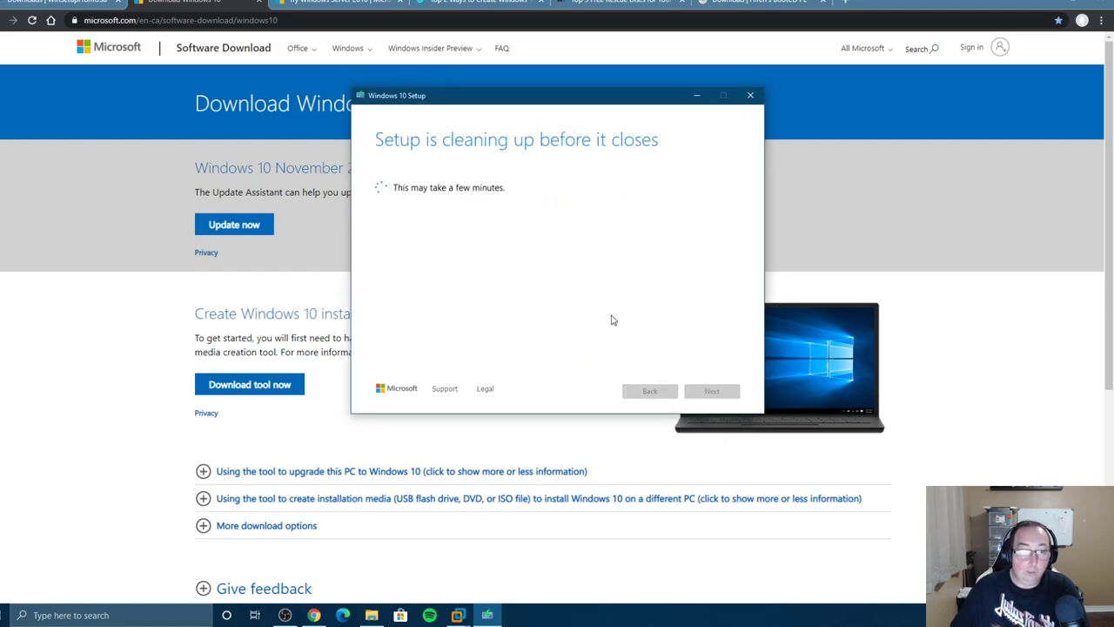
- Review the list of Windows Server evaluations on Microsoft's Evaluation Center page
left_click(303, 1)
scroll(369, 218, "down", 3)
scroll(377, 351, "up", 2)
scroll(375, 292, "up", 3)
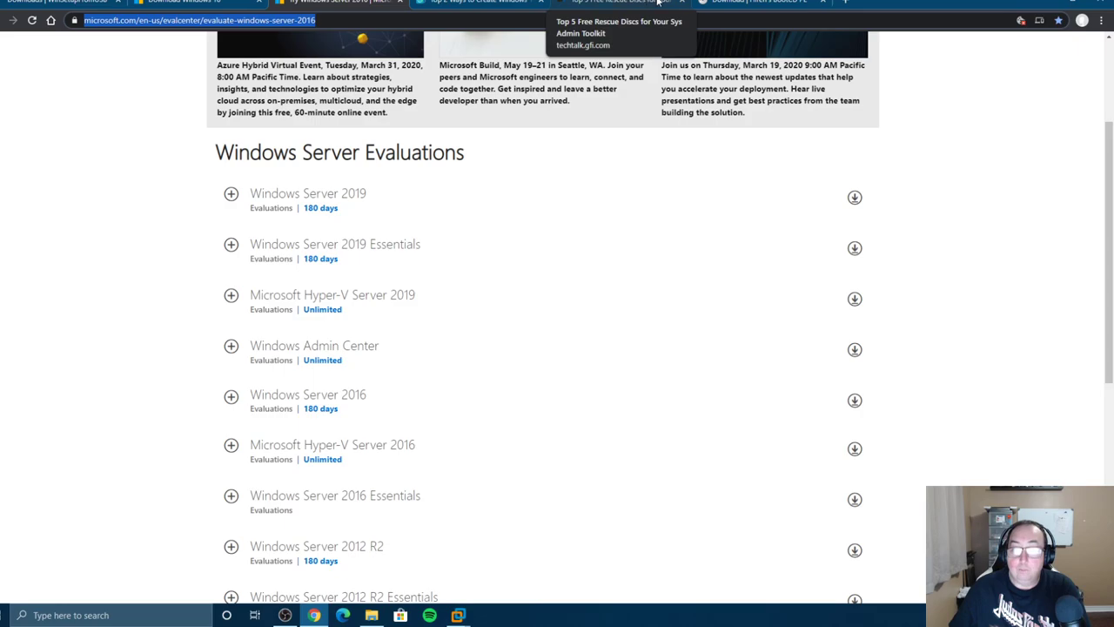
- Examine the tool list and the HBCD_PE_x64.iso download entry on the Hiren's BootCD PE page
left_click(713, 4)
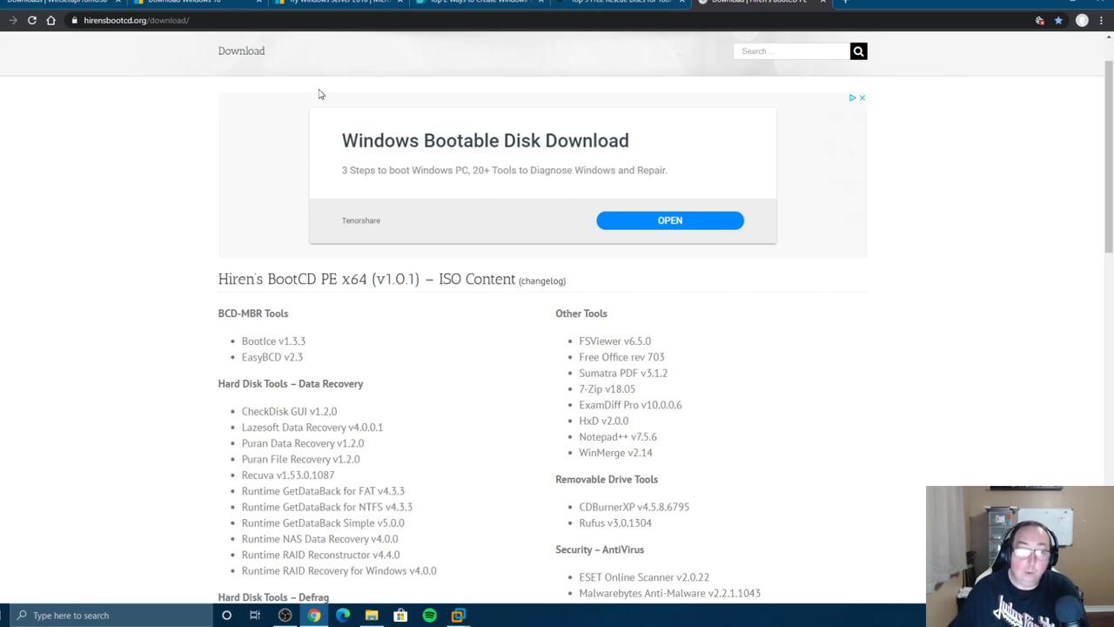
scroll(118, 211, "down", 2)
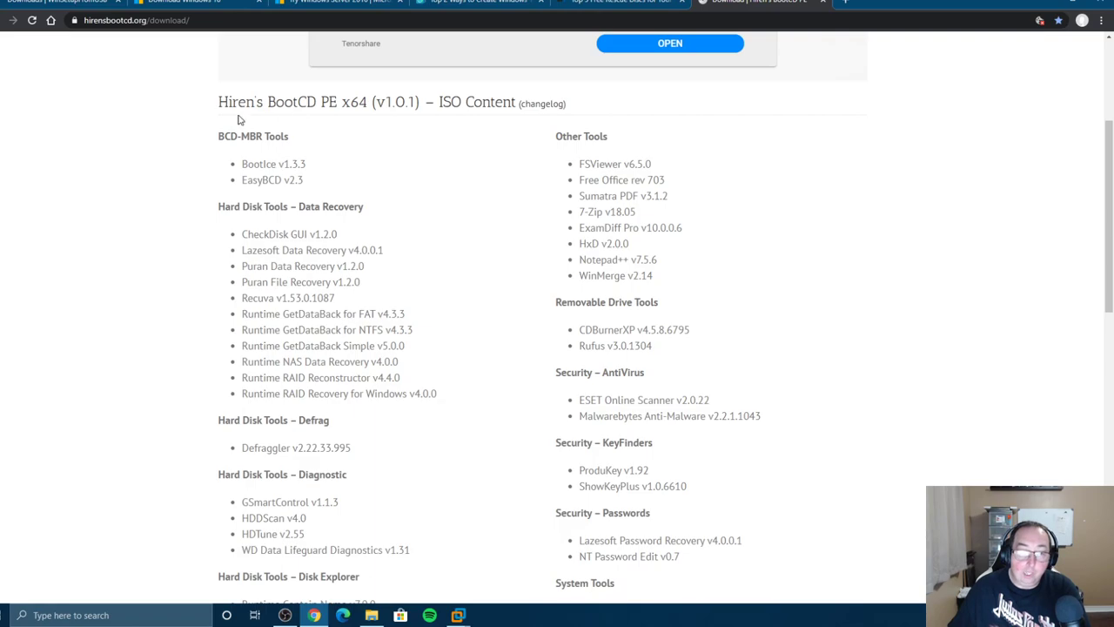
left_click_drag(214, 137, 767, 216)
left_click(767, 216)
scroll(265, 213, "down", 8)
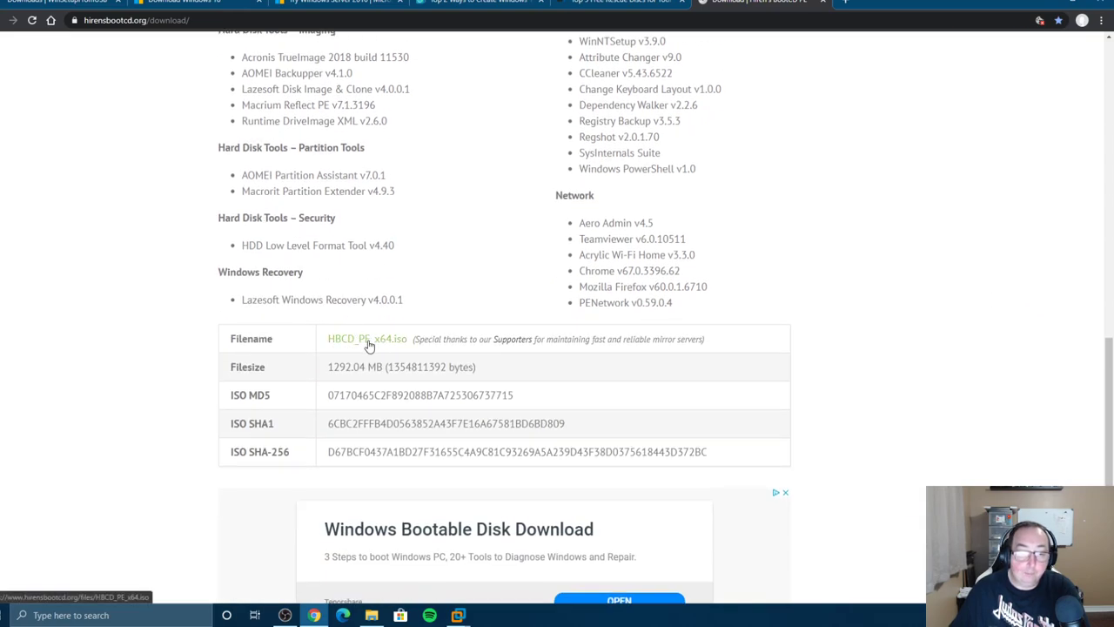
scroll(427, 247, "up", 3)
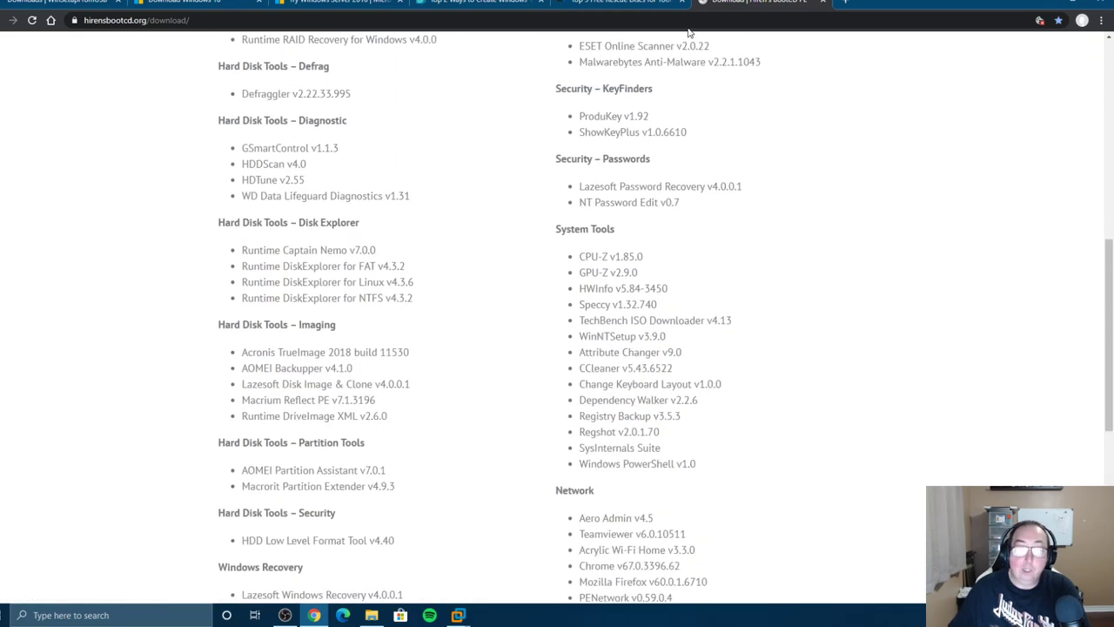
- Read through the TechTalk article on the top five free rescue discs, including its additional suggestions and its advice on creating a bootable disc
left_click(622, 5)
scroll(704, 261, "up", 10)
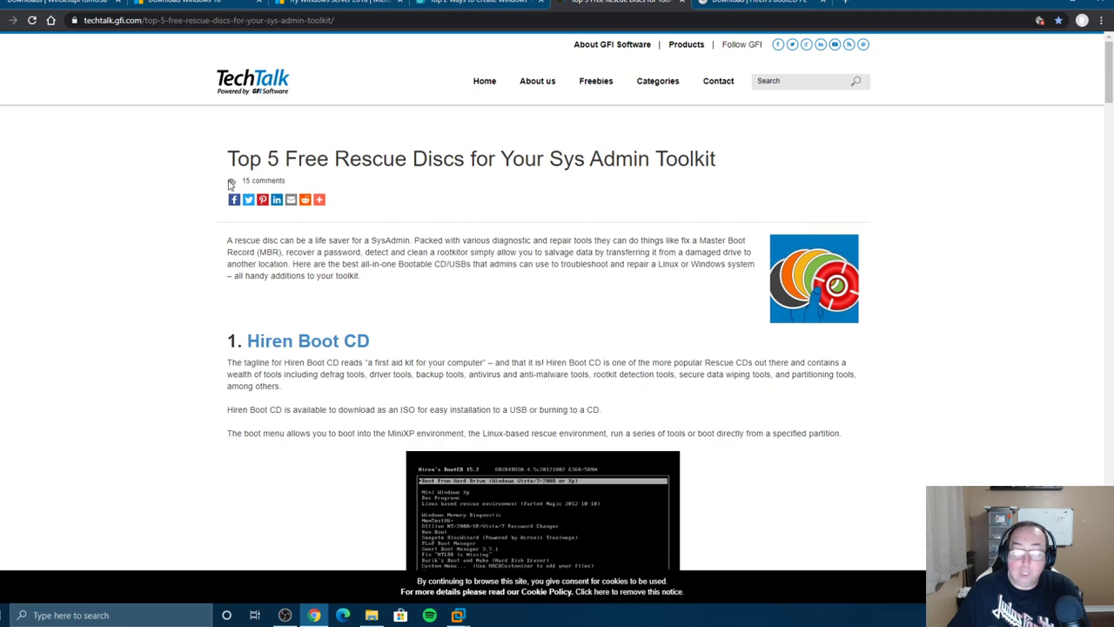
scroll(383, 286, "down", 1)
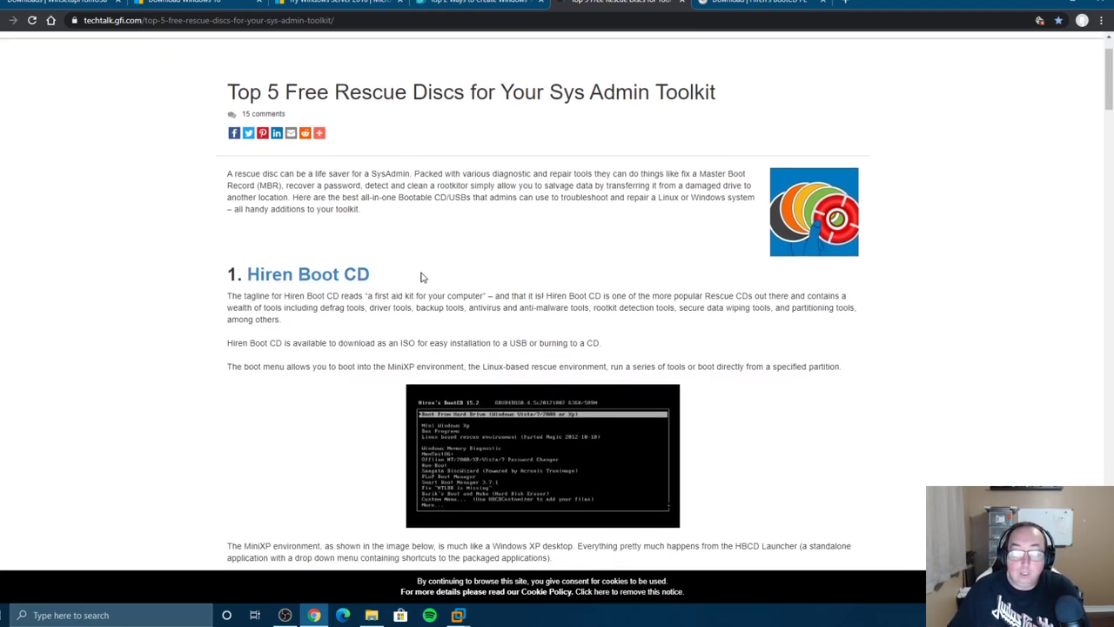
scroll(342, 104, "down", 8)
scroll(337, 220, "down", 3)
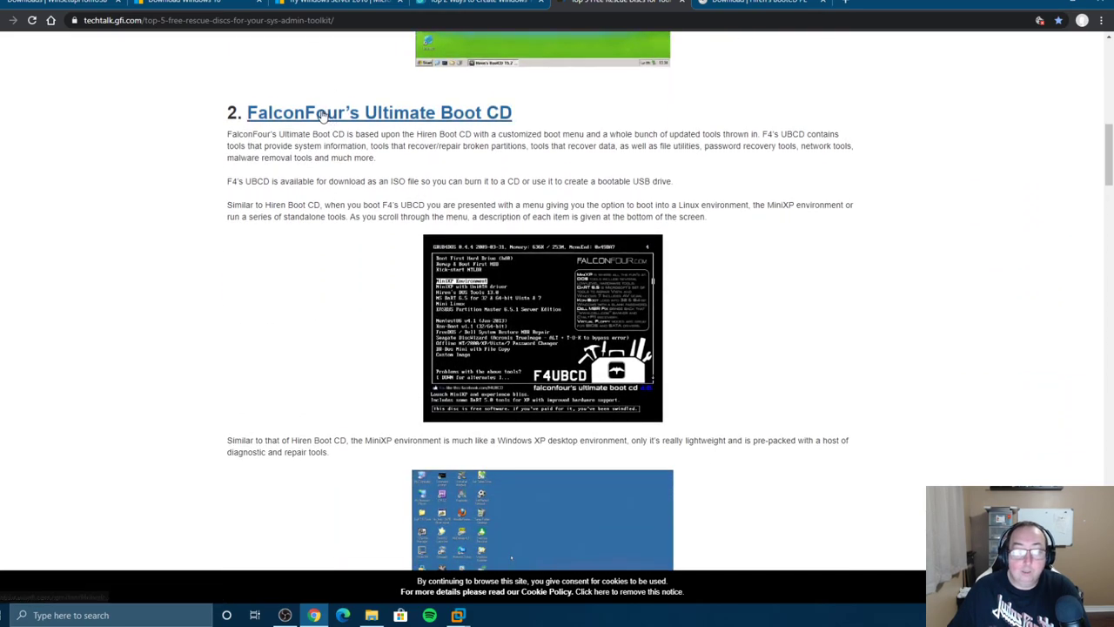
scroll(537, 181, "down", 7)
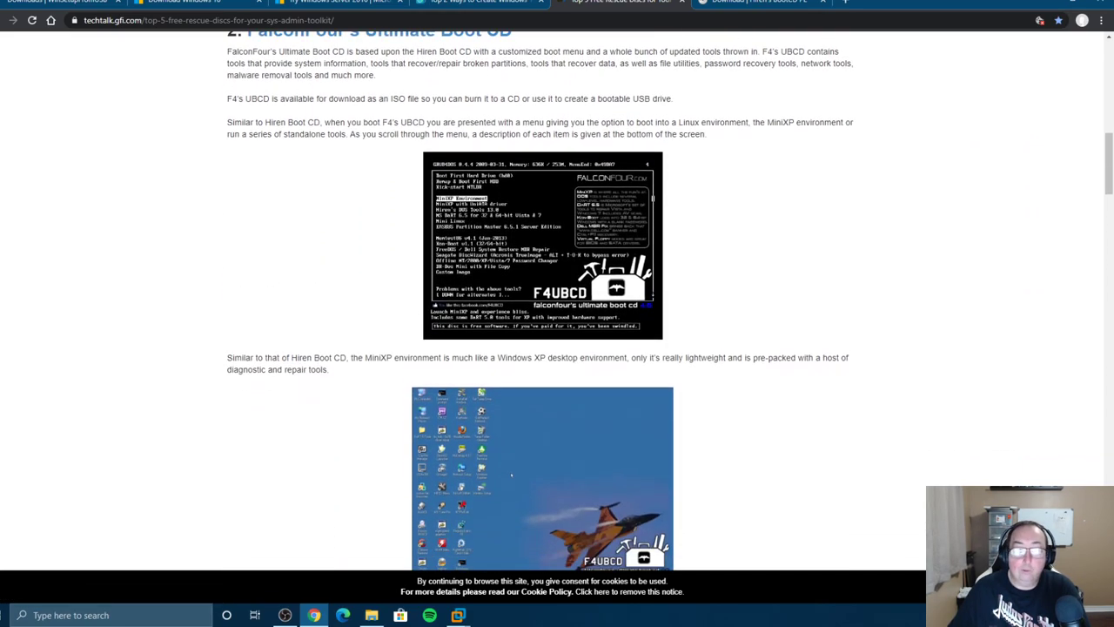
scroll(442, 183, "down", 7)
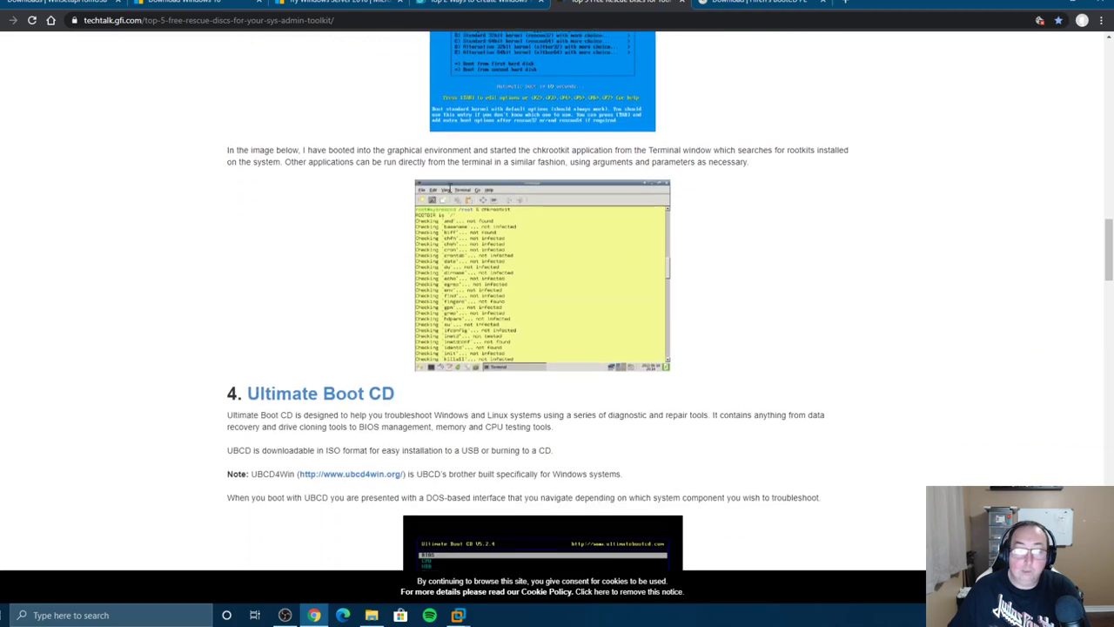
scroll(445, 294, "down", 4)
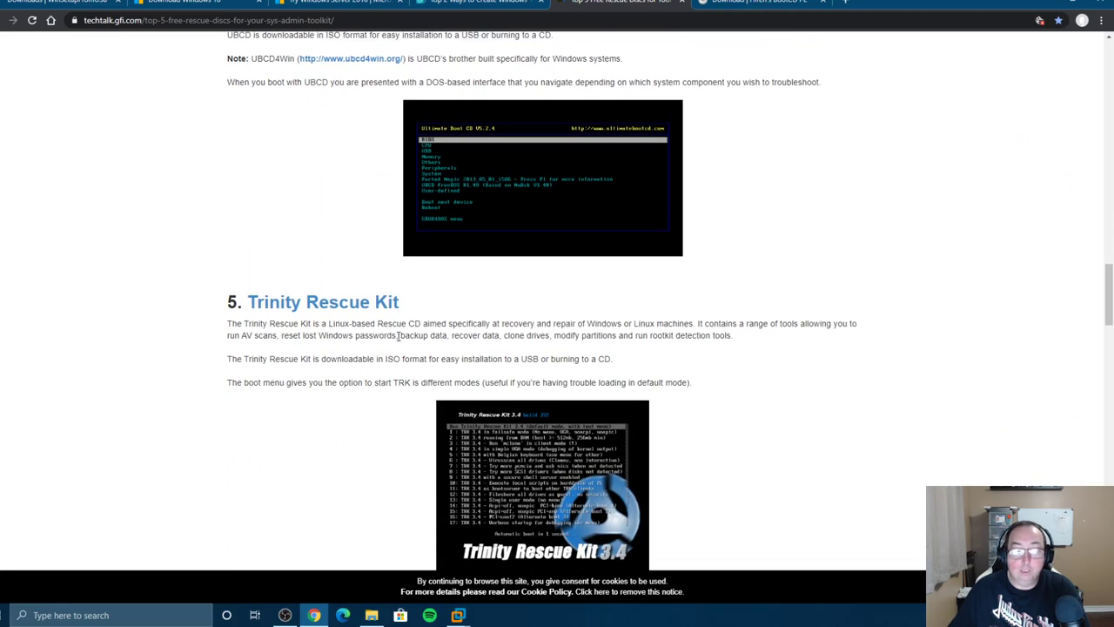
scroll(403, 345, "down", 8)
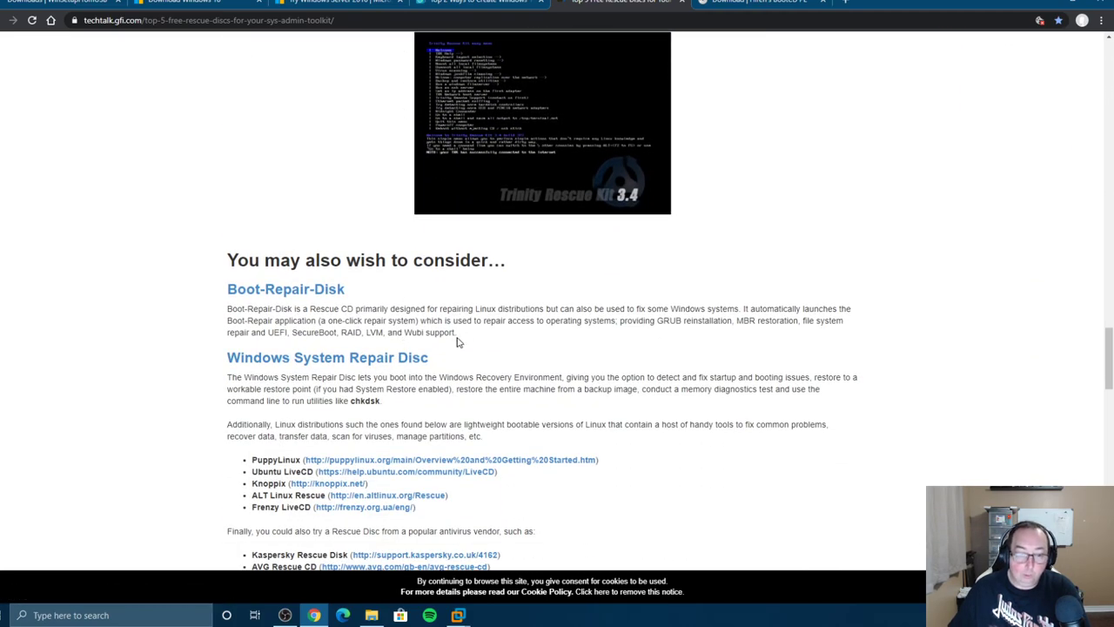
scroll(460, 342, "down", 3)
scroll(473, 469, "down", 4)
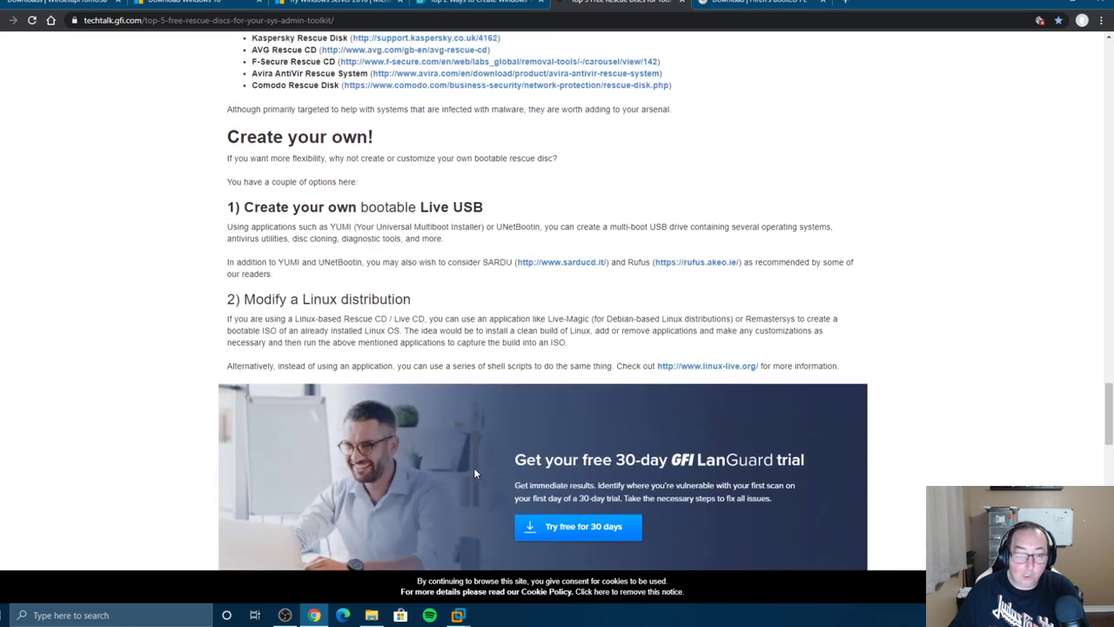
- Skim the TechTalk rescue disc article again, covering its SystemRescueCD and Ultimate Boot CD entries
scroll(477, 433, "up", 14)
scroll(462, 339, "down", 8)
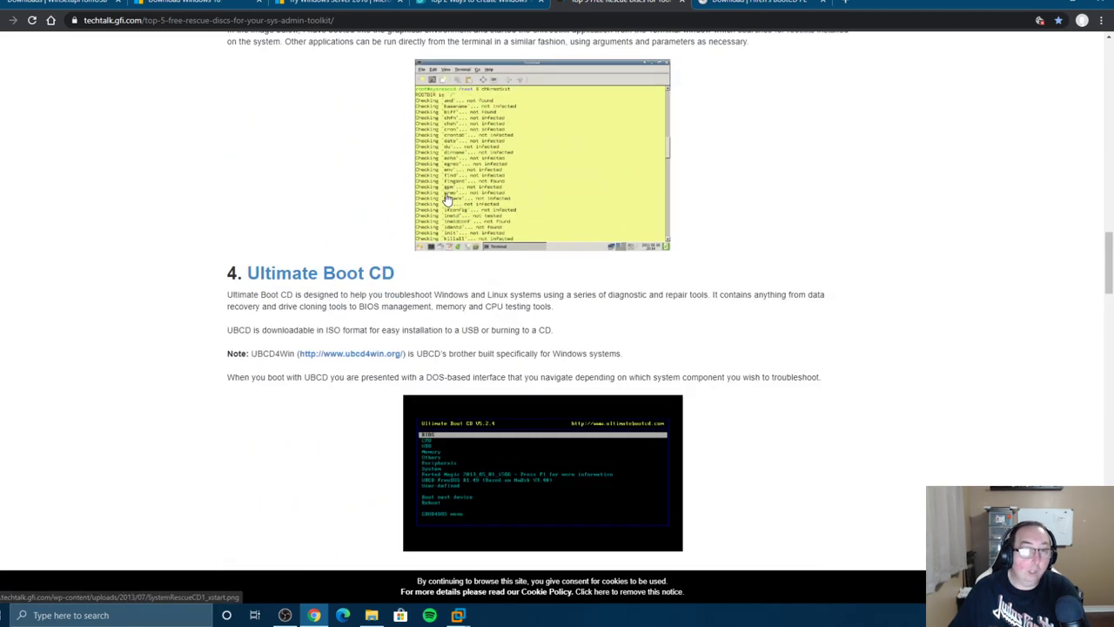
scroll(507, 141, "up", 1)
scroll(507, 142, "up", 6)
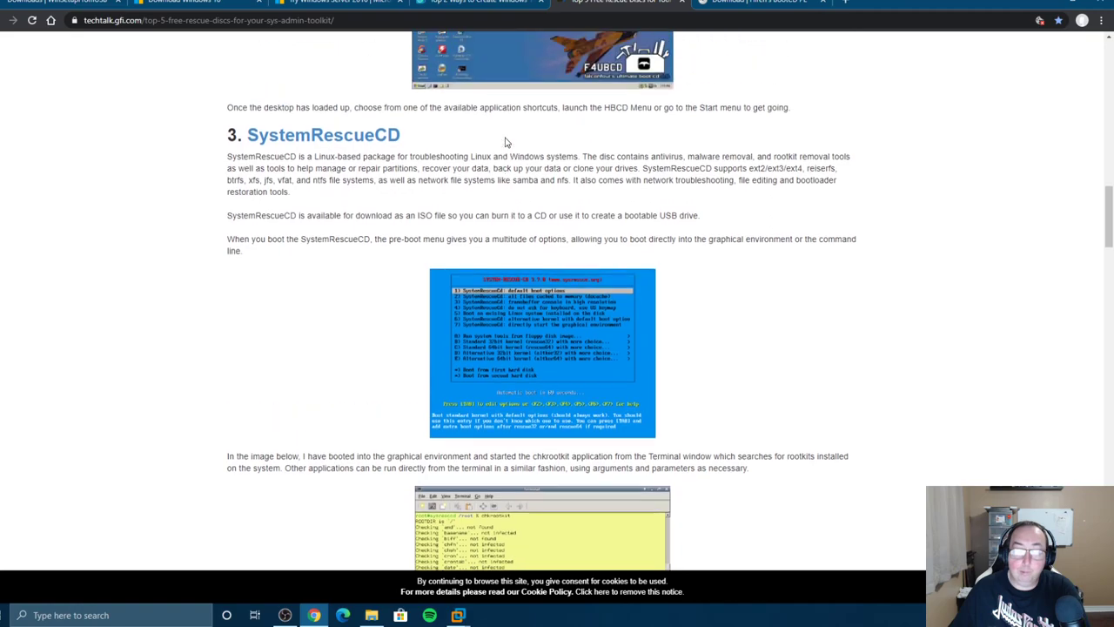
- Read AOMEI's guide to creating a Windows 10 recovery disk, focusing on Method 2 with AOMEI Backupper
left_click(493, 2)
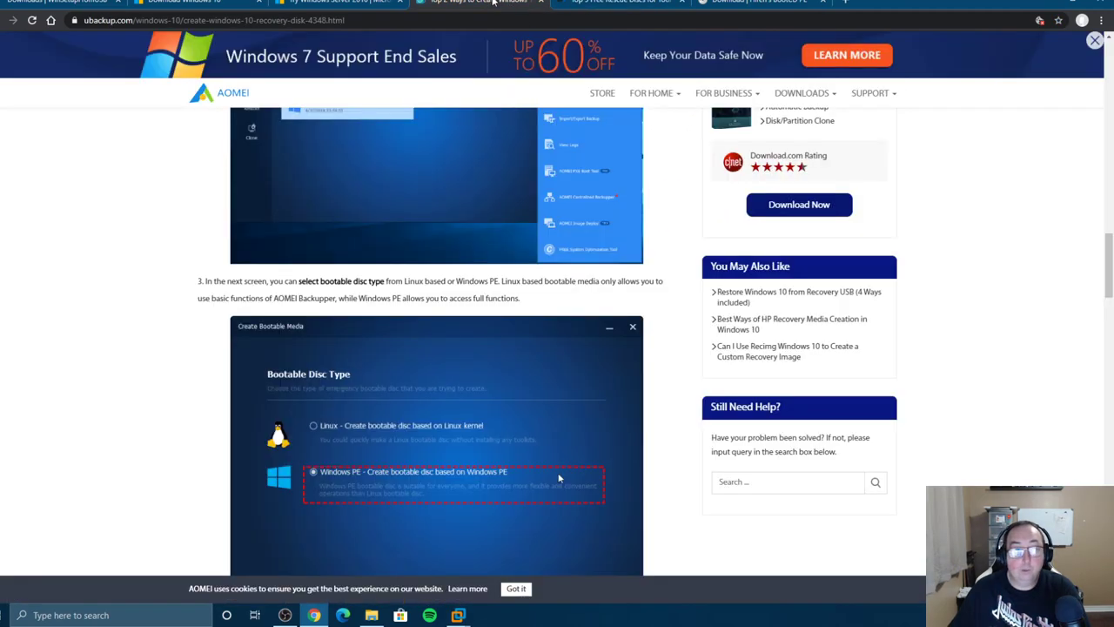
scroll(416, 200, "up", 15)
scroll(418, 212, "up", 10)
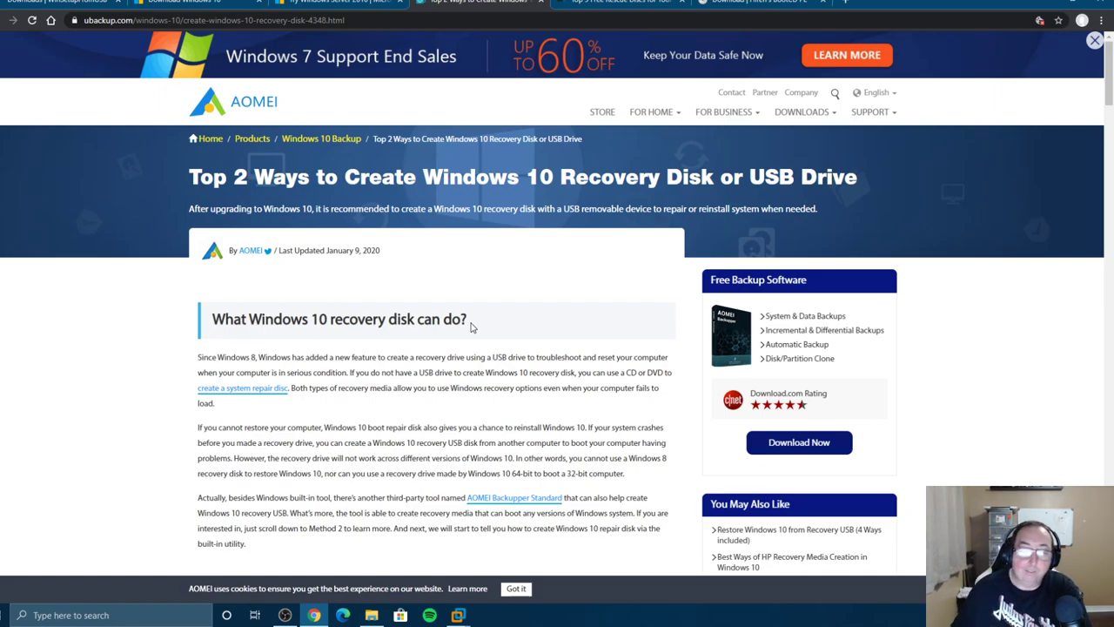
scroll(526, 279, "down", 6)
scroll(537, 267, "down", 7)
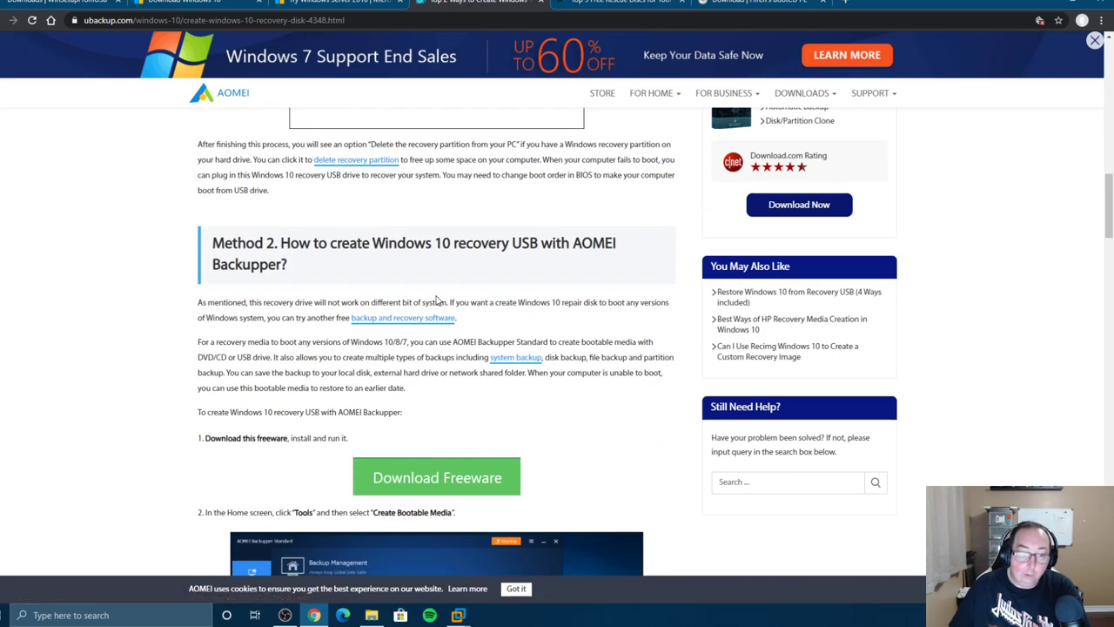
scroll(435, 299, "down", 3)
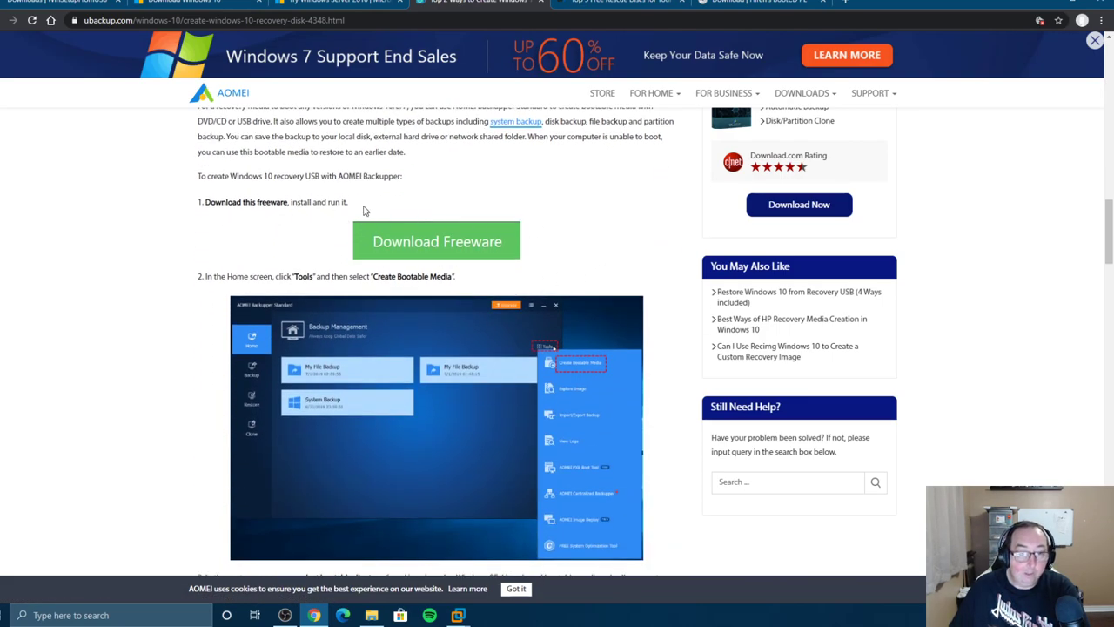
left_click_drag(339, 176, 416, 179)
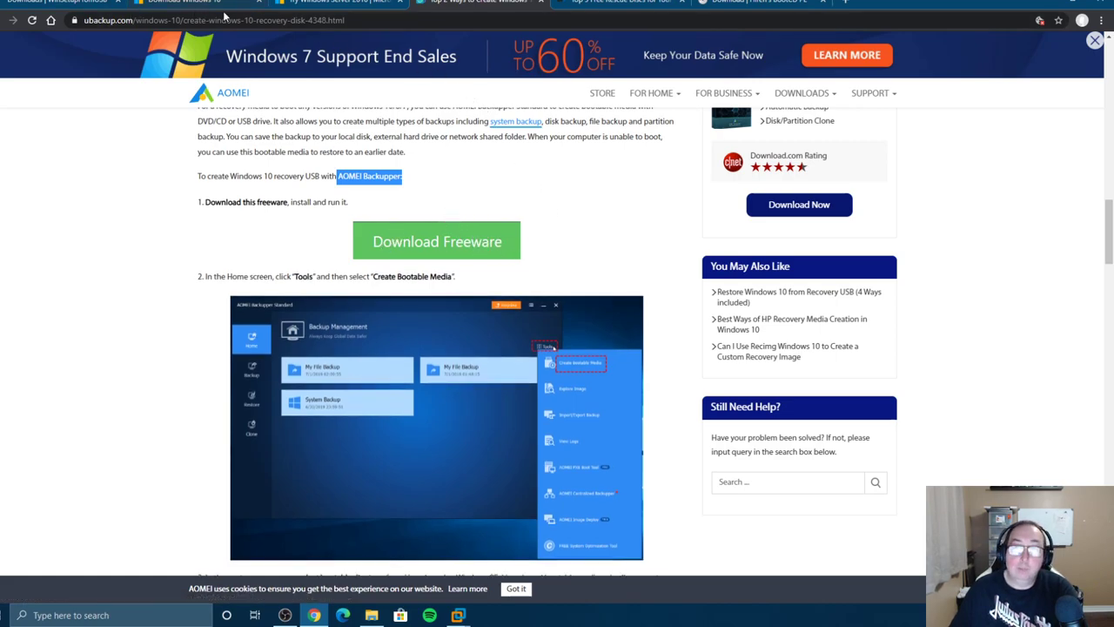
- Look over the WinSetupFromUSB downloads page down to the list of released versions
left_click(69, 12)
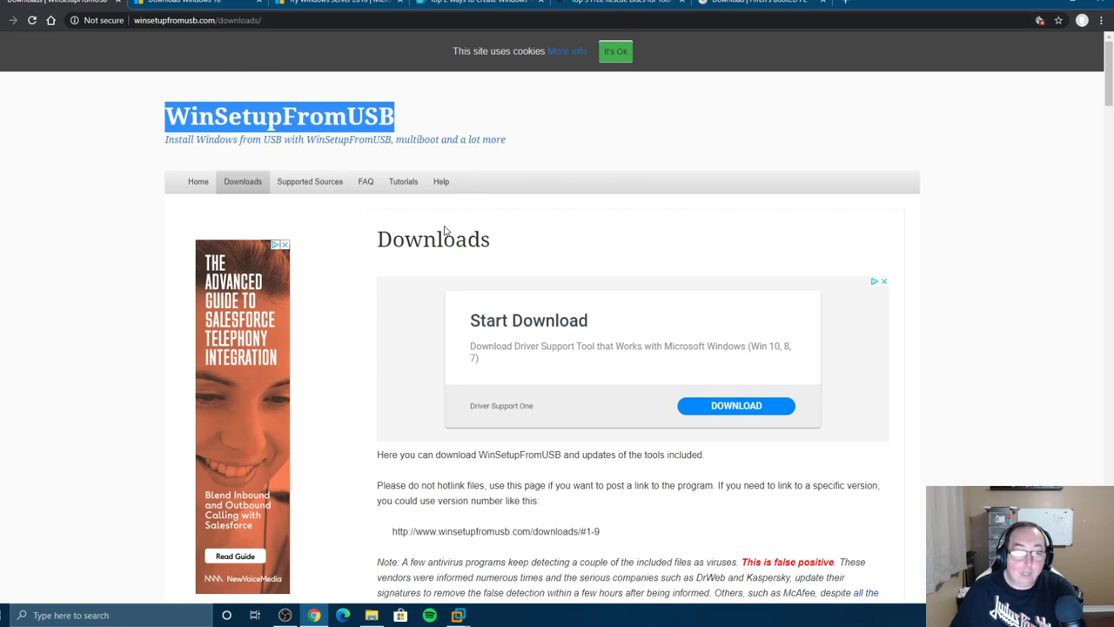
scroll(446, 232, "down", 2)
scroll(445, 232, "down", 4)
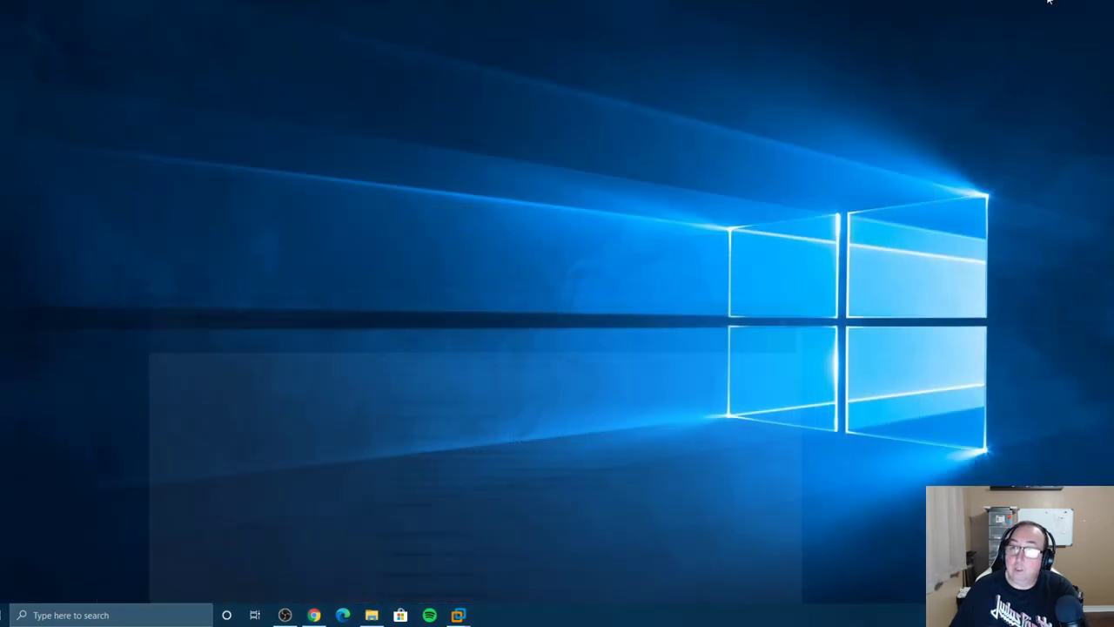
- Launch WinSetupFromUSB_1-9_x64.exe from the WinSetupFromUSB-1-9 folder inside Downloads\Windows Toolbox
left_click(371, 615)
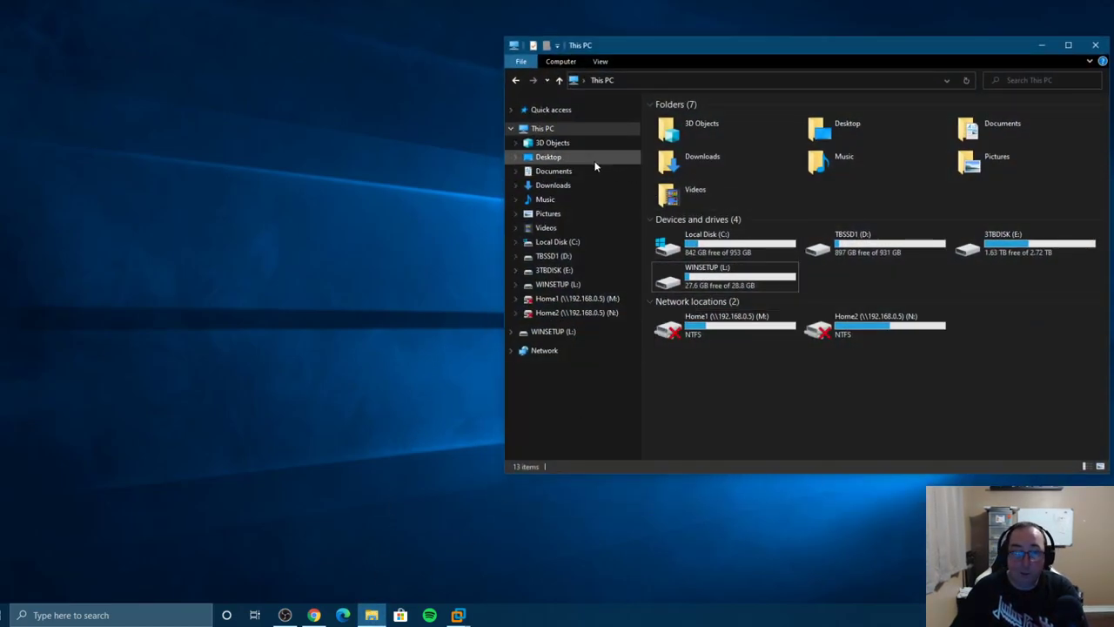
left_click(563, 186)
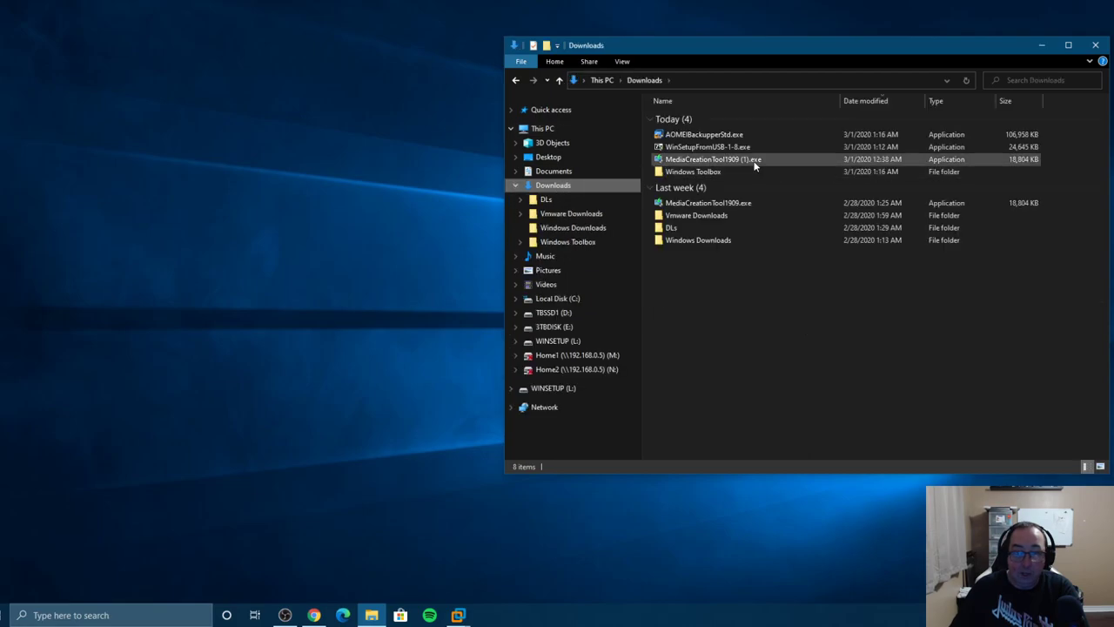
double_click(680, 172)
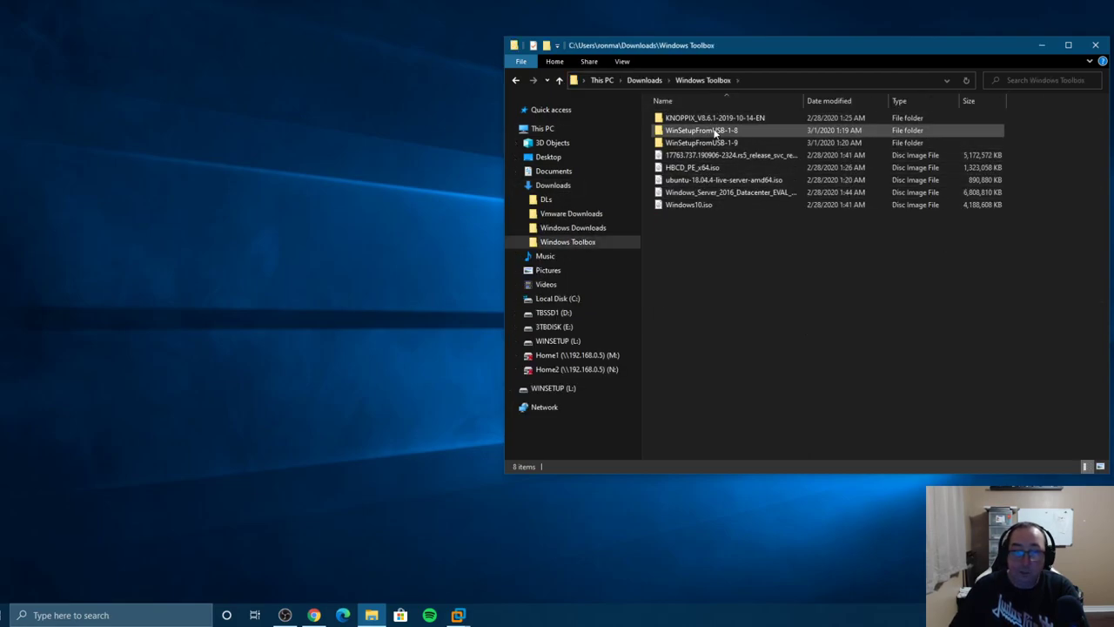
left_click(713, 144)
double_click(714, 144)
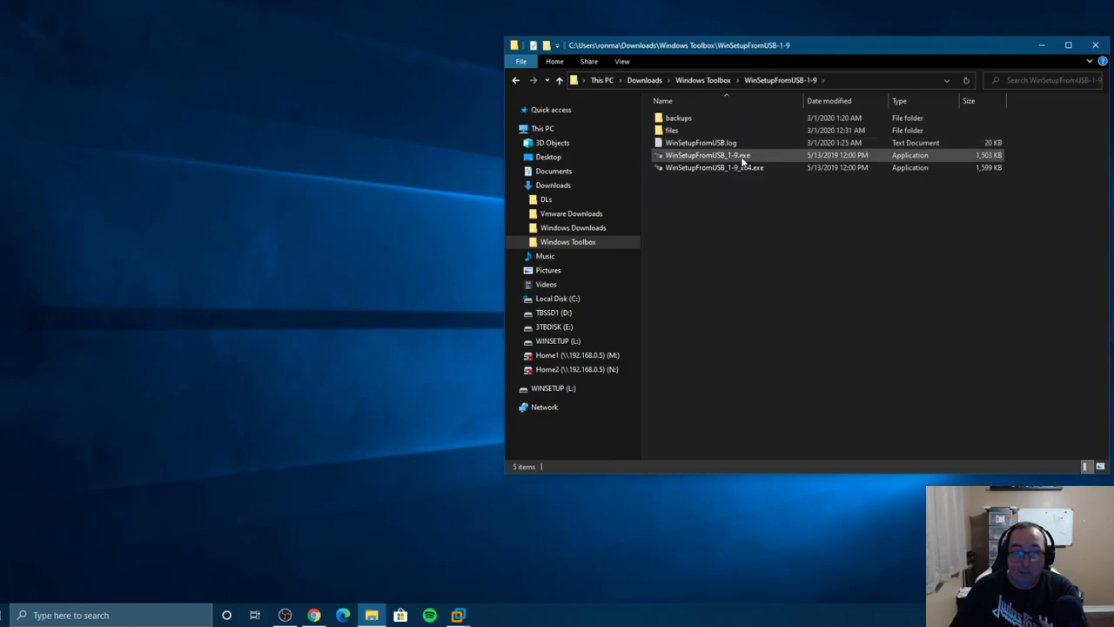
left_click(745, 169)
double_click(745, 169)
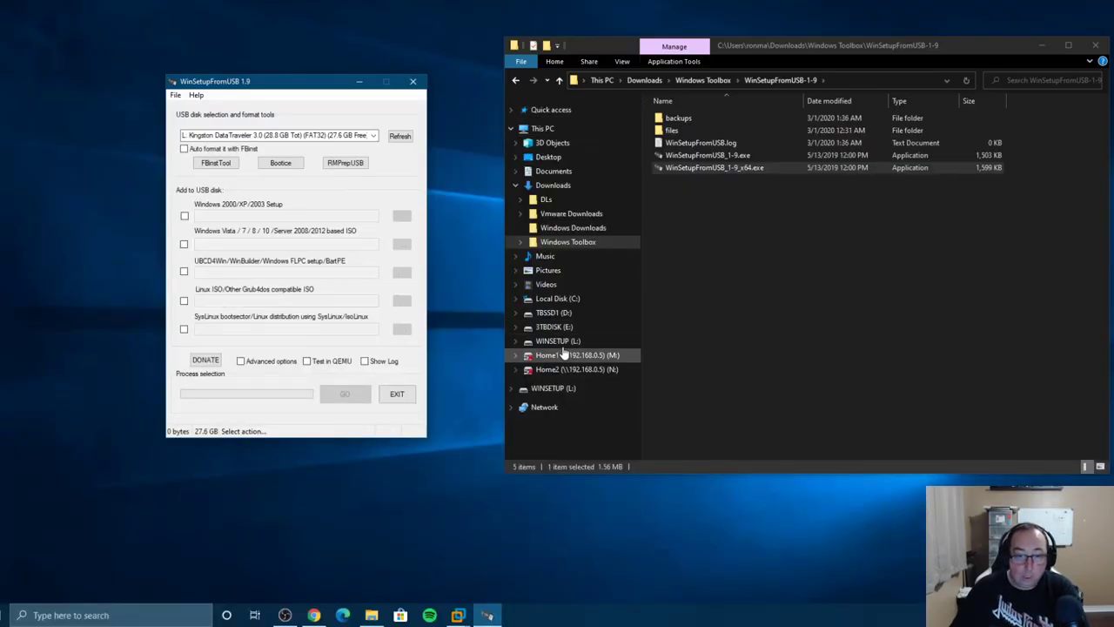
- Check the WINSETUP (L:) drive's files, then enable FBinst auto-format with NTFS and the advanced options in WinSetupFromUSB
left_click(557, 342)
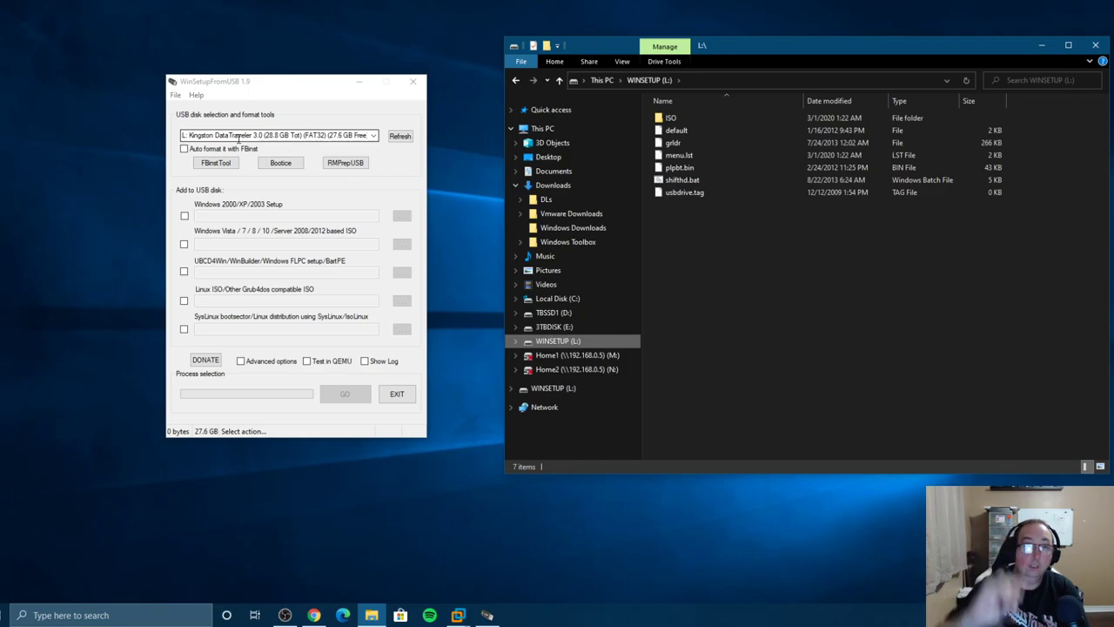
left_click(183, 149)
left_click(257, 163)
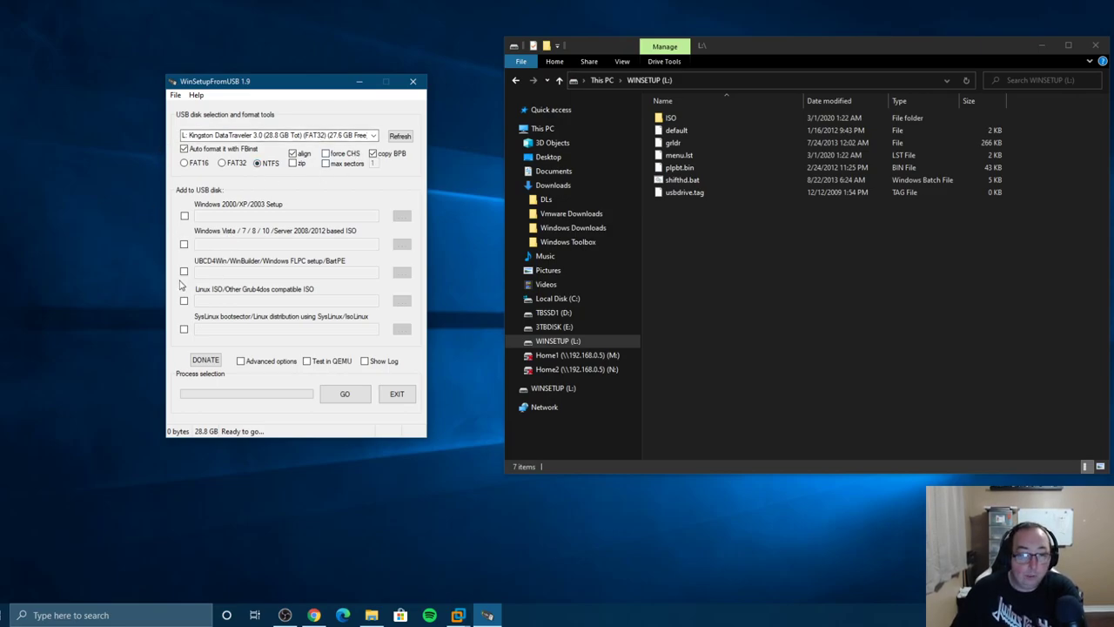
left_click(241, 361)
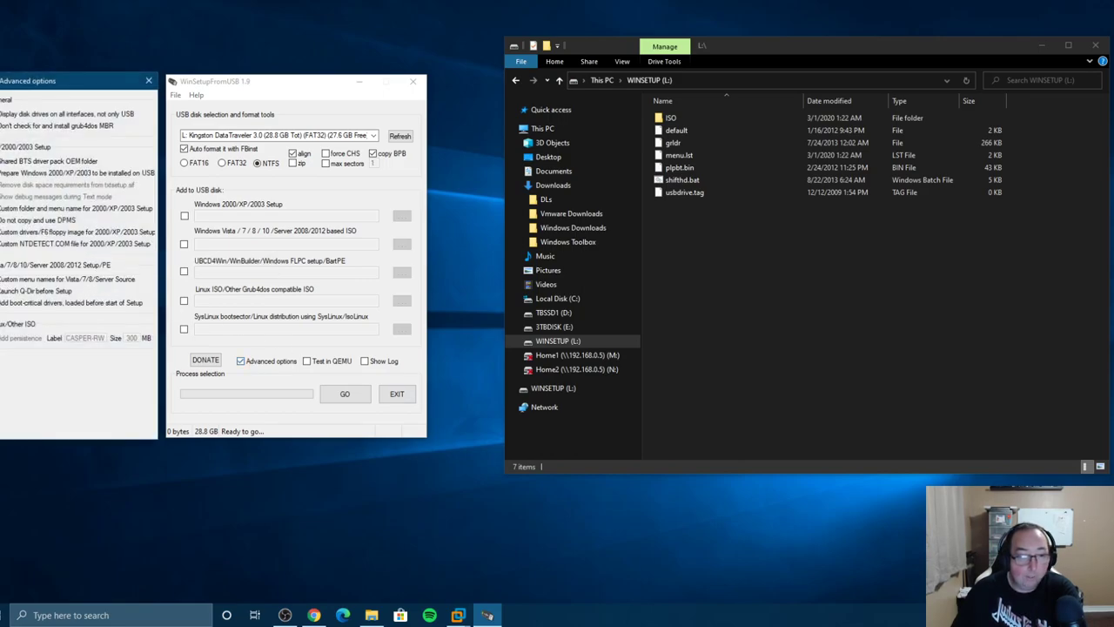
- Add HBCD_PE_x64.iso from the Windows Toolbox folder as the Linux ISO/Other Grub4dos compatible source
left_click(184, 301)
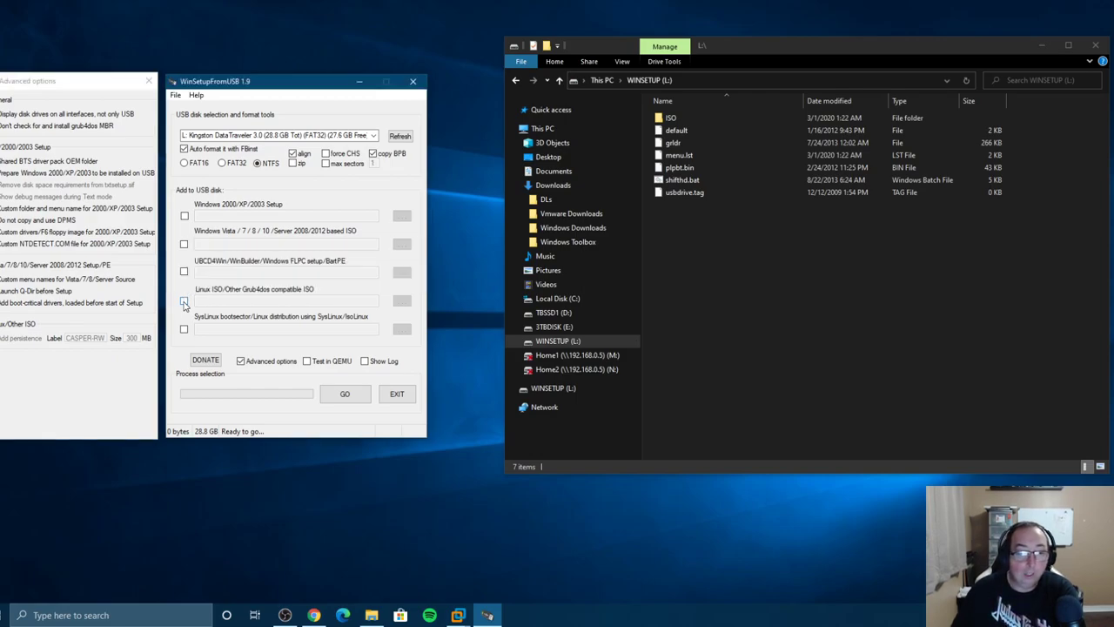
left_click(402, 302)
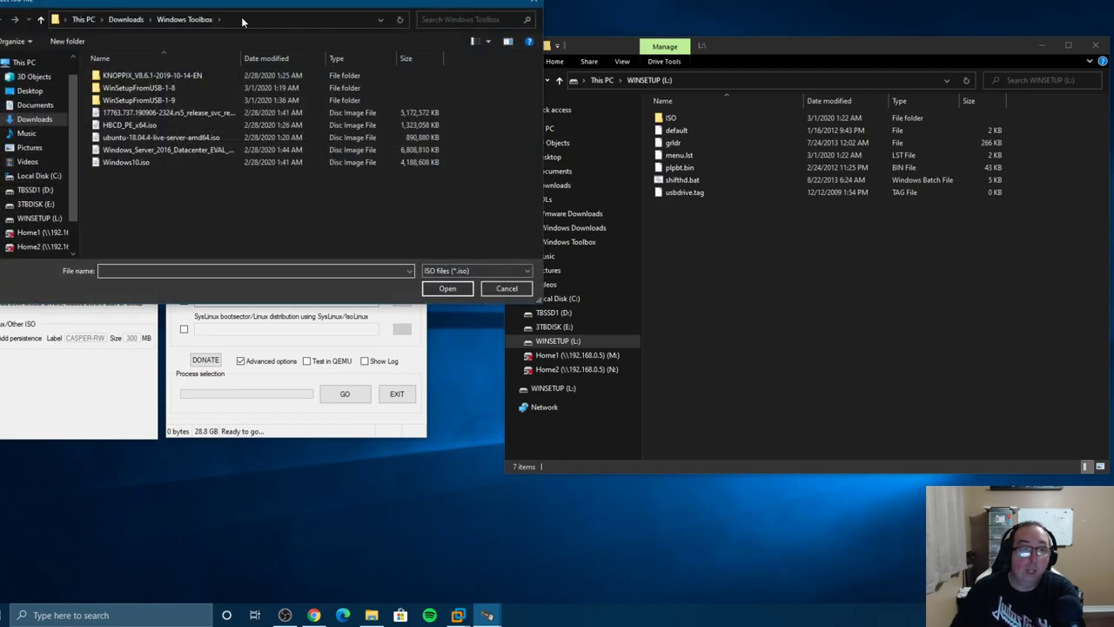
left_click(126, 125)
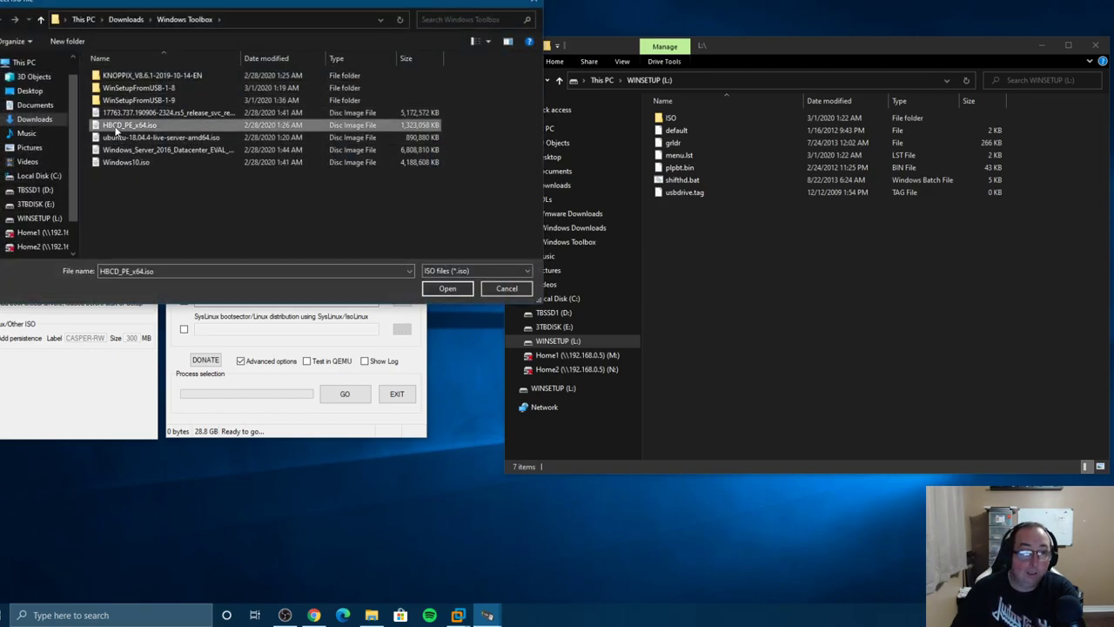
left_click(447, 288)
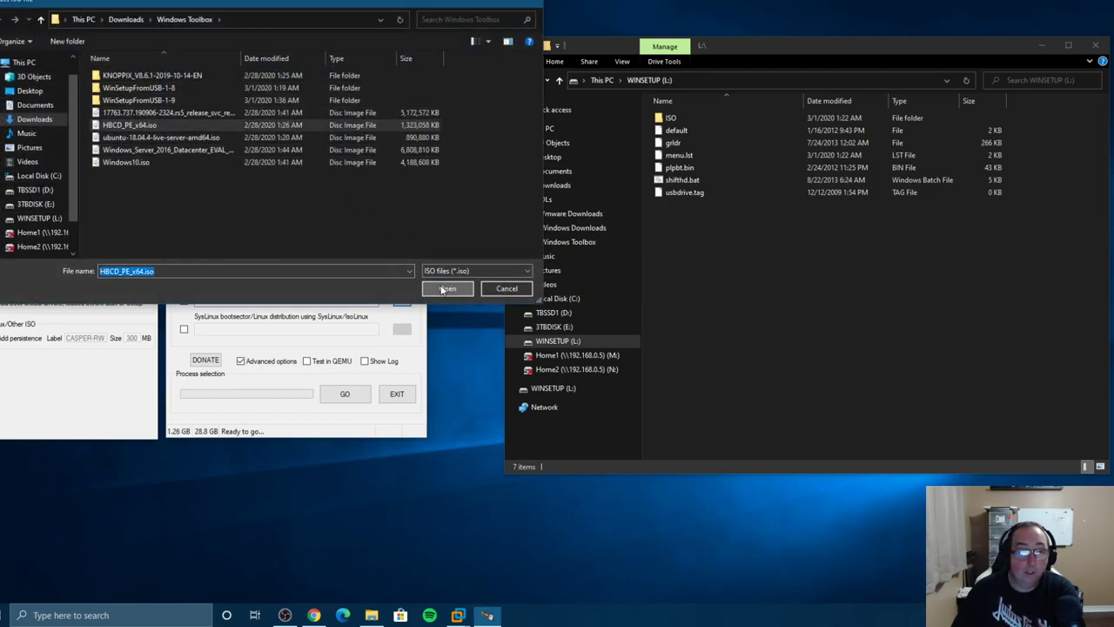
- Look up the Hiren's BootCD PE version on its download page and name the ISO's boot menu entry HBCD_PE_x64_V101
left_click(313, 614)
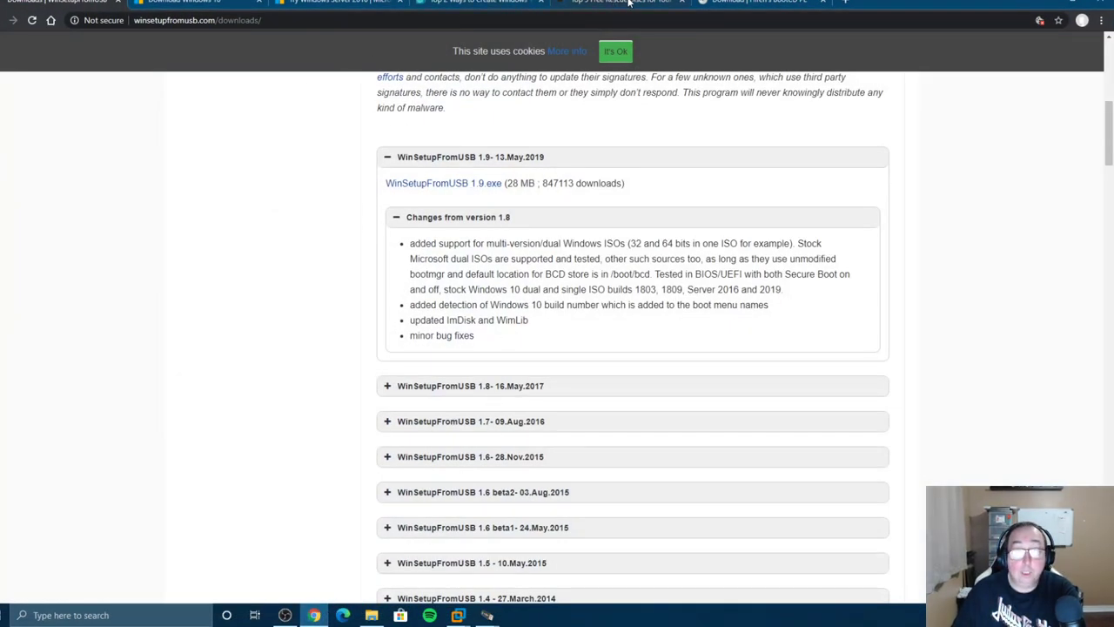
left_click(740, 7)
scroll(487, 261, "up", 5)
scroll(482, 270, "up", 2)
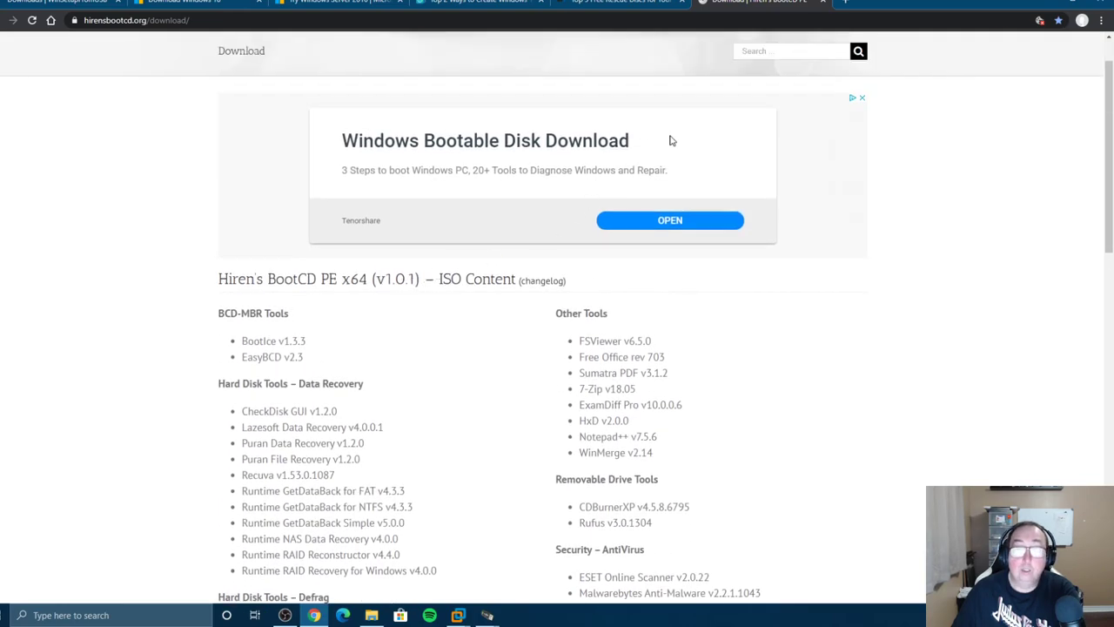
left_click(1071, 4)
left_click(245, 304)
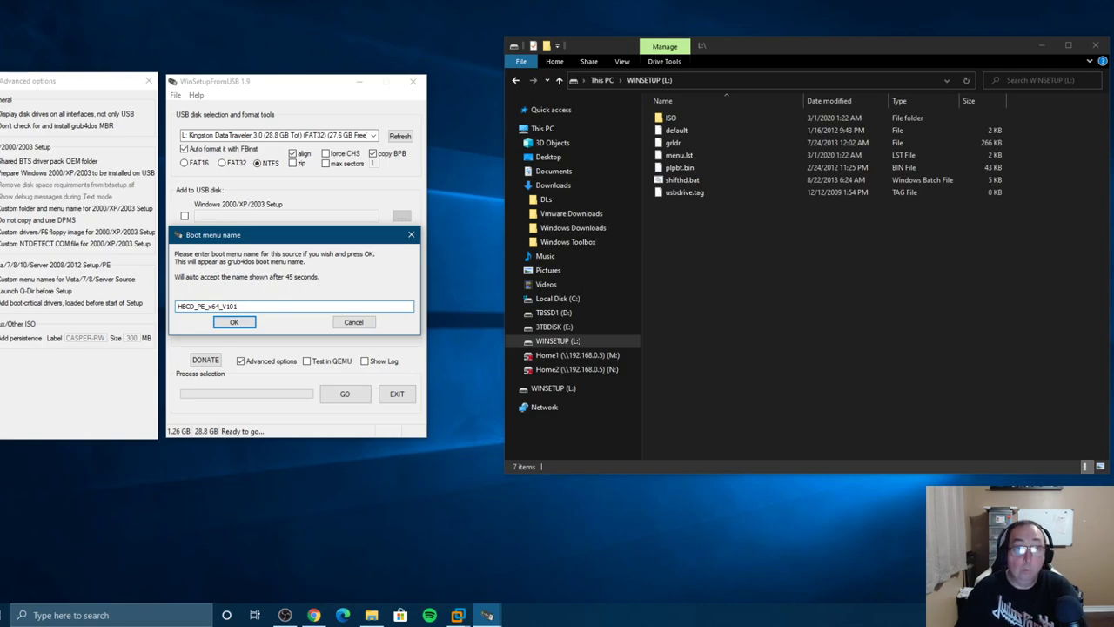
type("_V101")
left_click(239, 324)
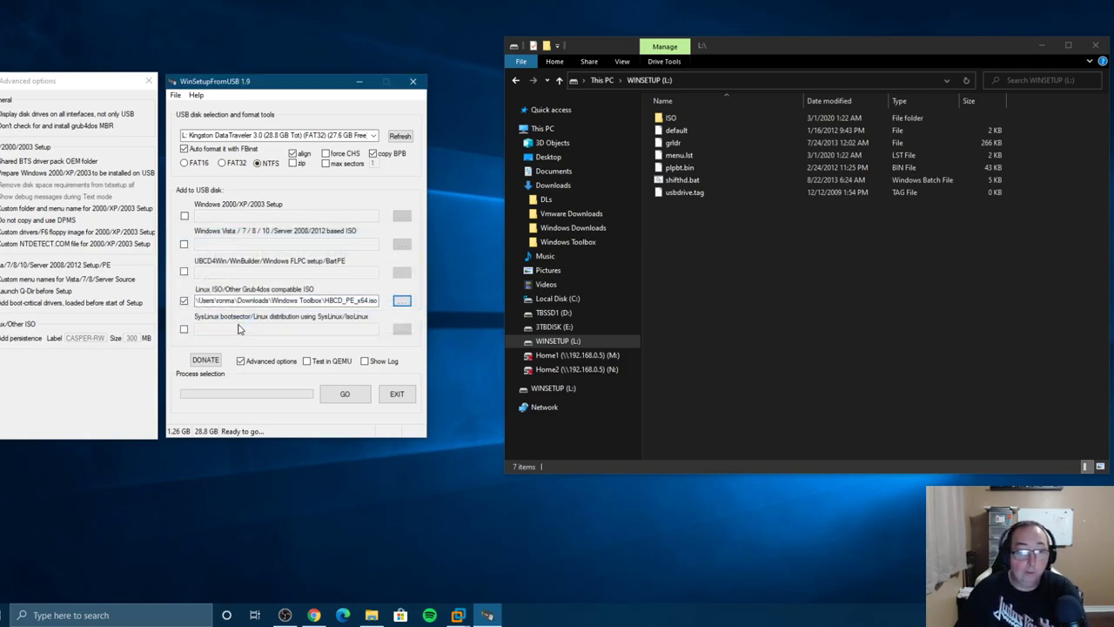
- Try to format the Kingston DataTraveler and write the Hiren's ISO to it, agreeing to erase all its data and partitions
left_click(348, 394)
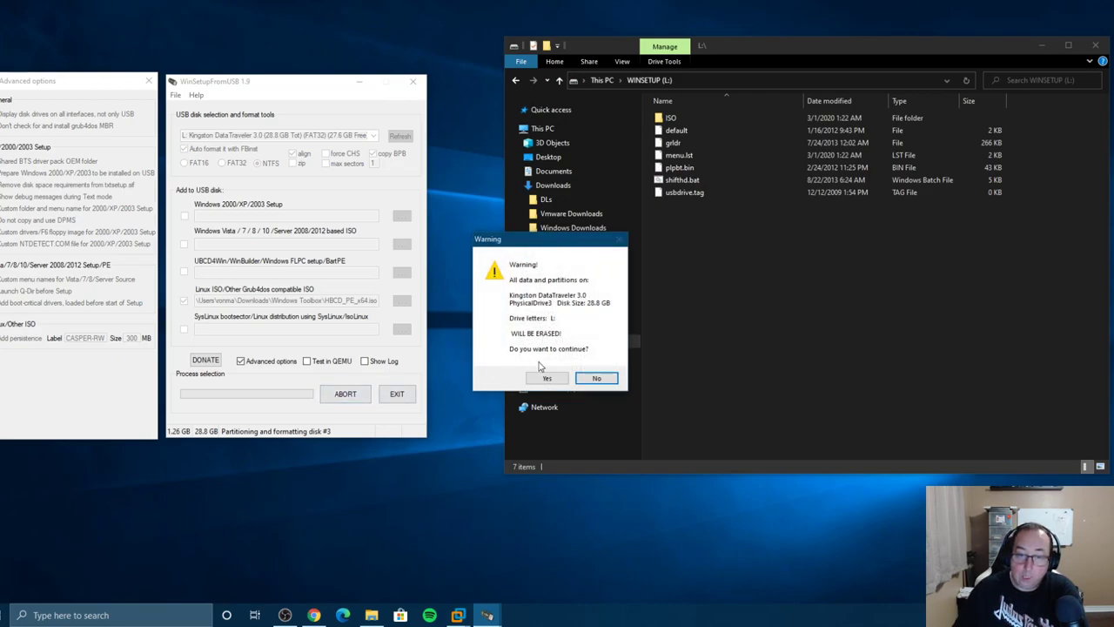
left_click(545, 379)
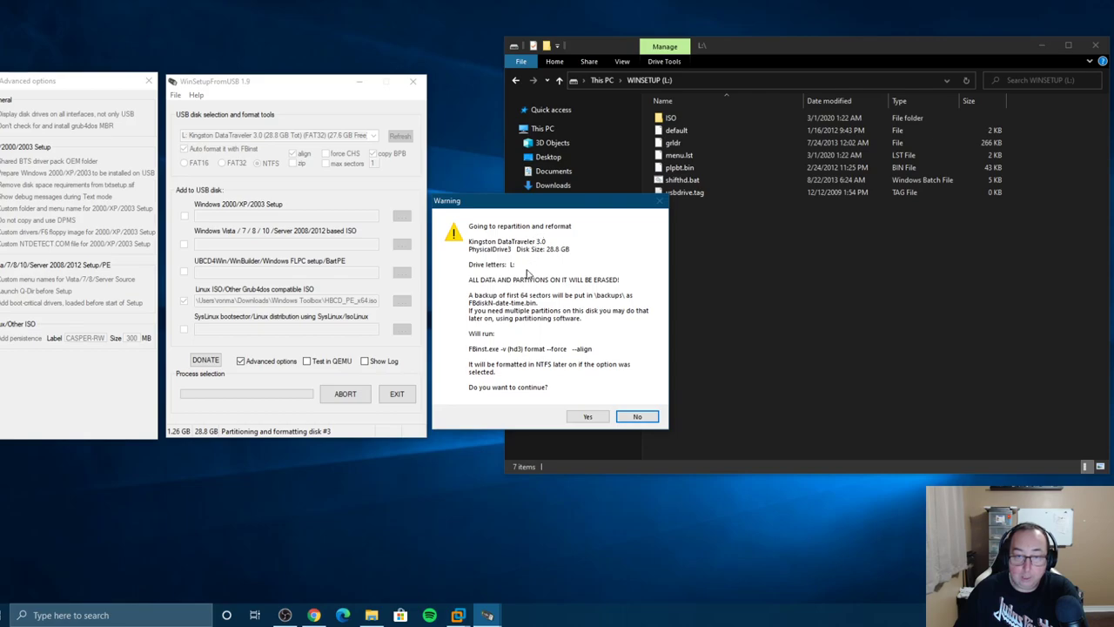
left_click(589, 417)
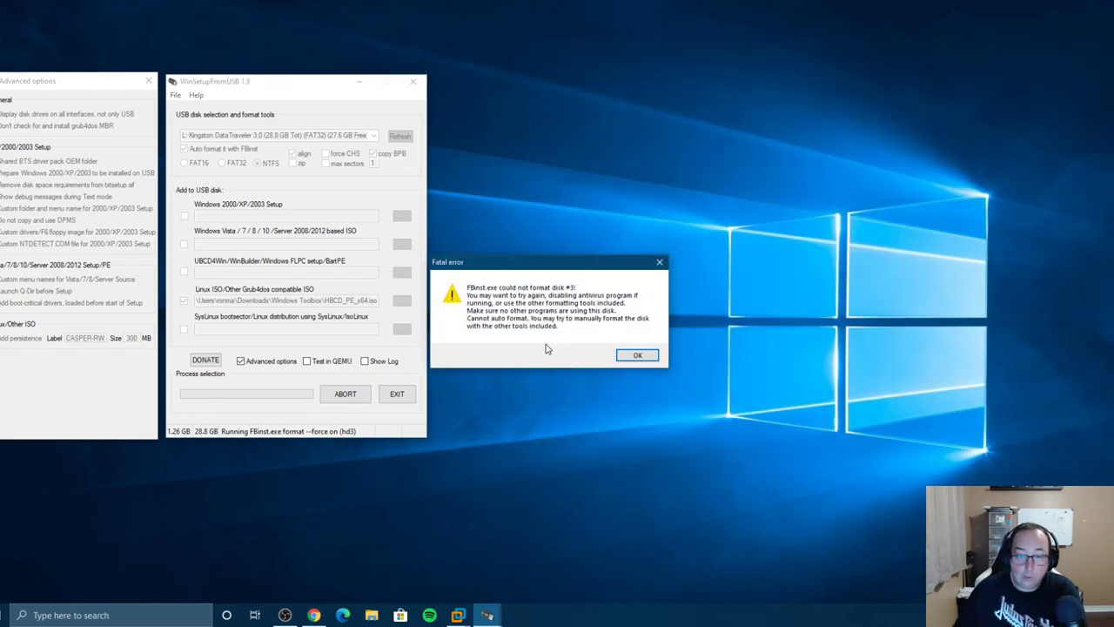
left_click(638, 356)
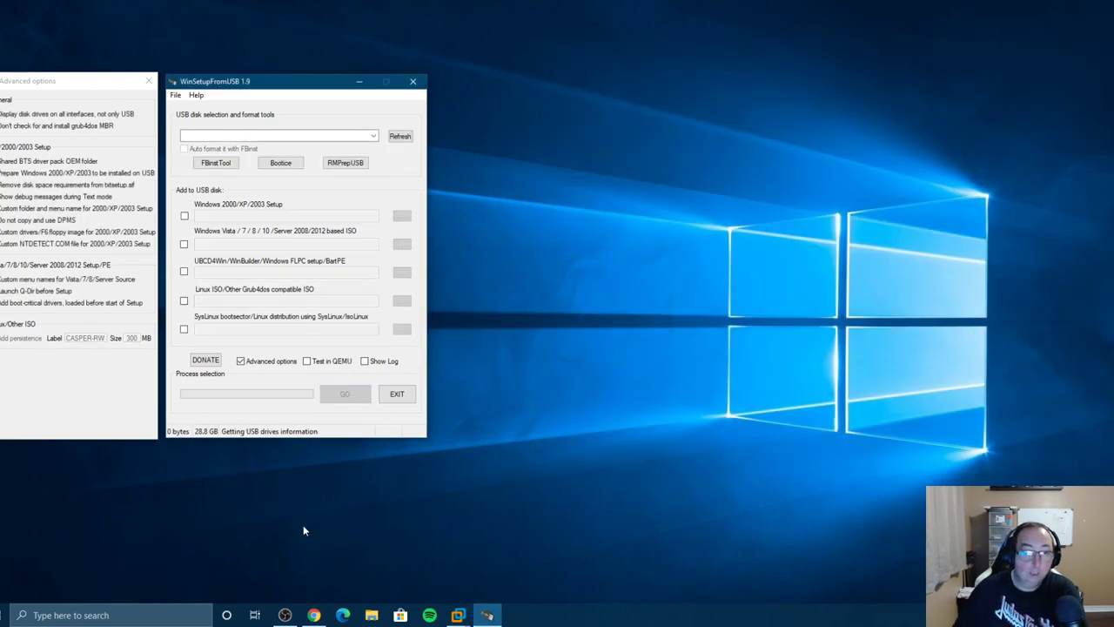
- Check the files on the WINSETUP (L:) drive in File Explorer and open the drive's format settings
left_click(372, 614)
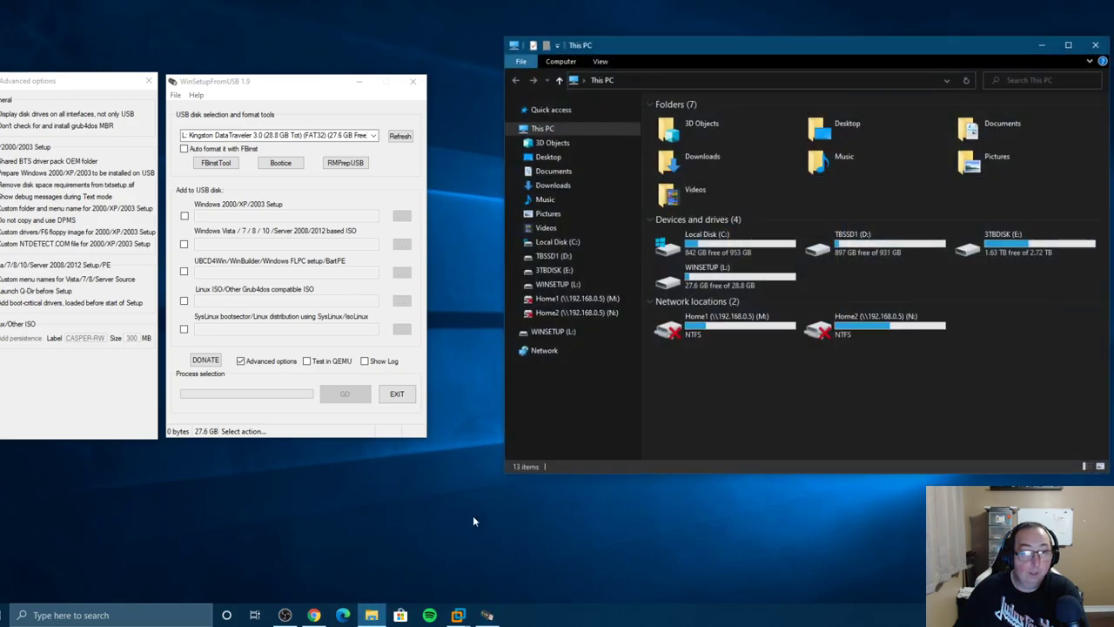
double_click(717, 273)
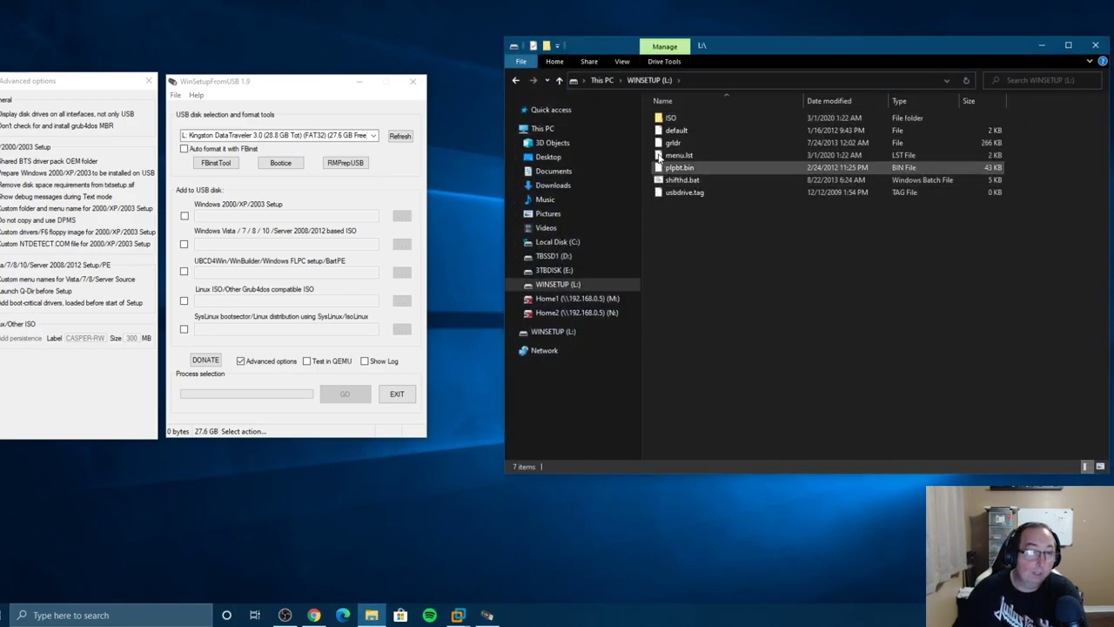
right_click(558, 290)
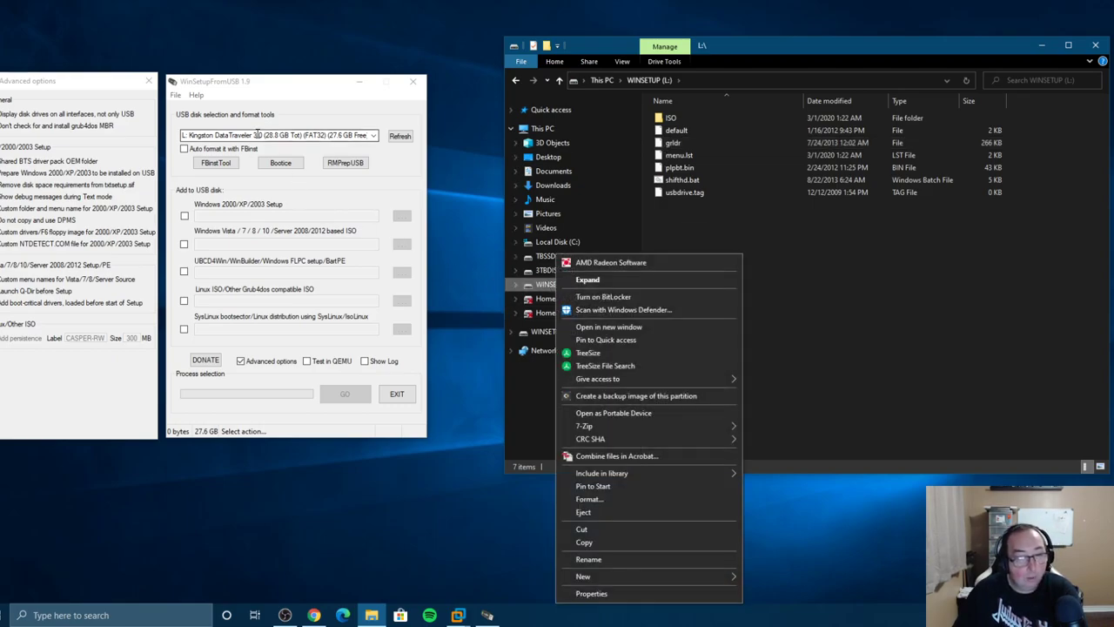
right_click(534, 288)
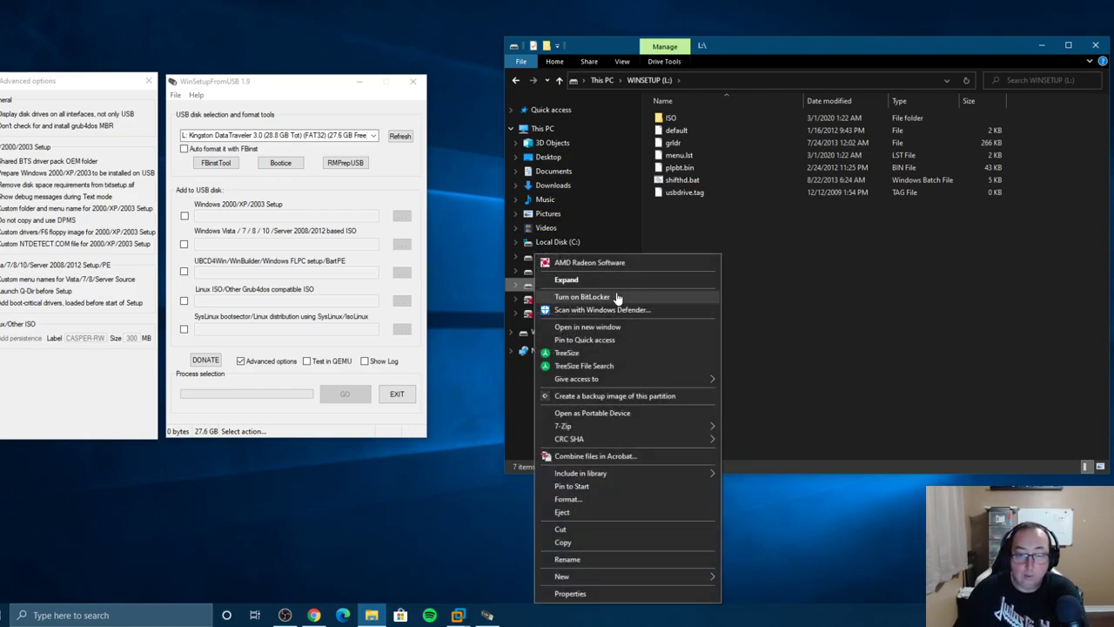
mouse_move(637, 428)
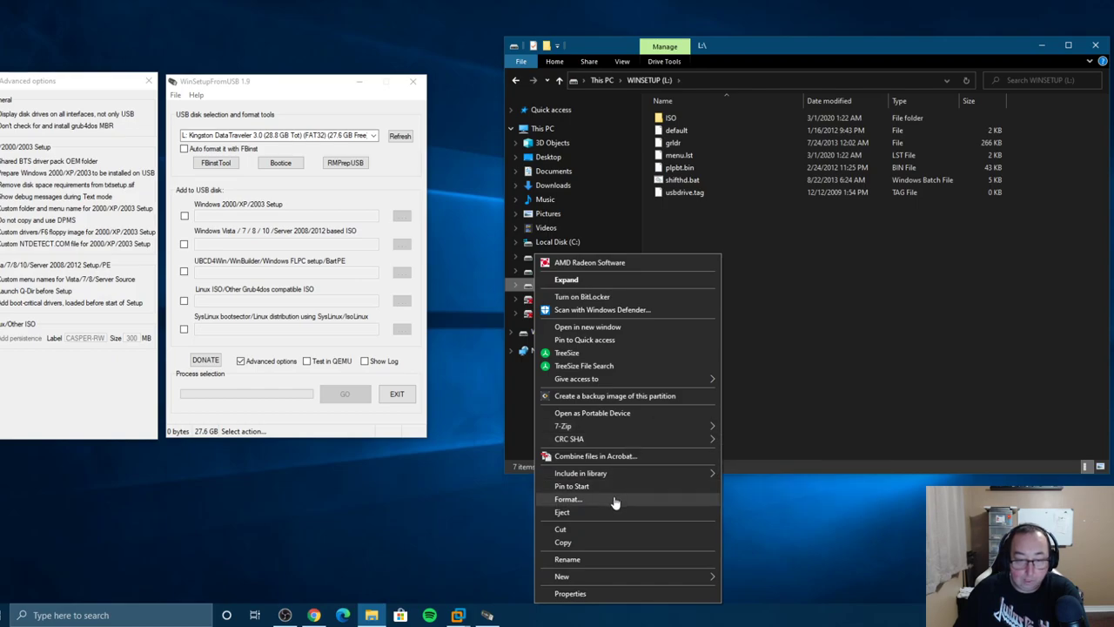
left_click(614, 500)
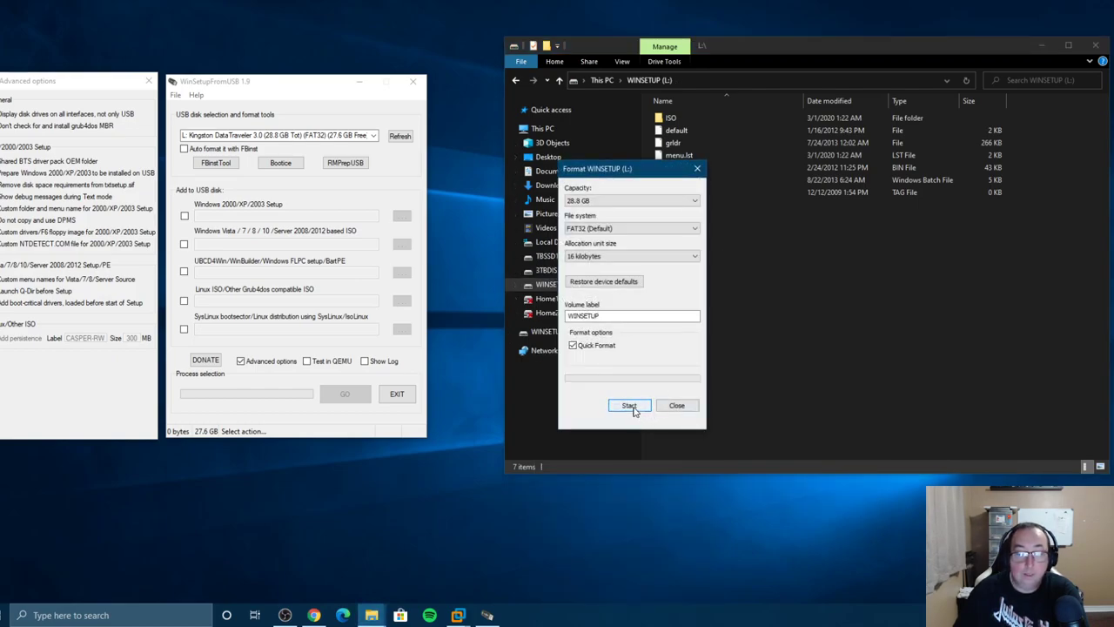
- Quick-format the WINSETUP (L:) drive with the NTFS file system, agreeing to erase all data on it
left_click(601, 229)
left_click(600, 251)
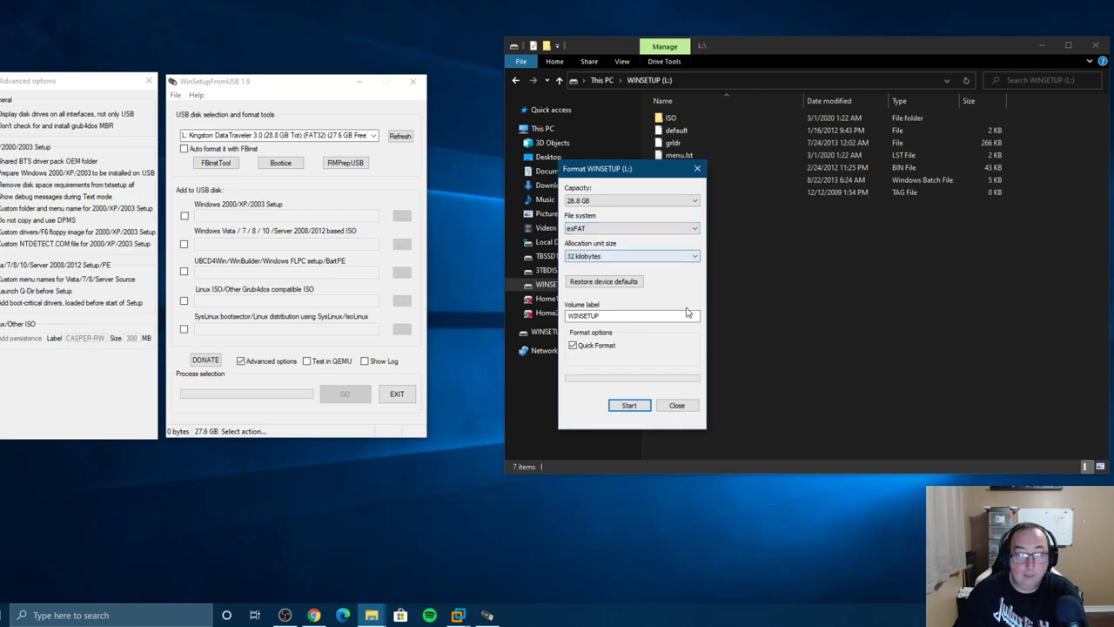
left_click(597, 229)
left_click(609, 237)
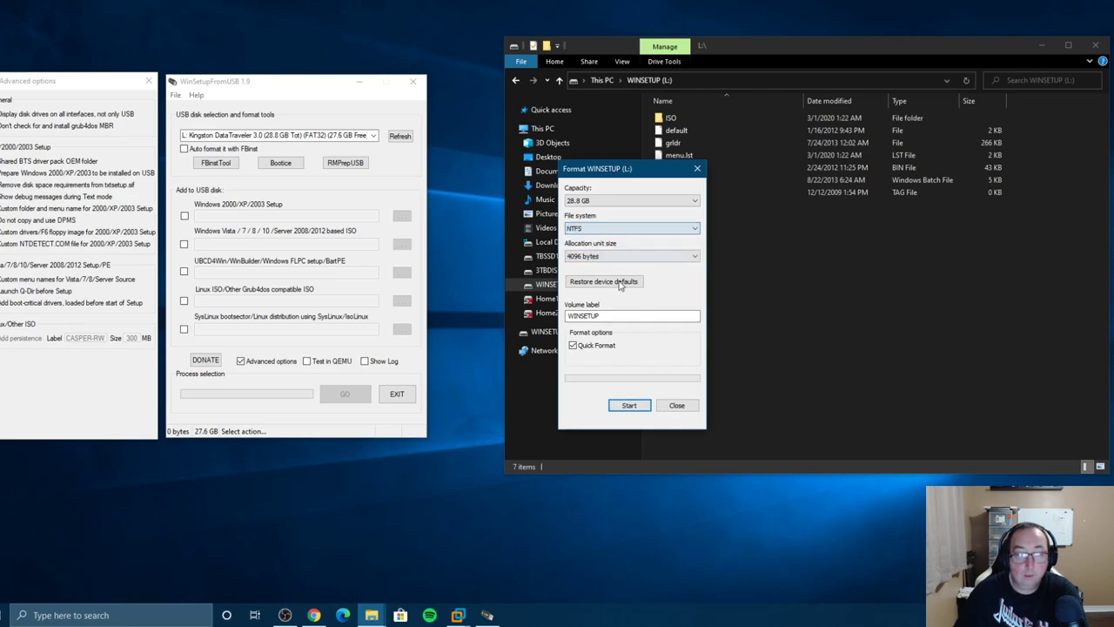
left_click(630, 405)
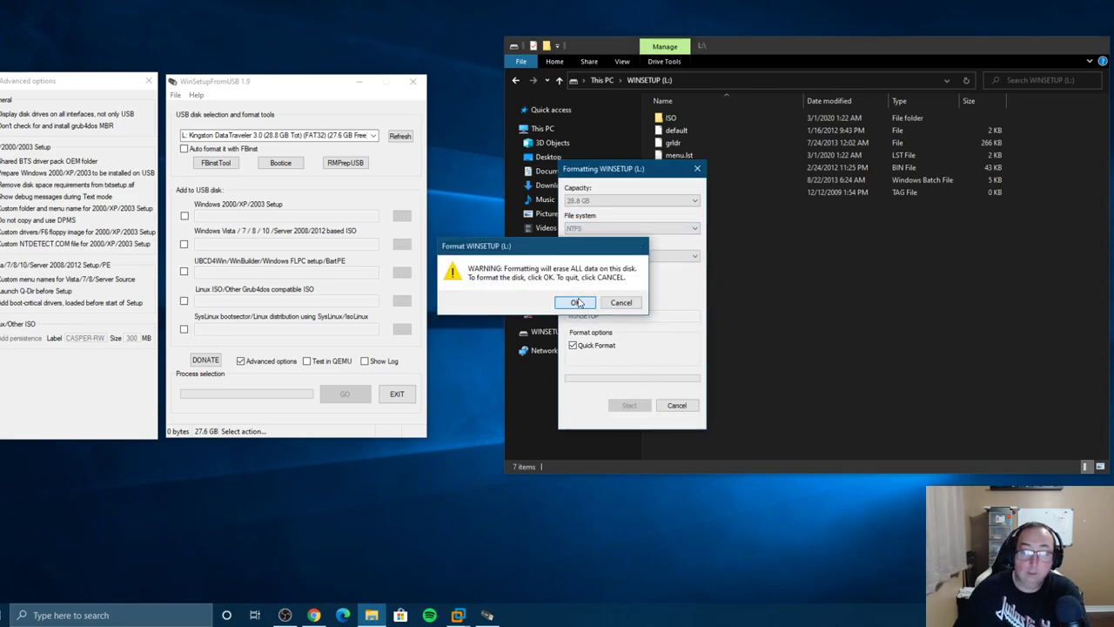
left_click(576, 302)
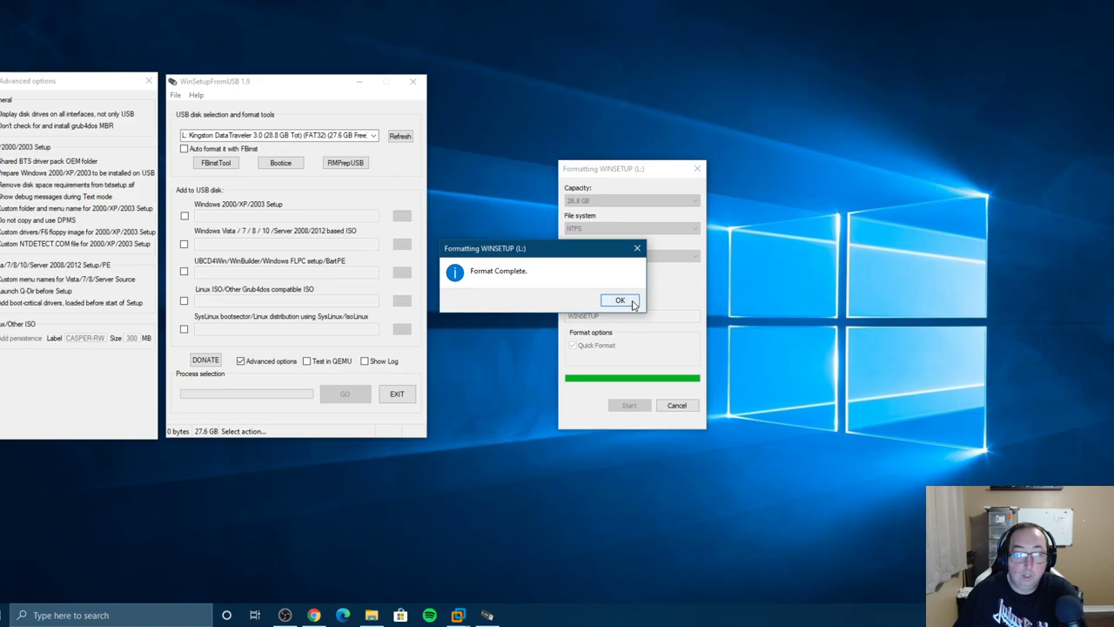
left_click(632, 302)
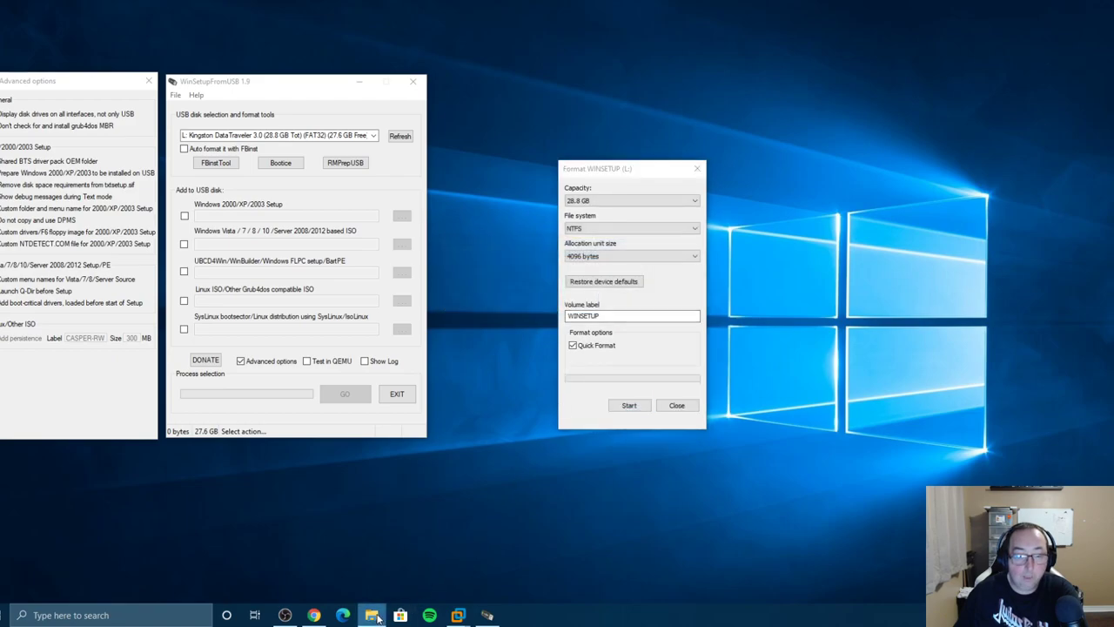
- Open This PC in a new File Explorer window and place it beside the WinSetupFromUSB window
right_click(374, 615)
left_click(369, 548)
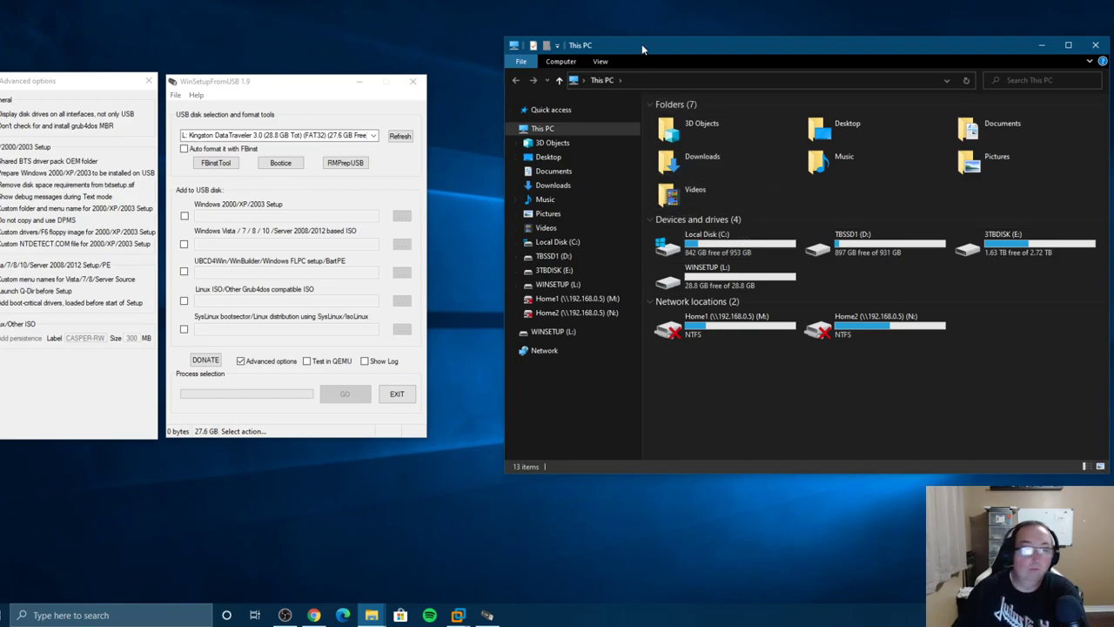
left_click_drag(641, 44, 613, 44)
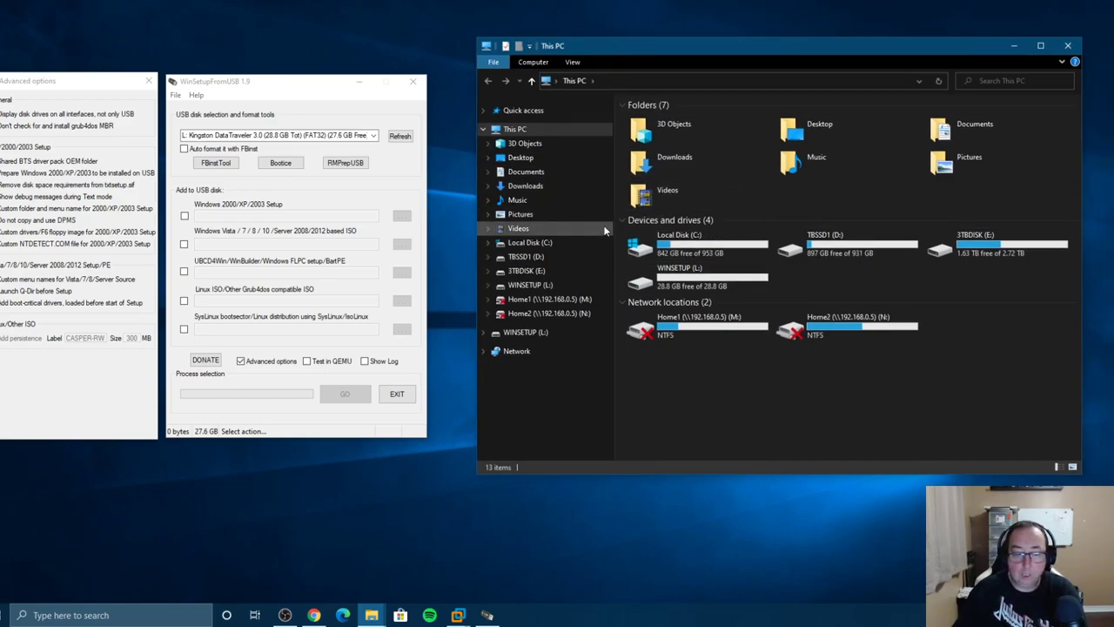
- Refresh the USB drive list in WinSetupFromUSB and enable FBinst auto-format with NTFS for the Kingston DataTraveler
left_click(398, 139)
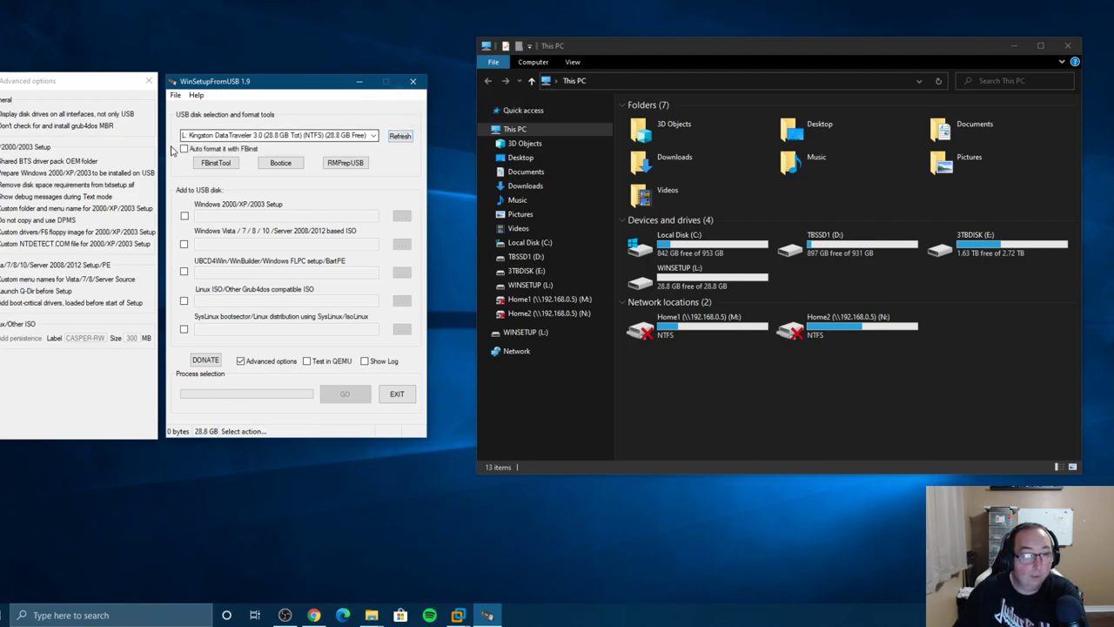
left_click(185, 151)
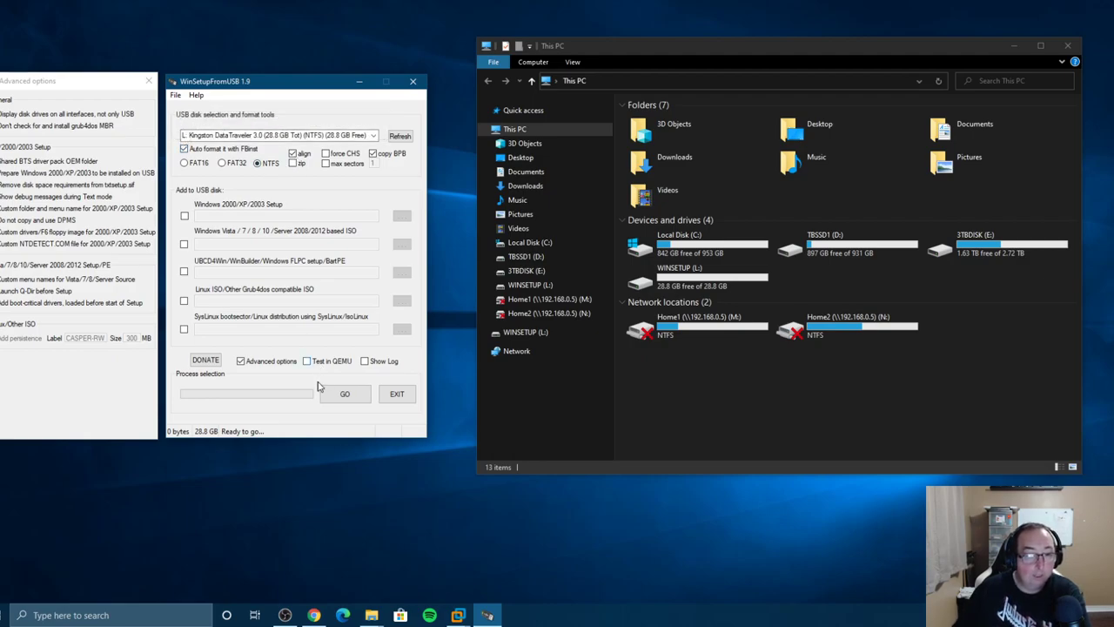
- Add HBCD_PE_x64.iso as the Linux ISO/Other Grub4dos compatible source with the boot menu name HBCD_PE_x64_v1.01
left_click(184, 302)
left_click(398, 301)
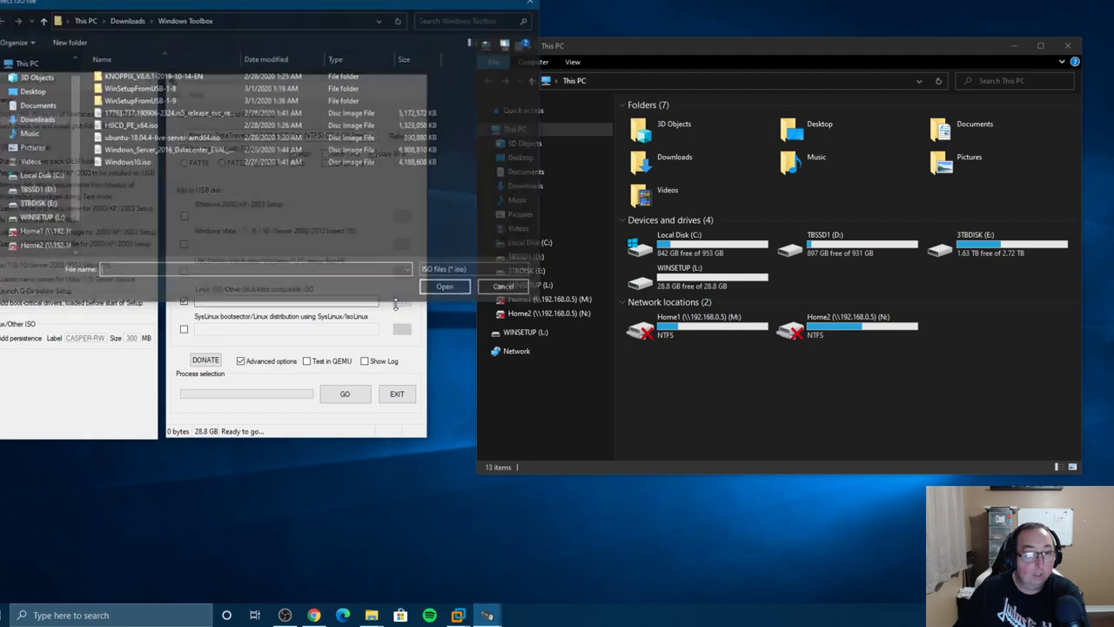
double_click(133, 126)
left_click(225, 307)
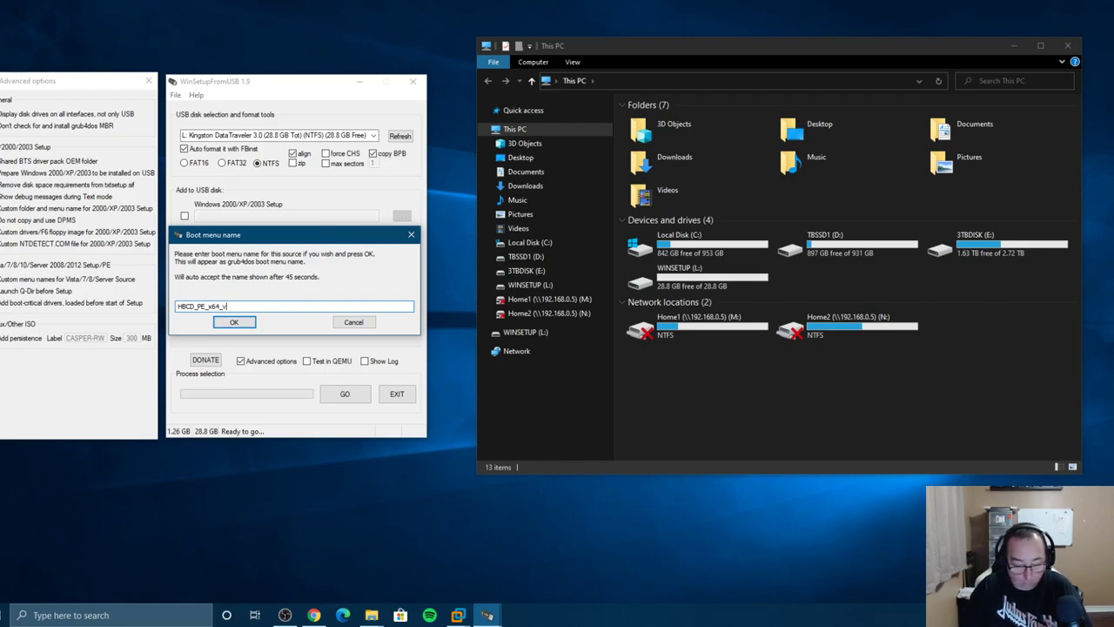
type("_v1.01")
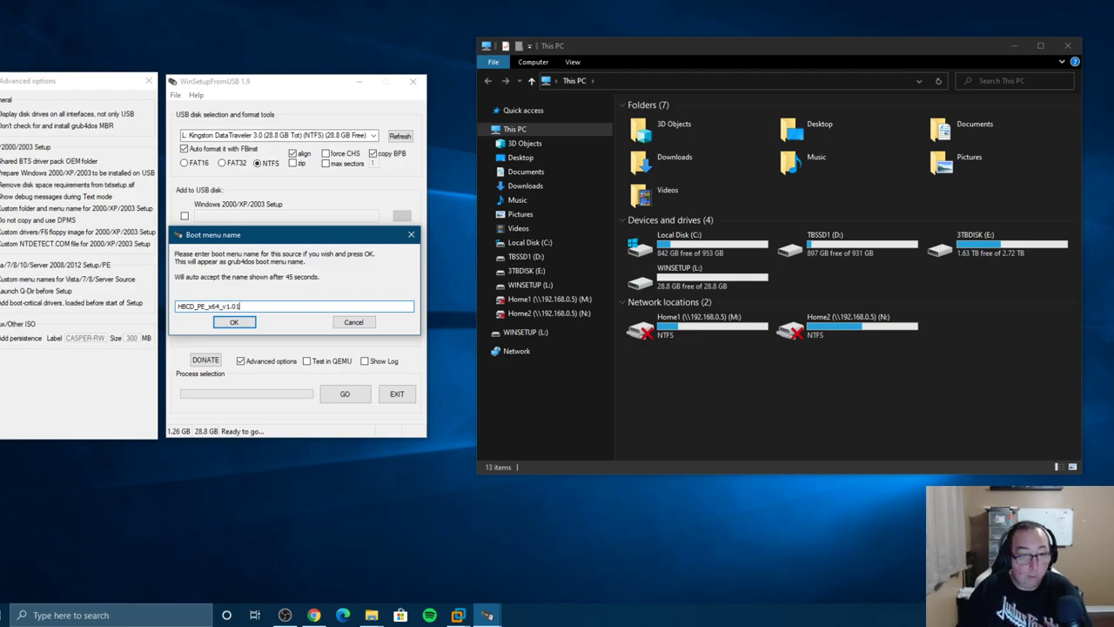
left_click(234, 322)
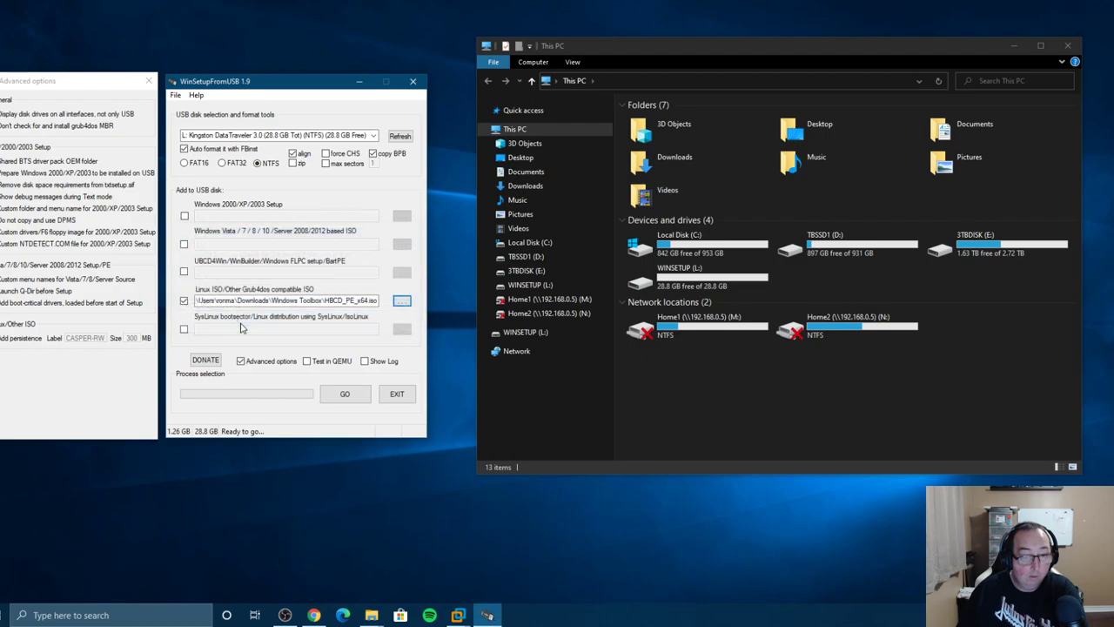
- Format the Kingston DataTraveler and write the Hiren's ISO to it, agreeing to erase all data, and check the files on WINSETUP (L:)
left_click(344, 394)
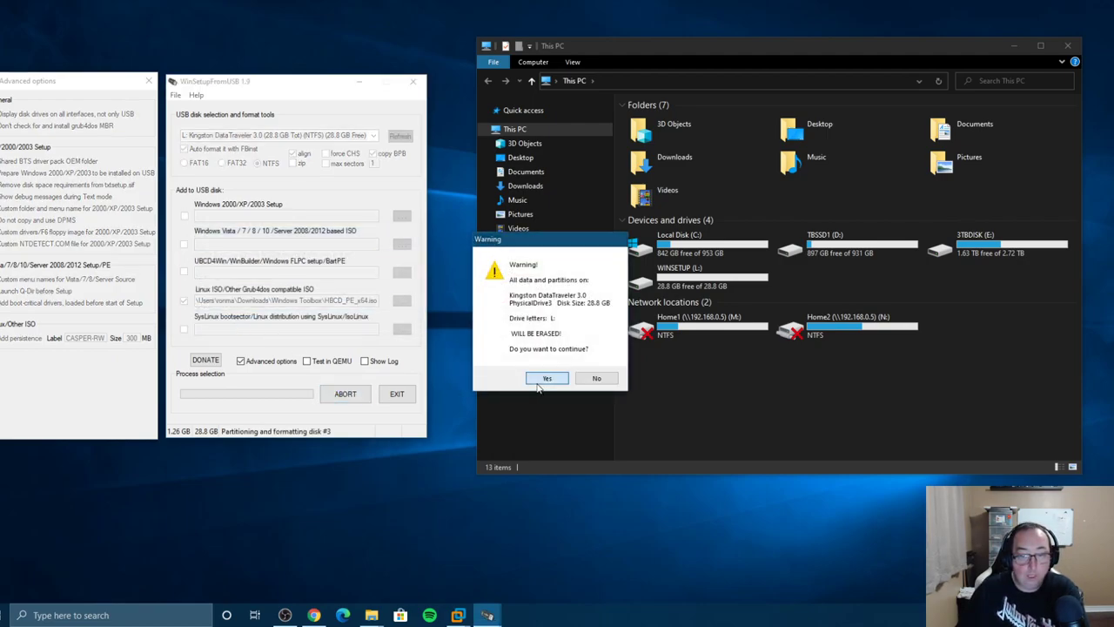
left_click(538, 388)
left_click(589, 414)
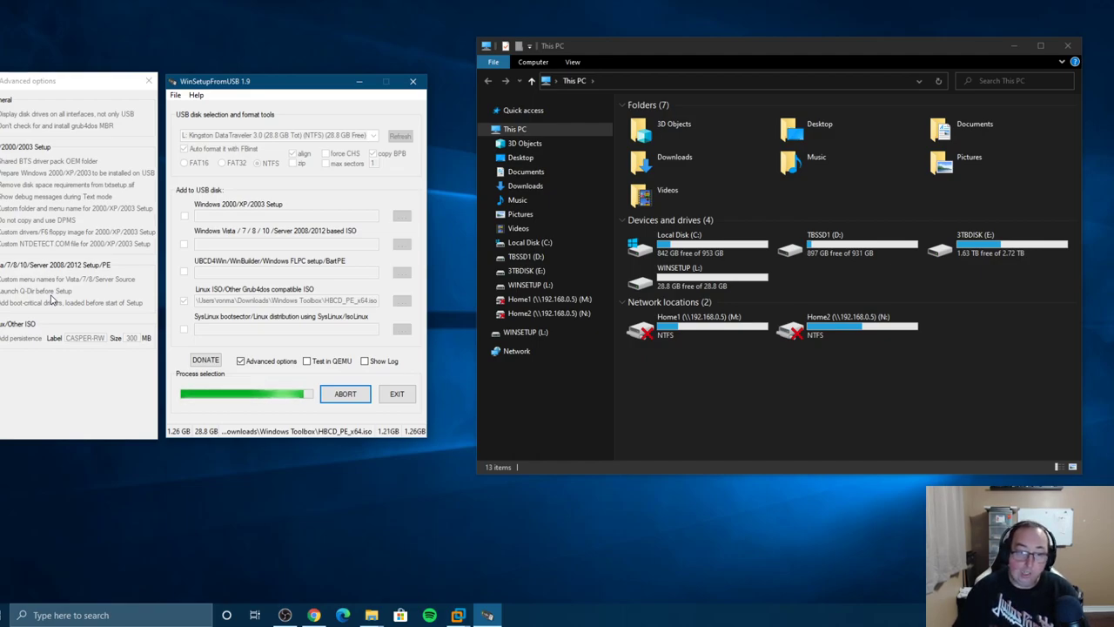
double_click(698, 288)
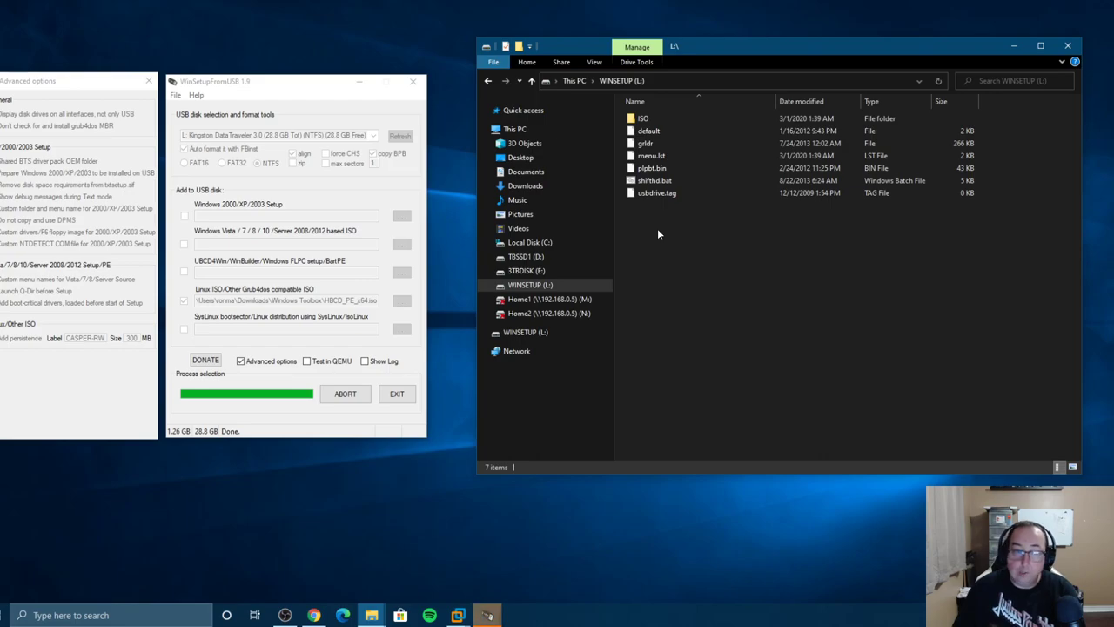
left_click(329, 95)
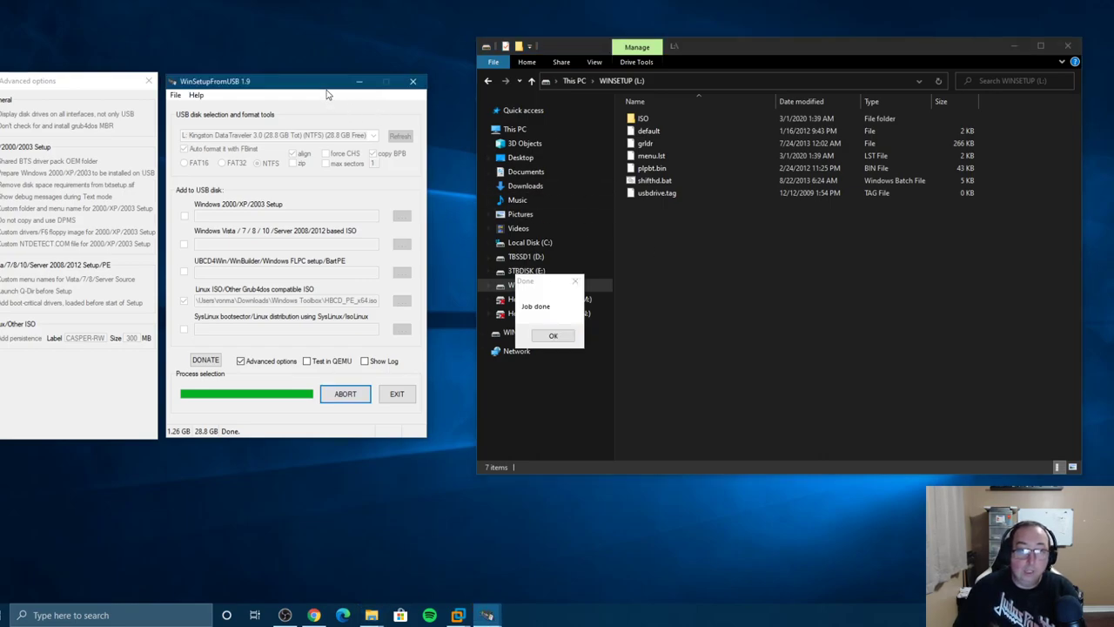
left_click(554, 335)
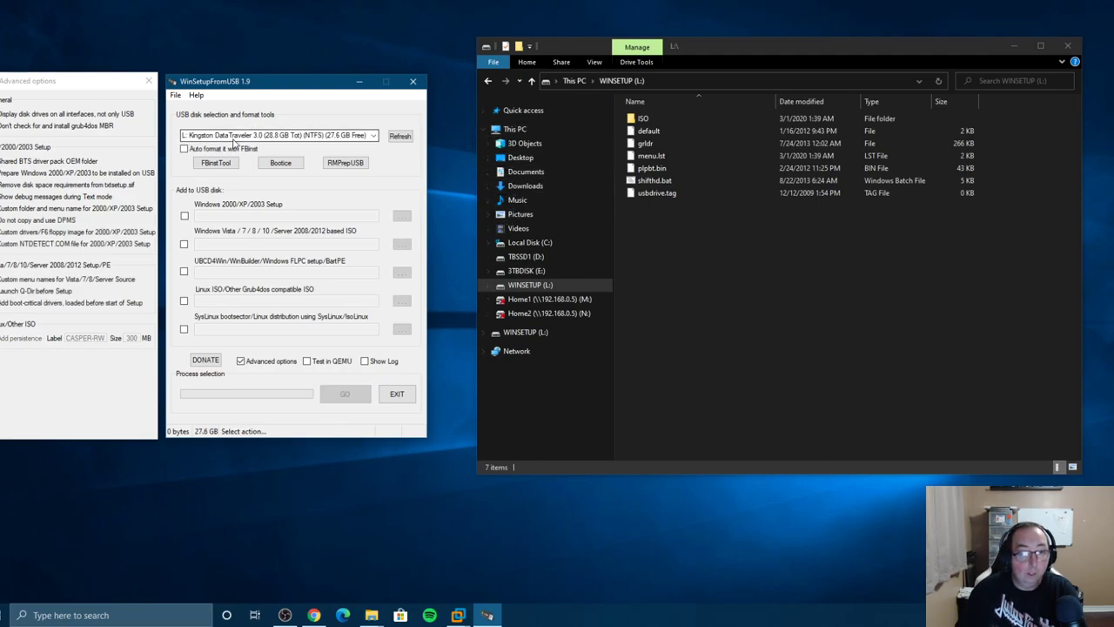
- Test the USB drive in QEMU by booting the HBCD_PE_x64_v1.01 entry, and close the emulator
left_click(306, 361)
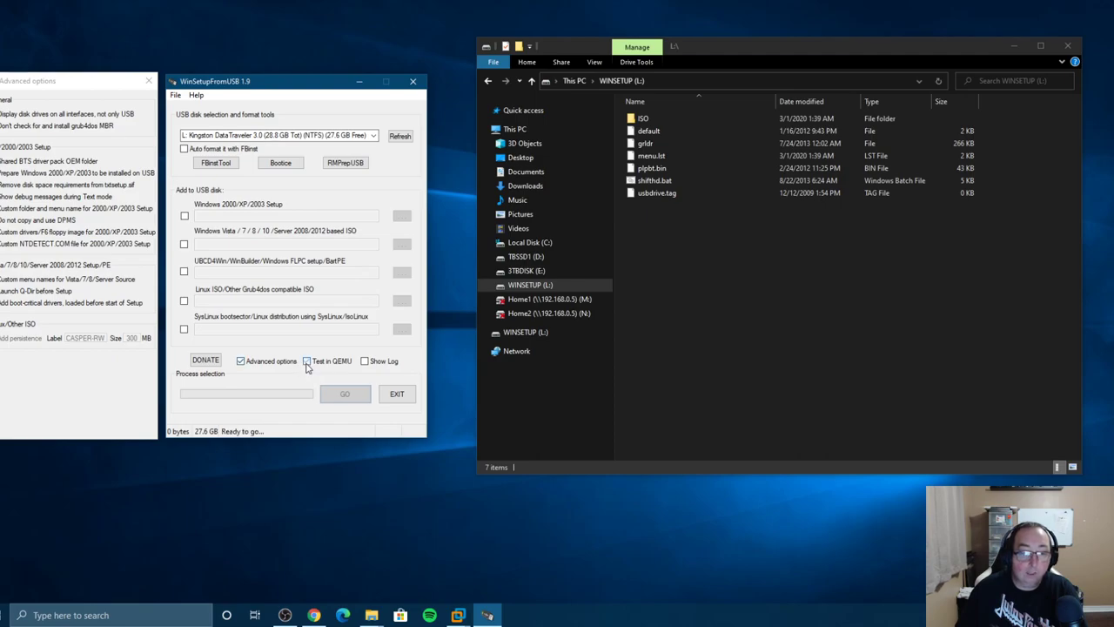
left_click(344, 394)
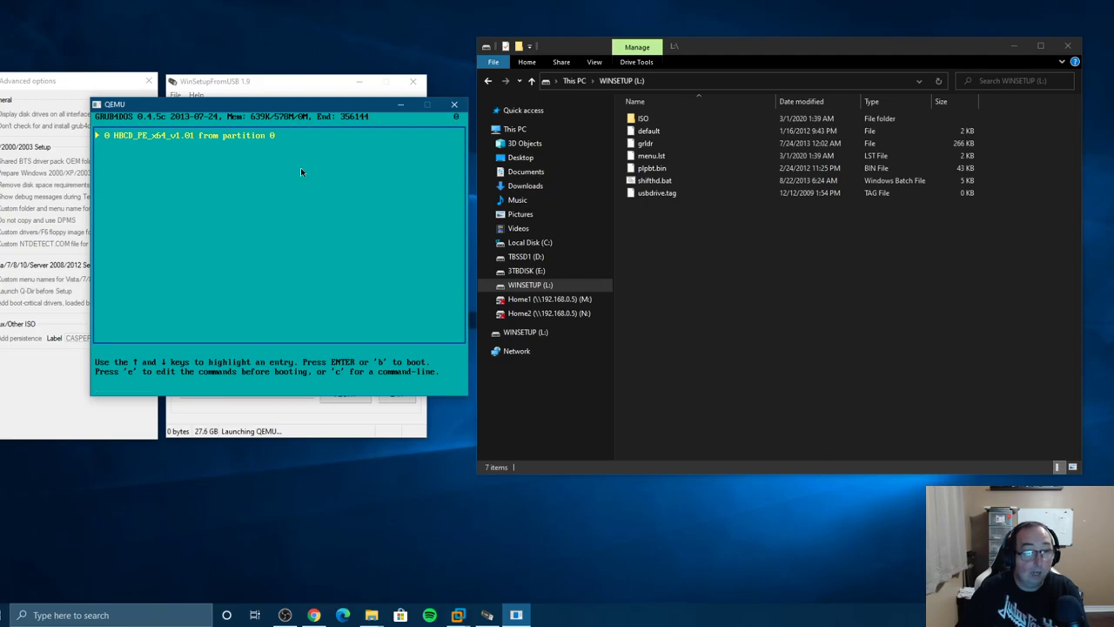
key("Return")
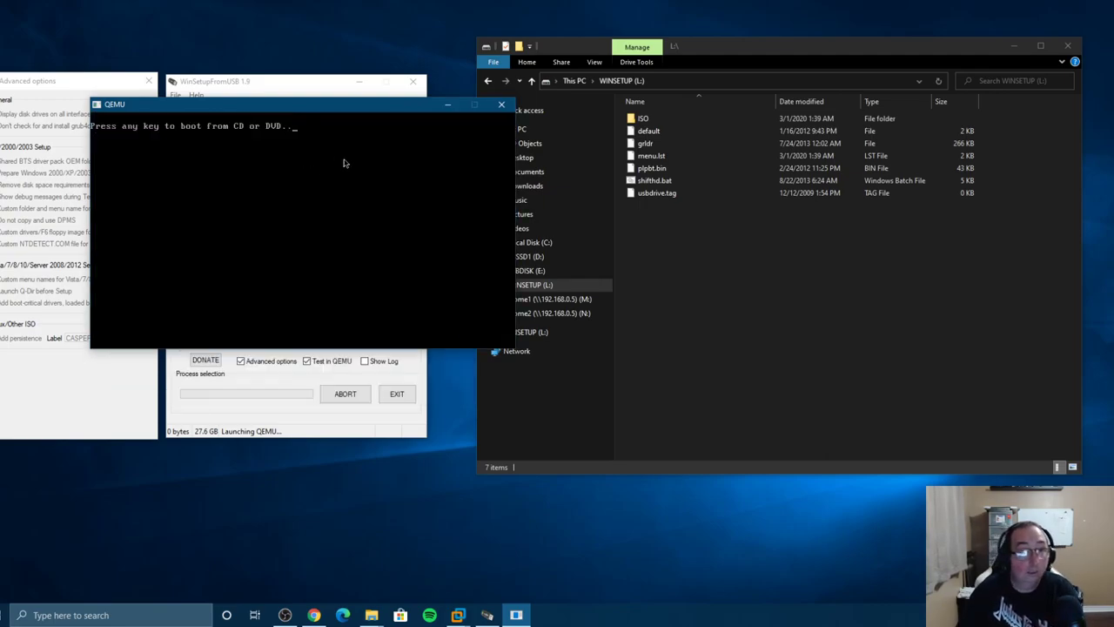
key("Return")
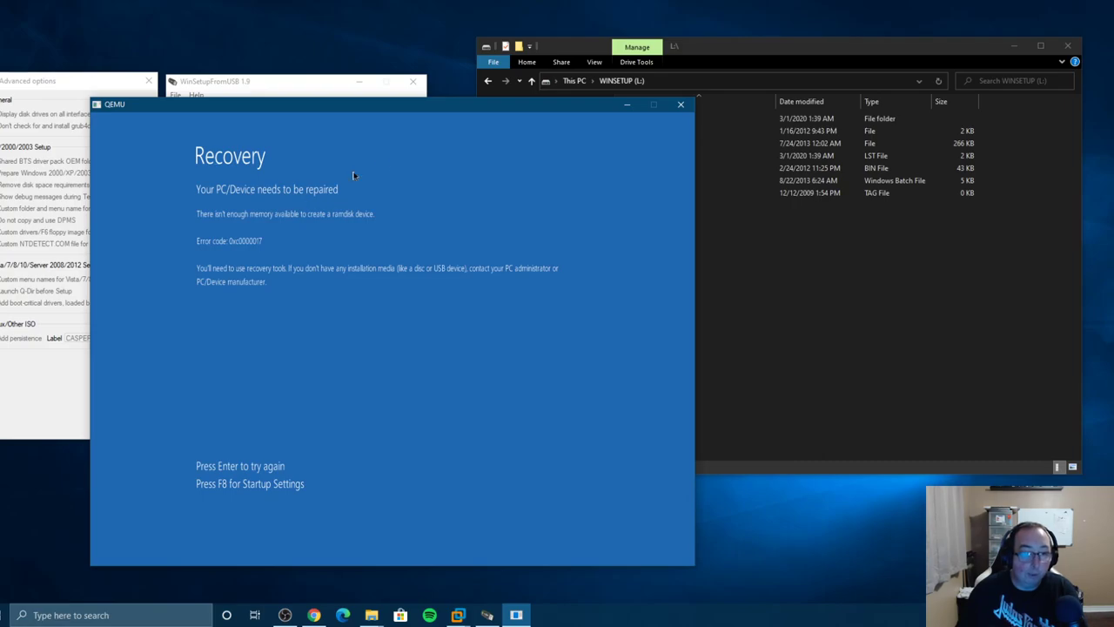
left_click(680, 106)
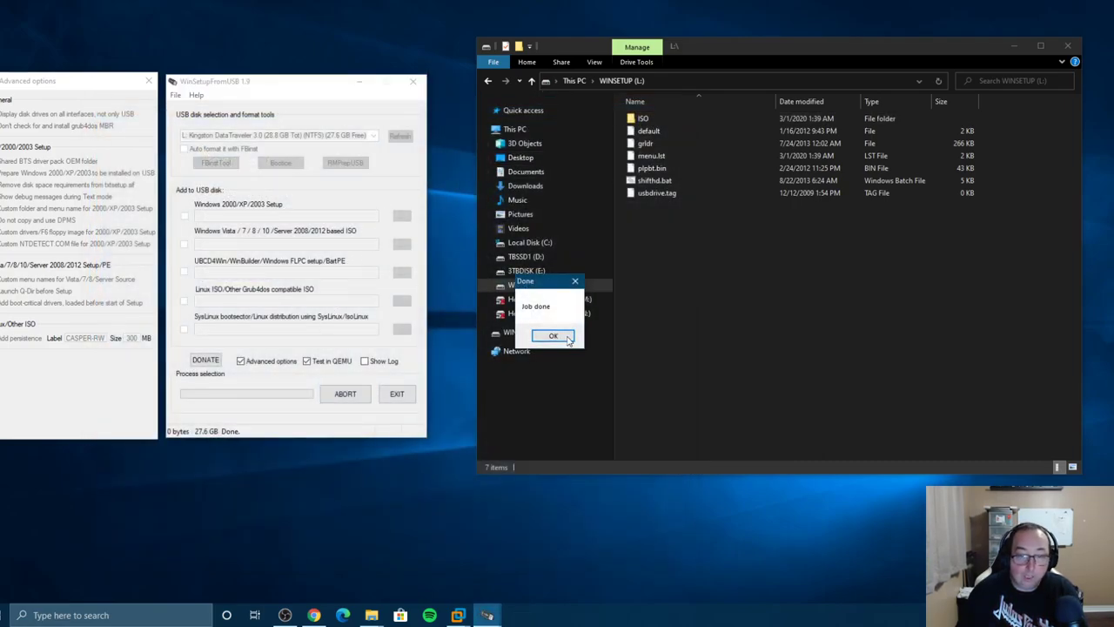
left_click(554, 336)
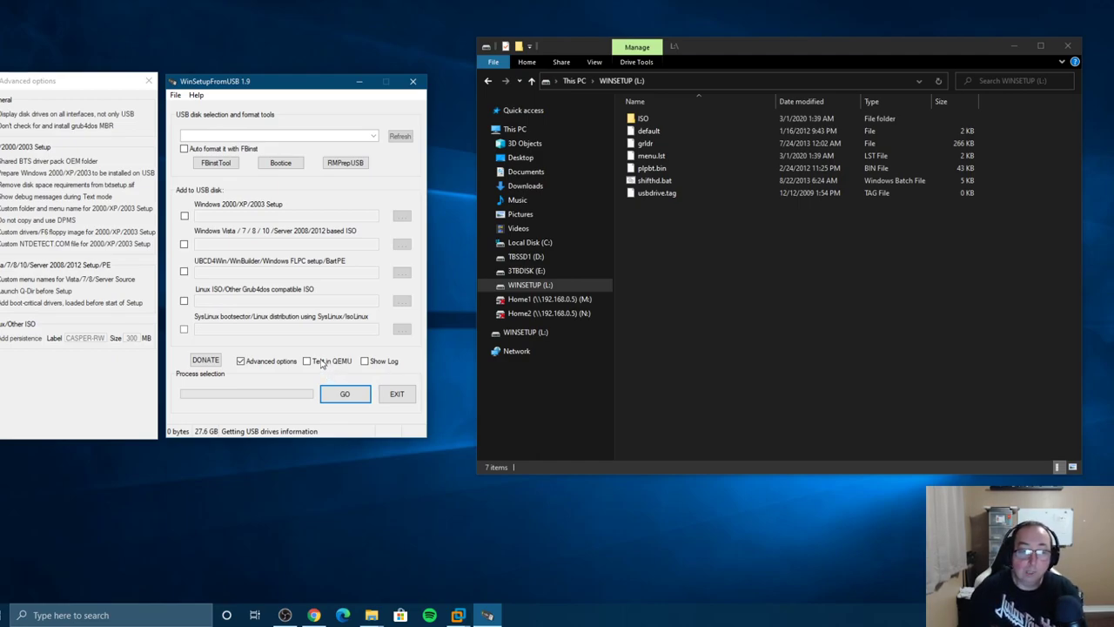
- Select the Kingston DataTraveler and add Windows10.iso as the Windows Vista/7/8/10/Server source, accepting the (U)EFI support notice
left_click(372, 136)
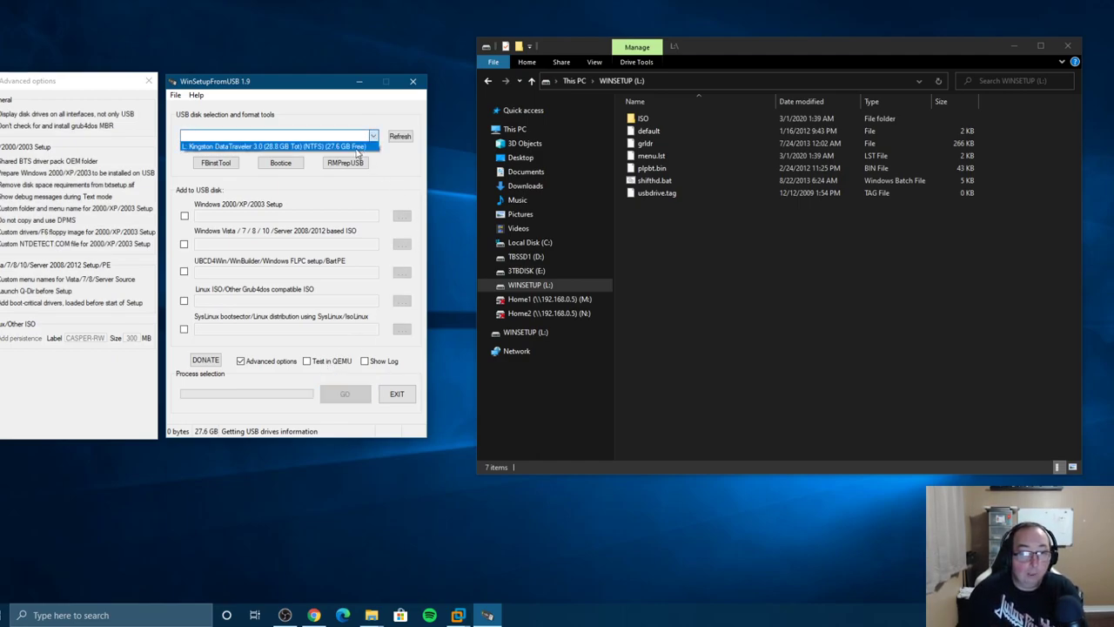
left_click(357, 148)
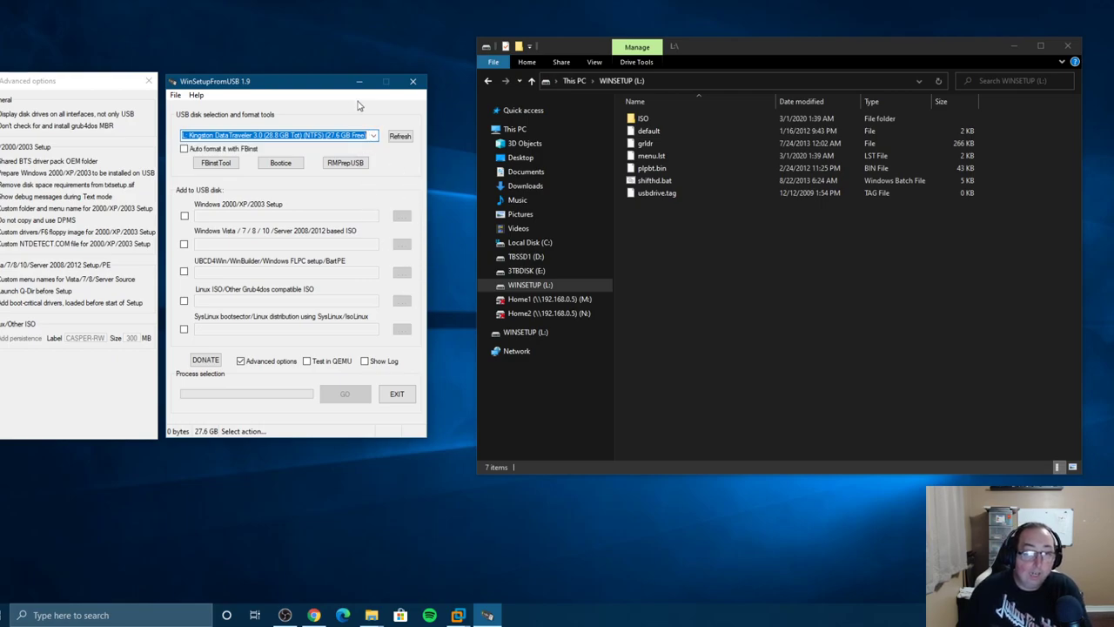
left_click_drag(327, 82, 335, 76)
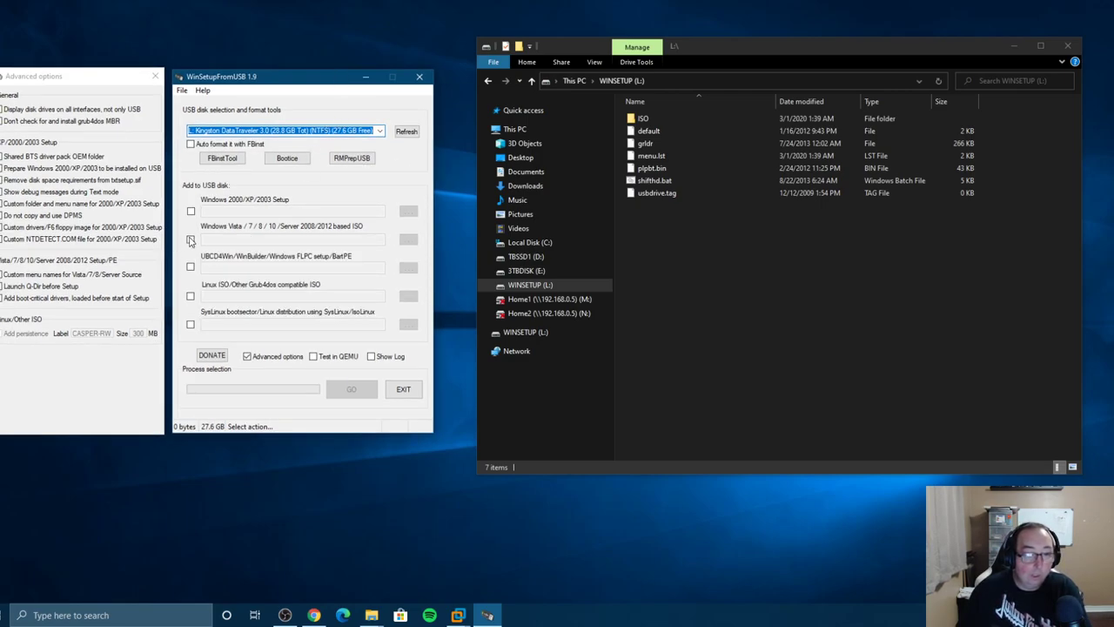
left_click(191, 241)
left_click(410, 241)
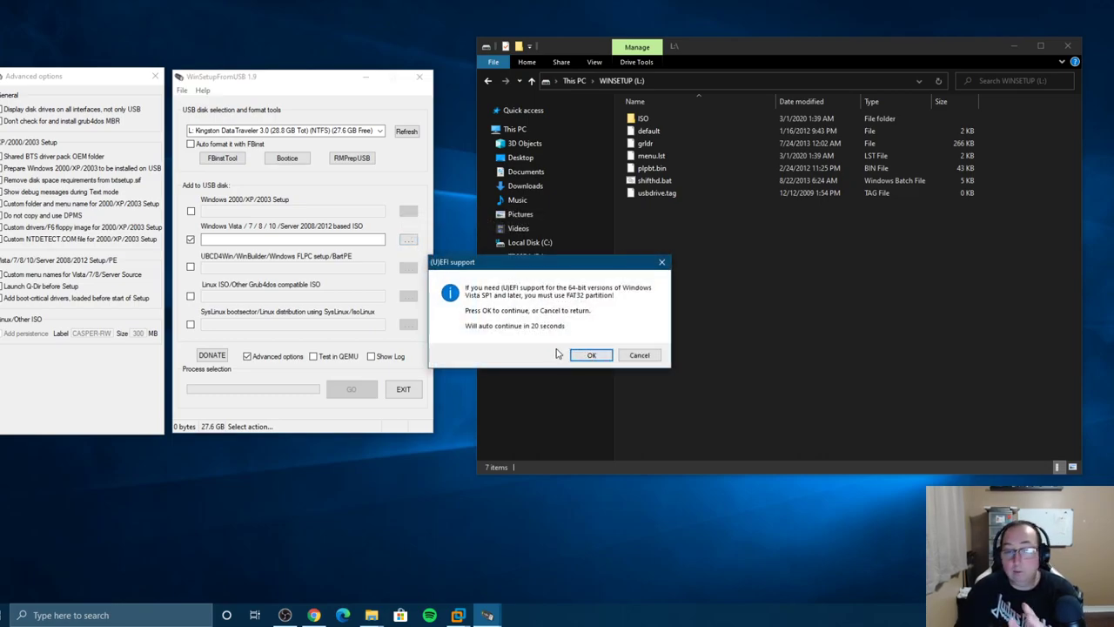
left_click(589, 355)
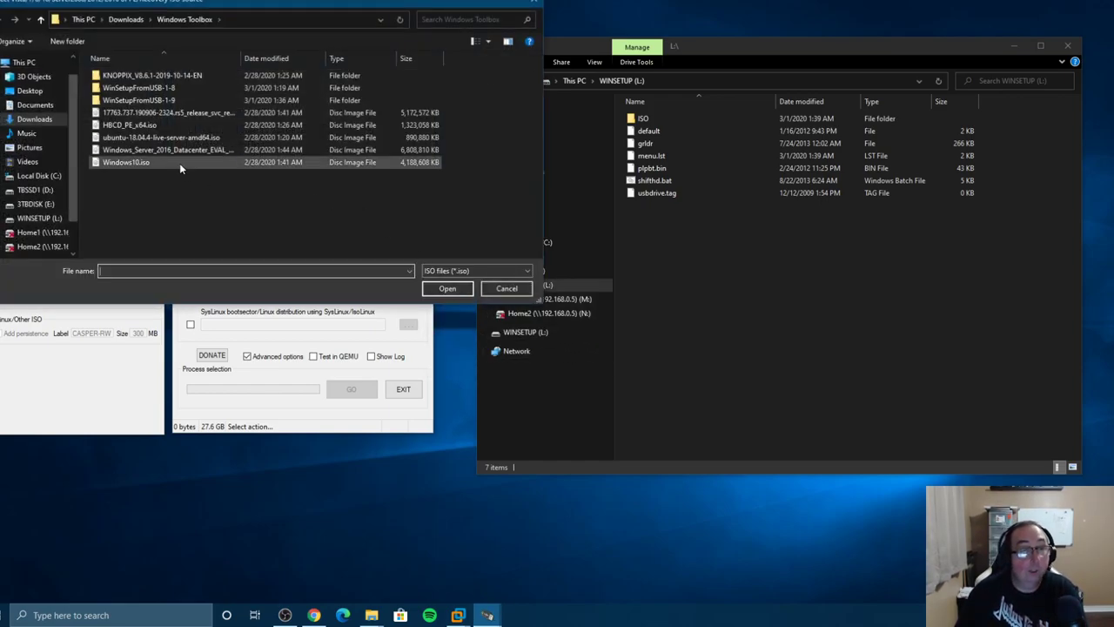
double_click(124, 163)
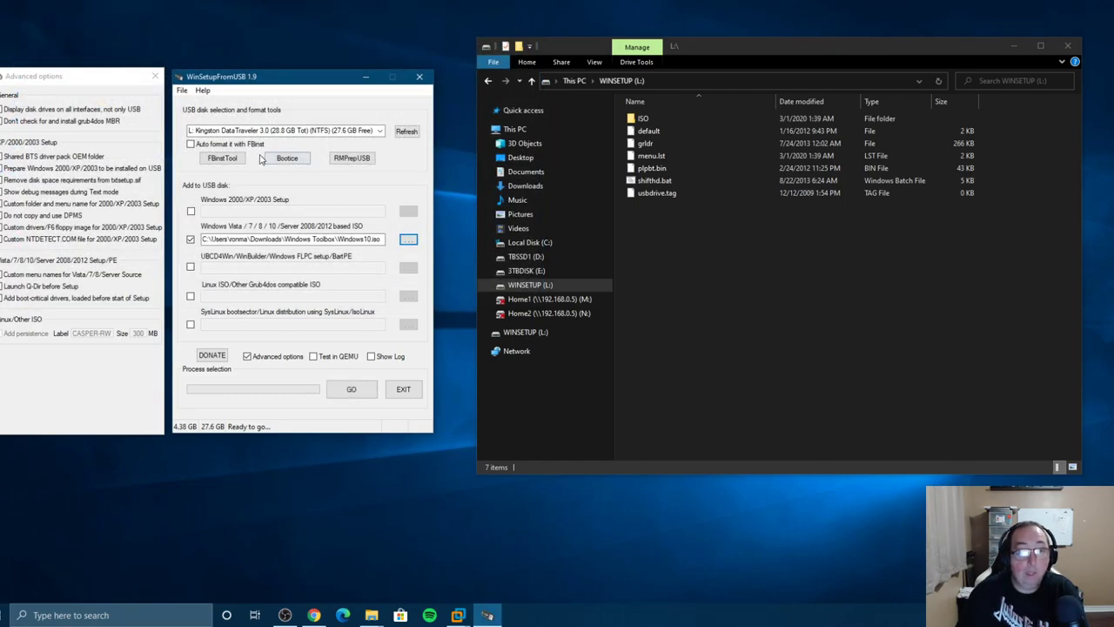
- Enable custom menu names for the Vista/7/8/Server source, start the process and name the Windows Setup folder Win10
left_click(19, 279)
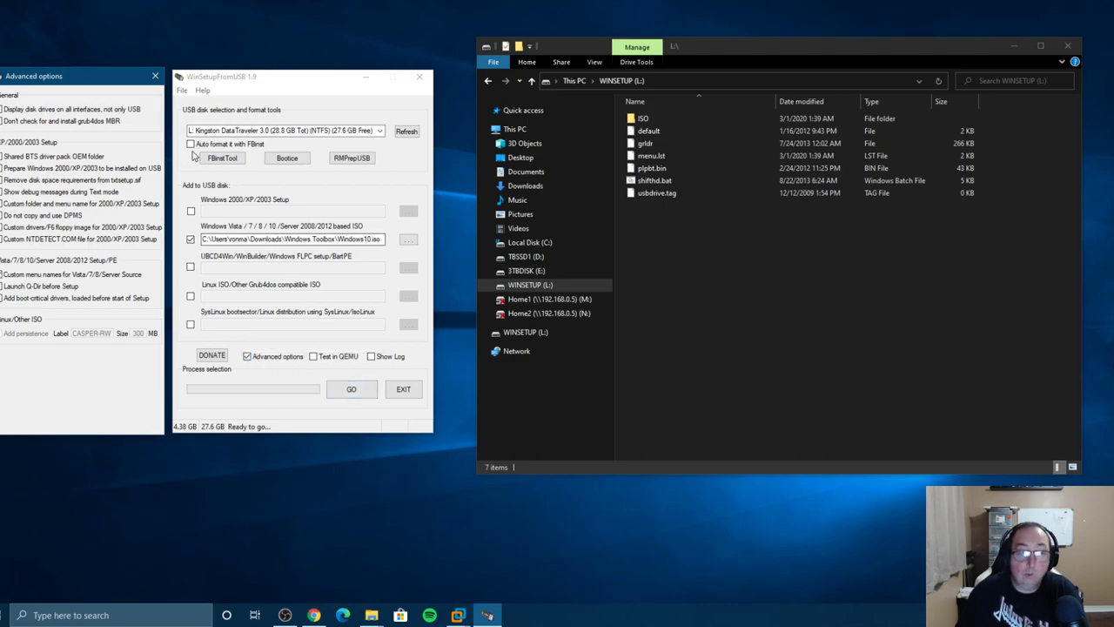
left_click(340, 392)
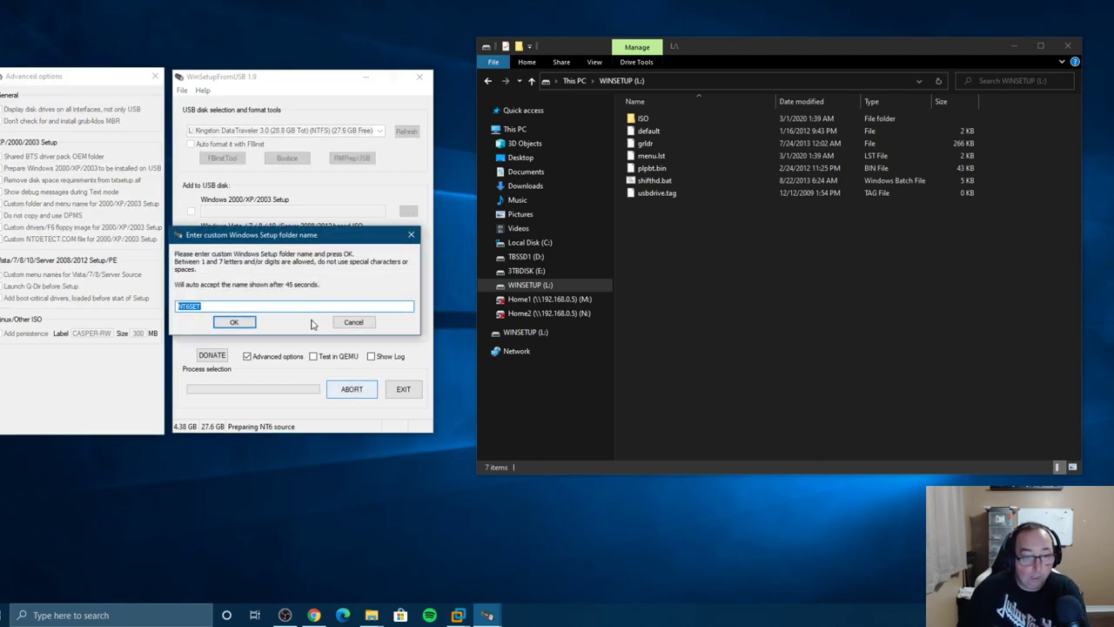
type("W")
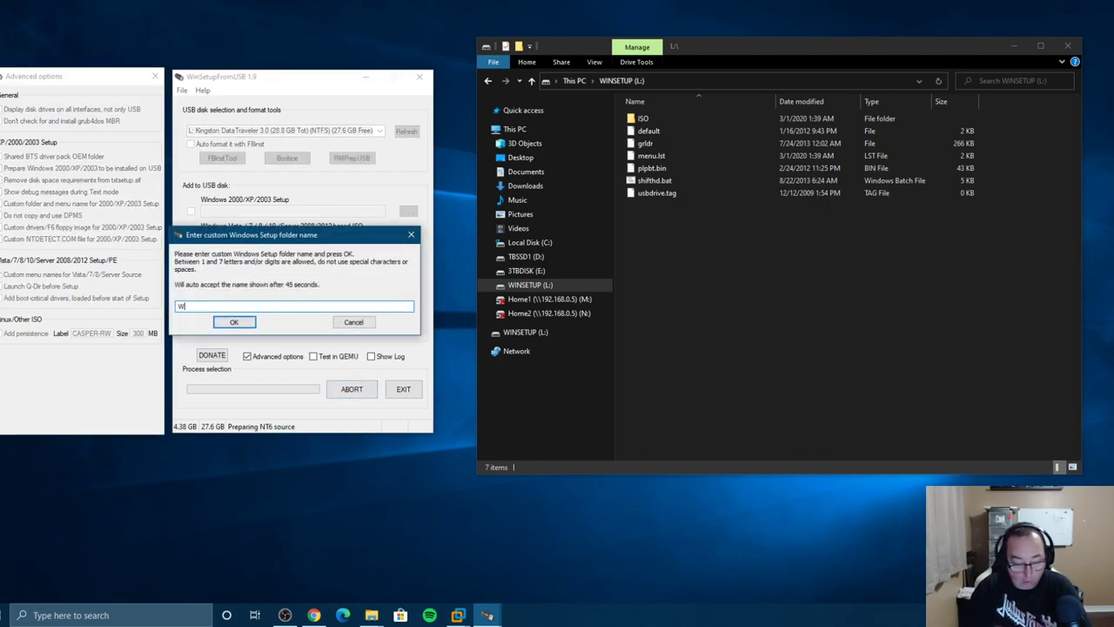
type("in10")
left_click(242, 324)
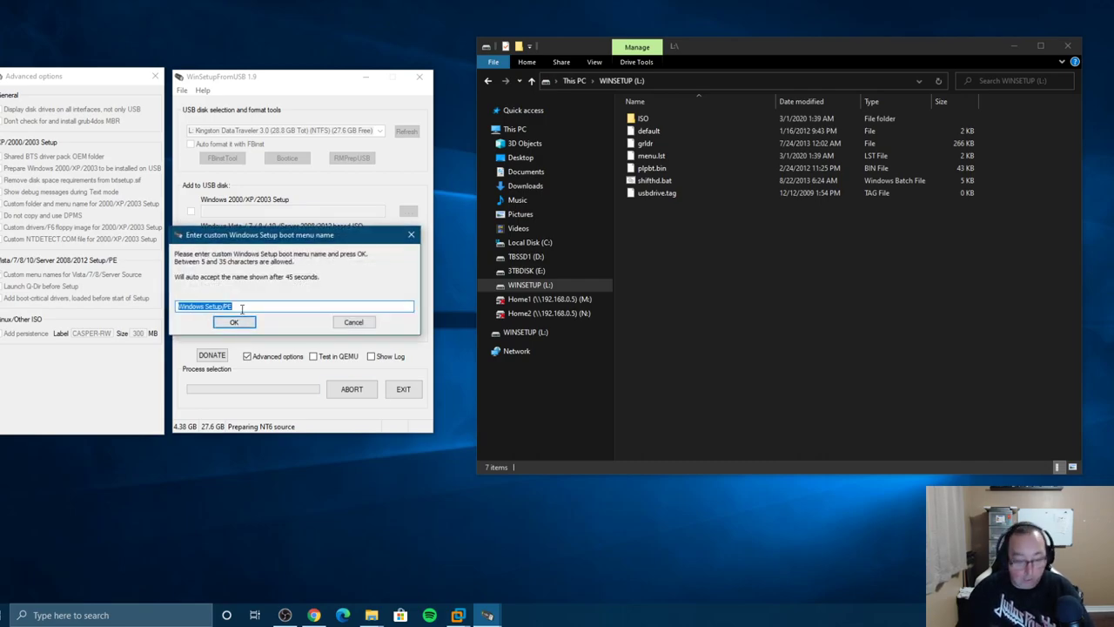
- Enter the boot menu name Windows 10 Jan 2020 and check the release date on Microsoft's Windows 10 download page in Chrome
type("Wind")
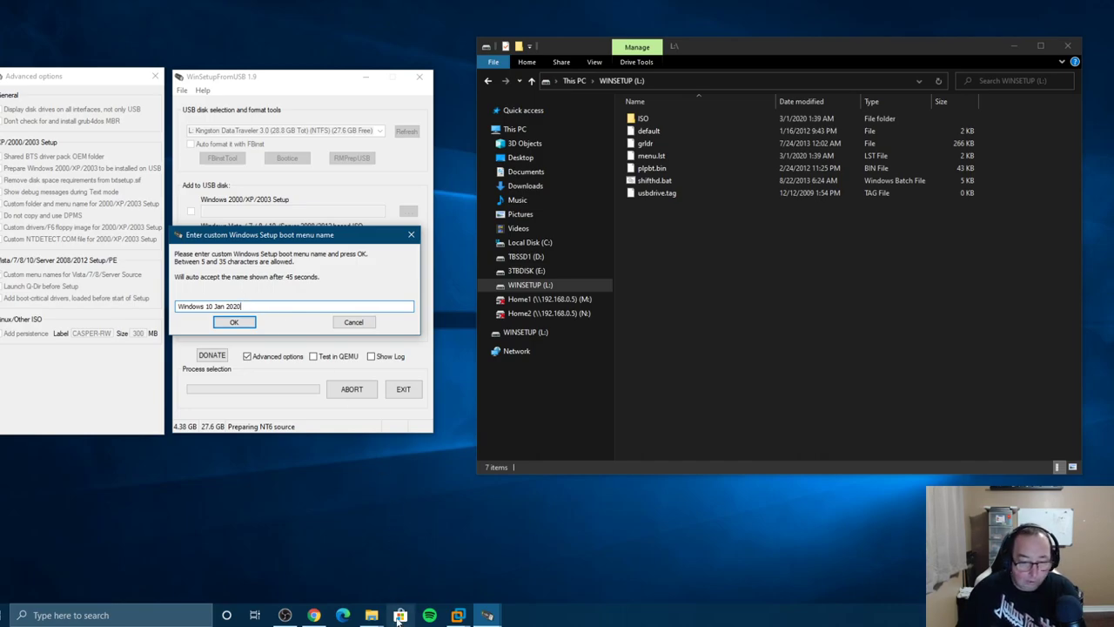
left_click(313, 614)
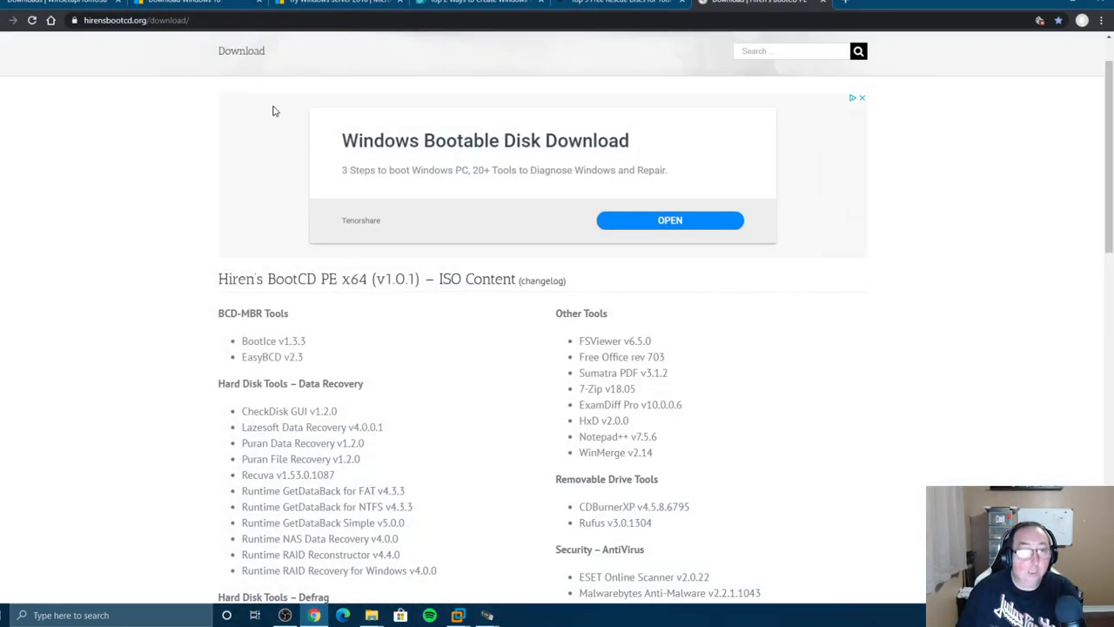
left_click(183, 4)
scroll(442, 404, "down", 4)
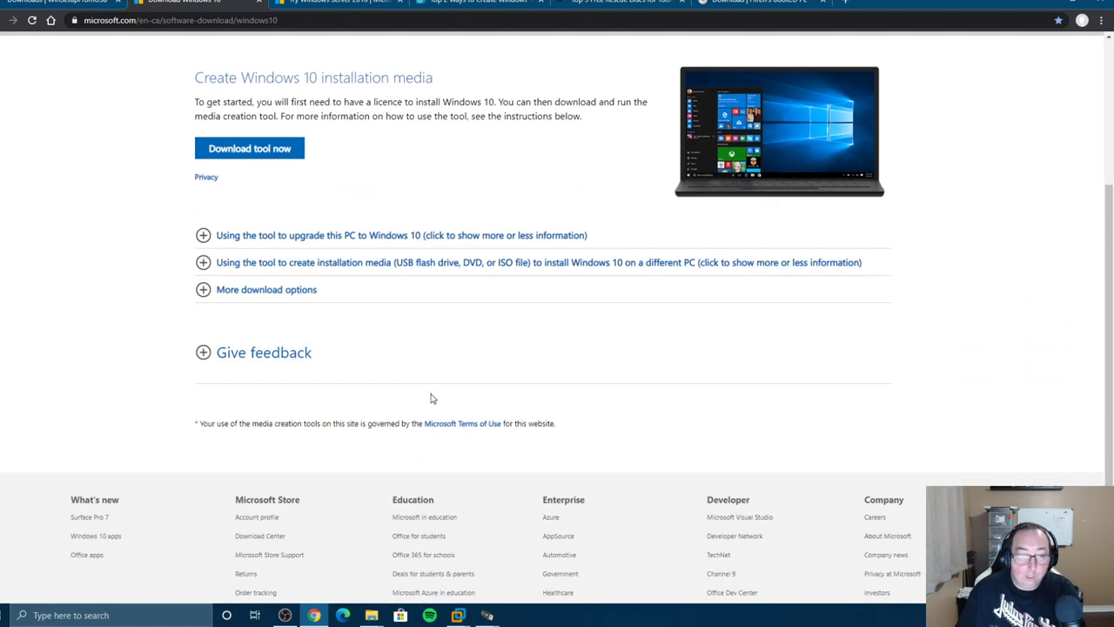
scroll(331, 350, "up", 3)
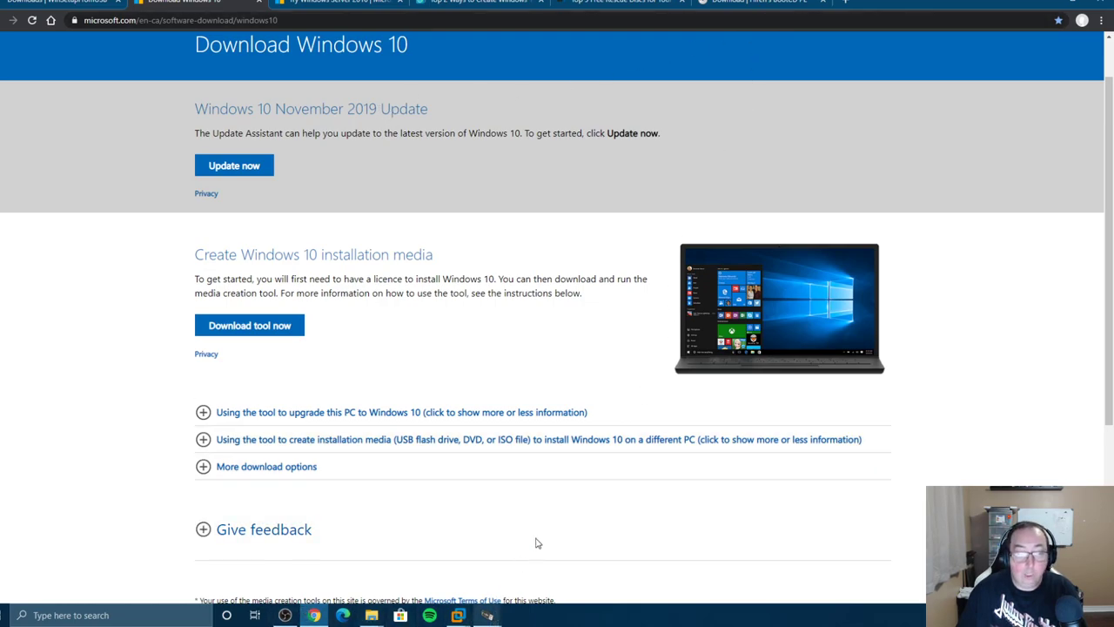
left_click(1044, 3)
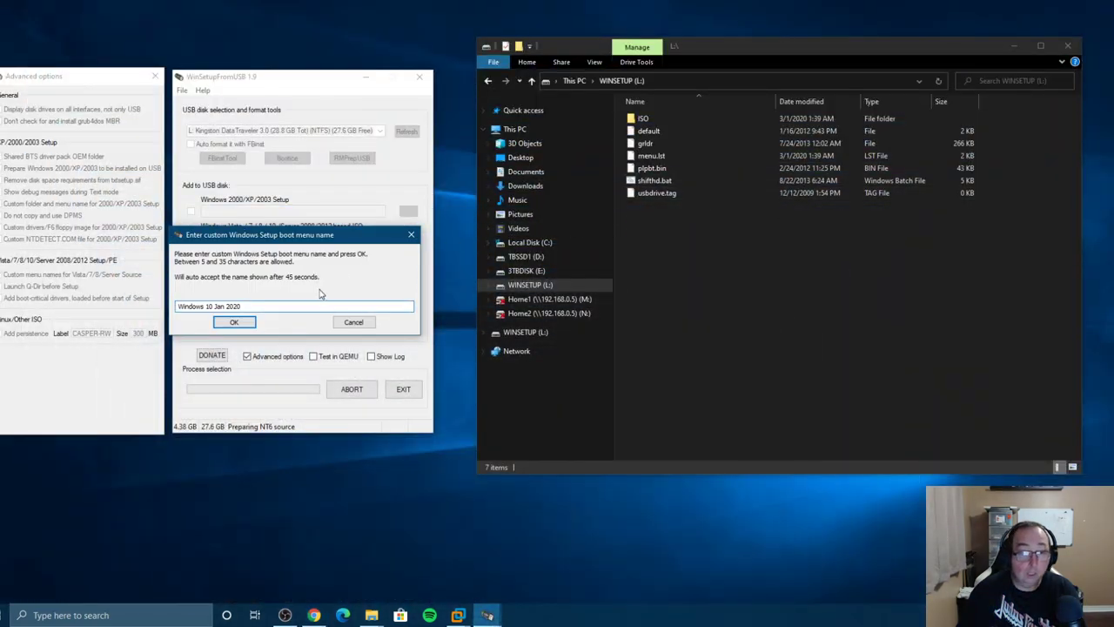
- Change the boot menu name to Windows 10 Nov 2019 and accept it to begin writing the Windows 10 files
key("BackSpace")
key("BackSpace")
key("BackSpace")
key("BackSpace")
key("BackSpace")
key("BackSpace")
key("BackSpace")
type("Nov 2019")
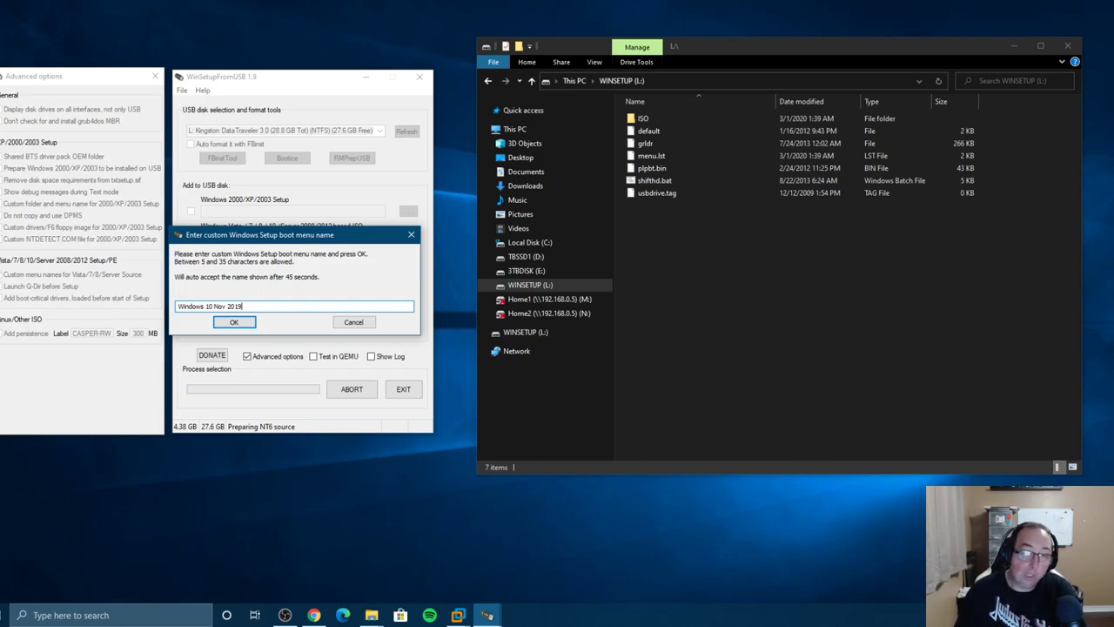
key("Return")
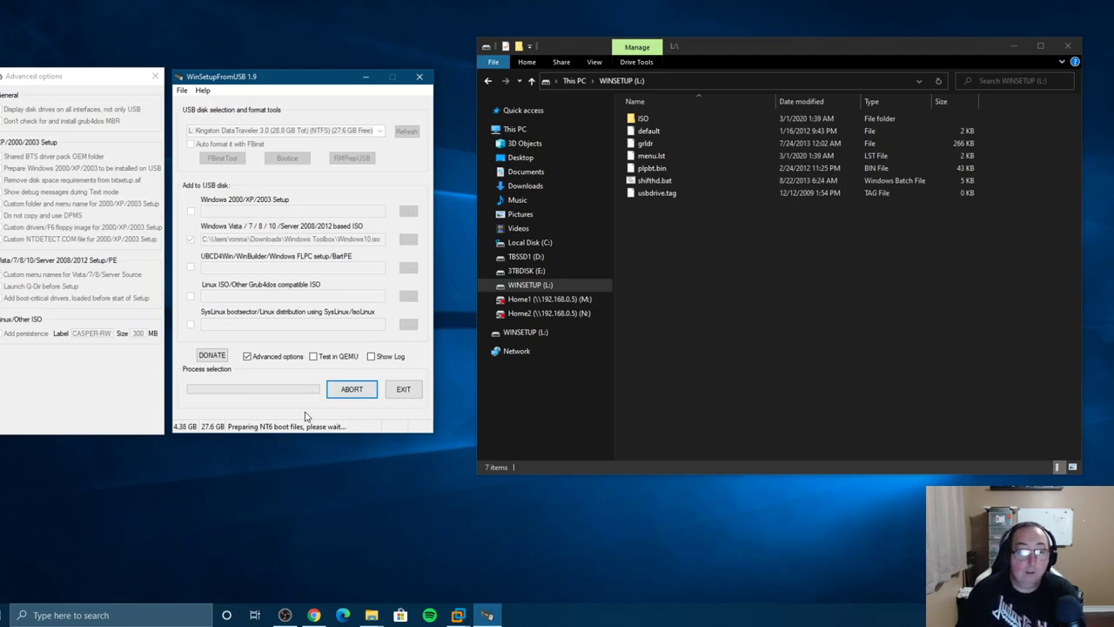
- Inspect the files being copied to WINSETUP (L:), including the WINSETUP\Win10\sources folder, and return to the drive root
left_click(614, 83)
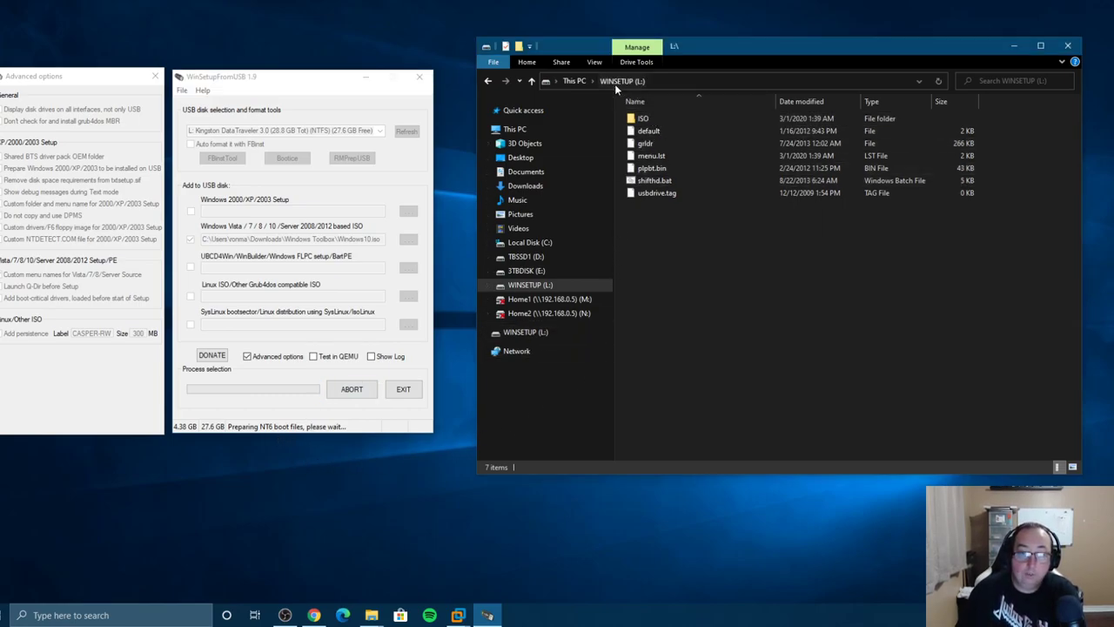
left_click(574, 80)
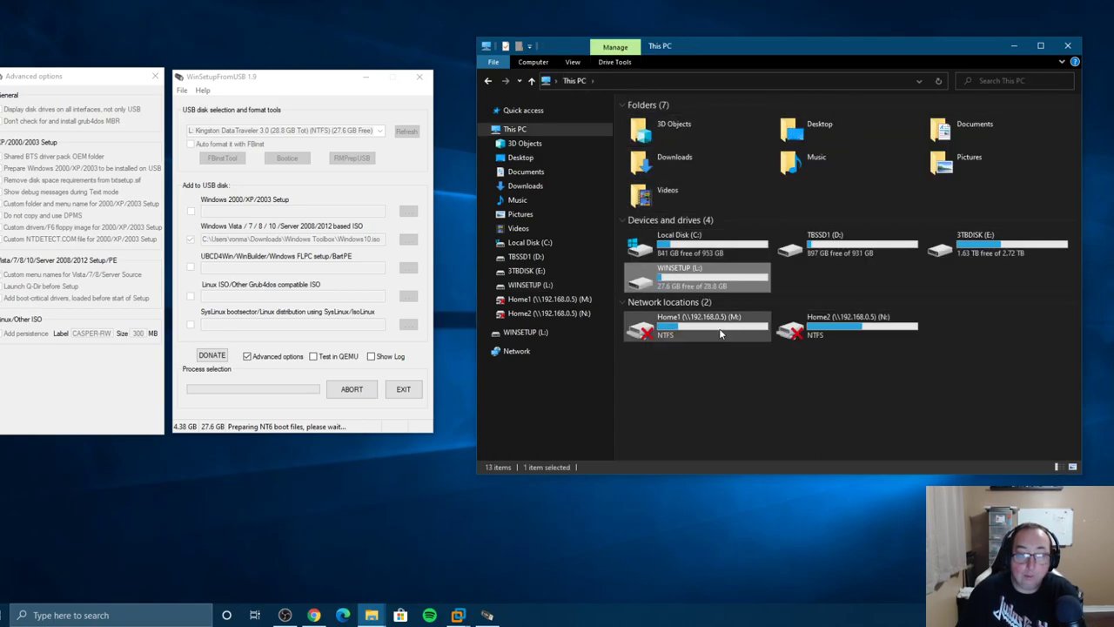
double_click(687, 278)
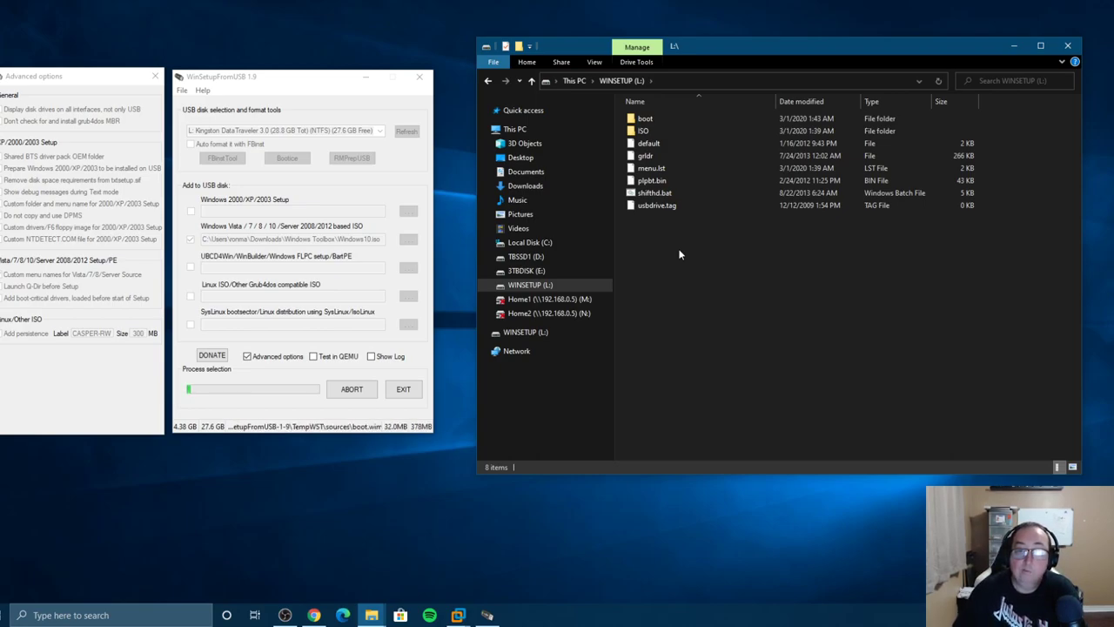
left_click(938, 81)
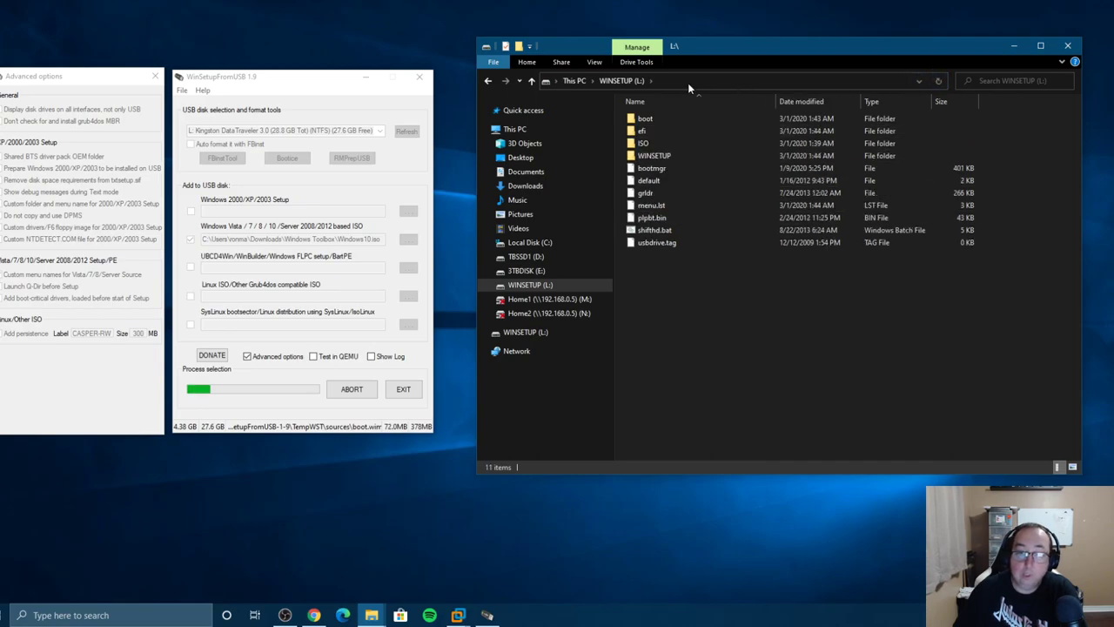
double_click(654, 155)
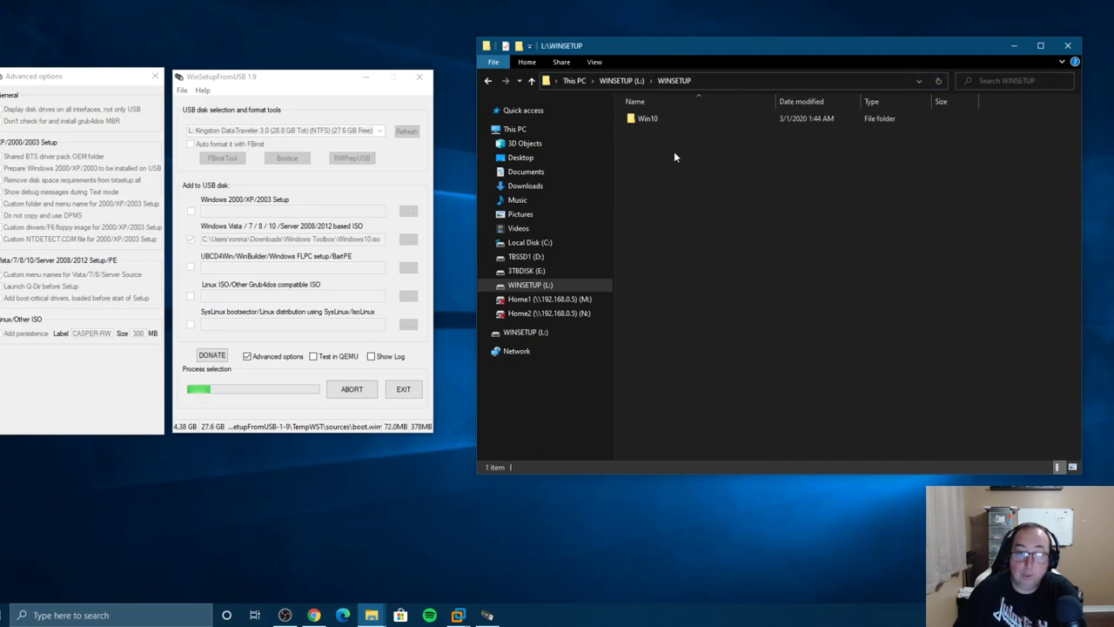
double_click(649, 120)
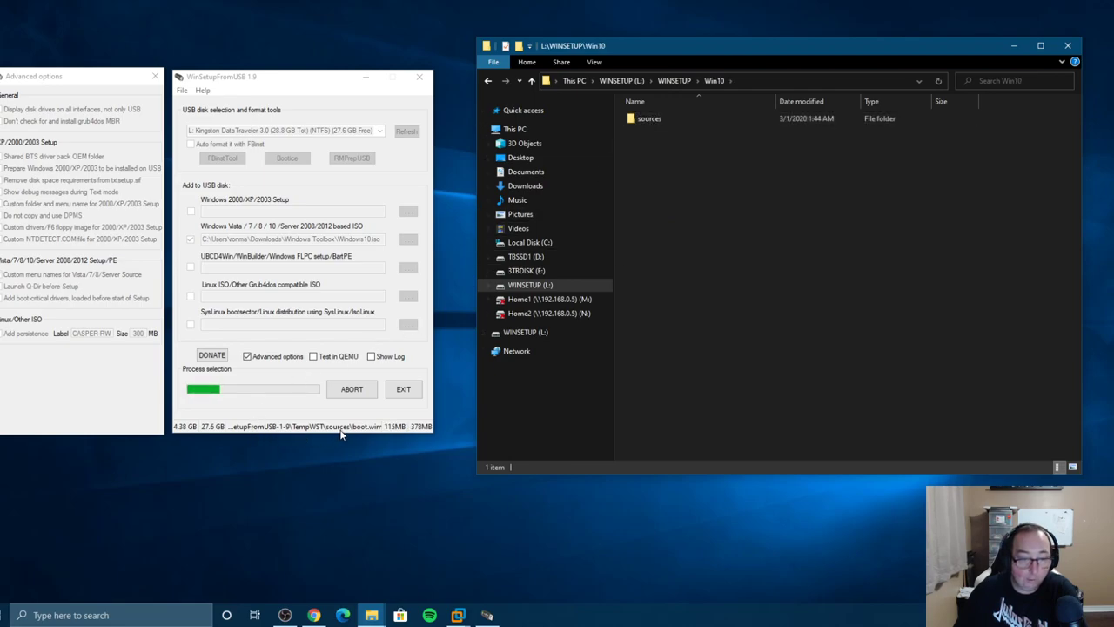
double_click(653, 120)
left_click(716, 80)
left_click(668, 83)
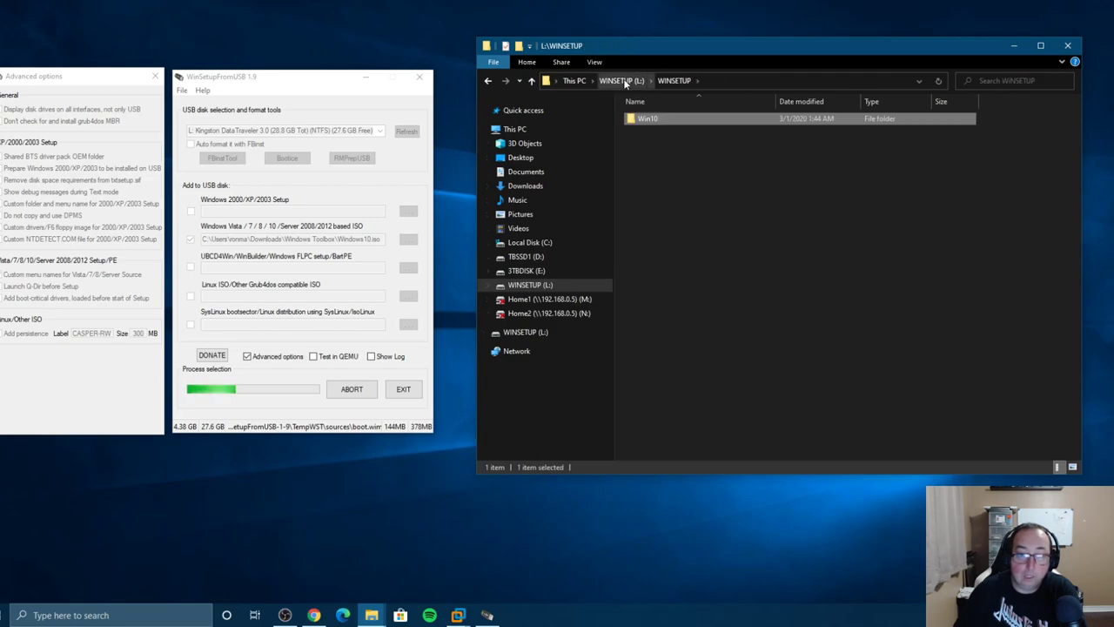
left_click(624, 80)
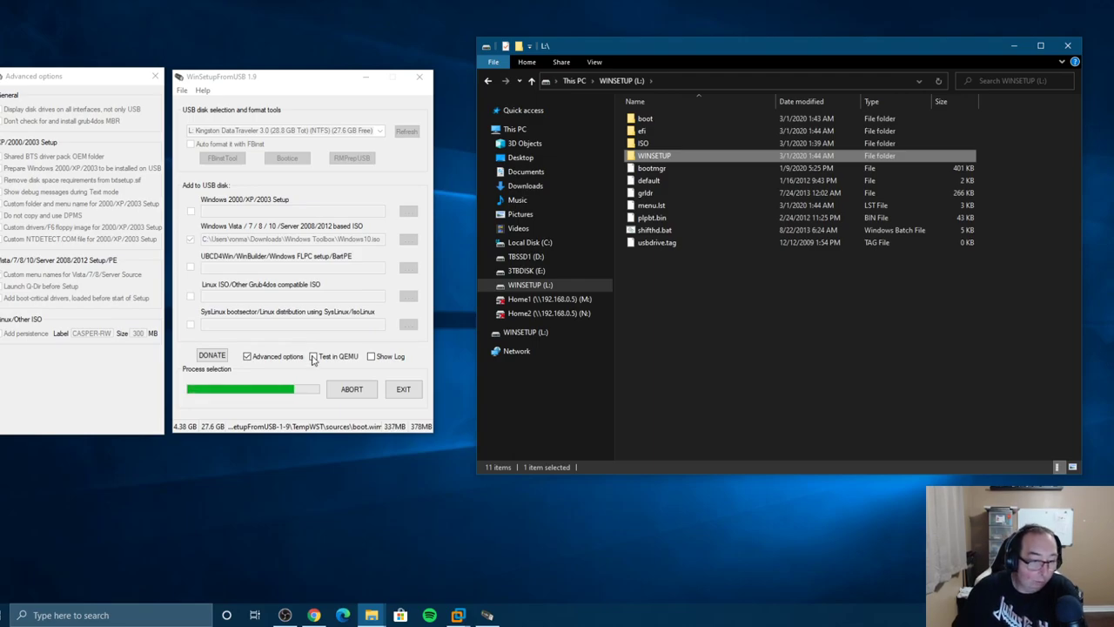
- Launch AOMEI Backupper Standard and look through the AOMEI article on creating a Windows 10 recovery disk in Chrome
left_click(9, 615)
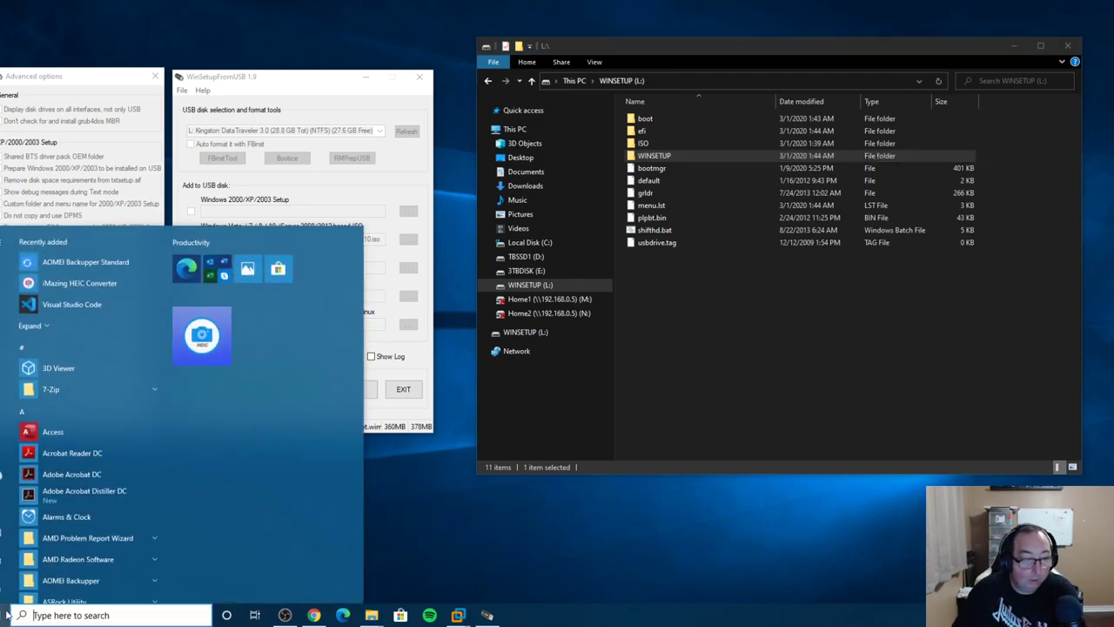
left_click(49, 266)
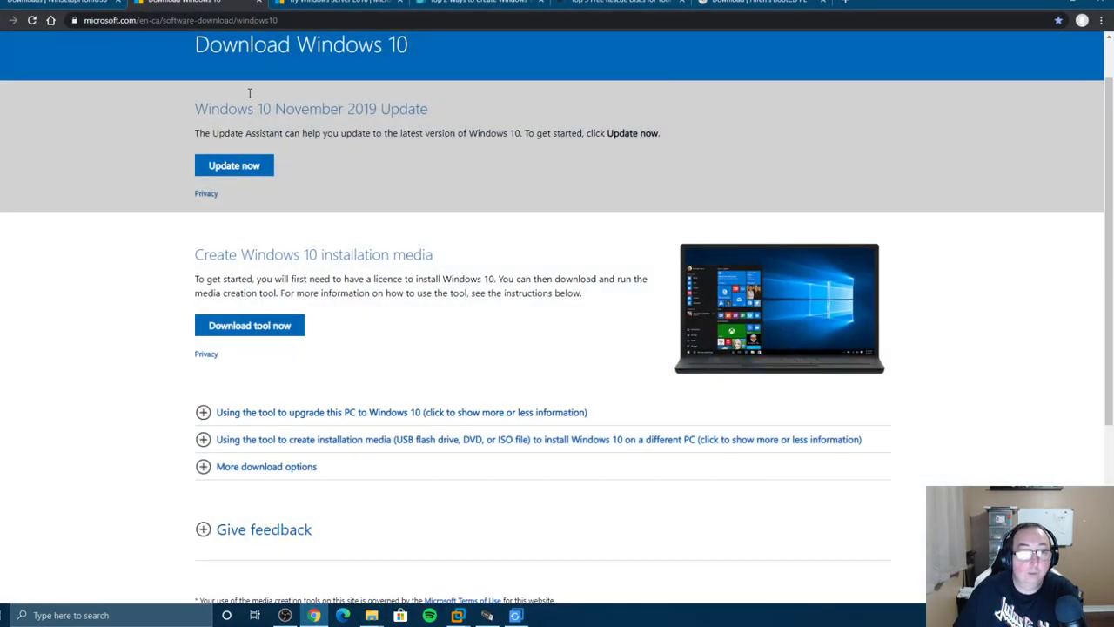
left_click(505, 4)
left_click(474, 177)
scroll(393, 179, "down", 7)
scroll(414, 358, "down", 8)
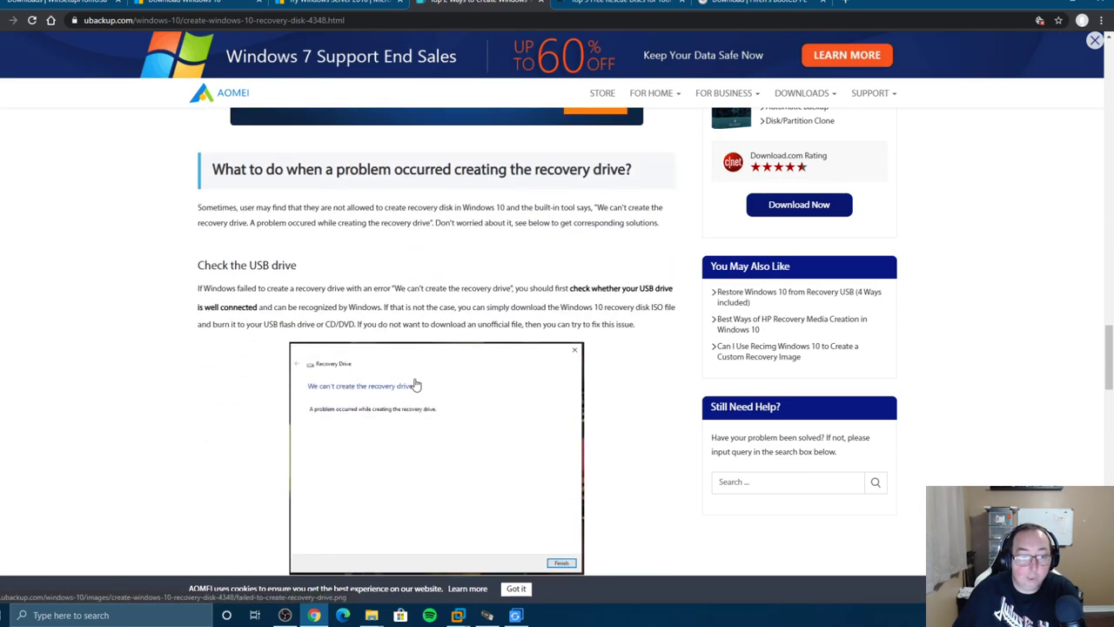
scroll(425, 385, "up", 9)
scroll(425, 385, "up", 15)
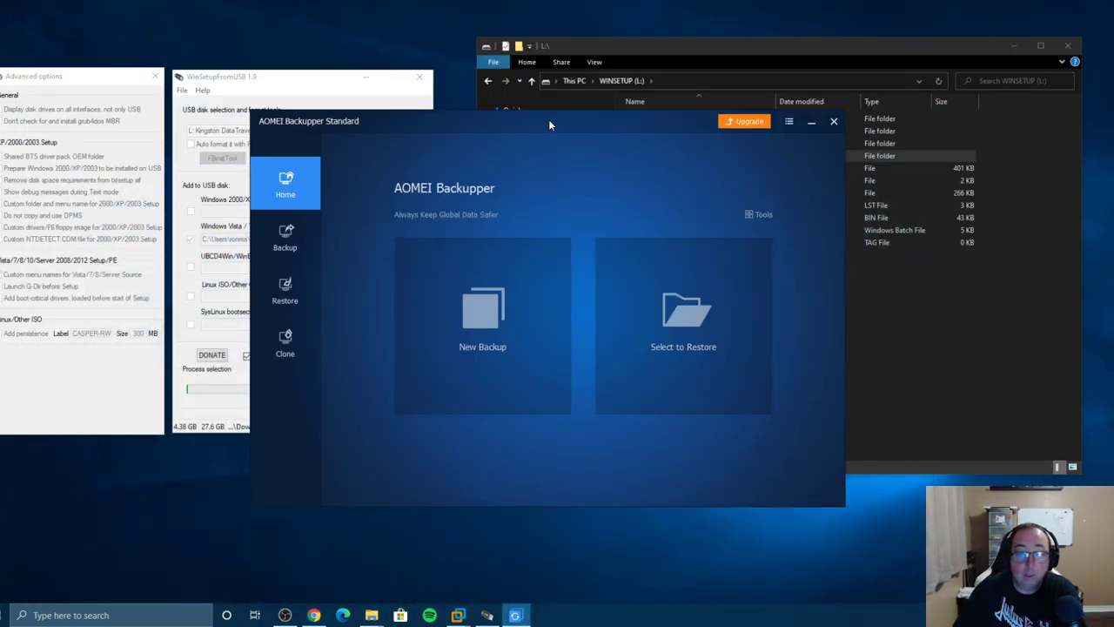
- Review the Backup and Clone features in AOMEI Backupper Standard, and minimize its window
left_click_drag(549, 120, 758, 111)
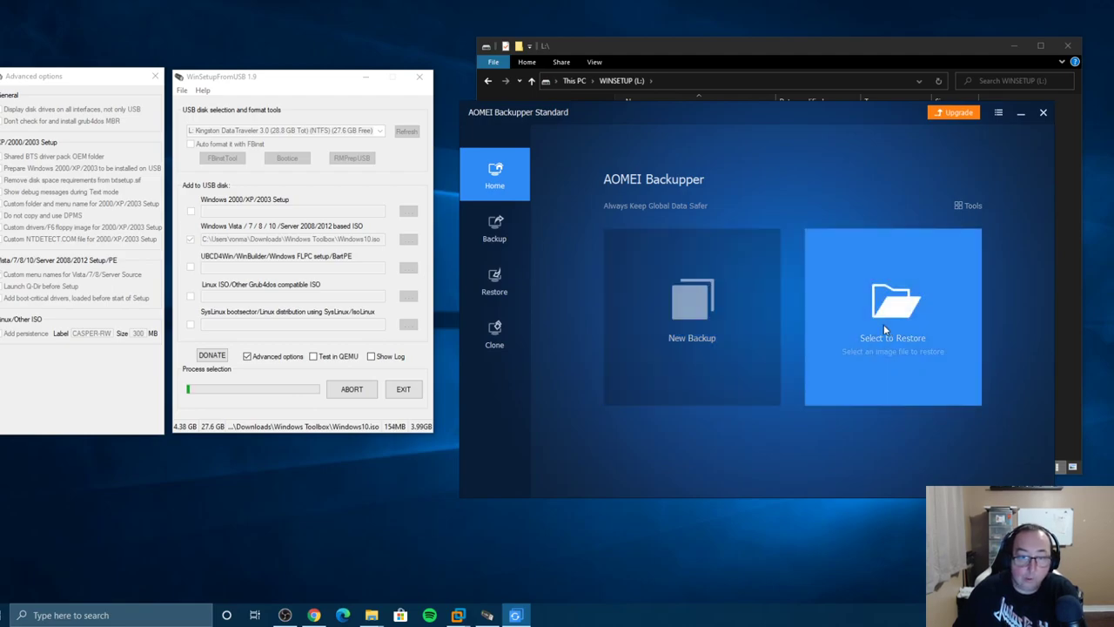
left_click(496, 230)
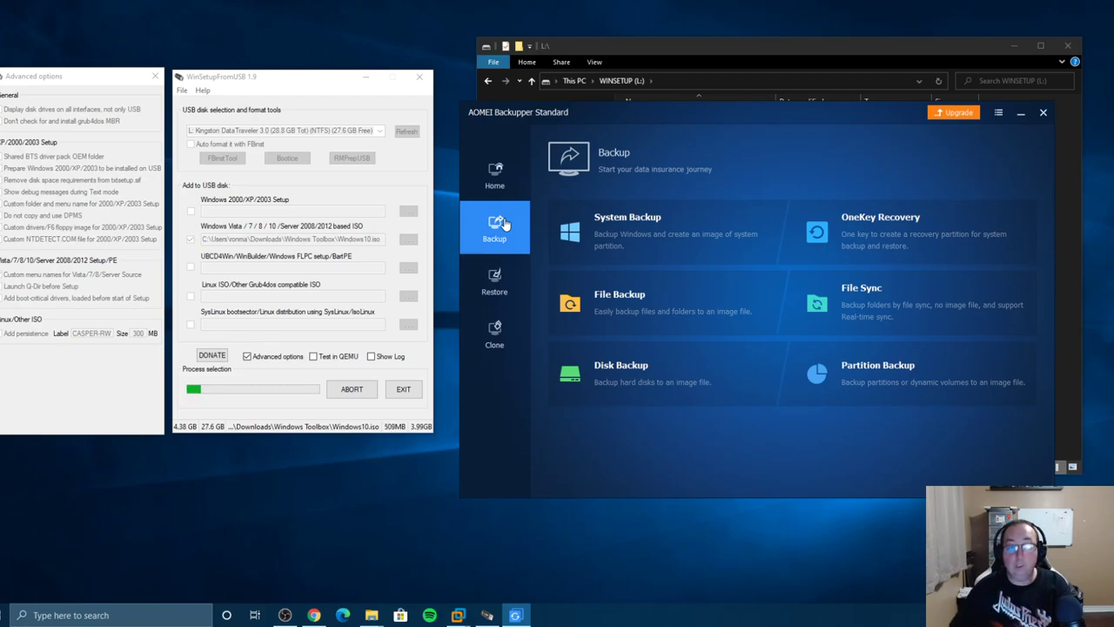
left_click(501, 342)
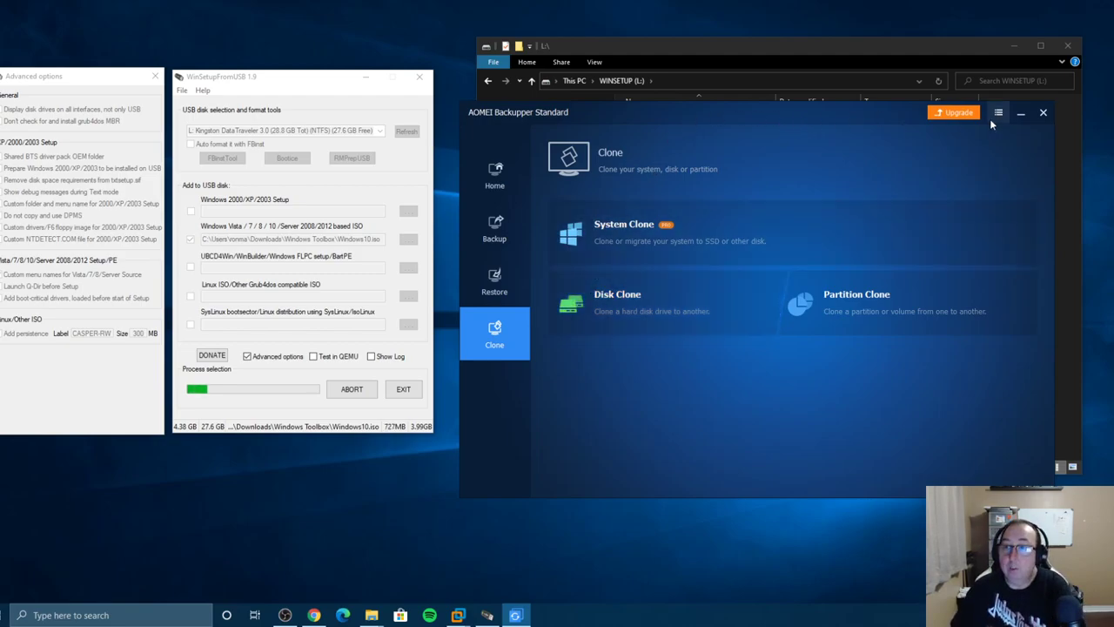
left_click(1022, 112)
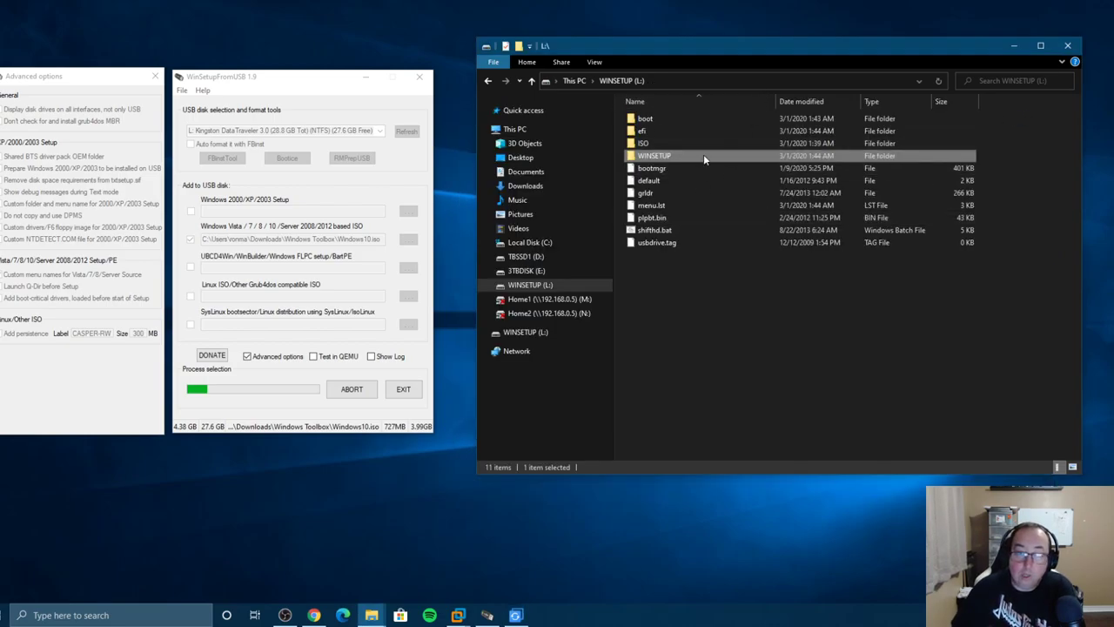
- Create a folder named Software in the root of the WINSETUP (L:) drive and open it
right_click(674, 293)
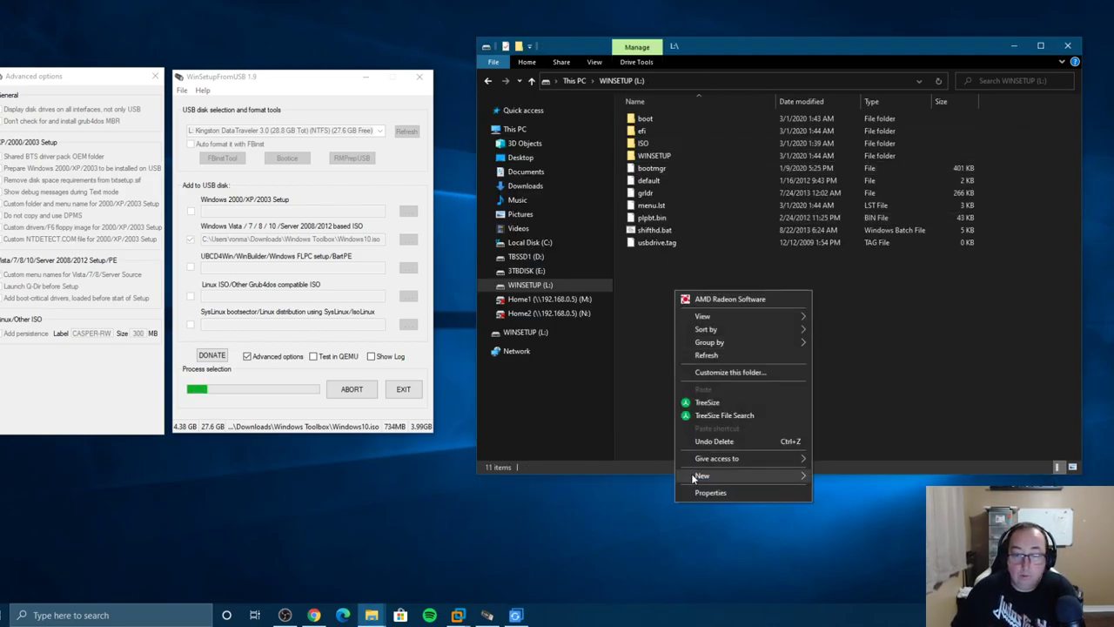
mouse_move(709, 475)
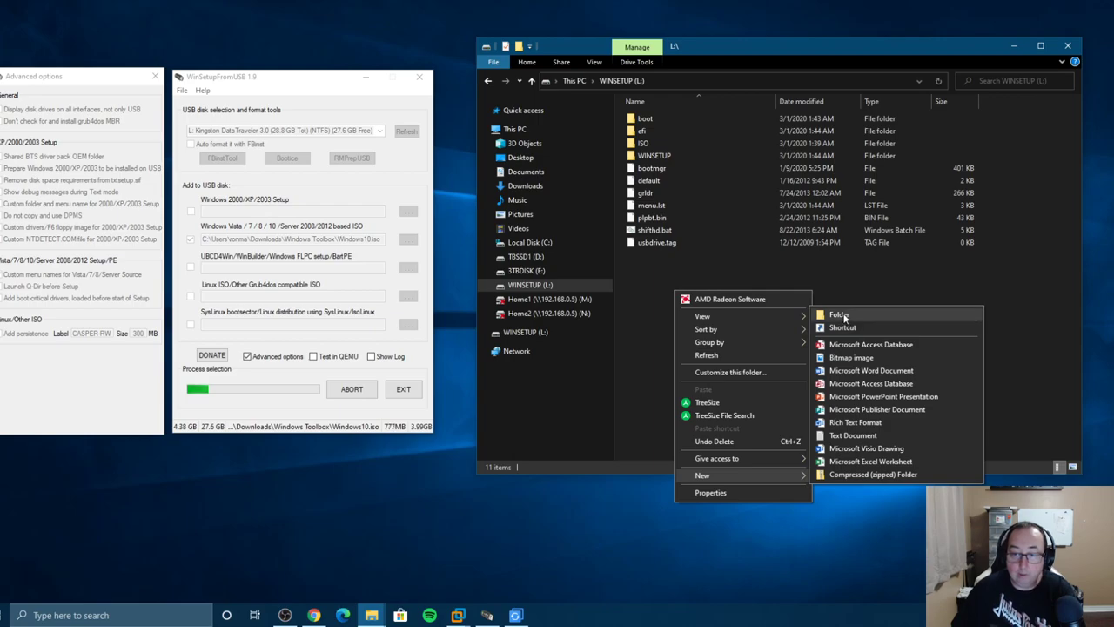
left_click(841, 314)
type("Software")
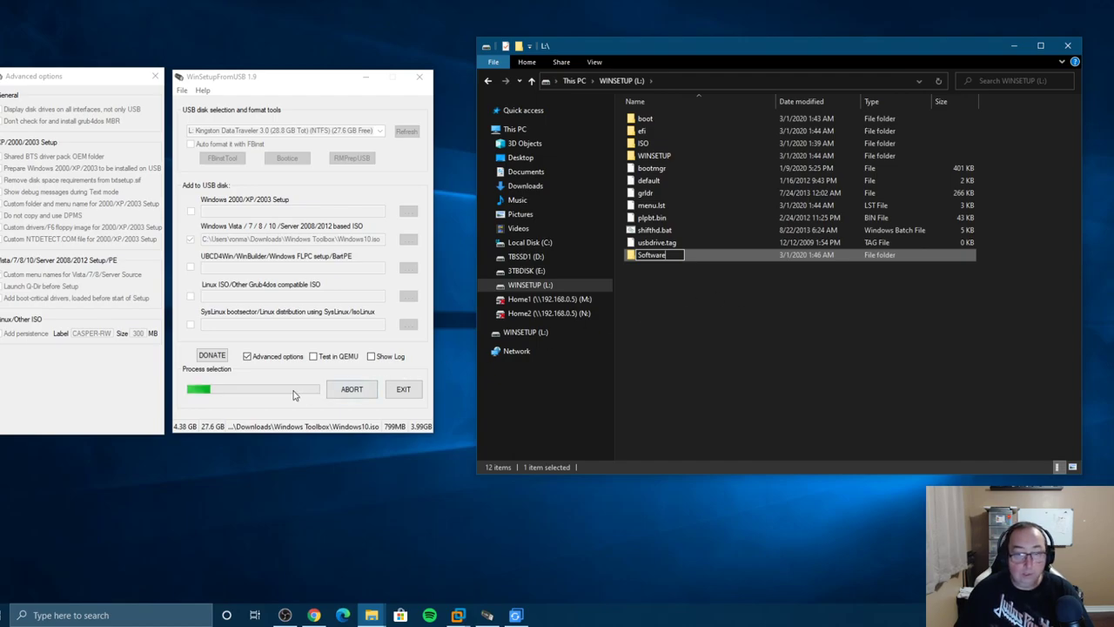
key("Return")
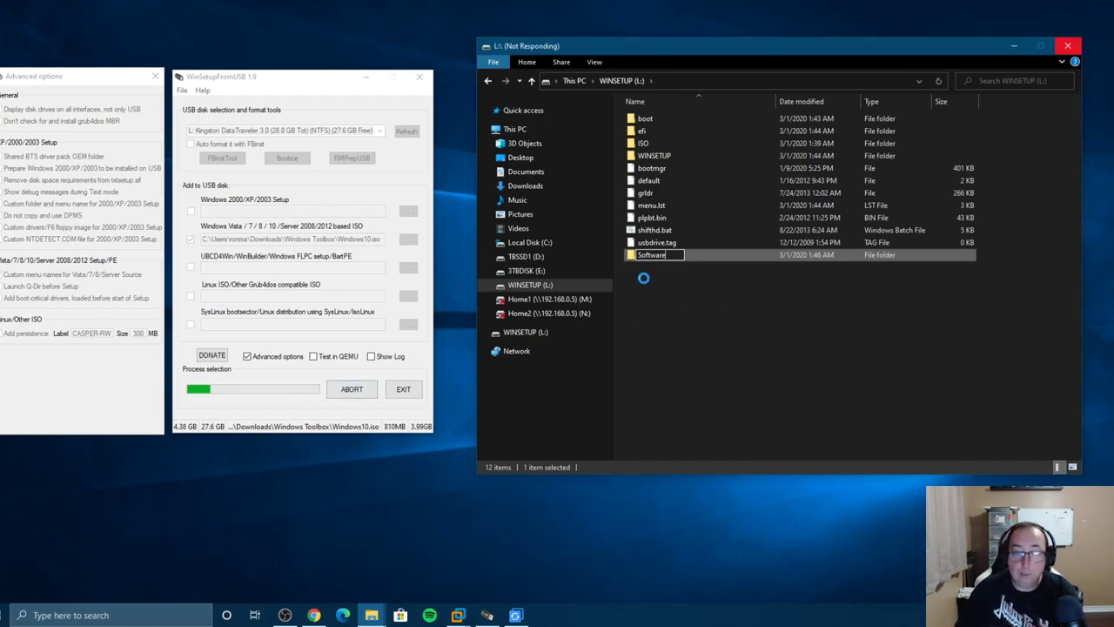
double_click(632, 256)
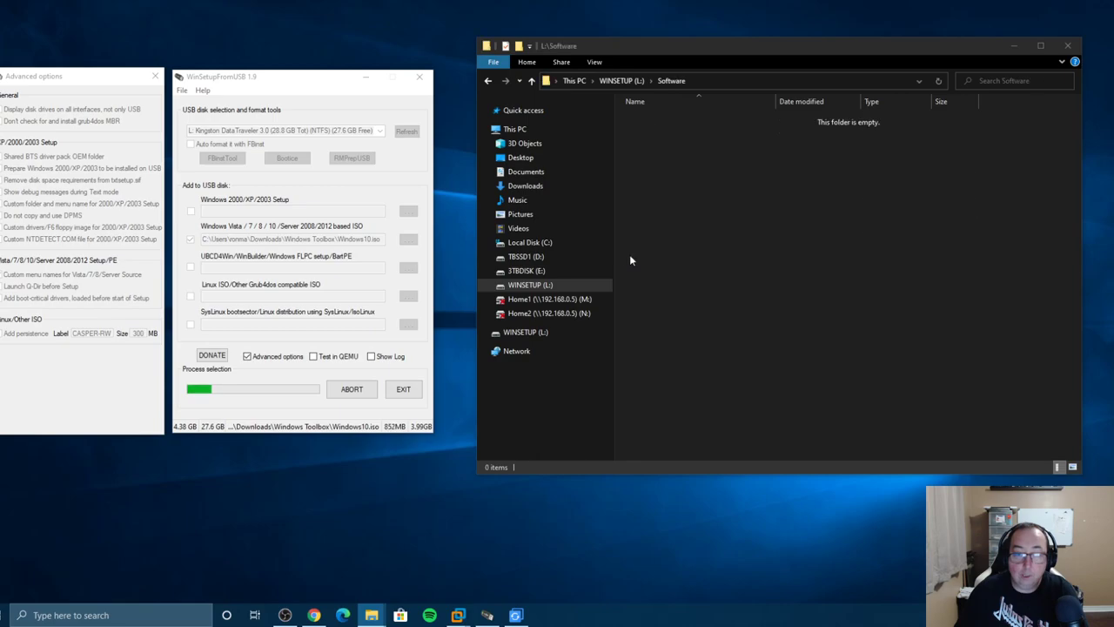
- Copy AOMEIBackupperStd.exe from the Downloads folder into the Software folder on WINSETUP (L:)
left_click(525, 186)
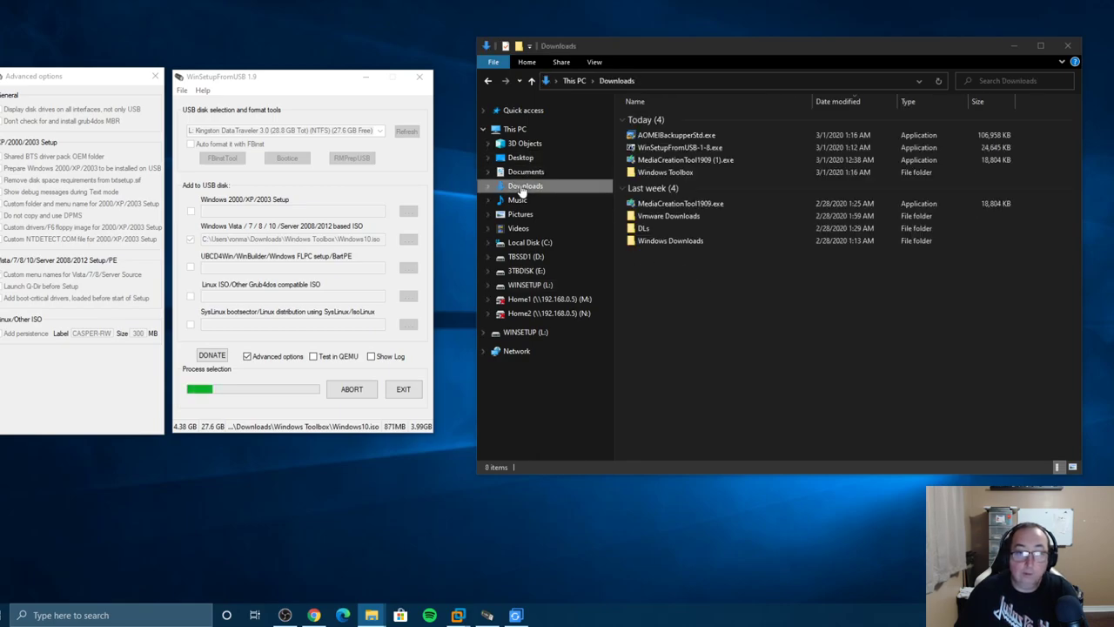
left_click(661, 137)
right_click(662, 137)
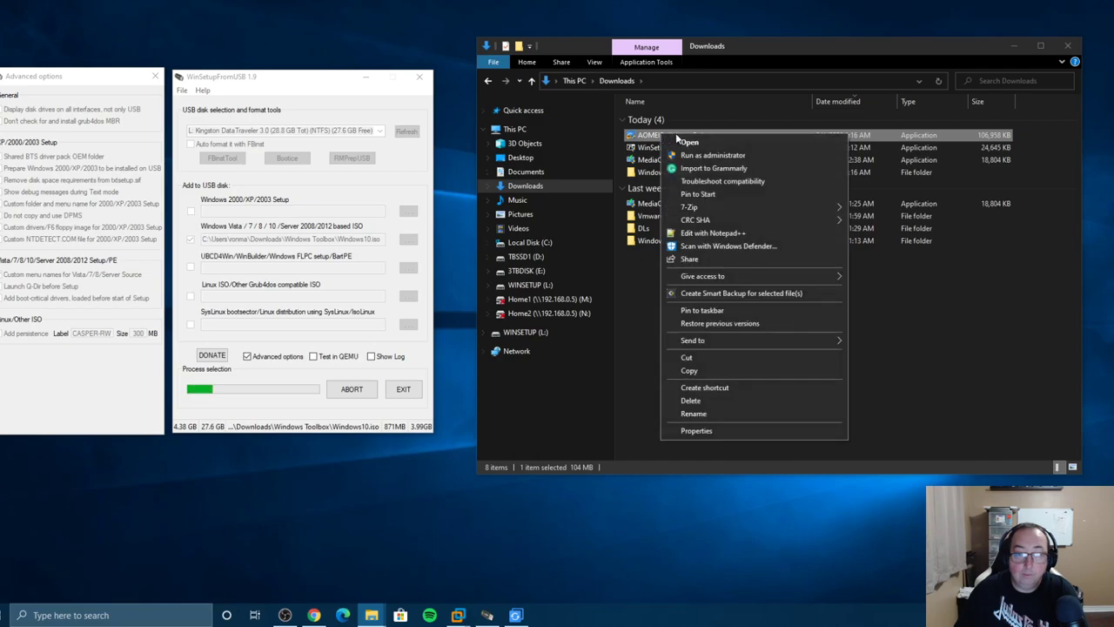
left_click(698, 370)
left_click(538, 287)
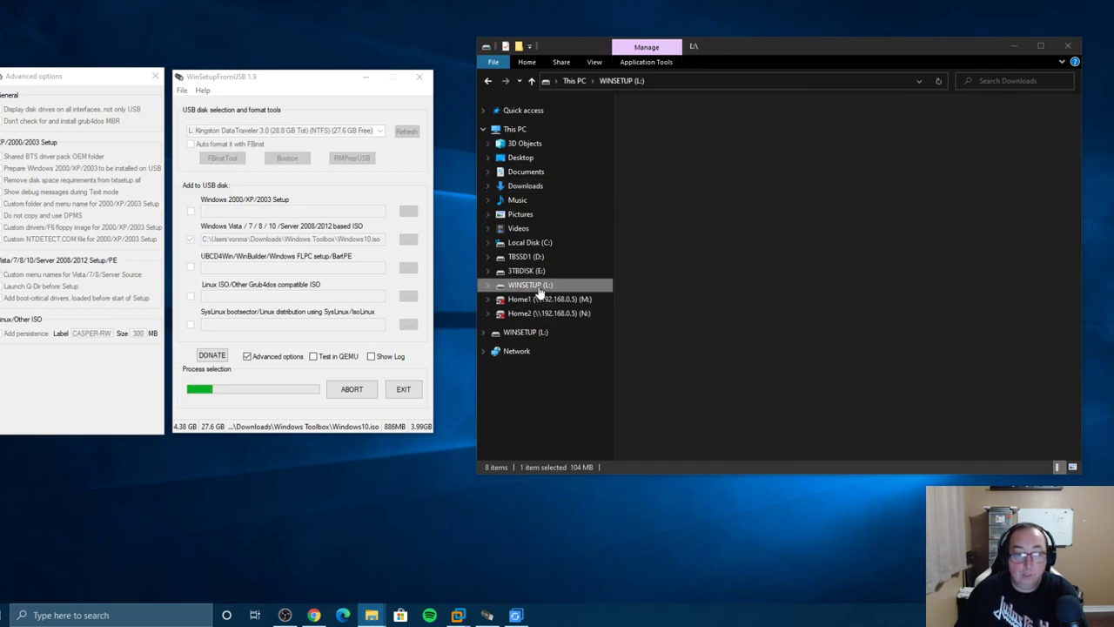
double_click(643, 164)
right_click(661, 168)
left_click(695, 277)
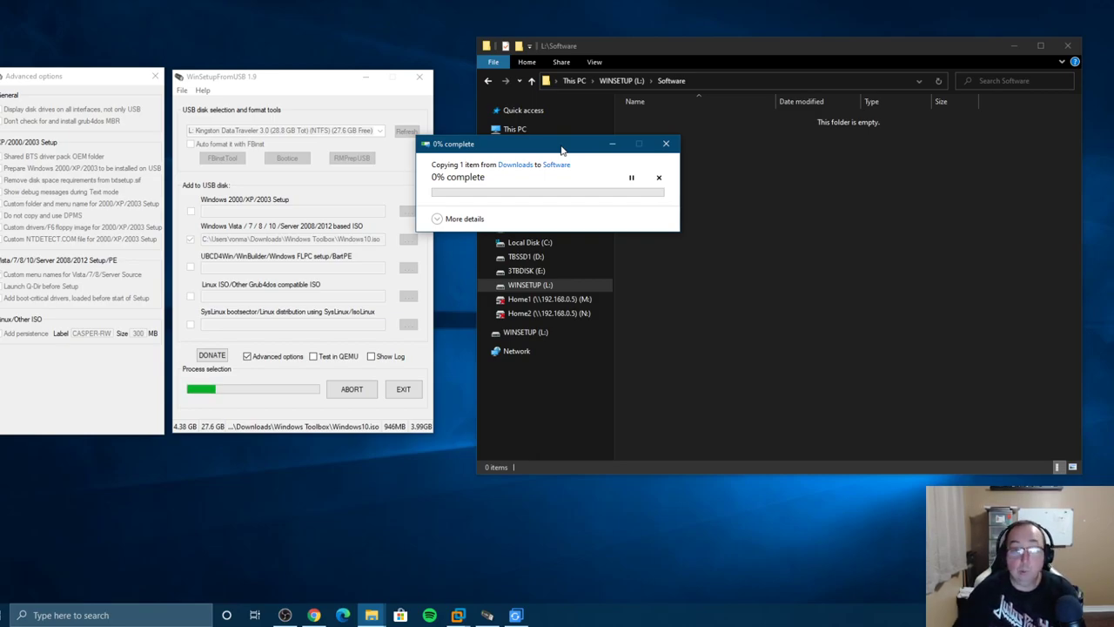
left_click_drag(561, 150, 926, 499)
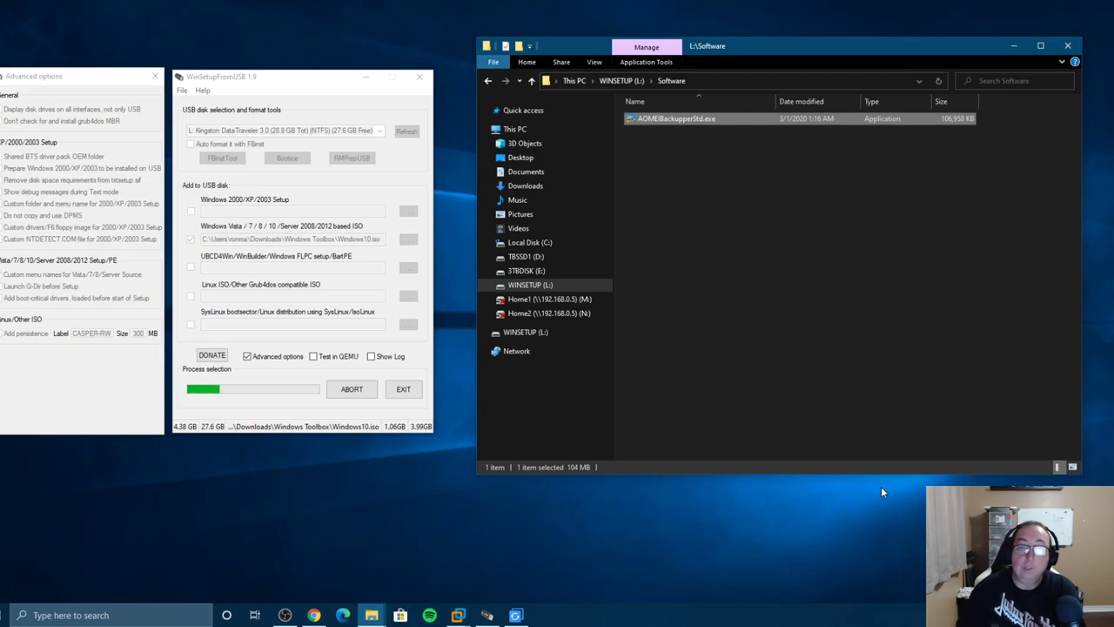
- Examine the contents of the Software, WINSETUP\Win10 and ISO folders on WINSETUP (L:), and return to the drive root
left_click(622, 80)
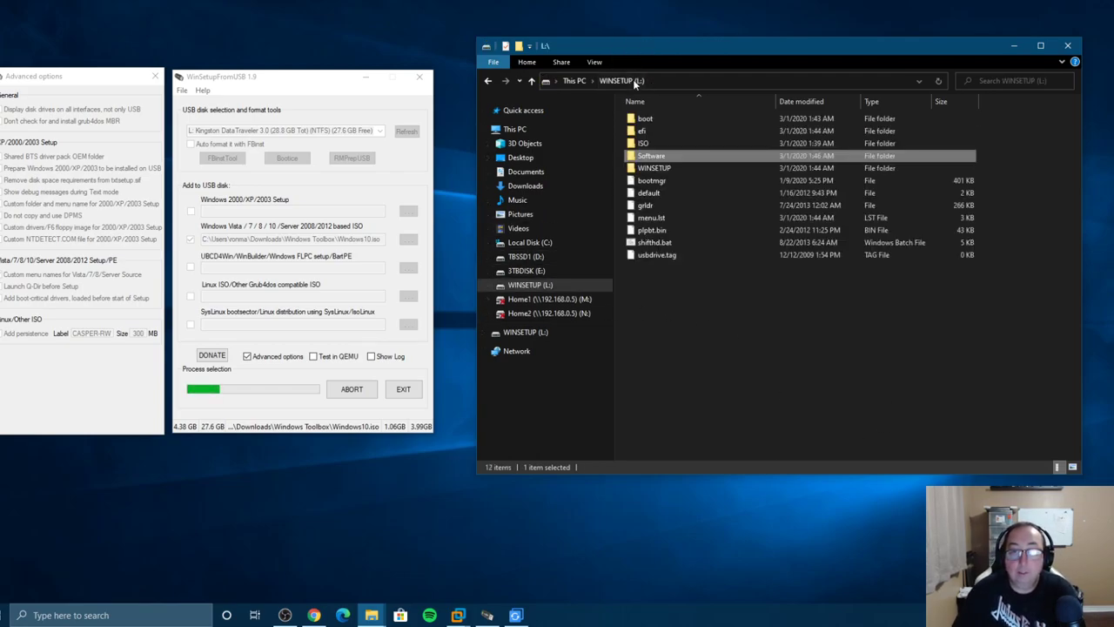
double_click(659, 157)
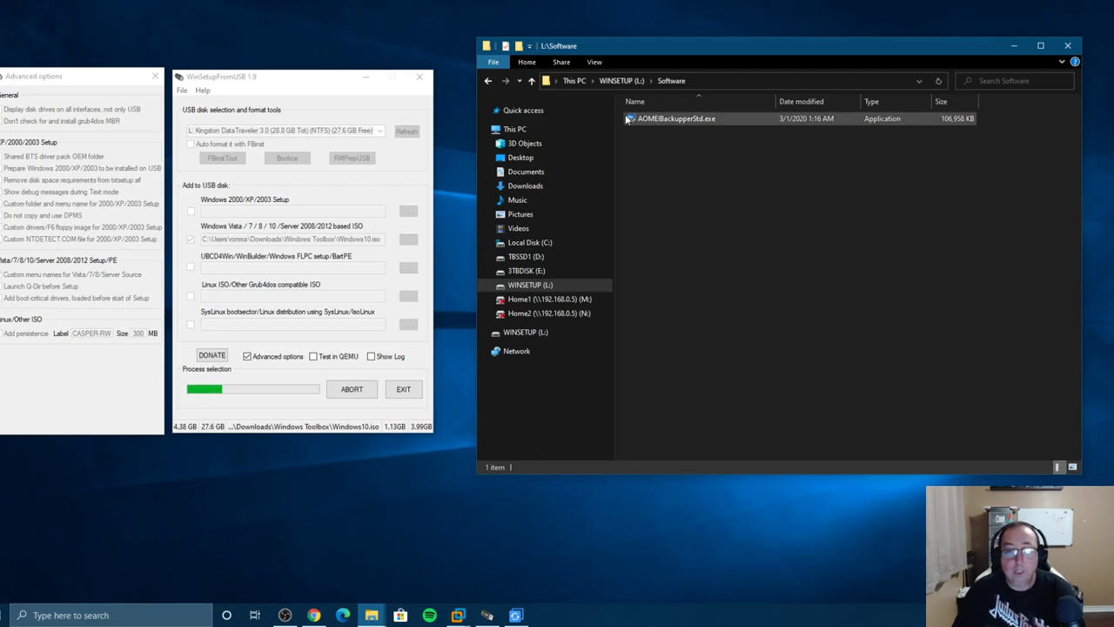
left_click(619, 81)
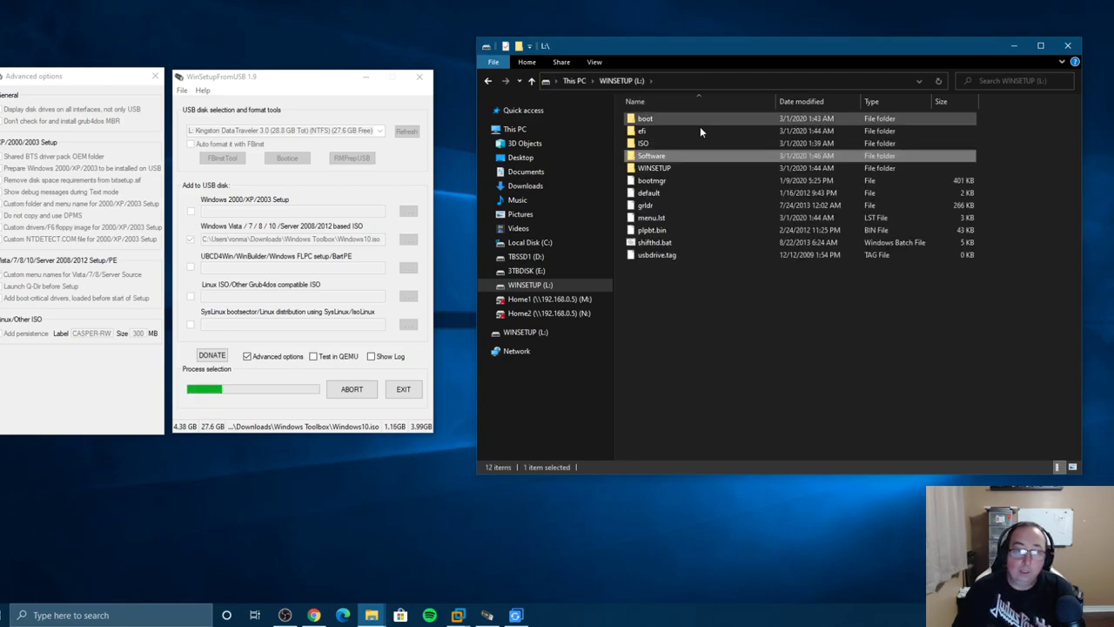
double_click(654, 168)
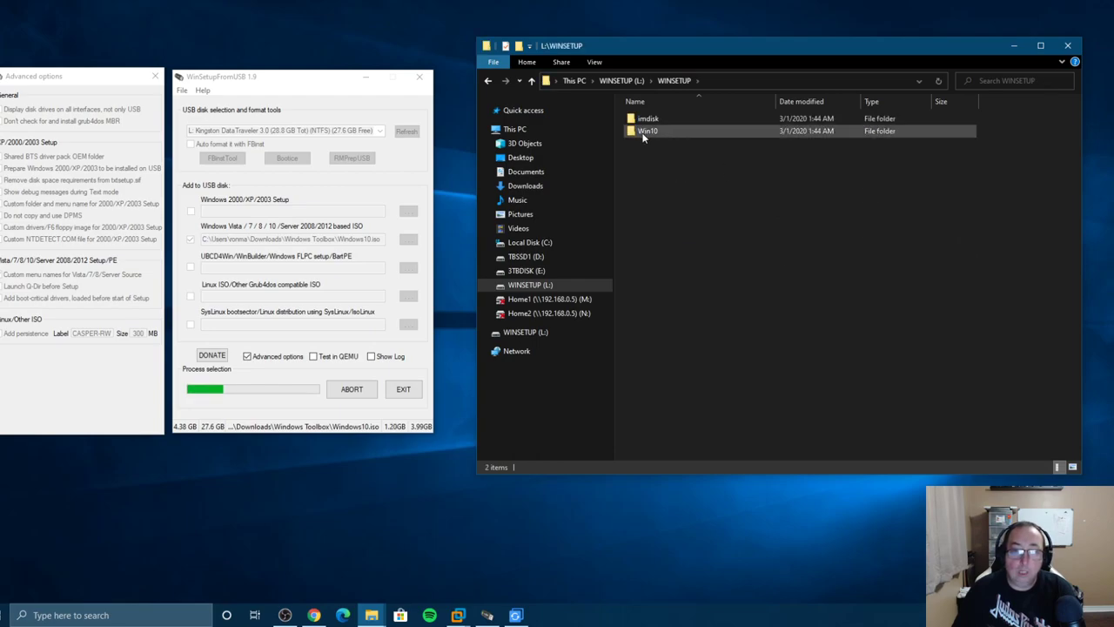
left_click(644, 132)
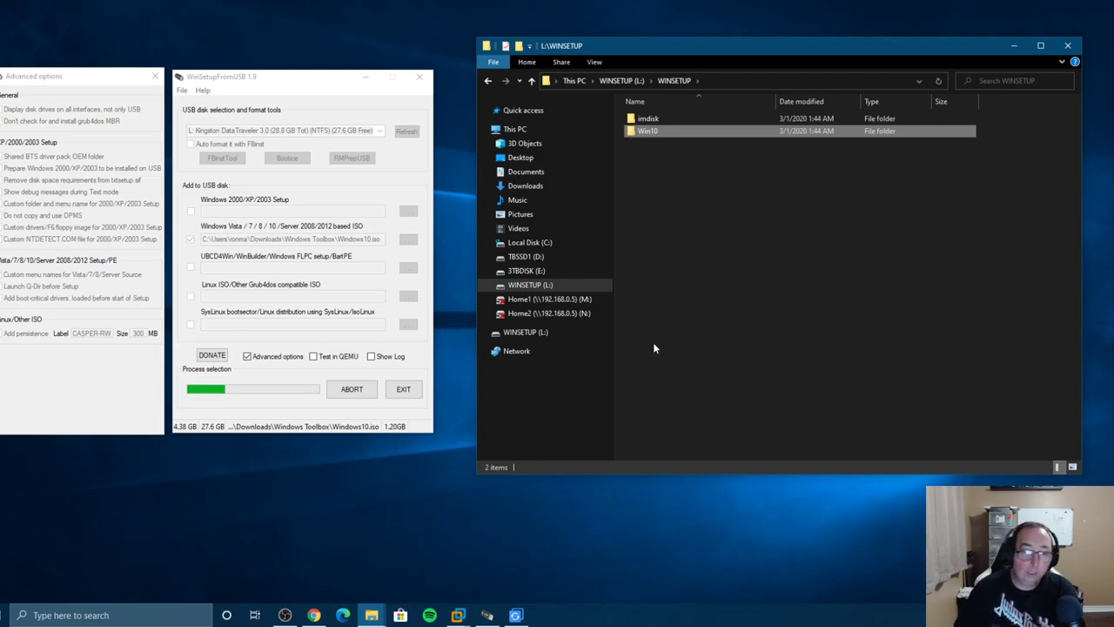
key("Return")
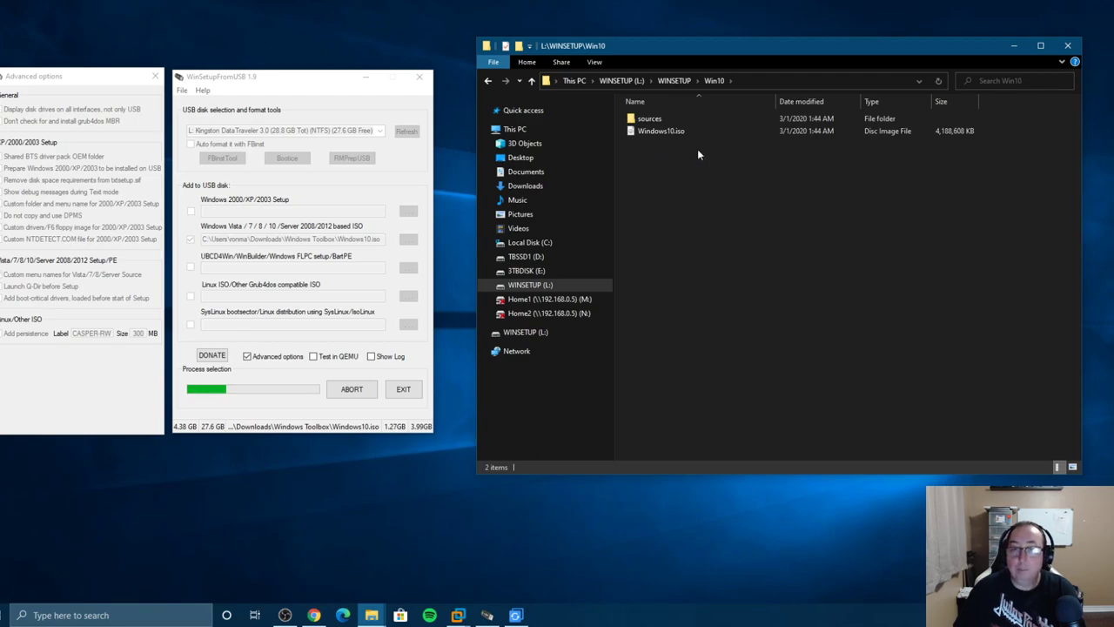
left_click(675, 80)
left_click(630, 80)
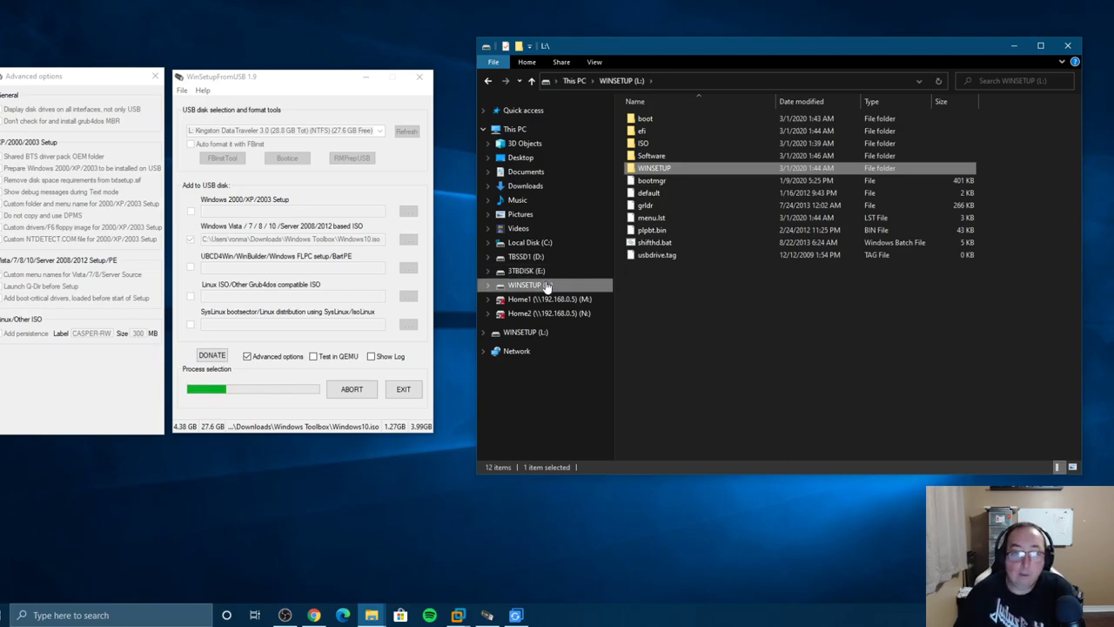
double_click(644, 143)
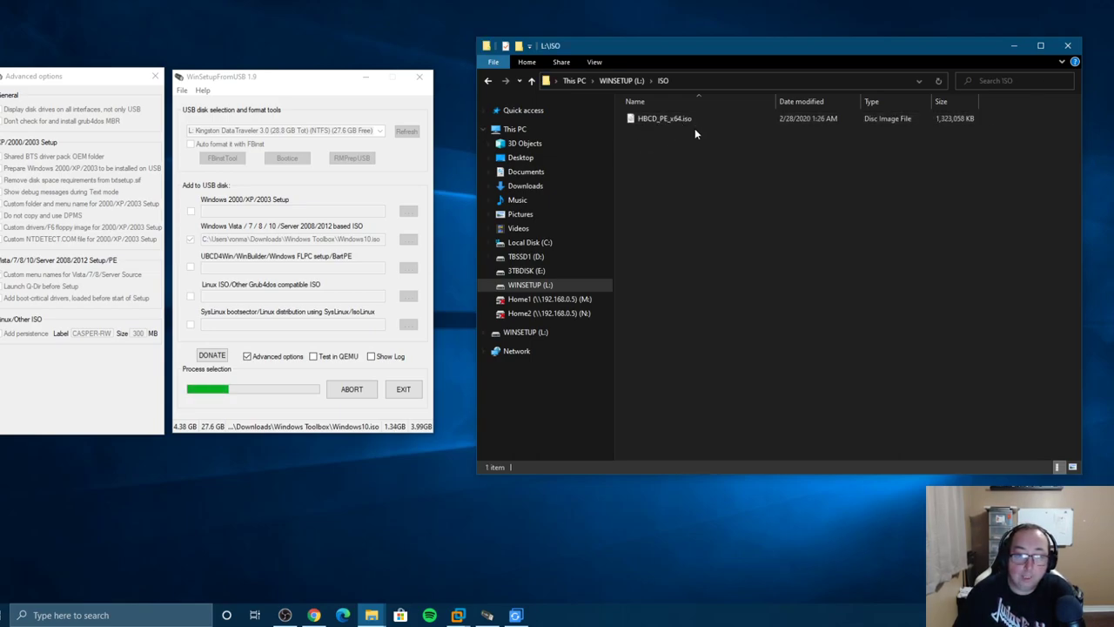
left_click(620, 81)
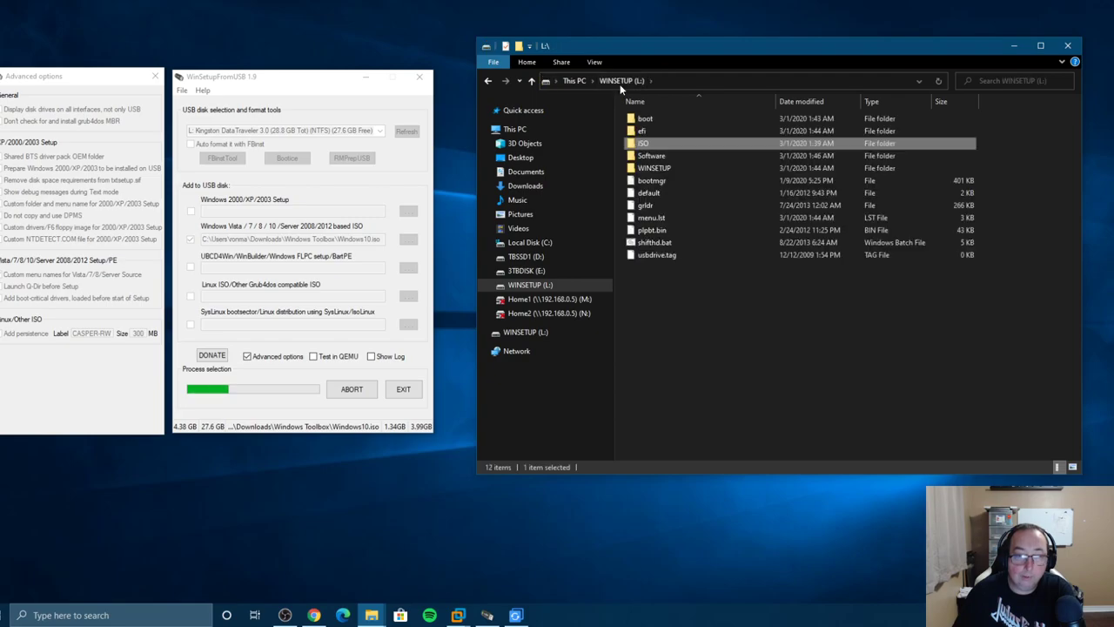
left_click(657, 305)
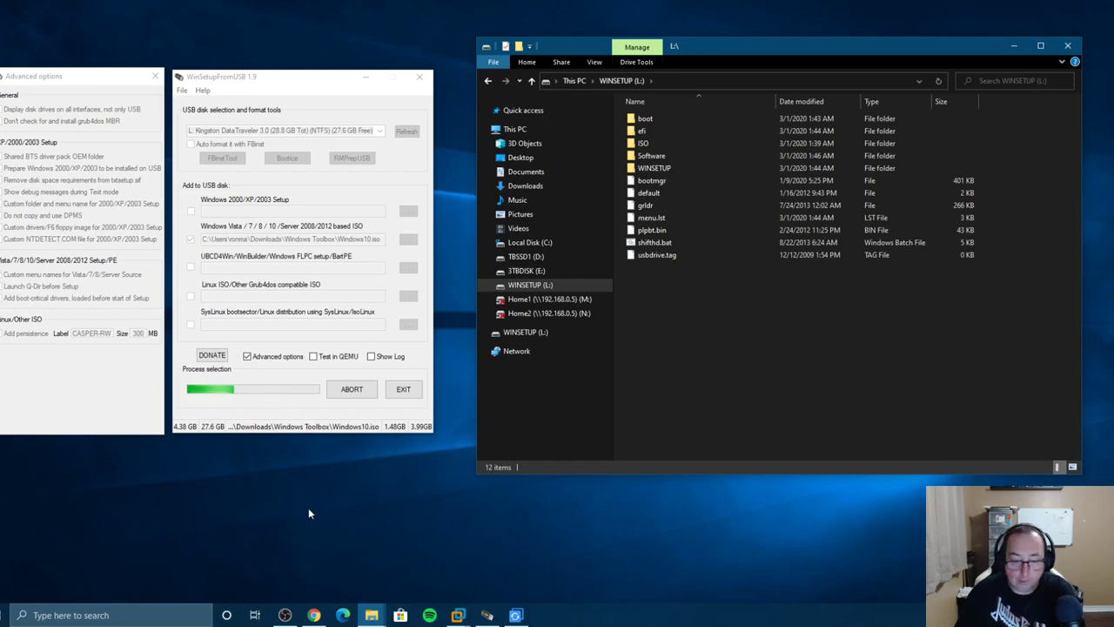
- Switch to Chrome and review the Microsoft Download Windows 10 page, highlighting the Windows 10 November 2019 Update heading
left_click(314, 615)
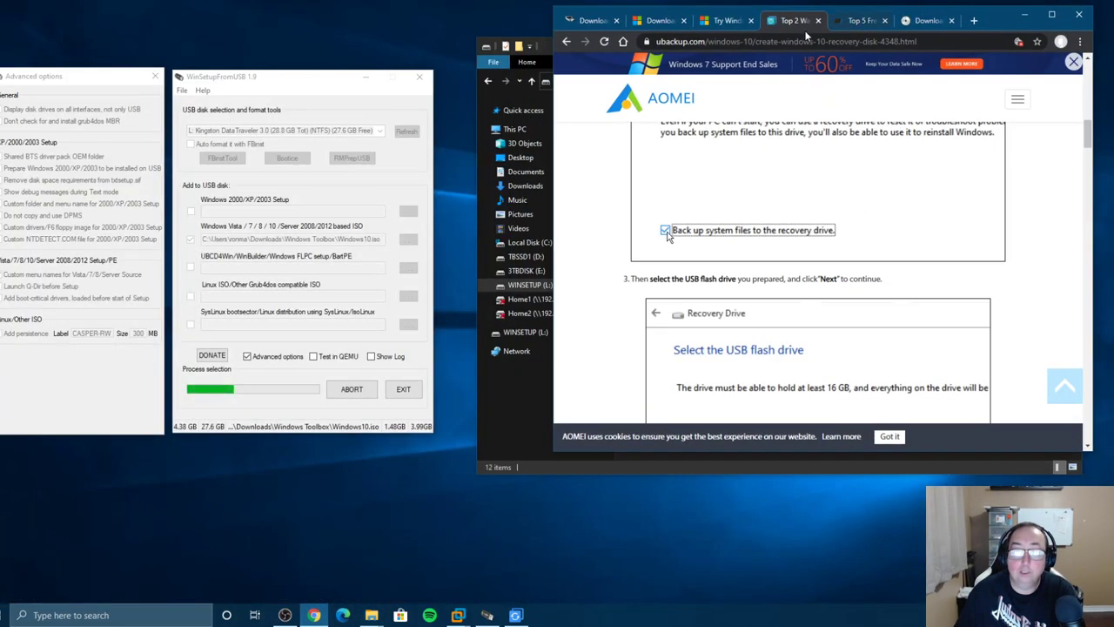
left_click(732, 22)
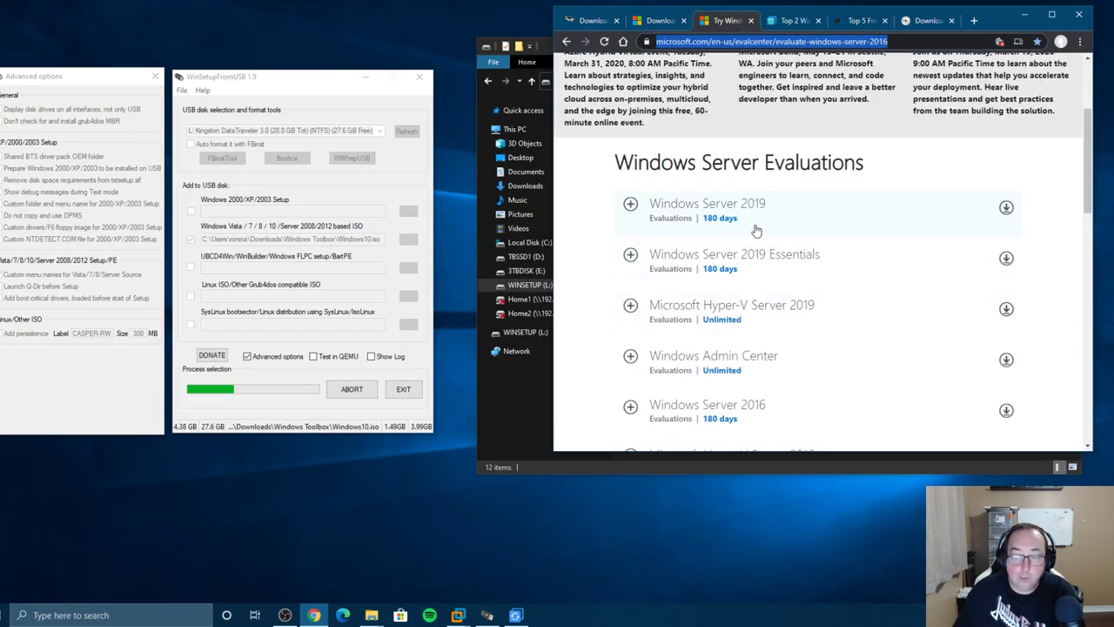
left_click(670, 21)
scroll(748, 311, "down", 3)
scroll(761, 318, "up", 2)
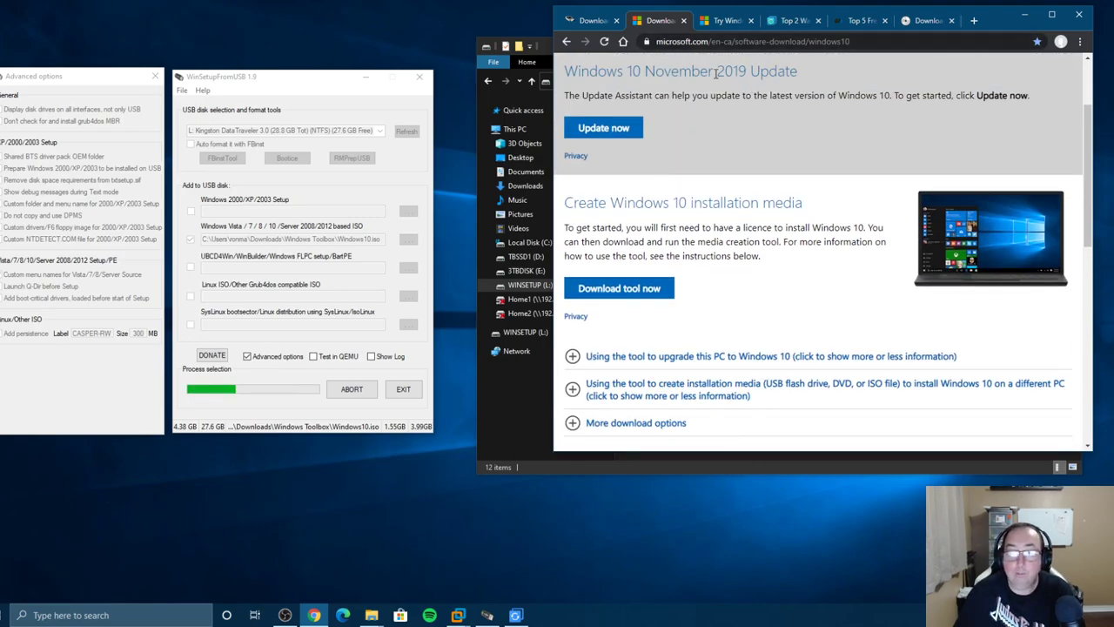
left_click_drag(556, 9, 298, 8)
scroll(542, 206, "down", 3)
scroll(557, 225, "up", 5)
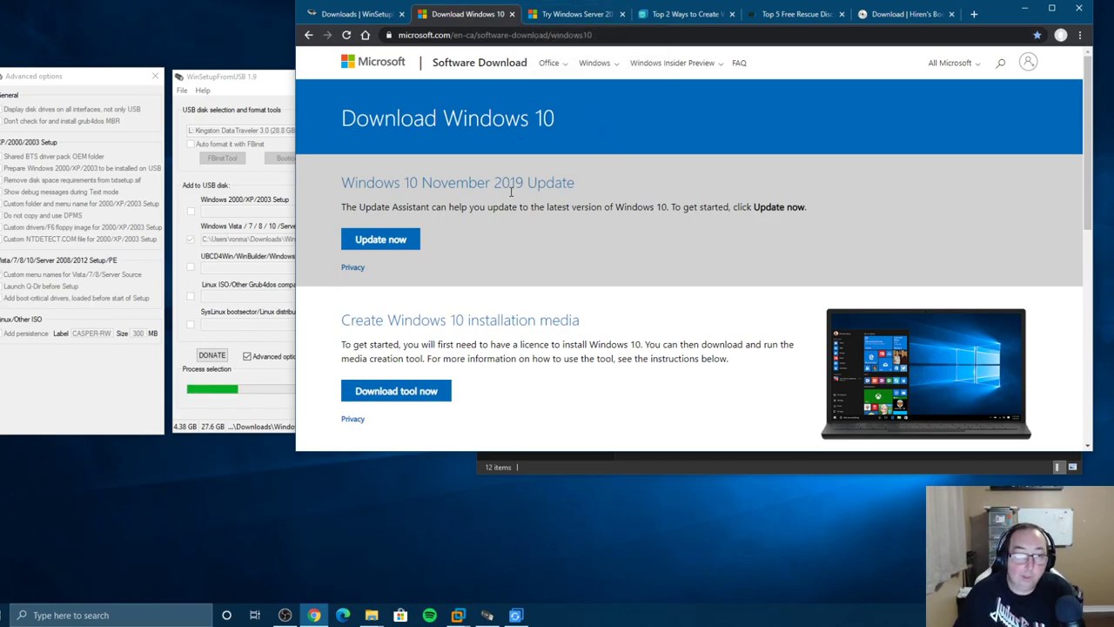
left_click_drag(411, 183, 571, 183)
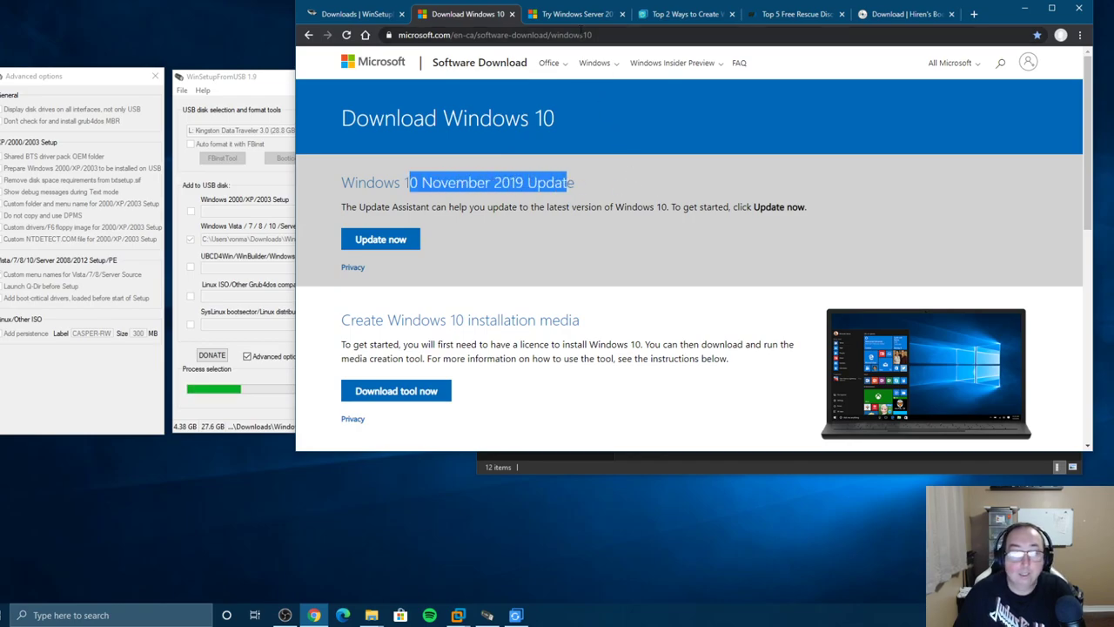
- Look through the Windows Server evaluations list and the AOMEI article on creating a Windows 10 recovery disk
left_click(577, 21)
scroll(600, 229, "down", 10)
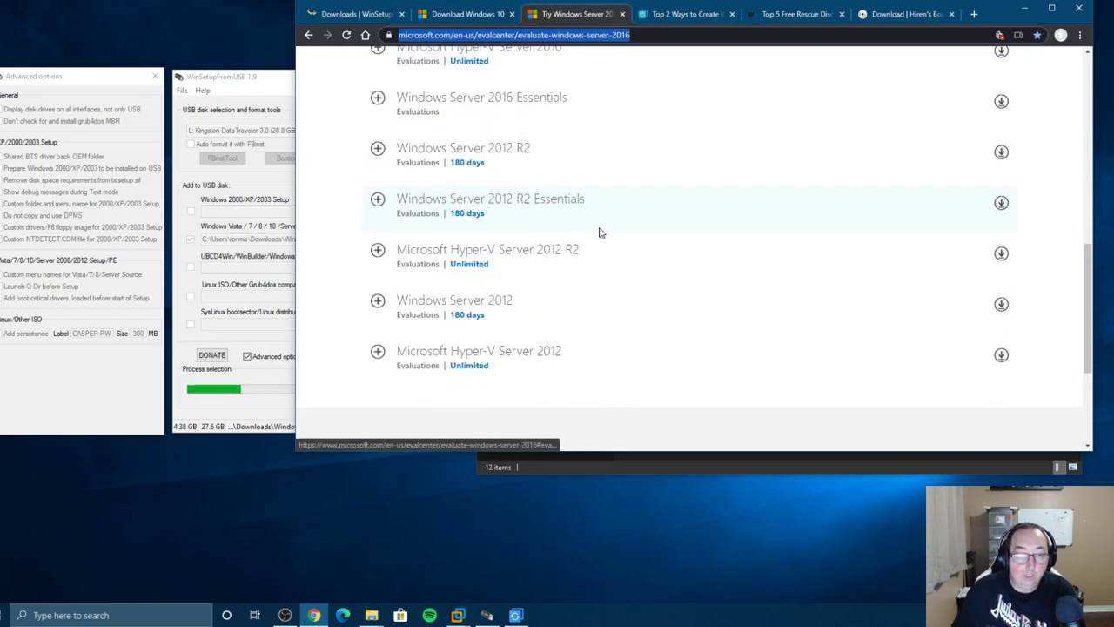
scroll(600, 271, "up", 10)
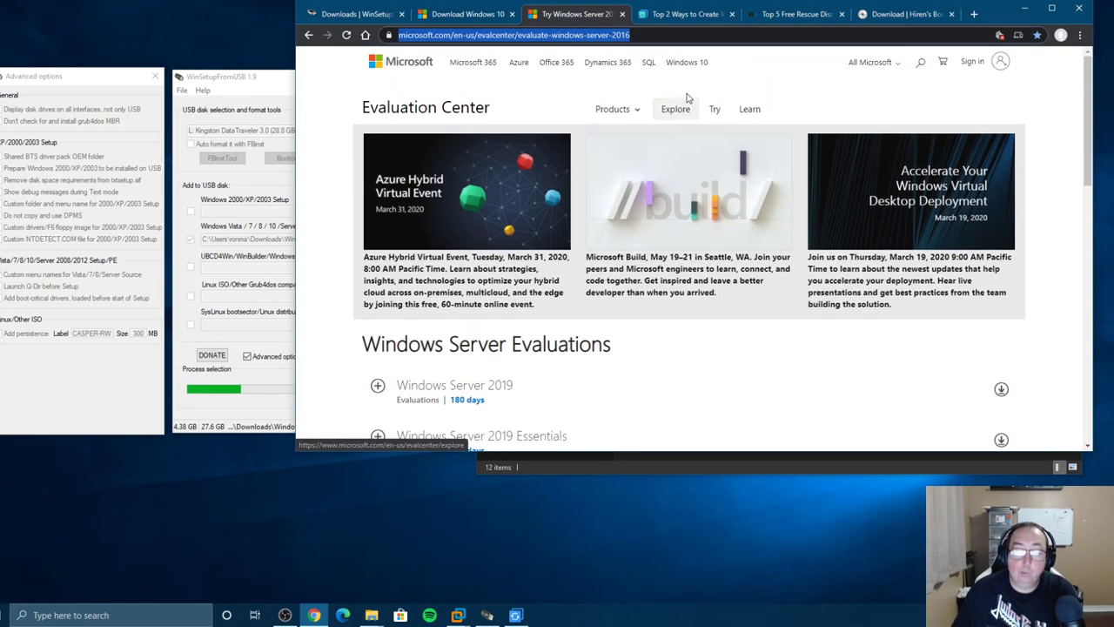
left_click(696, 19)
scroll(648, 278, "up", 5)
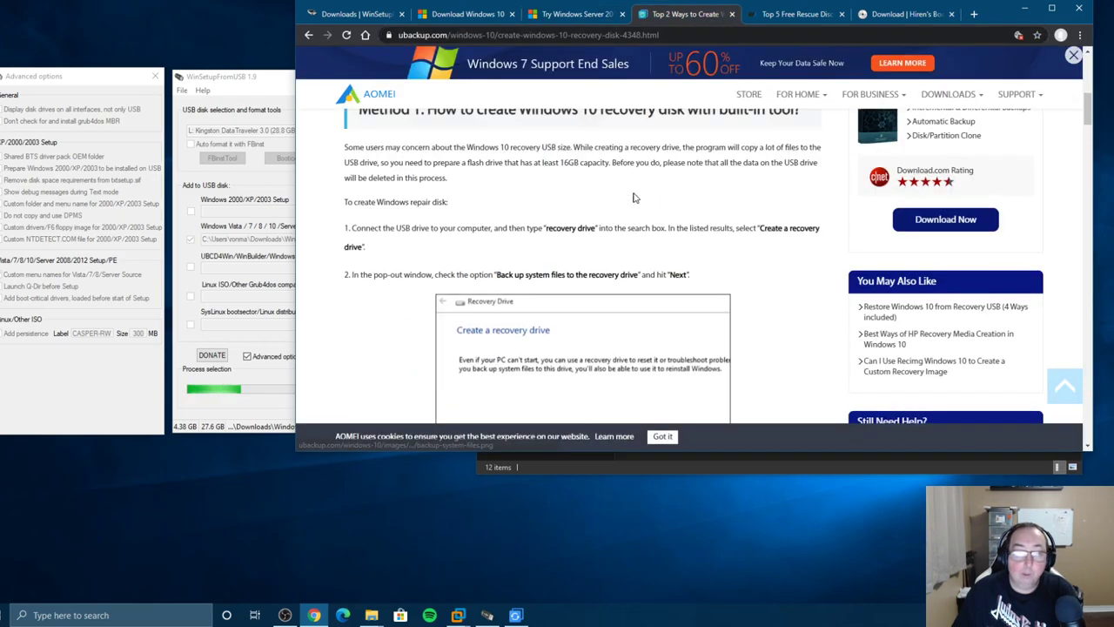
scroll(630, 204, "up", 2)
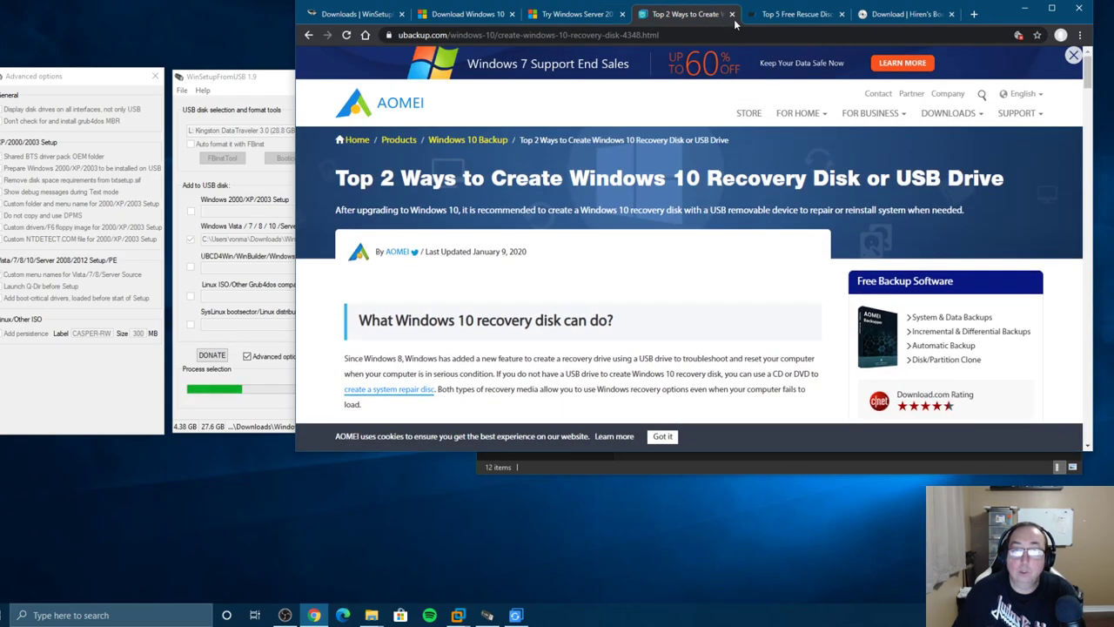
- Read through the TechTalk article on the top 5 free rescue discs, from Hiren Boot CD to SystemRescueCD
left_click(796, 16)
scroll(489, 148, "up", 1)
scroll(488, 148, "up", 15)
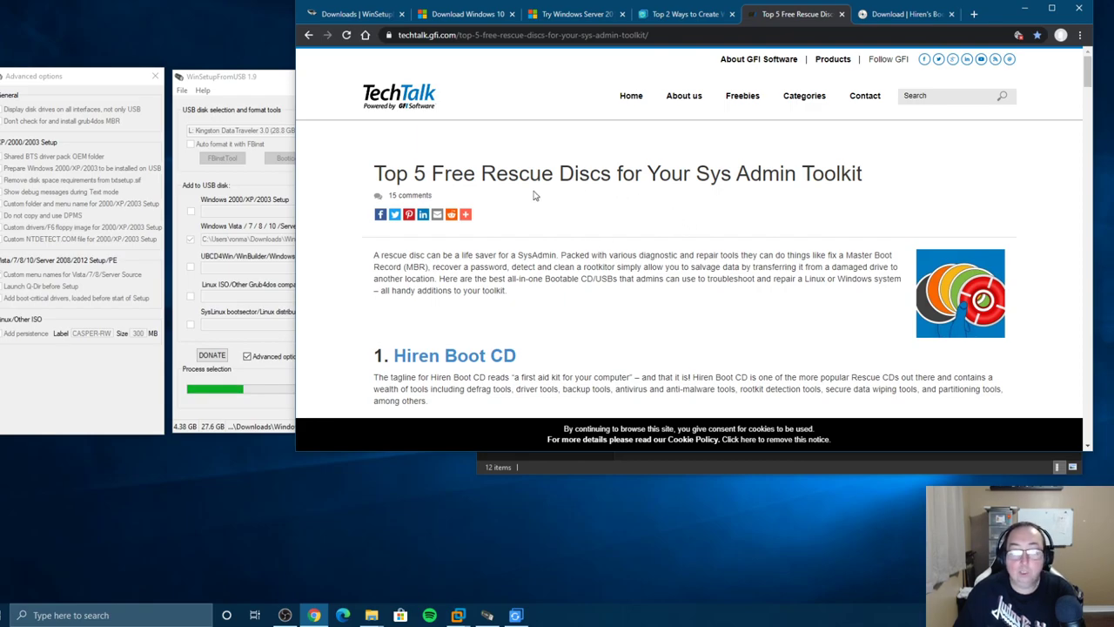
scroll(522, 192, "down", 10)
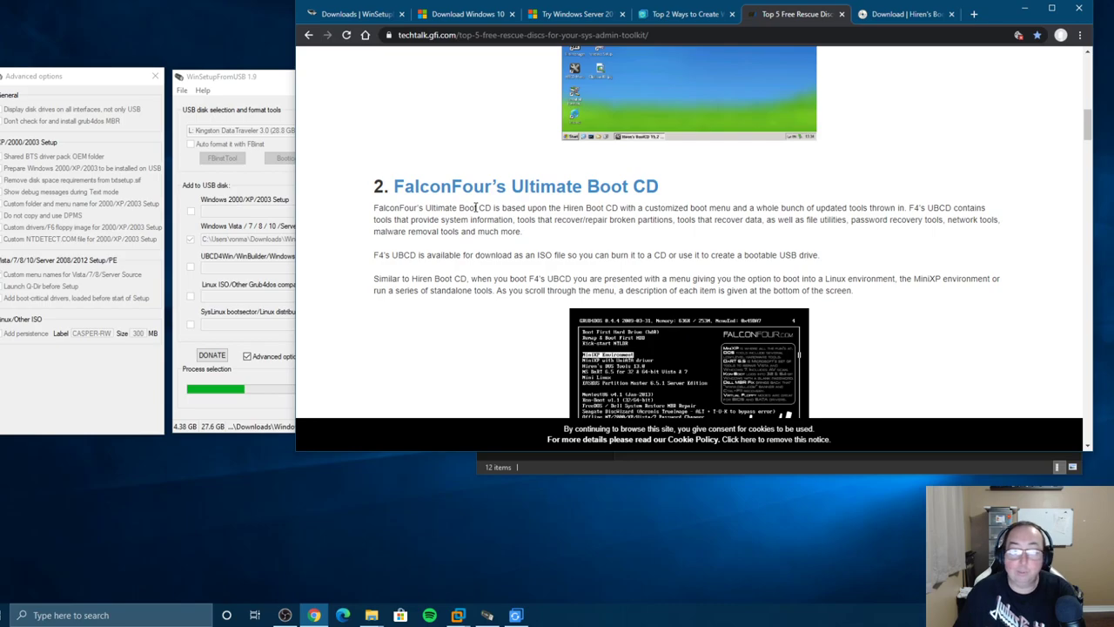
scroll(522, 198, "down", 3)
scroll(696, 209, "up", 1)
scroll(661, 239, "down", 5)
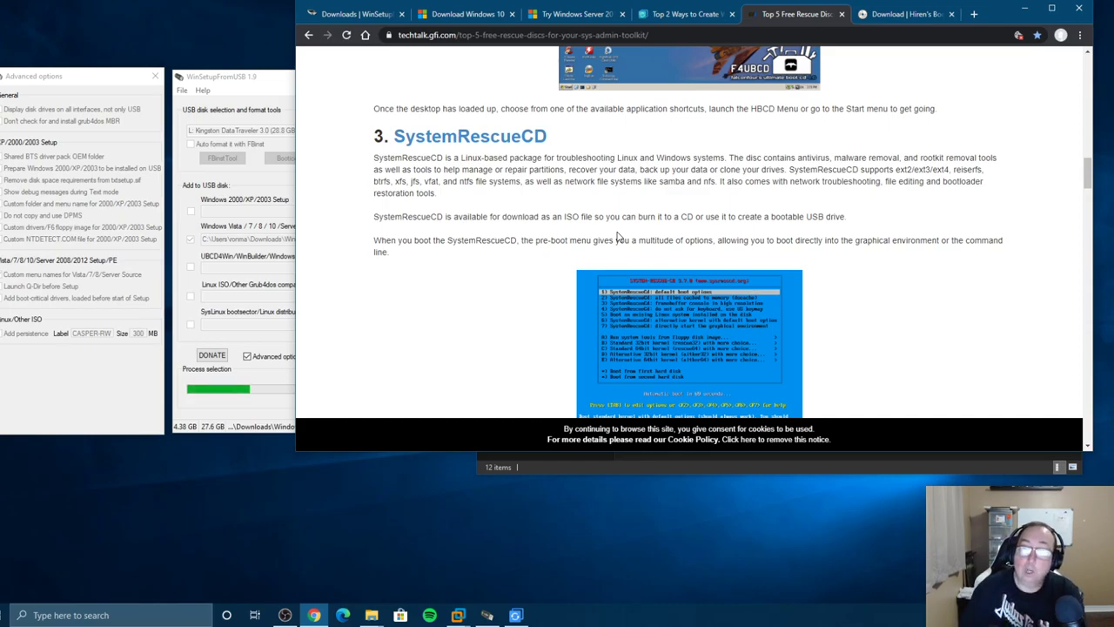
- Review the Hiren's BootCD PE x64 (v1.0.1) ISO content list, highlighting Recuva, and put the browser away
left_click(908, 15)
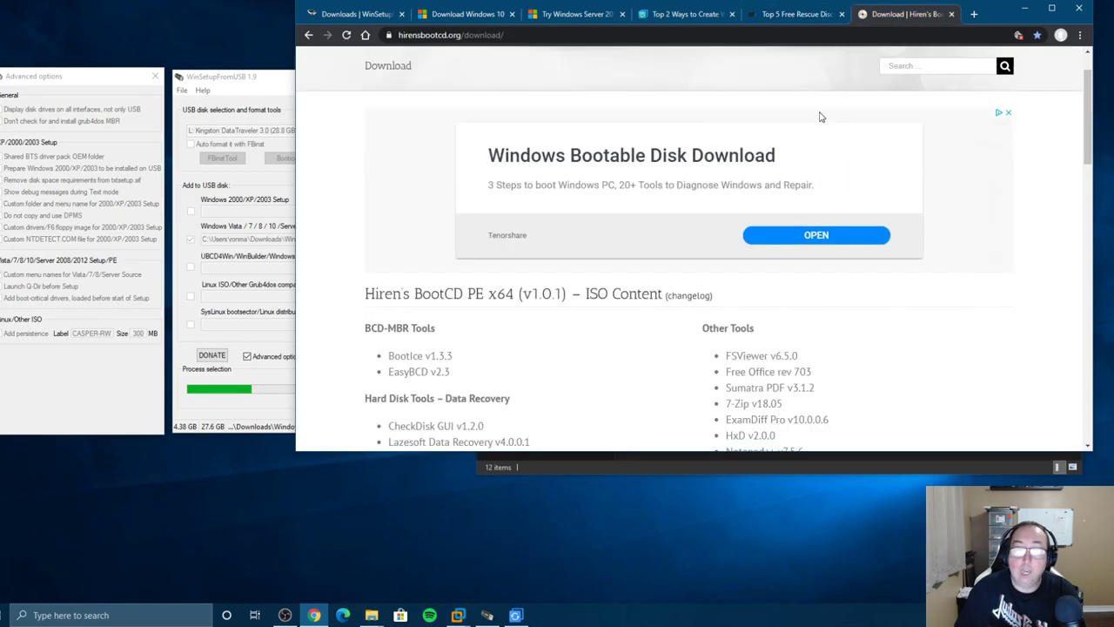
scroll(609, 269, "down", 3)
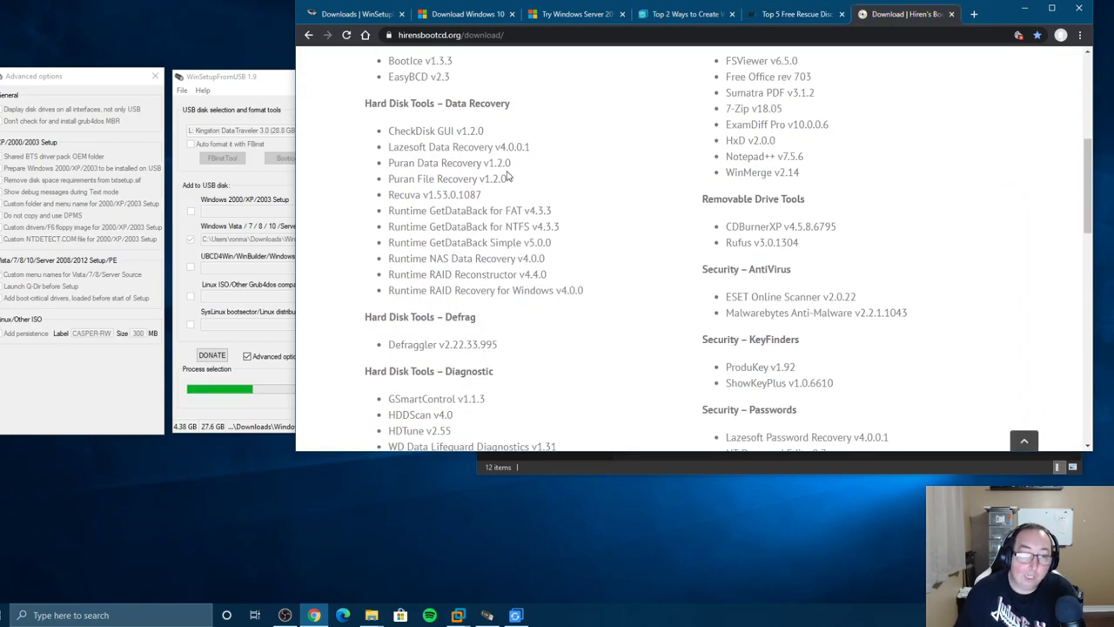
left_click_drag(423, 195, 390, 199)
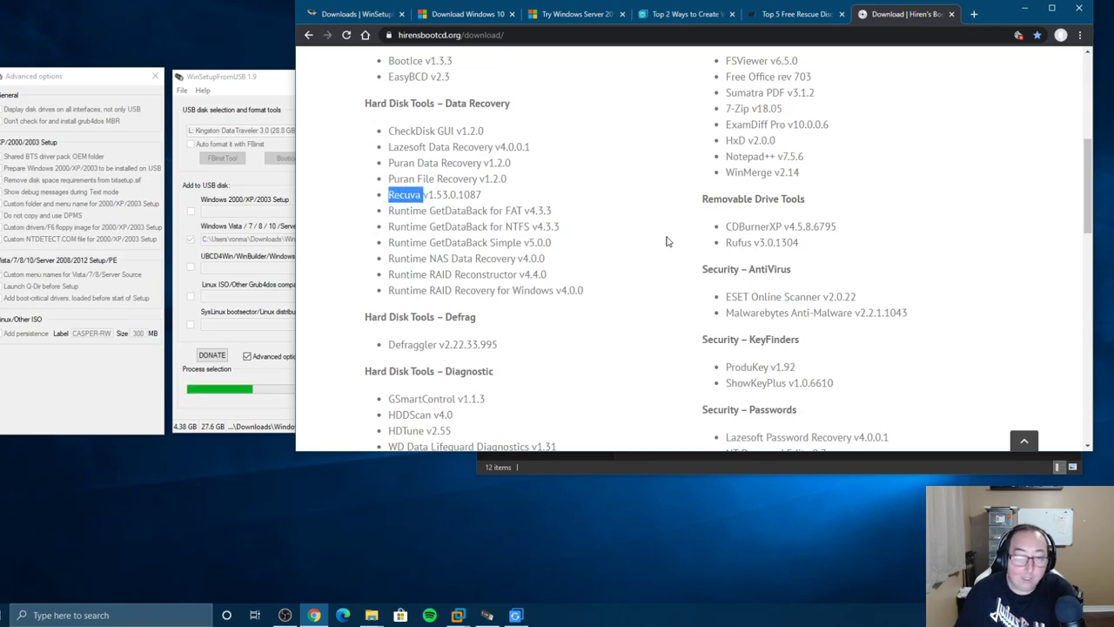
scroll(619, 291, "down", 2)
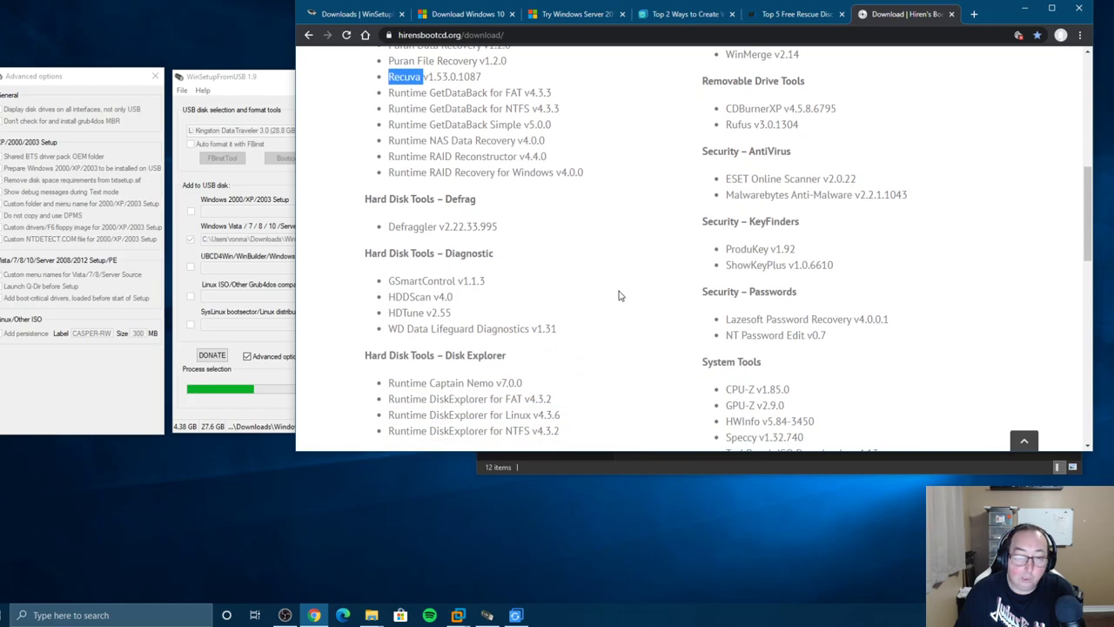
scroll(526, 313, "down", 1)
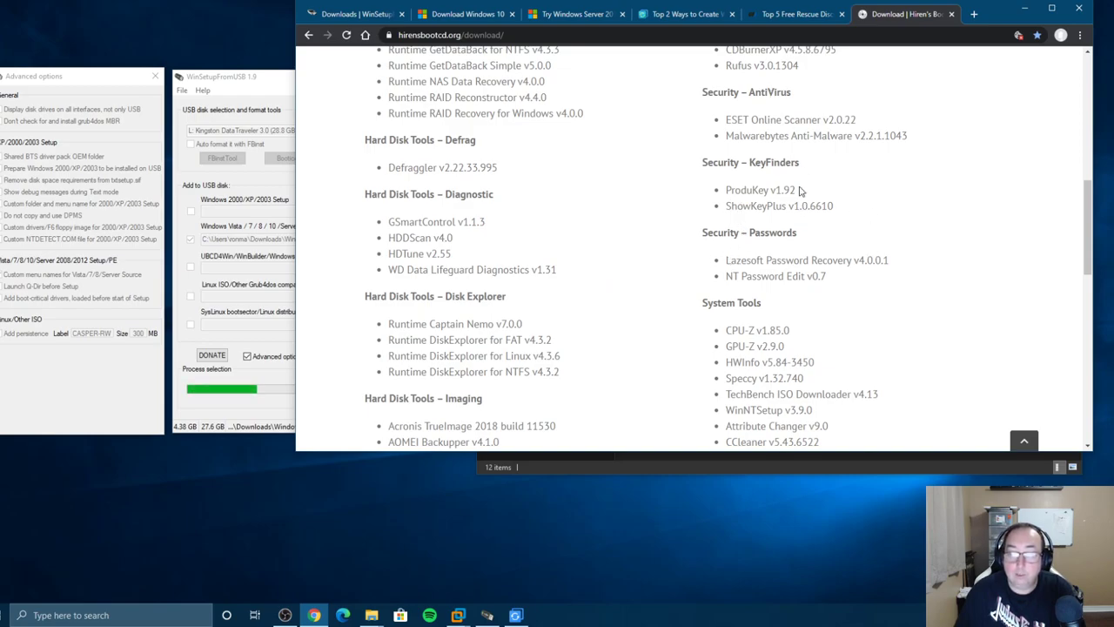
scroll(885, 291, "up", 2)
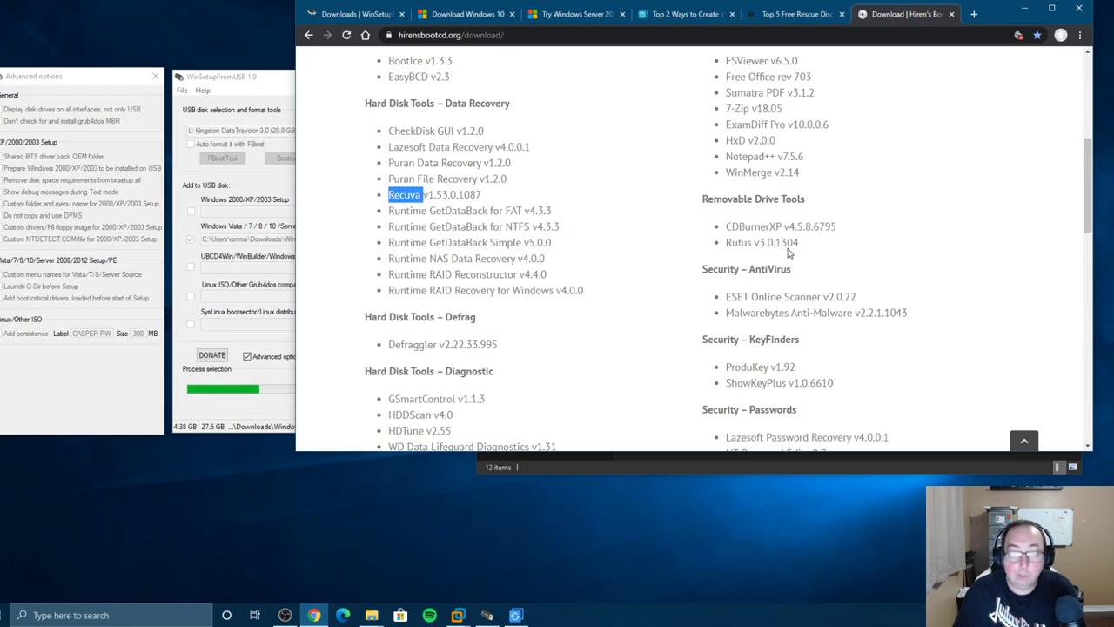
scroll(788, 172, "up", 3)
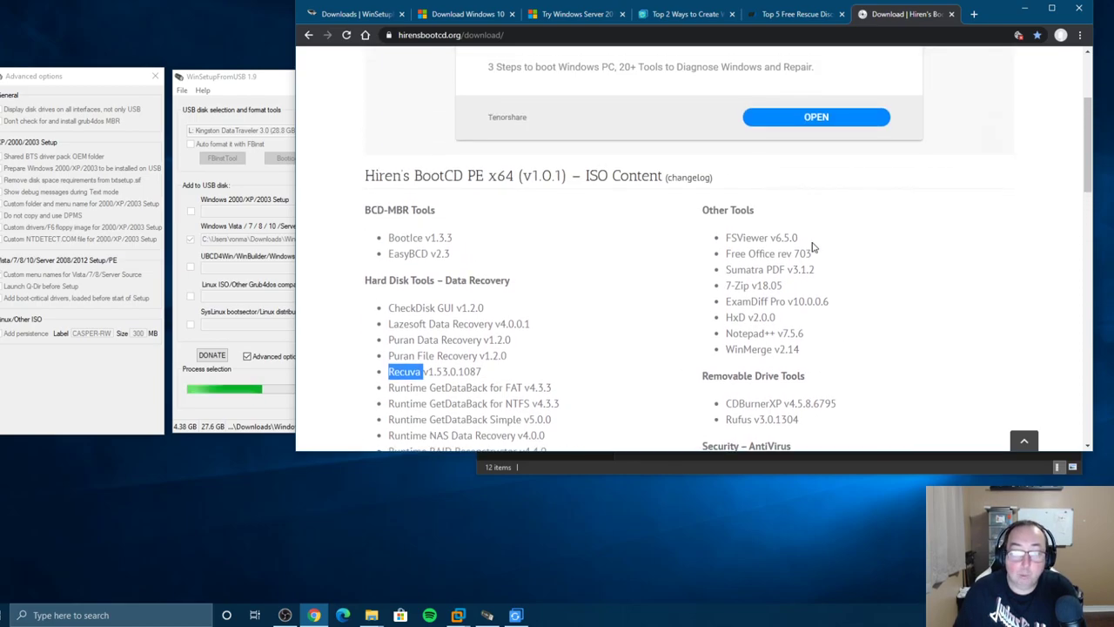
scroll(828, 275, "down", 8)
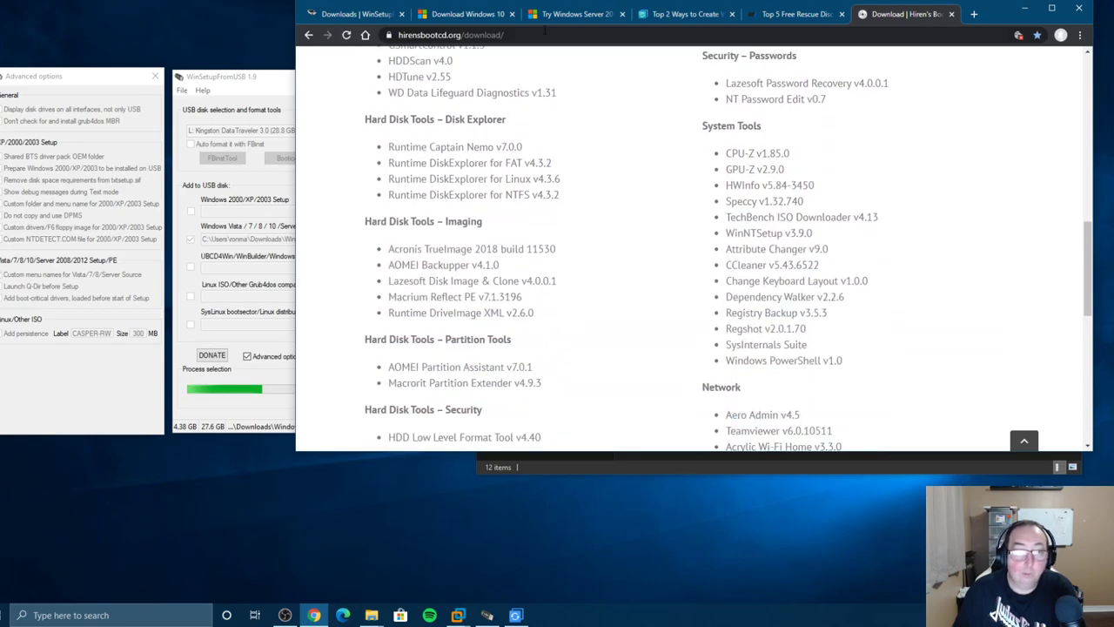
left_click(1025, 8)
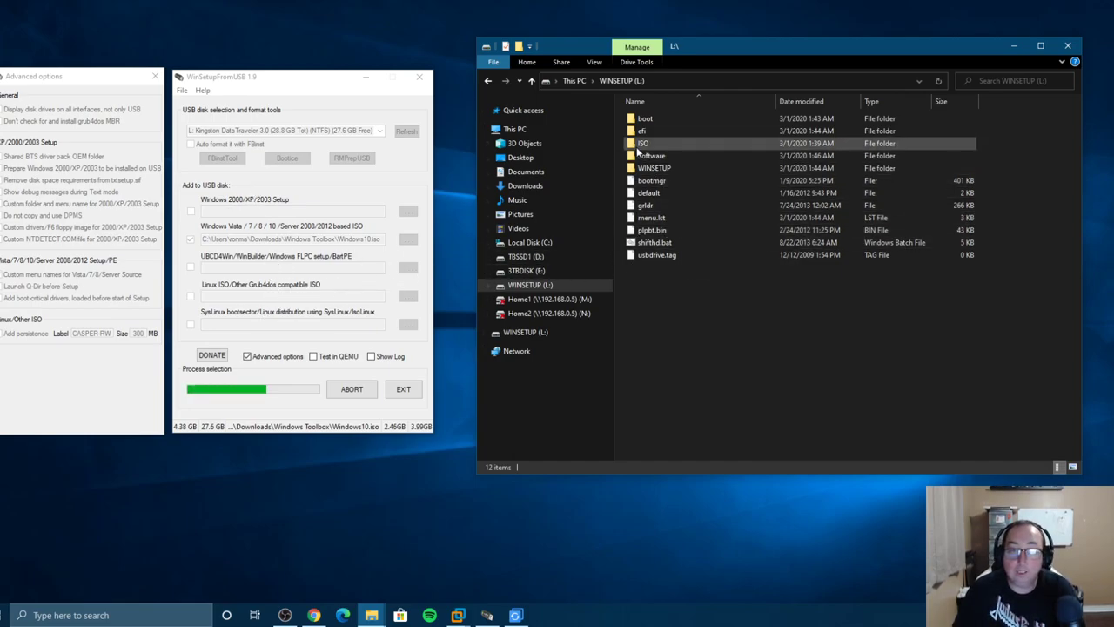
- Connect the newly detected PNY USB 3.0 drive to the host instead of a virtual machine
left_click(490, 617)
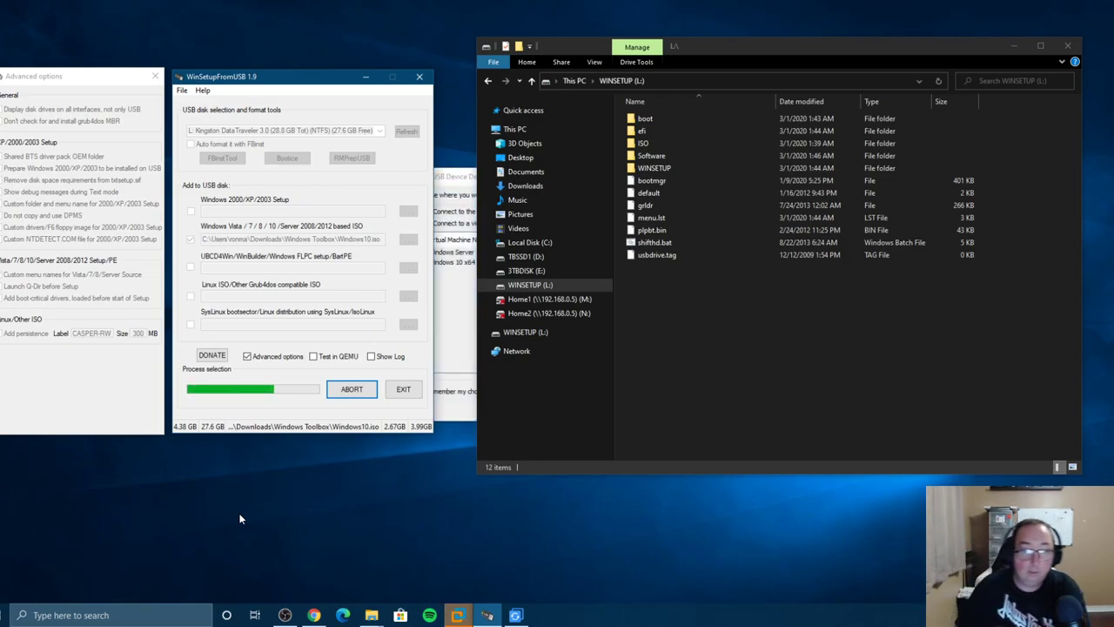
left_click(454, 356)
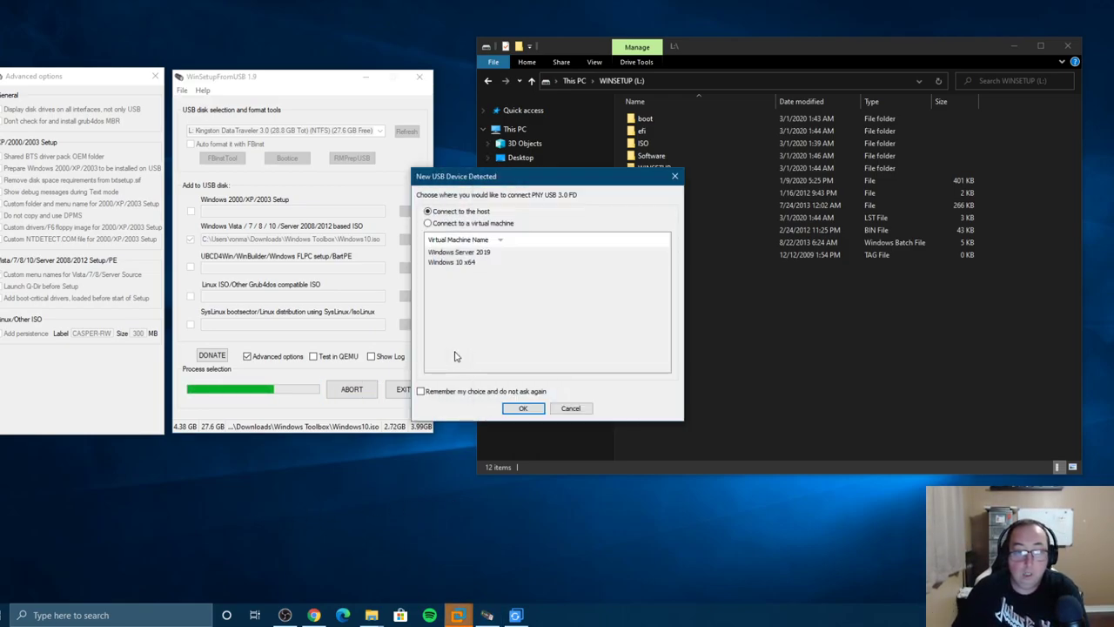
left_click(527, 411)
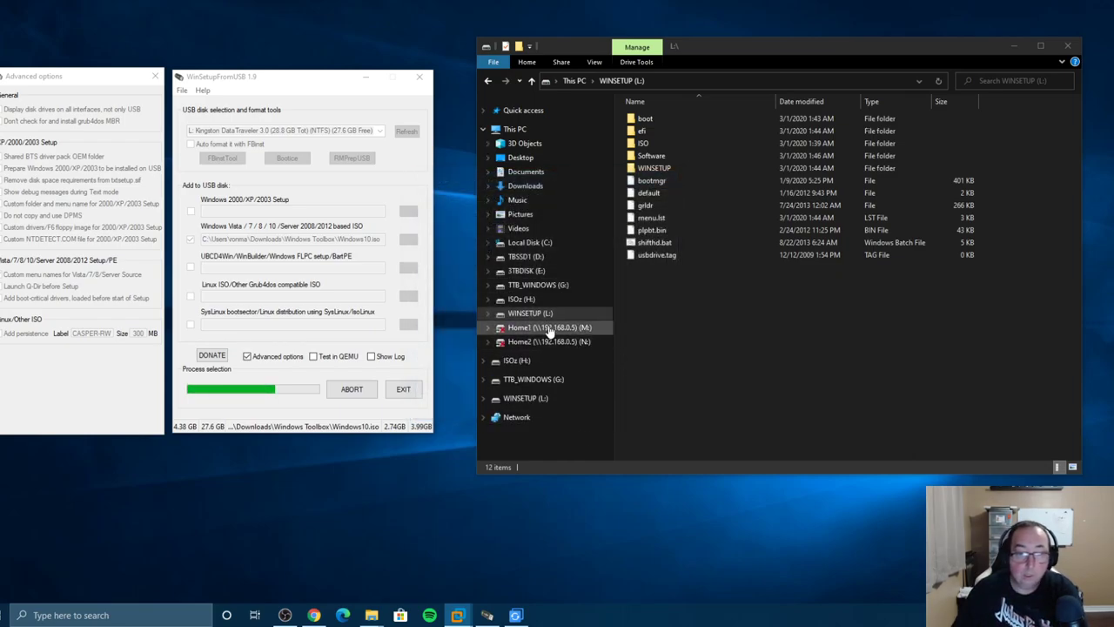
- Look at the ISOz (H:) and TTB_WINDOWS (G:) drives, including the WinSetupFromUSB-1-7 folder, and return to the root of G:
left_click(521, 298)
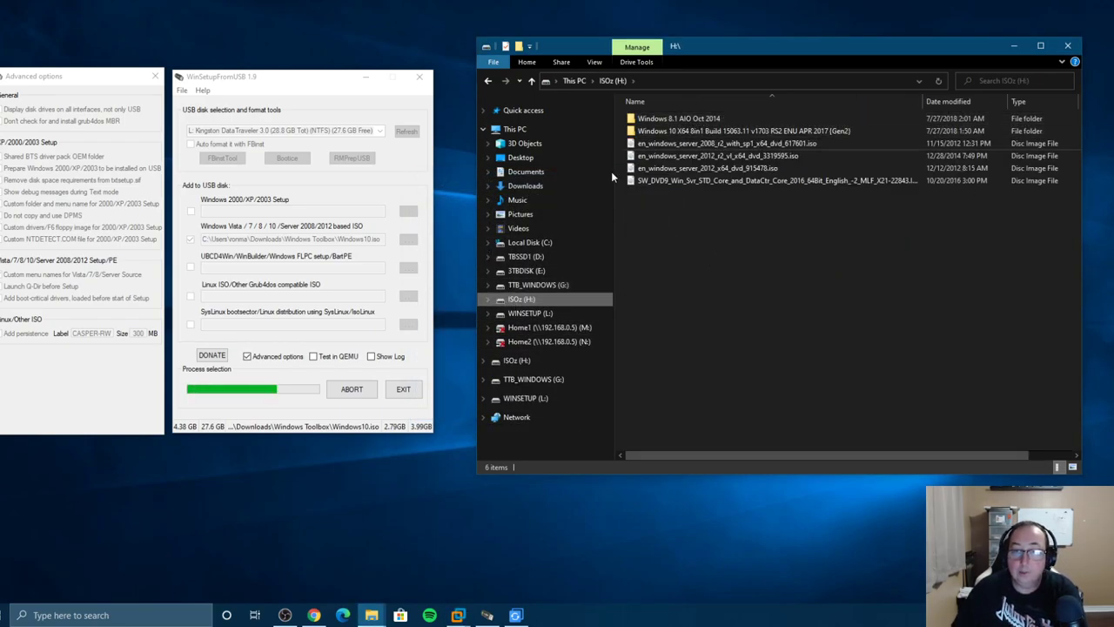
left_click(535, 285)
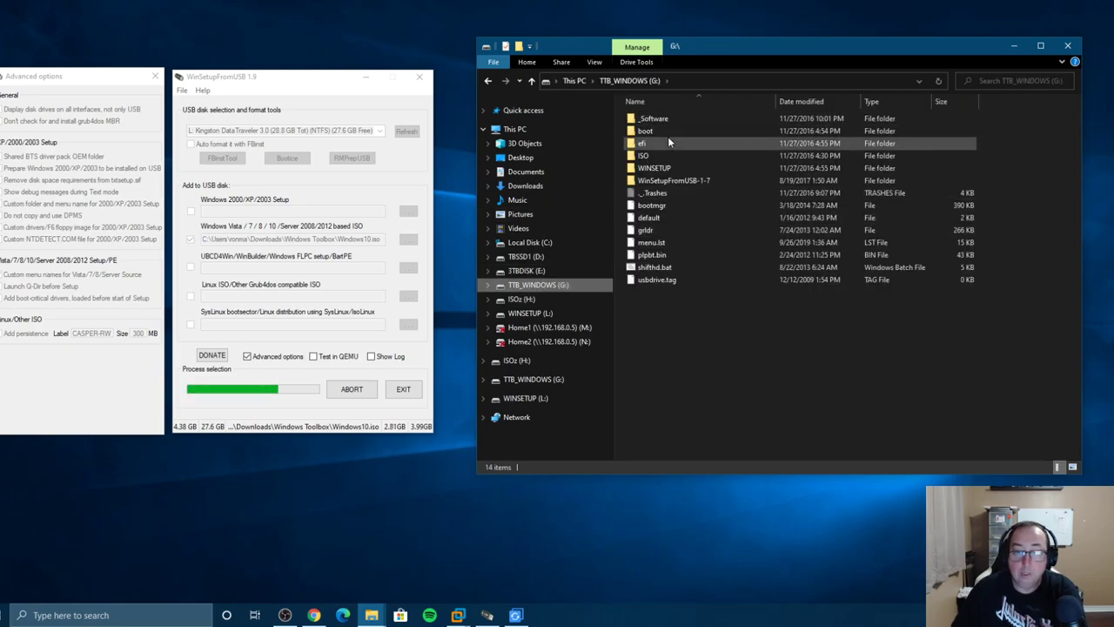
double_click(666, 180)
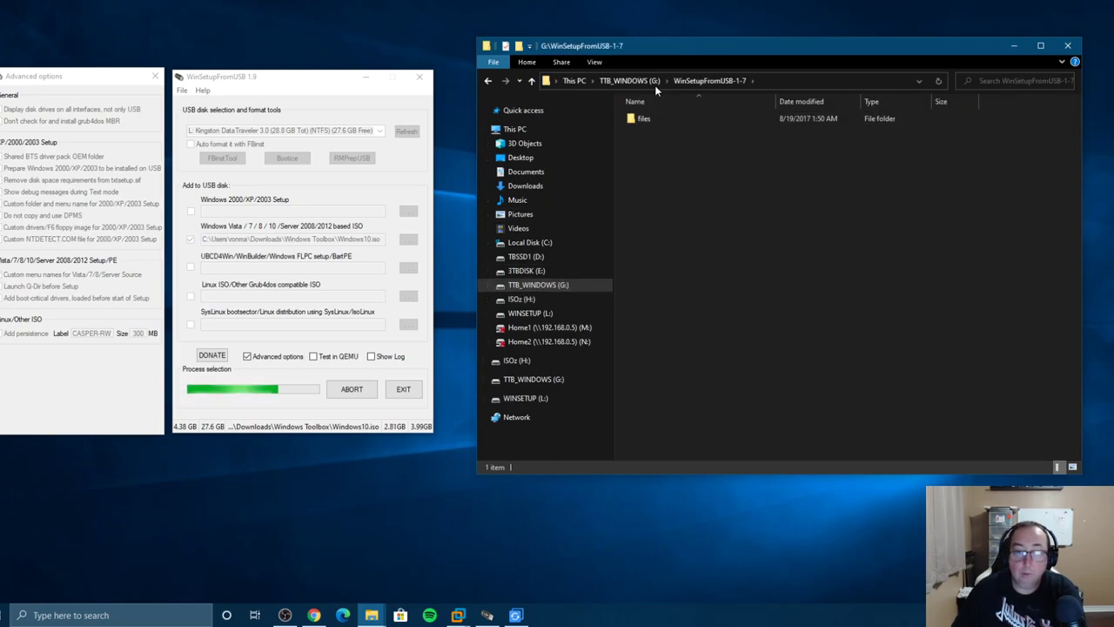
left_click(629, 80)
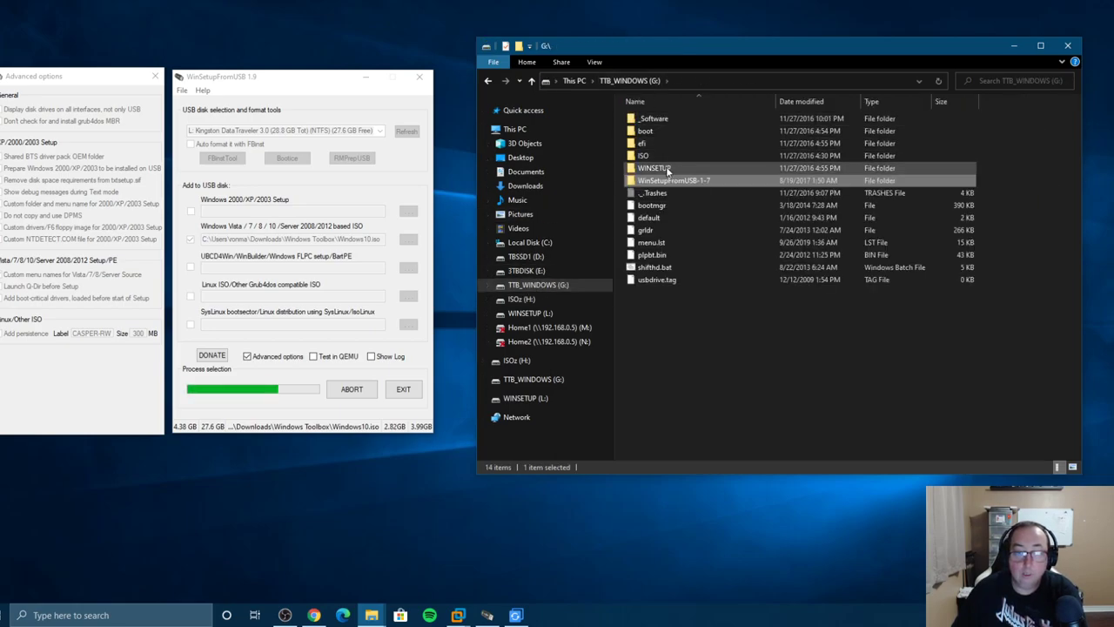
- Find the WinSetupFromUSB-1-8 folder inside _Software on TTB_WINDOWS (G:) and open it
double_click(647, 119)
scroll(692, 335, "down", 3)
scroll(701, 383, "down", 3)
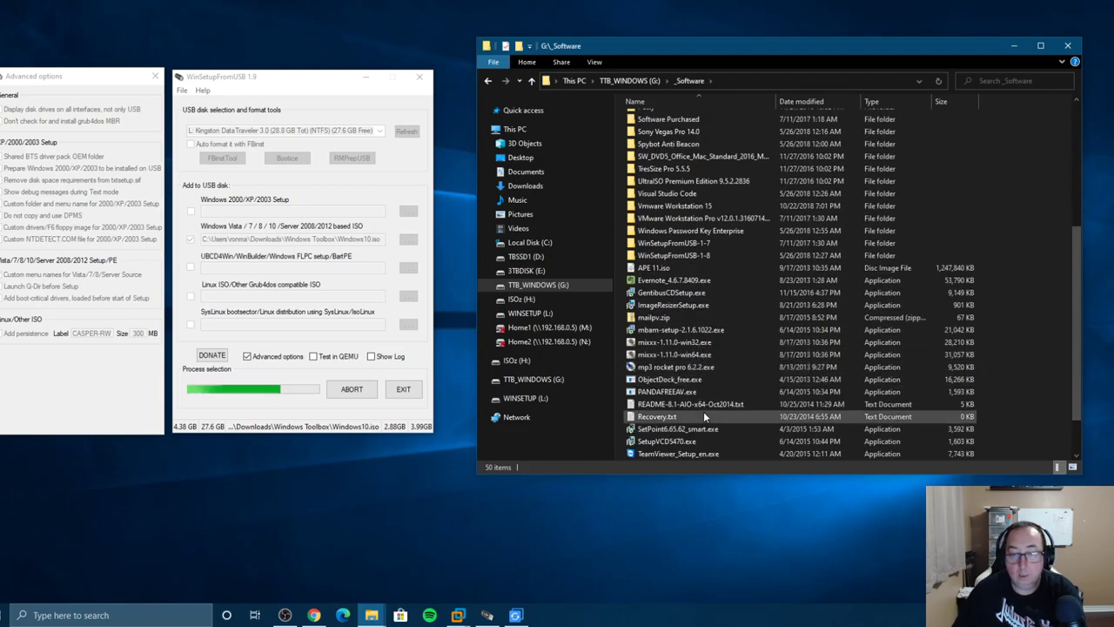
left_click(705, 258)
double_click(705, 257)
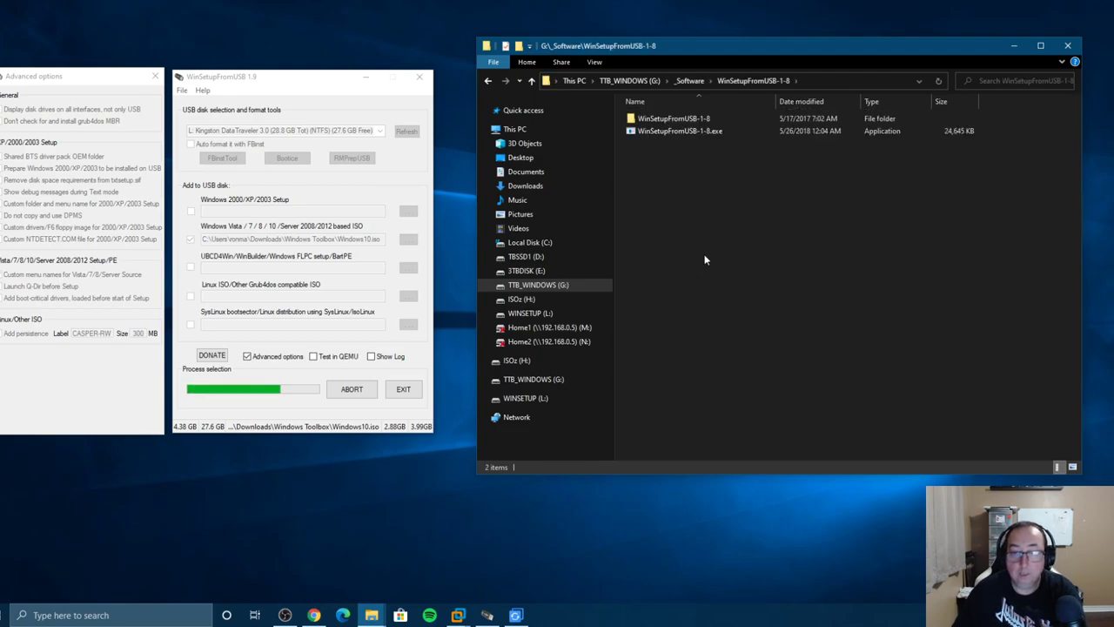
right_click(685, 134)
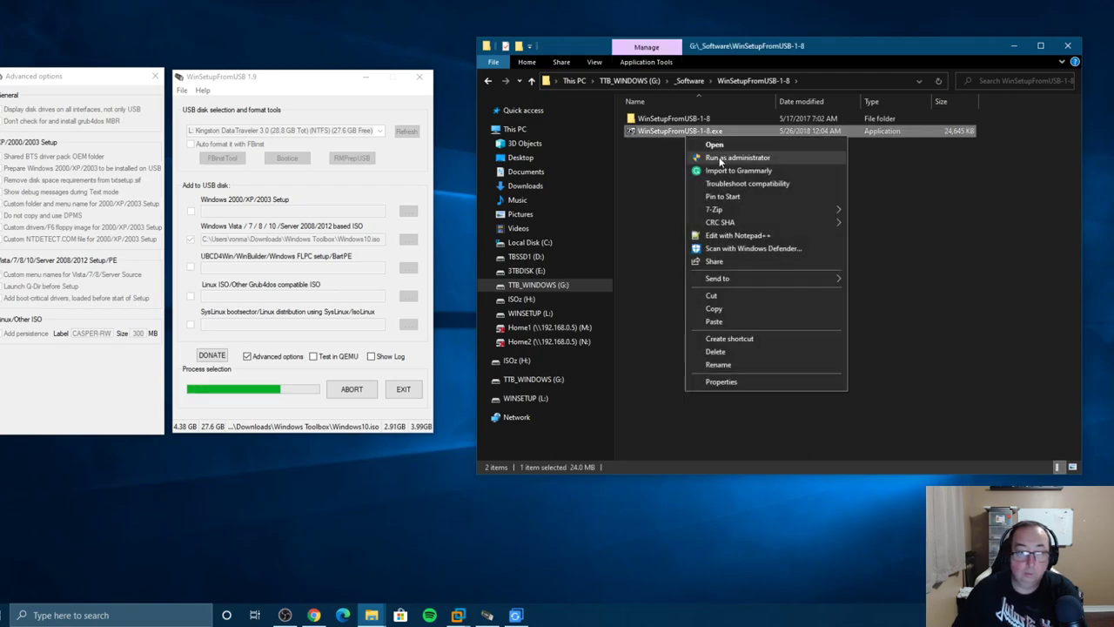
left_click(718, 145)
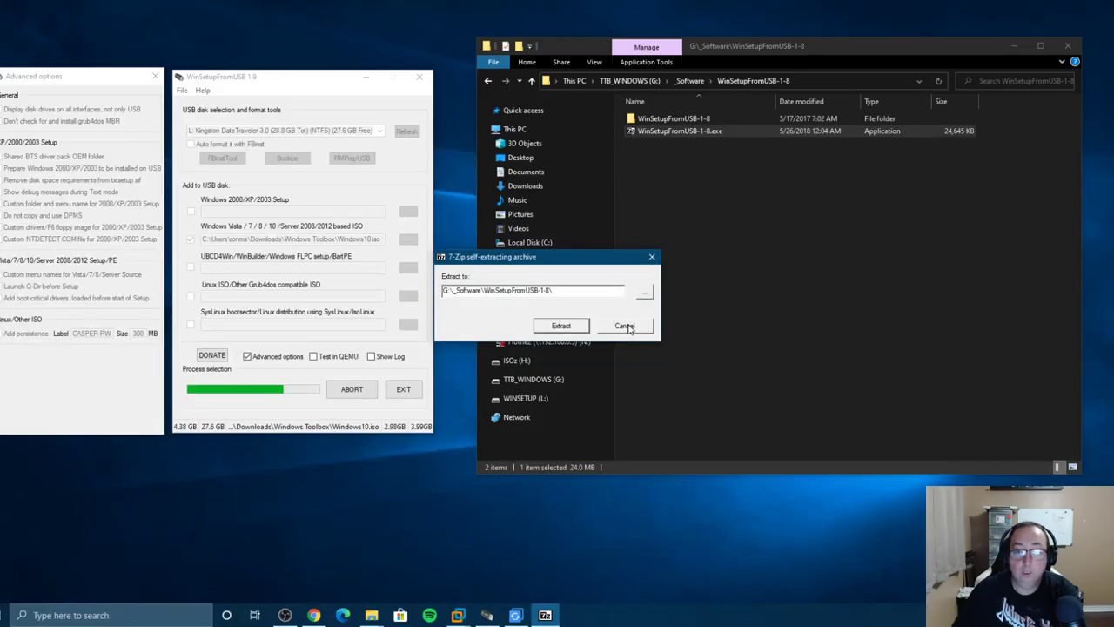
left_click(625, 327)
- Try to launch WinSetupFromUSB_1-8_x64.exe from the inner WinSetupFromUSB-1-8 folder
double_click(675, 119)
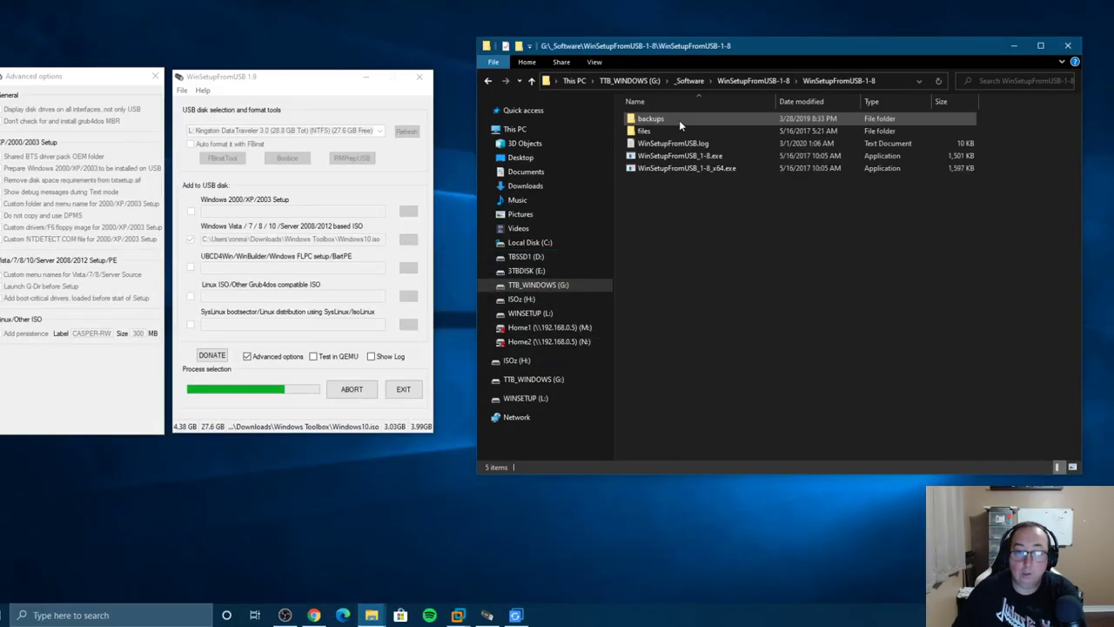
double_click(691, 167)
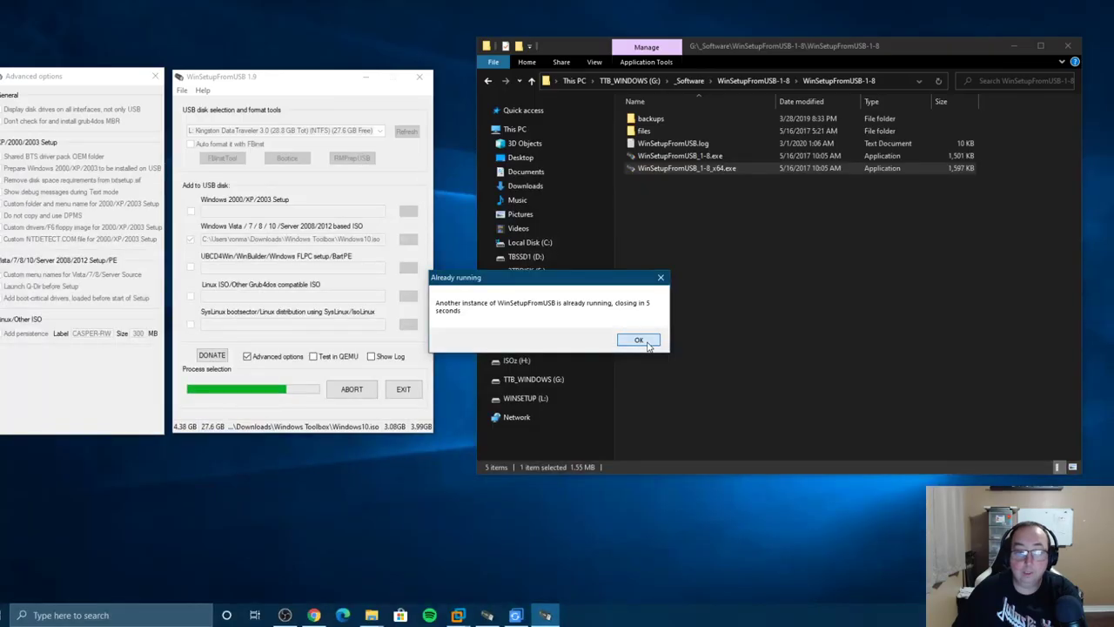
left_click(641, 339)
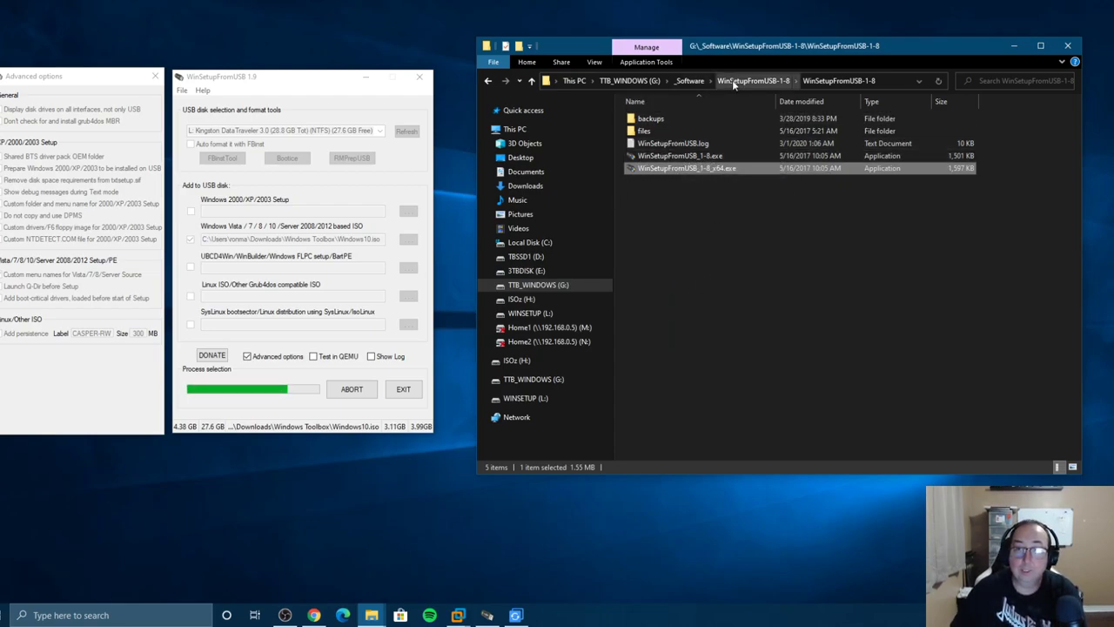
- Look through the tools stored in the _Software folder and return to the root of TTB_WINDOWS (G:)
left_click(682, 83)
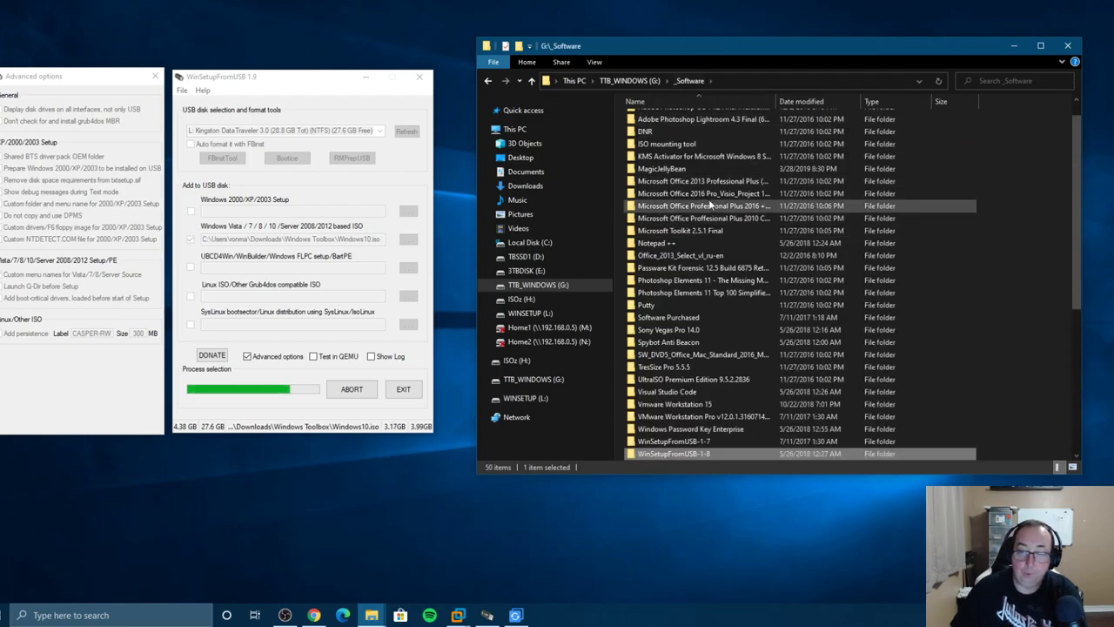
scroll(696, 243, "down", 6)
scroll(686, 340, "up", 7)
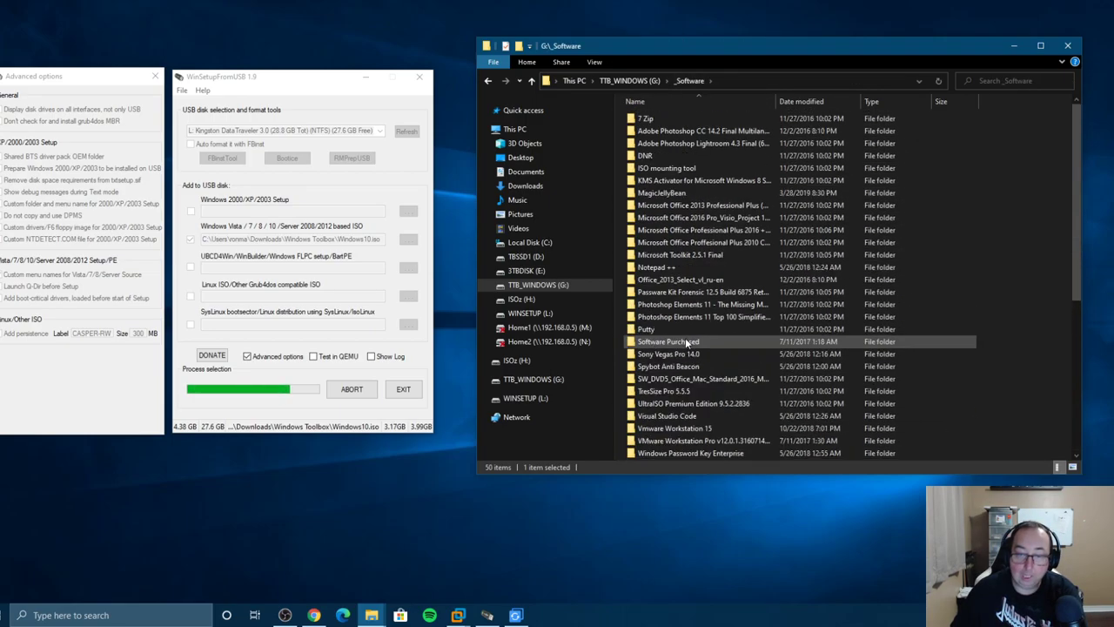
left_click(646, 79)
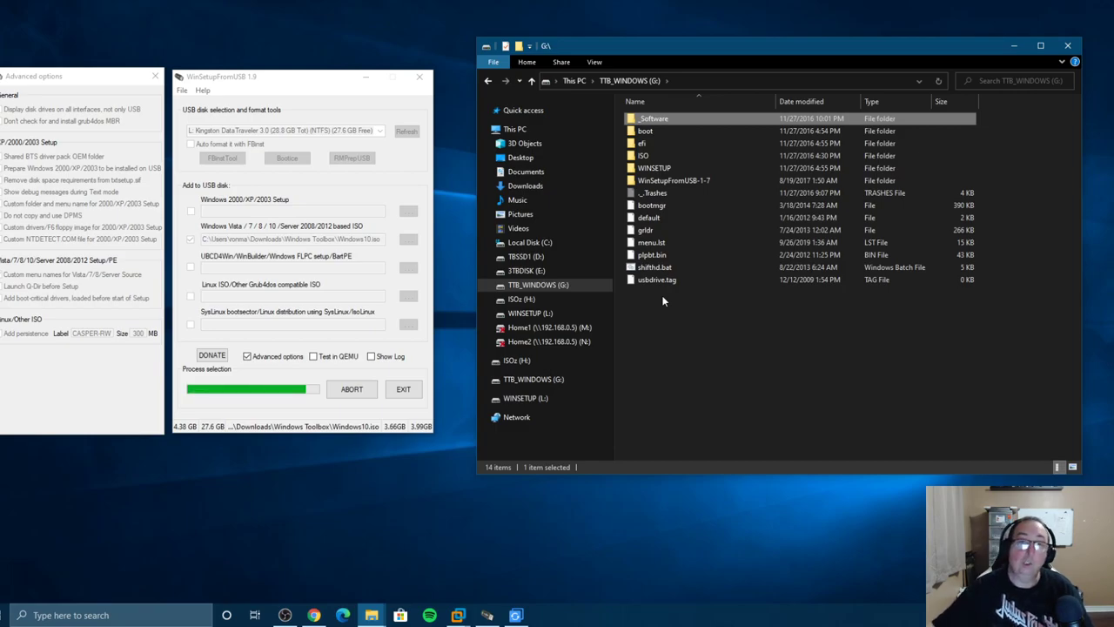
left_click(7, 614)
scroll(80, 424, "down", 10)
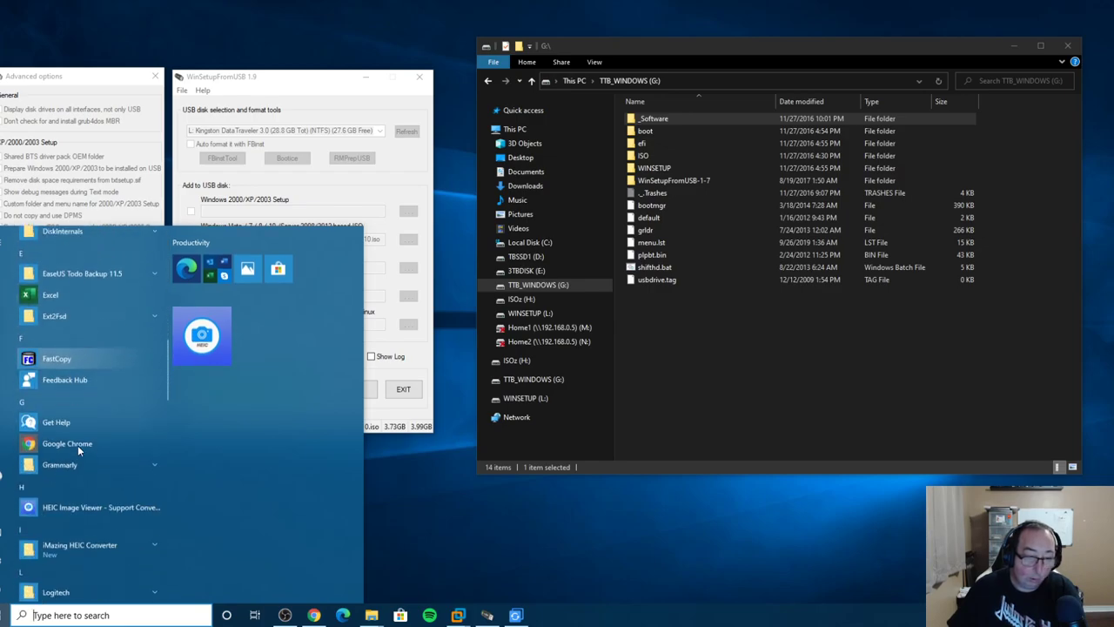
scroll(69, 461, "down", 10)
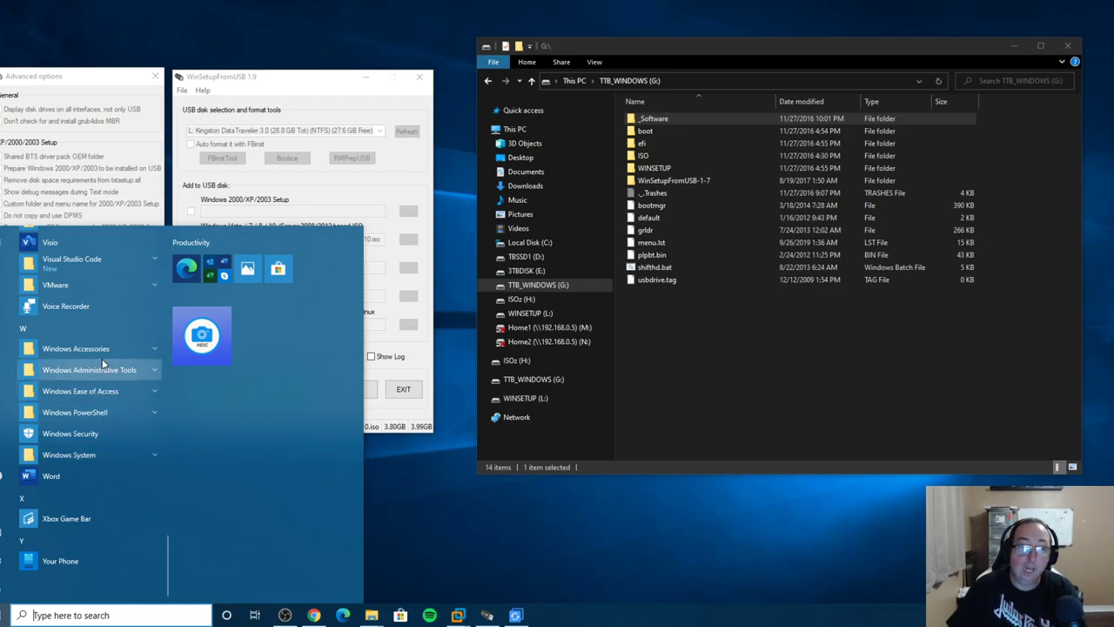
scroll(95, 383, "up", 20)
scroll(98, 394, "up", 2)
left_click(405, 507)
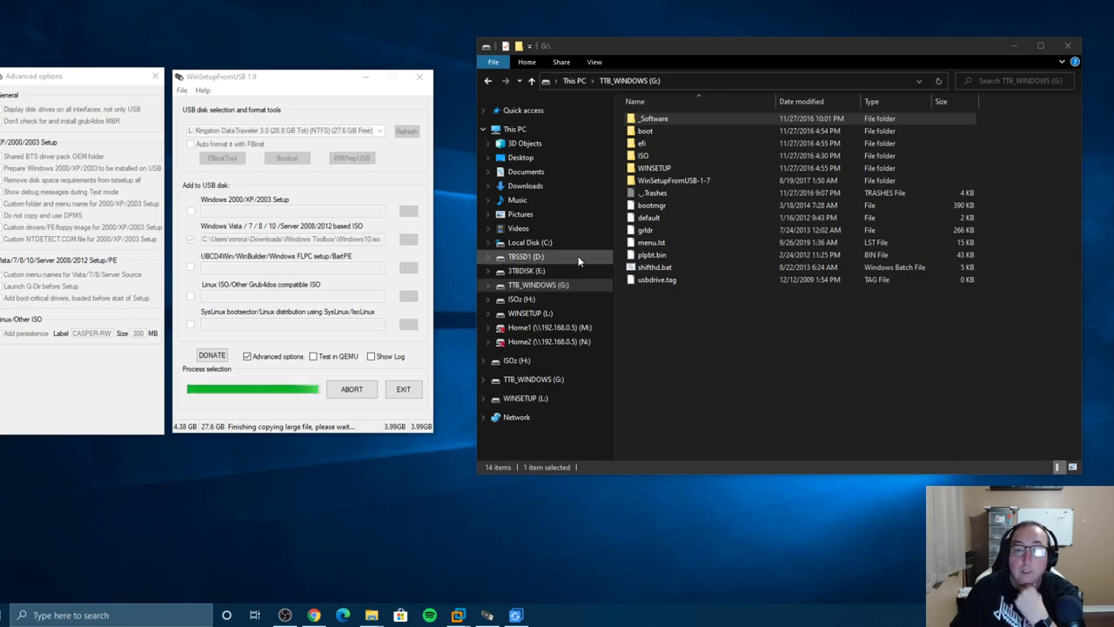
- Compare the WINSETUP folders on TTB_WINDOWS (G:) and WINSETUP (L:), including the contents of Win10 on L:
double_click(661, 168)
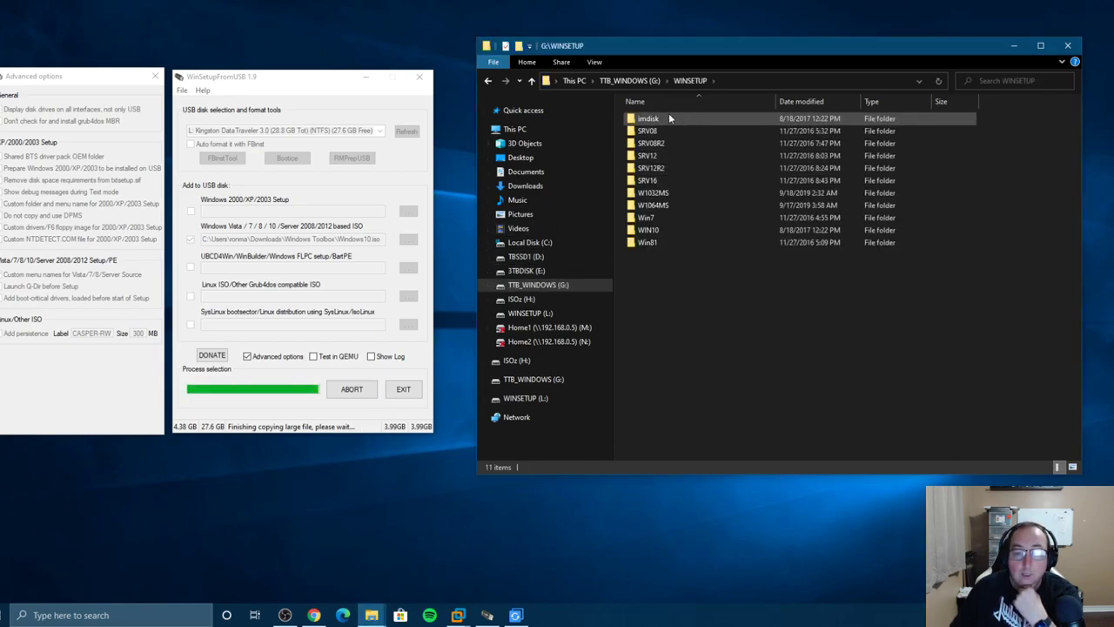
left_click(628, 80)
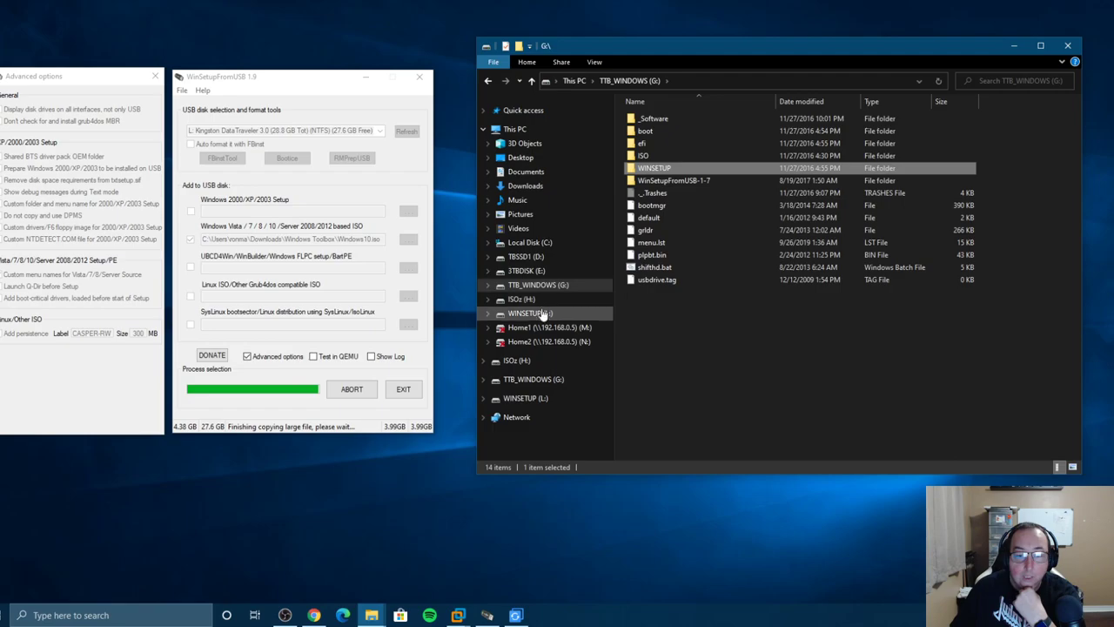
left_click(530, 313)
double_click(652, 169)
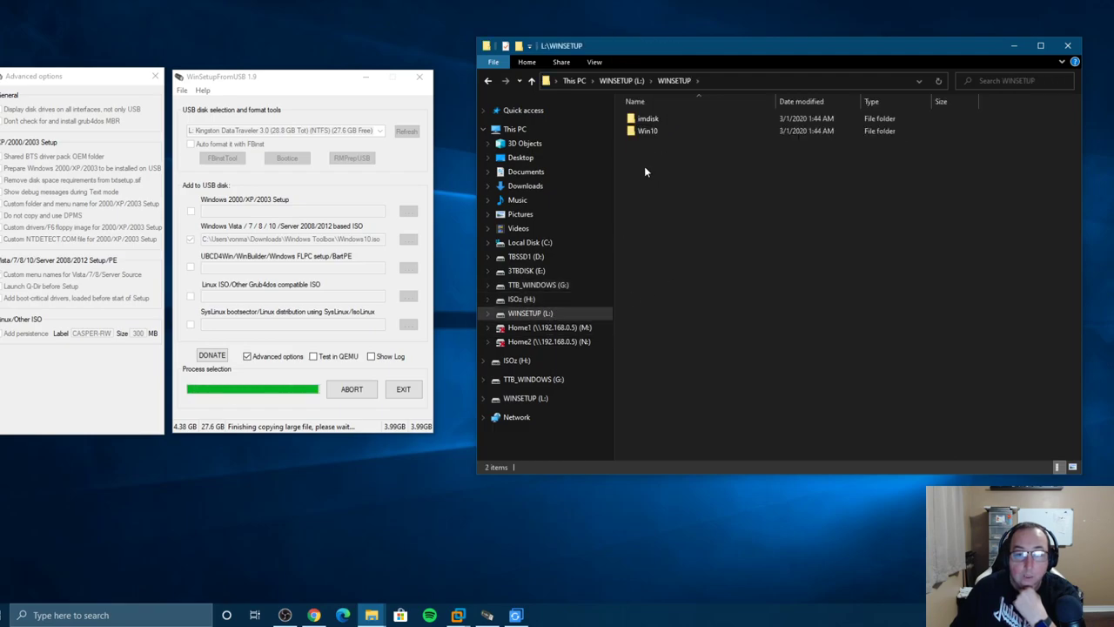
double_click(656, 131)
double_click(668, 113)
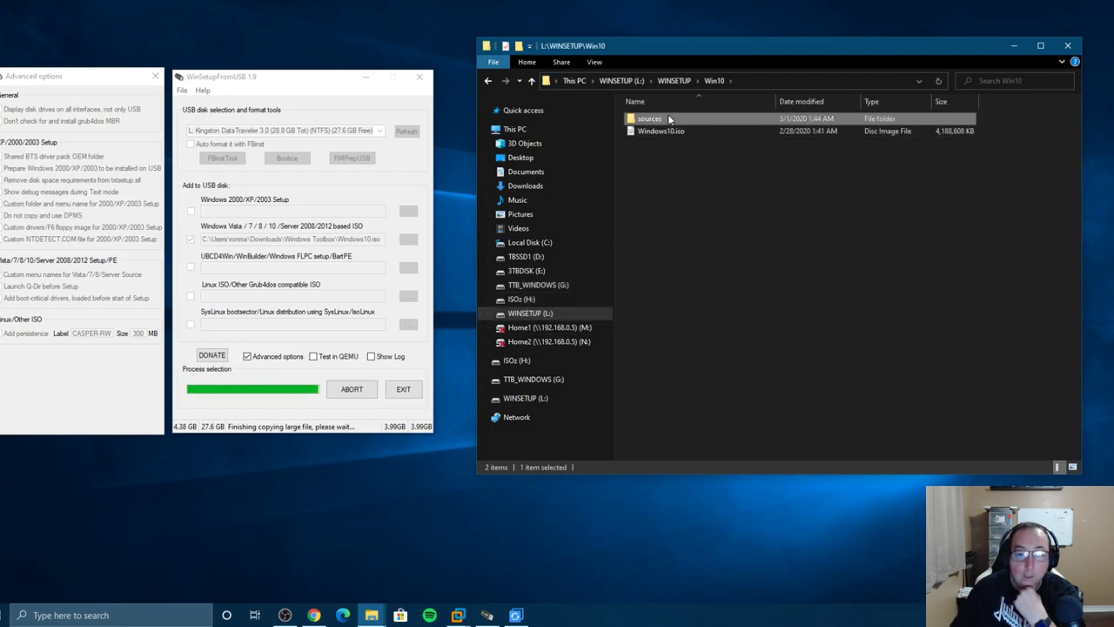
left_click(714, 80)
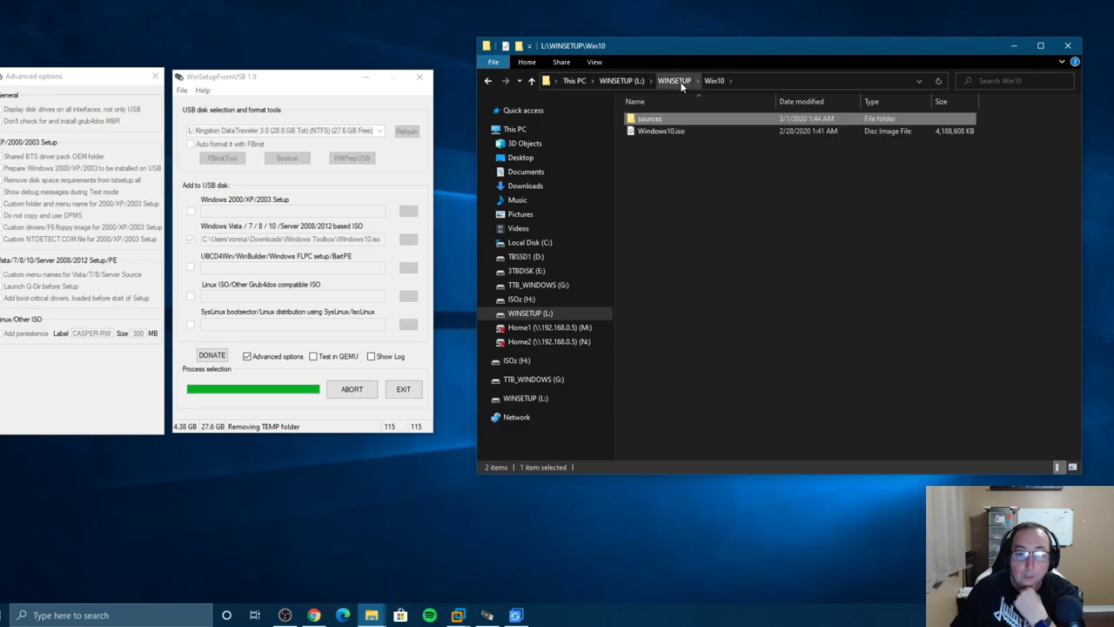
left_click(675, 80)
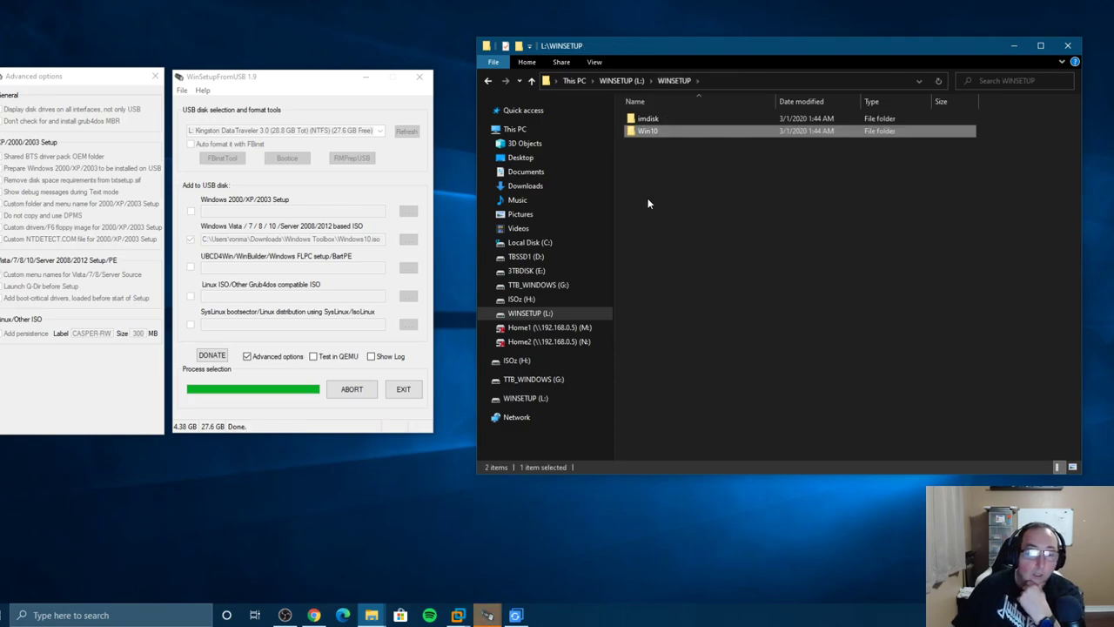
- Bring up the finished-job notice from WinSetupFromUSB and acknowledge it
left_click(487, 614)
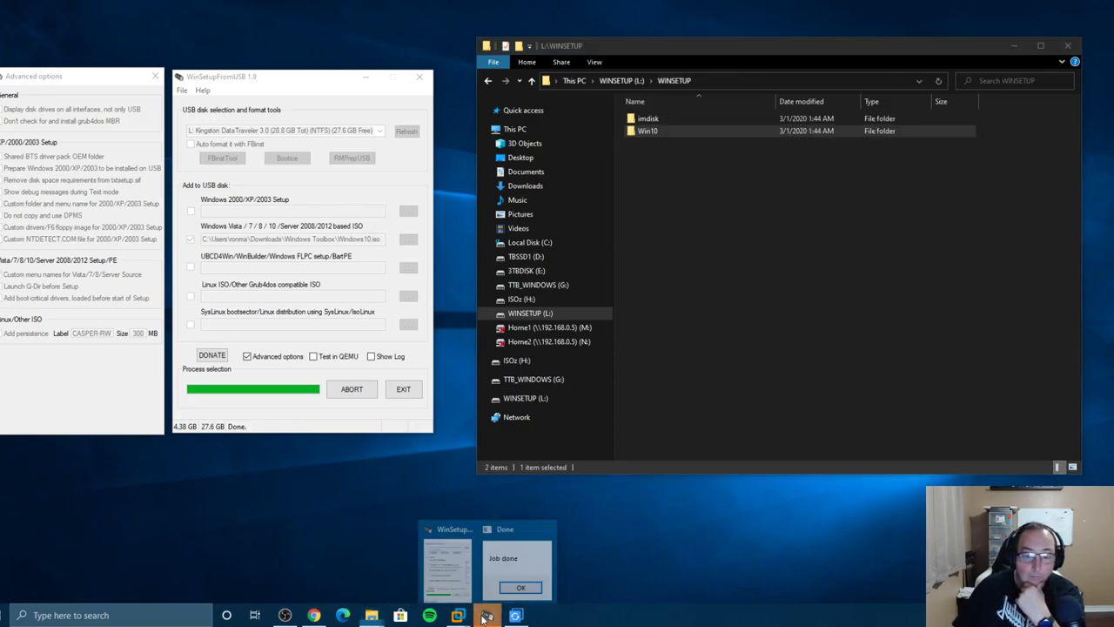
left_click(520, 584)
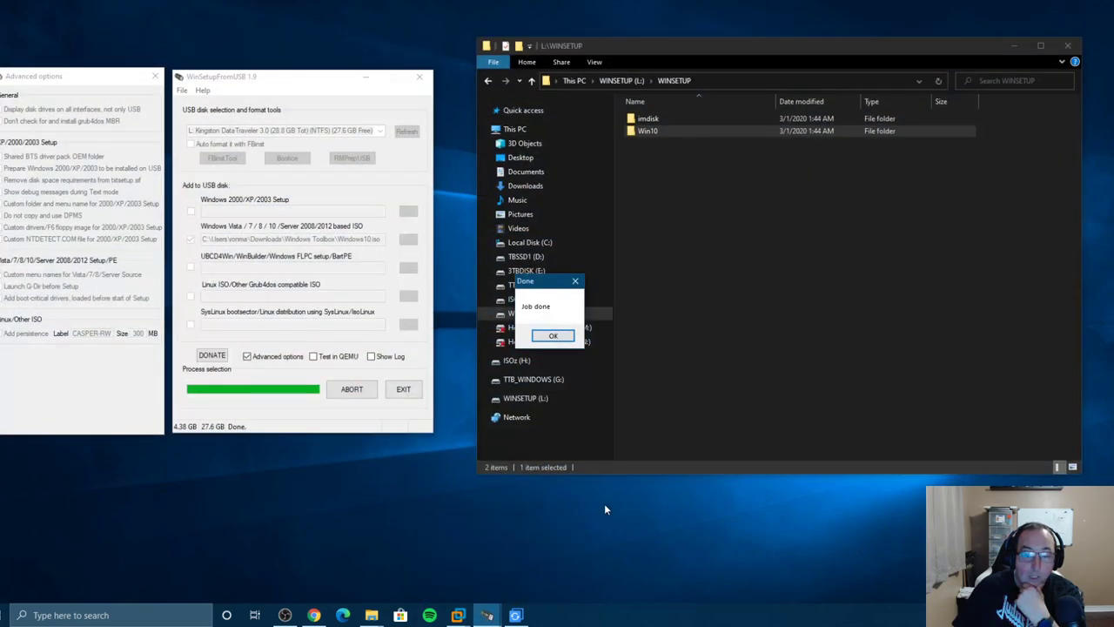
left_click(557, 338)
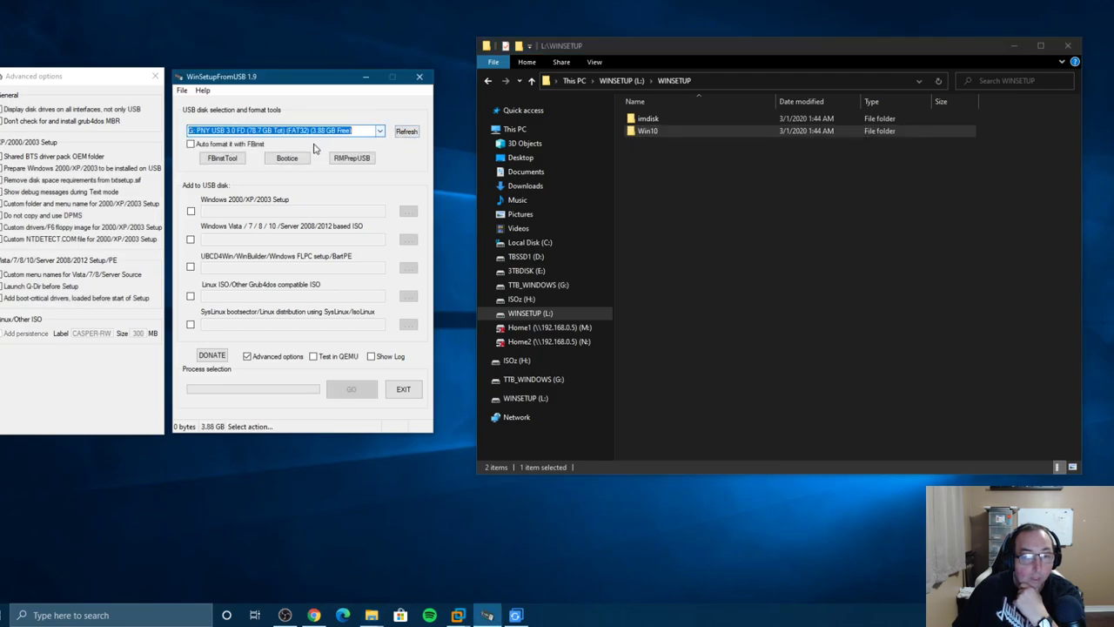
- Select the L: Kingston DataTraveler 3.0 as the USB disk and launch a QEMU boot test of it
left_click(382, 132)
left_click(287, 157)
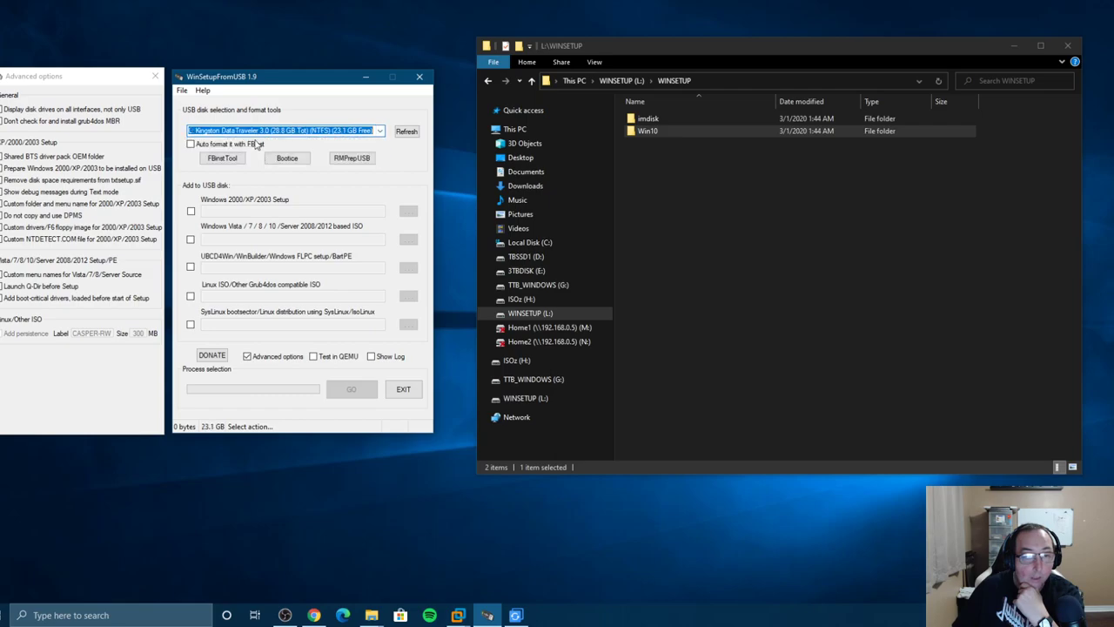
left_click(314, 355)
left_click(351, 392)
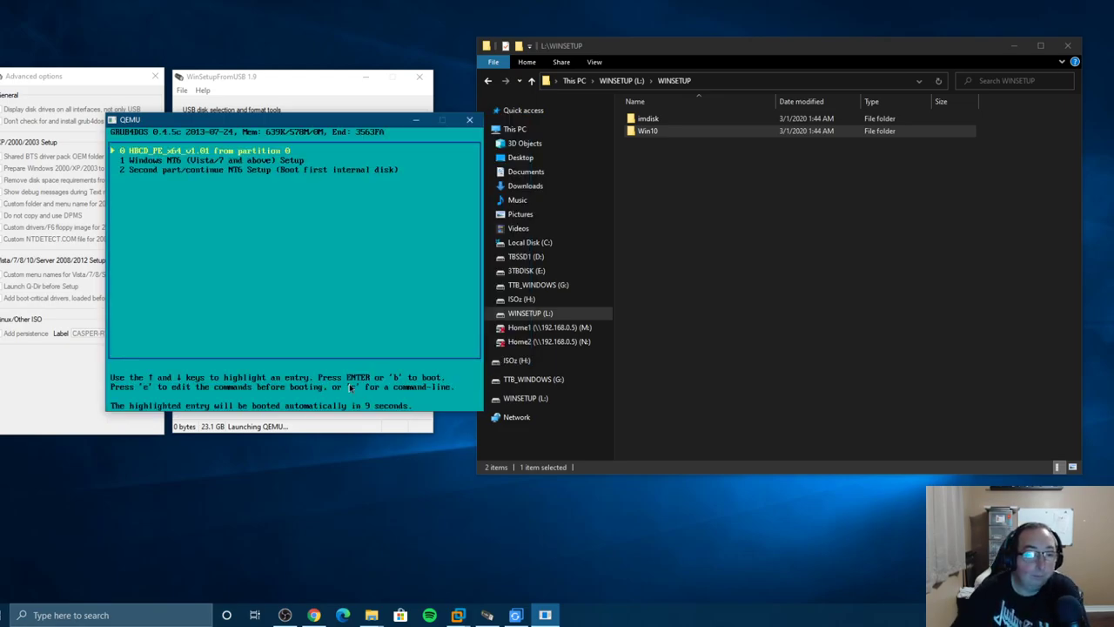
- Boot the Windows NT6 (Vista/7 and above) Setup entry from the GRUB4DOS menu of the Kingston drive
key("Up")
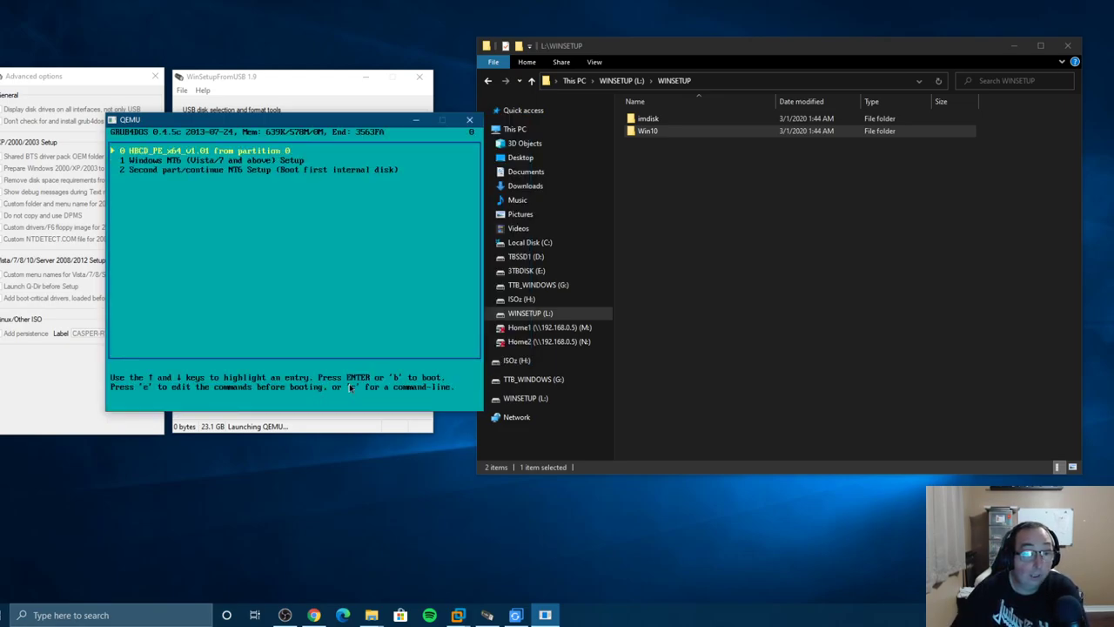
key("Down")
key("Down")
key("Up")
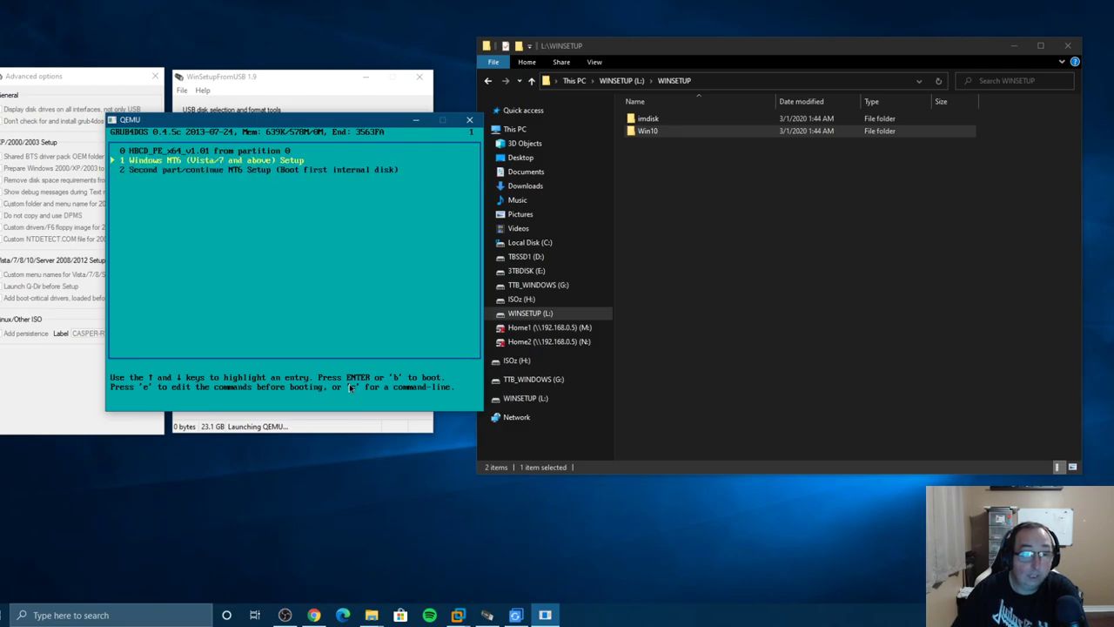
key("Return")
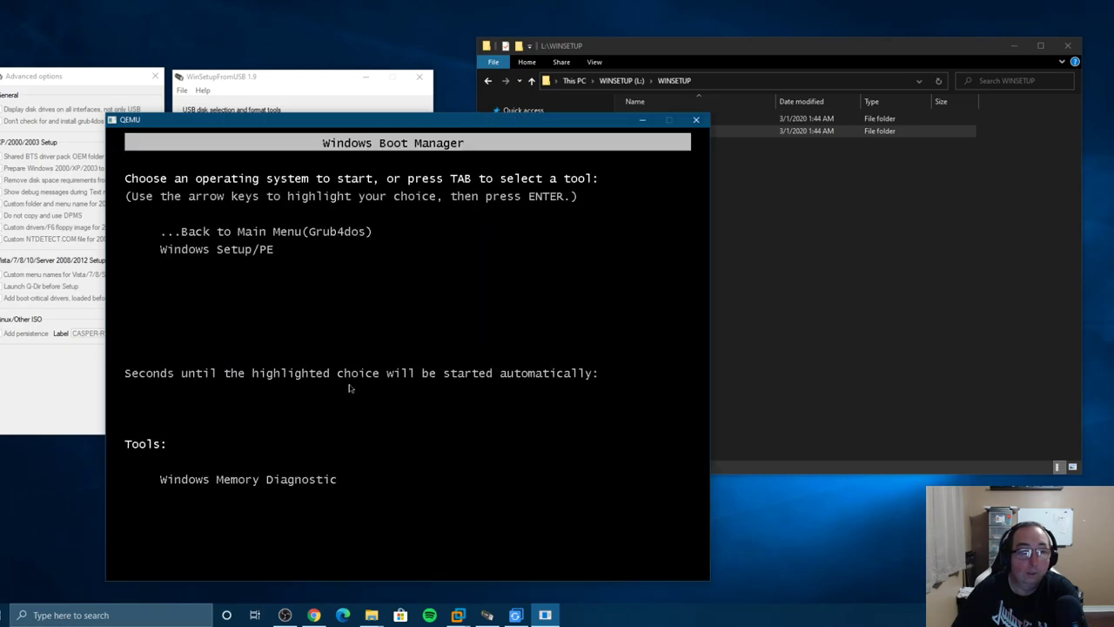
- Check the Windows Setup/PE entry in Windows Boot Manager and go back to the Grub4dos main menu
key("Down")
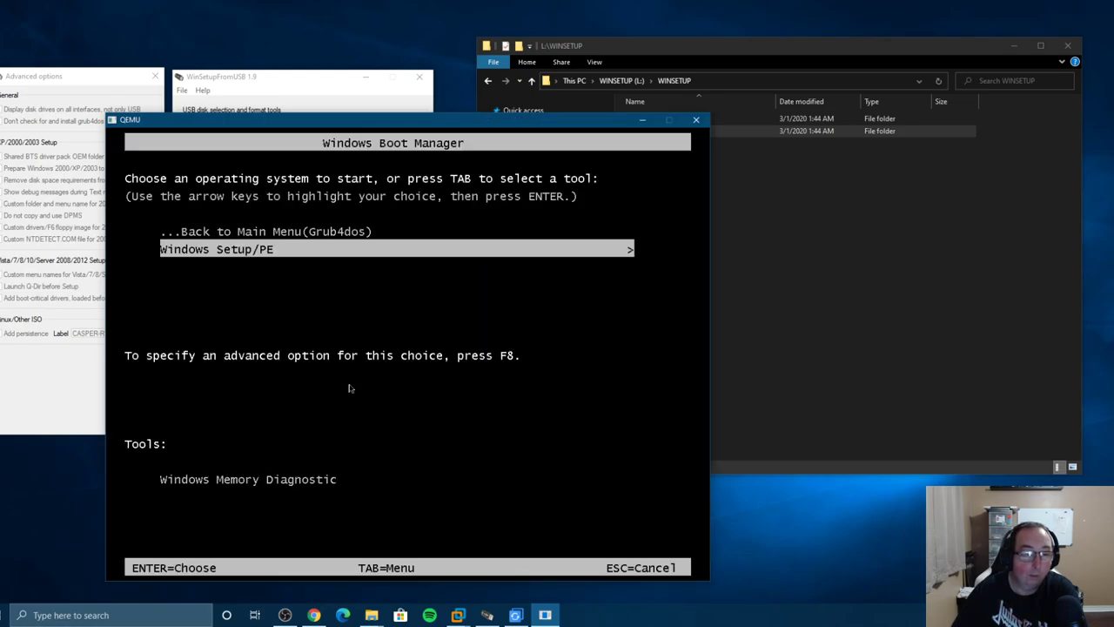
key("Up")
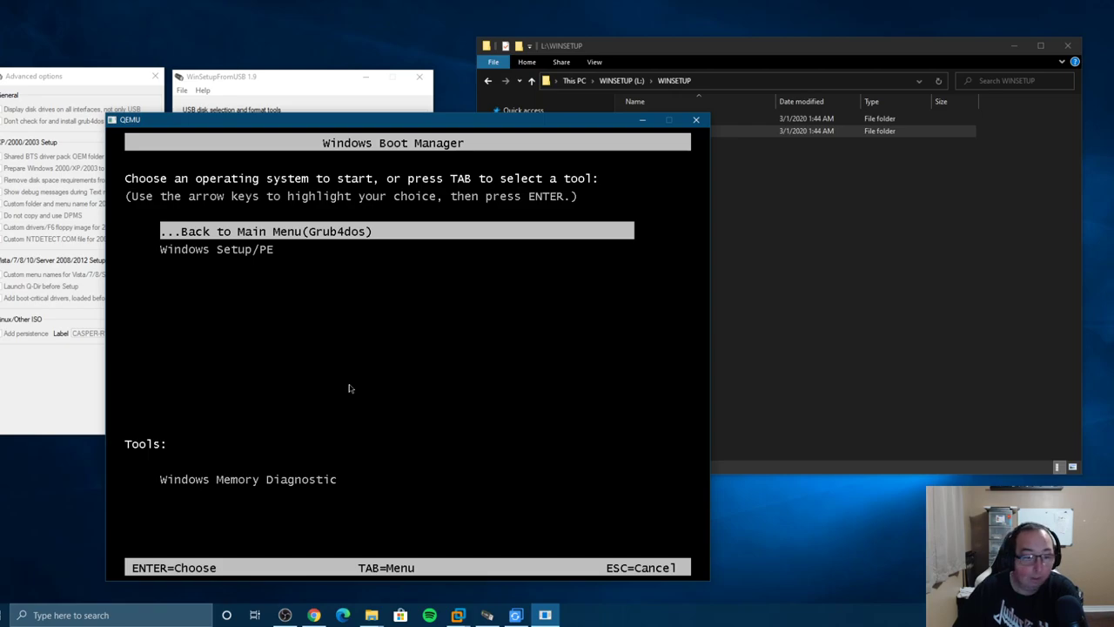
key("Return")
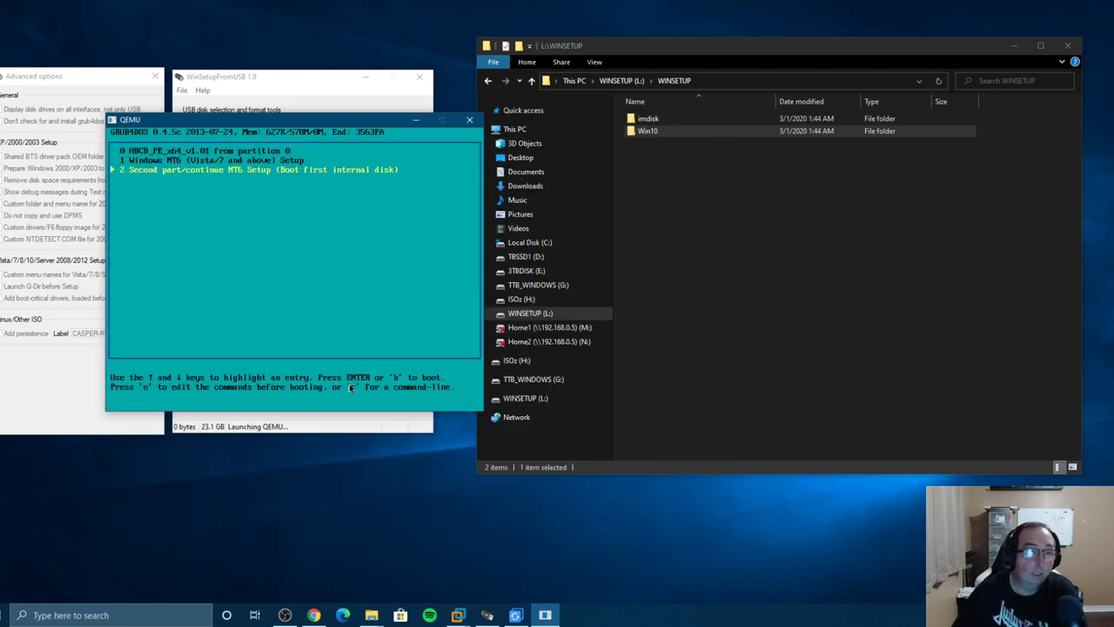
- Try booting the Second part/continue NT6 Setup entry with repeated restarts, and close the QEMU test
key("0")
key("2")
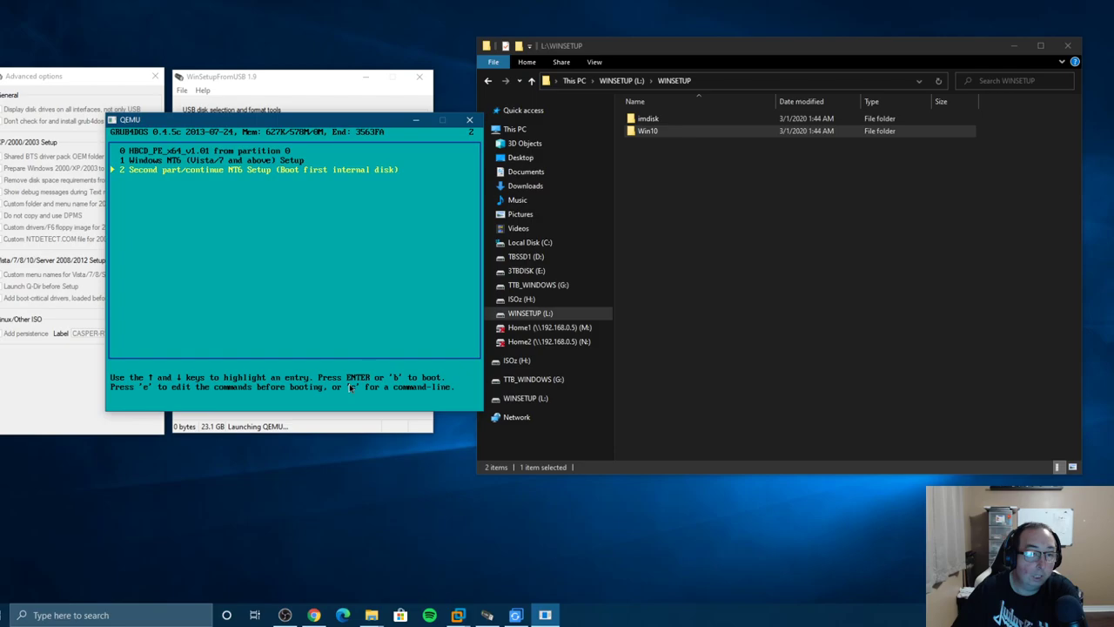
key("Return")
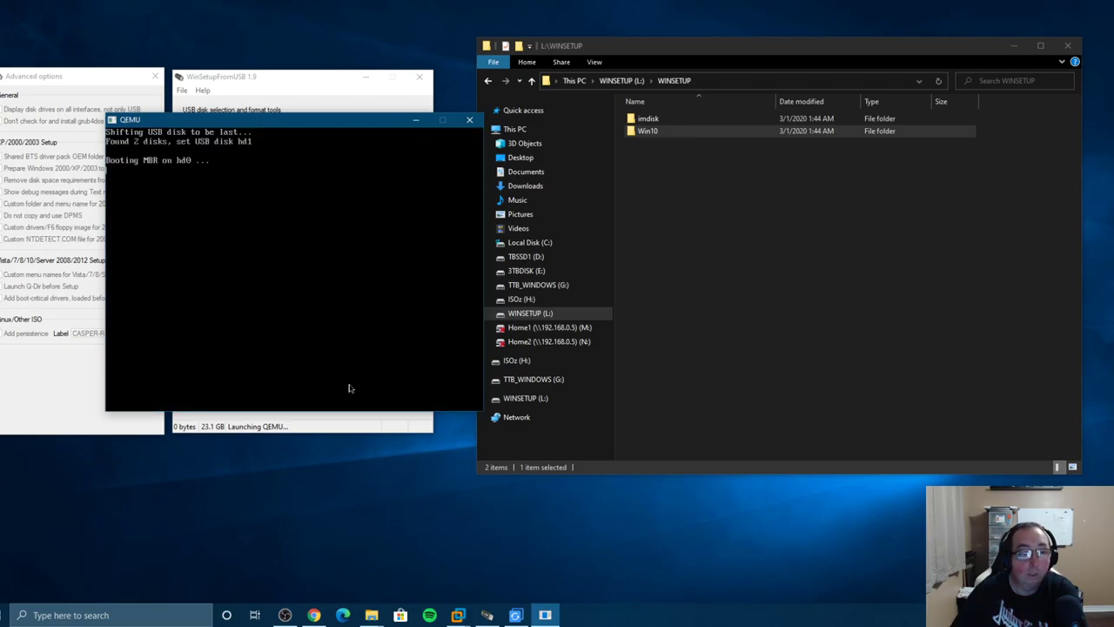
key("Return")
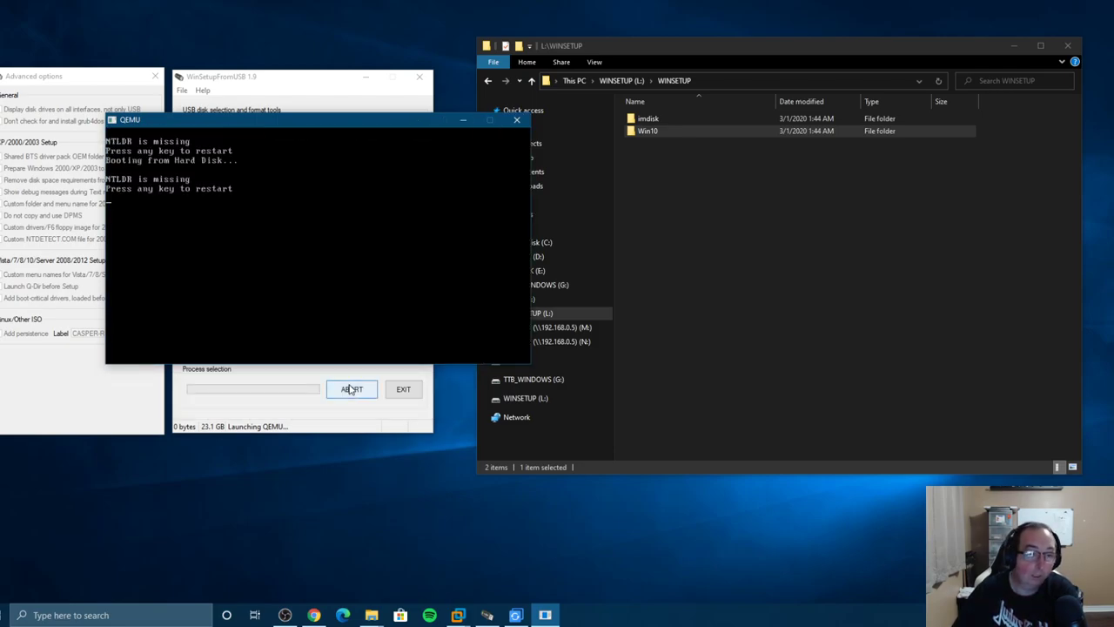
key("Return")
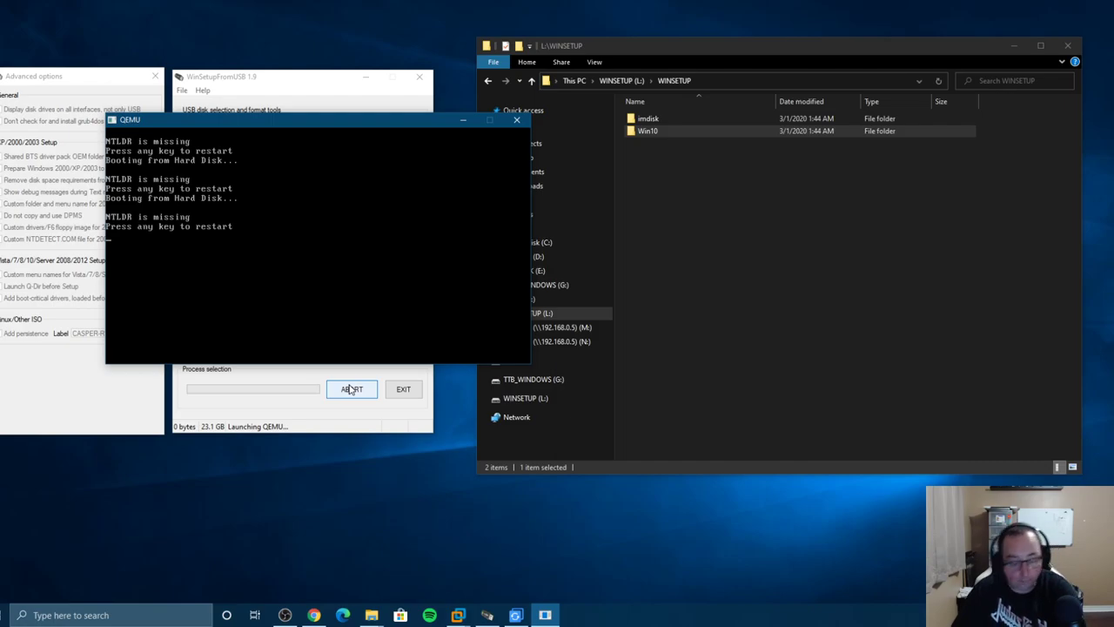
key("Return")
key("Return")
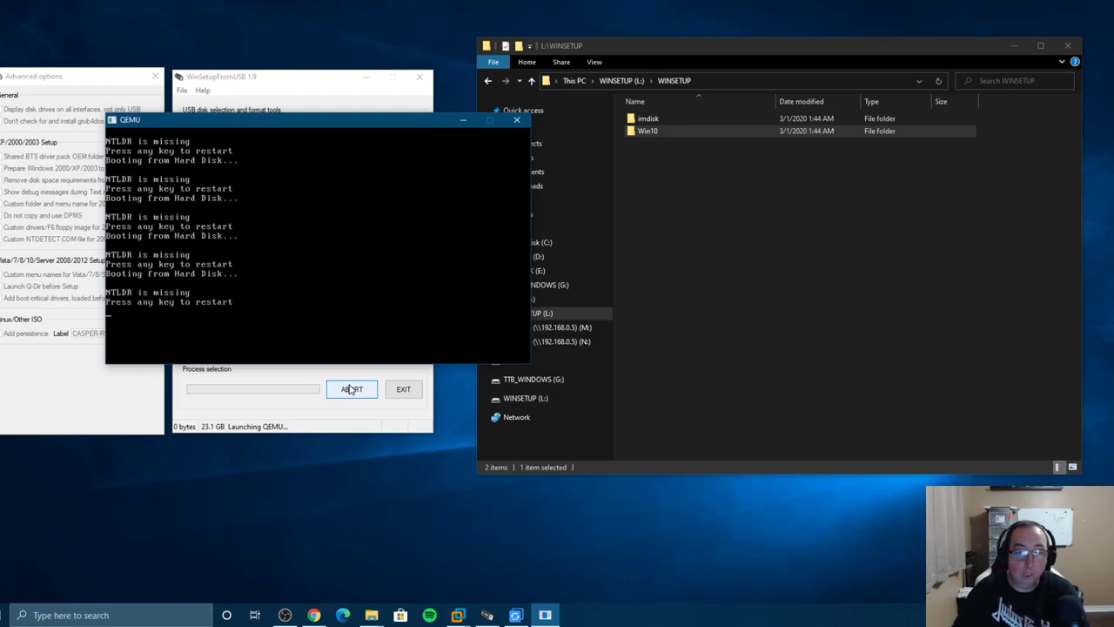
left_click(516, 120)
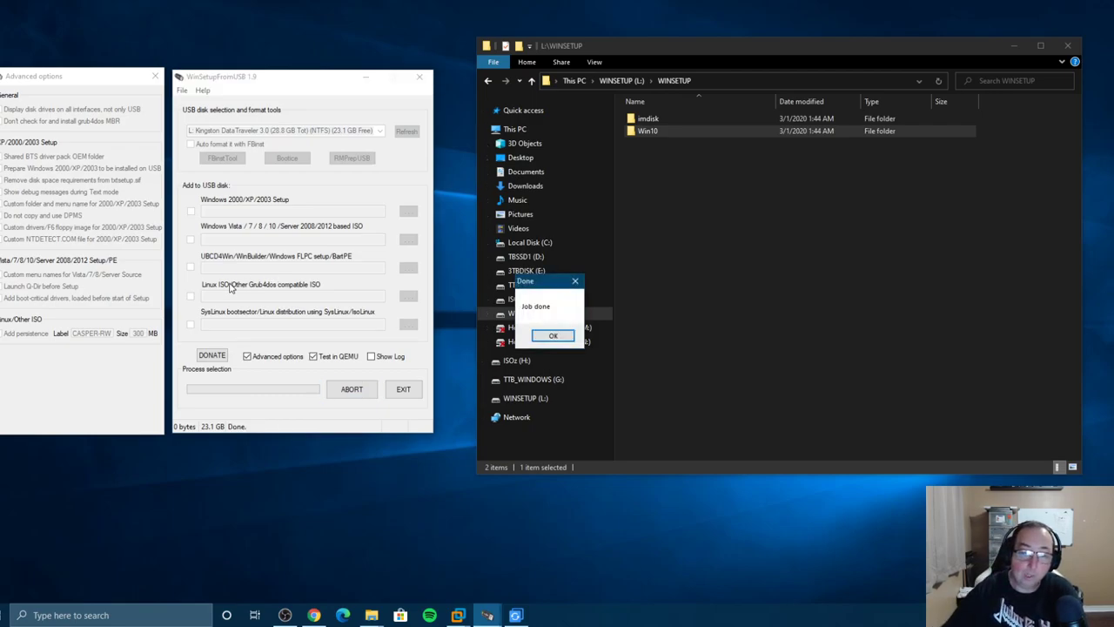
left_click(553, 336)
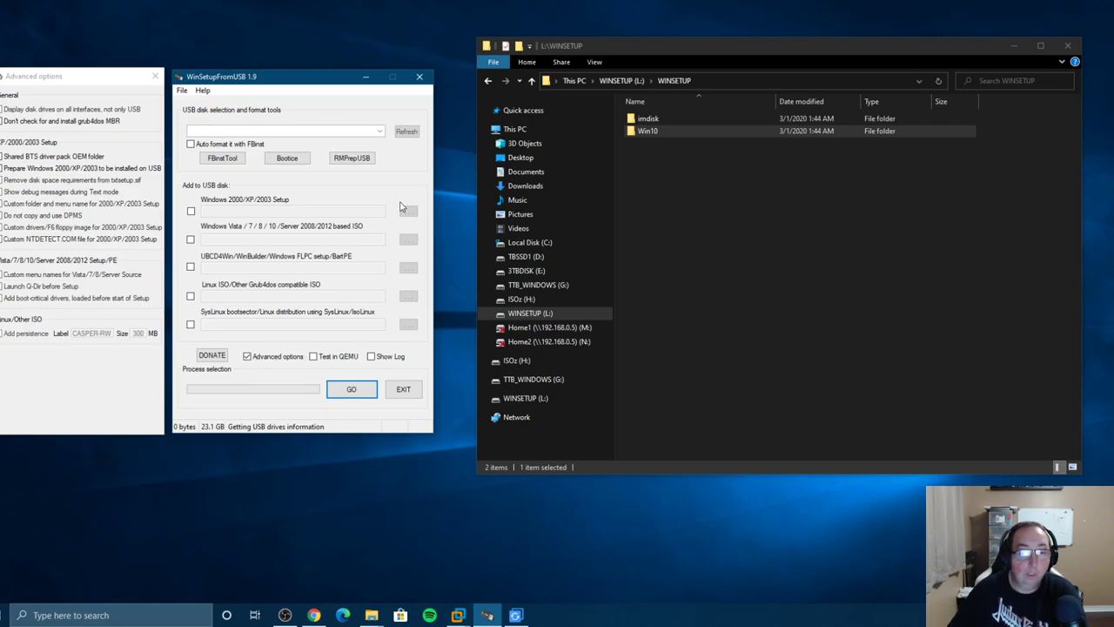
- Refresh the USB drive list, select the G: PNY USB 3.0 FD, and launch a QEMU boot test of it
left_click(406, 131)
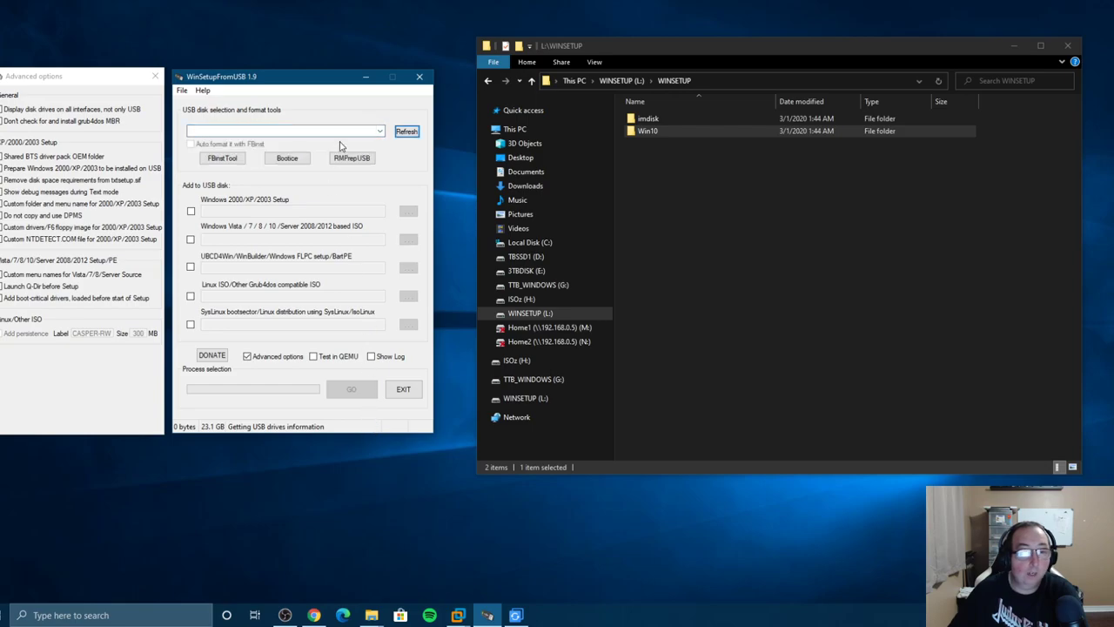
left_click(380, 131)
left_click(371, 132)
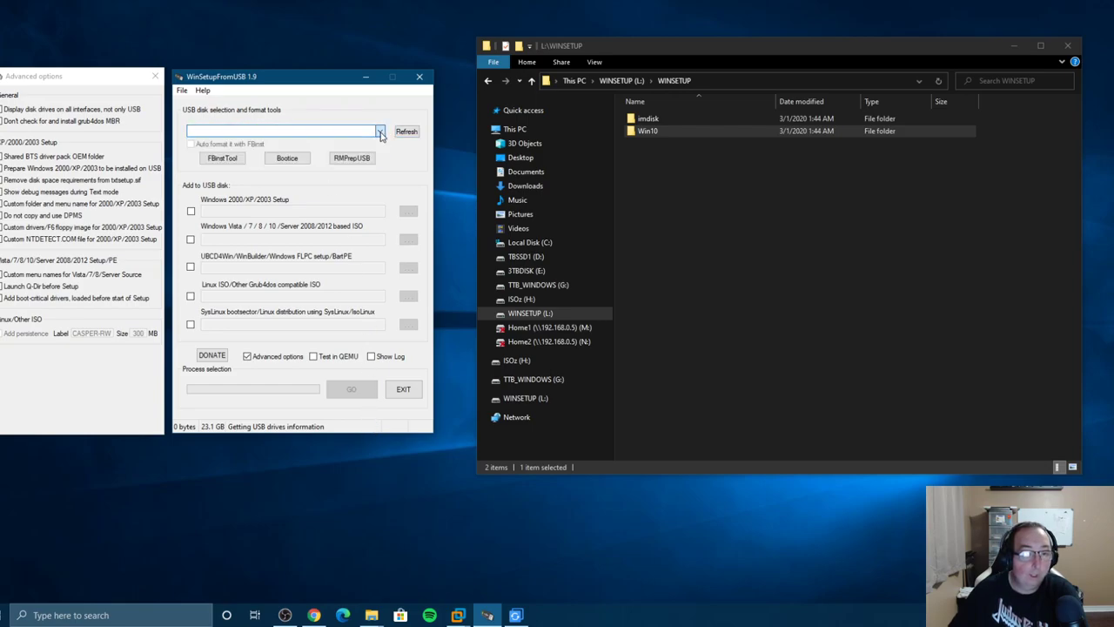
left_click(372, 131)
left_click(344, 145)
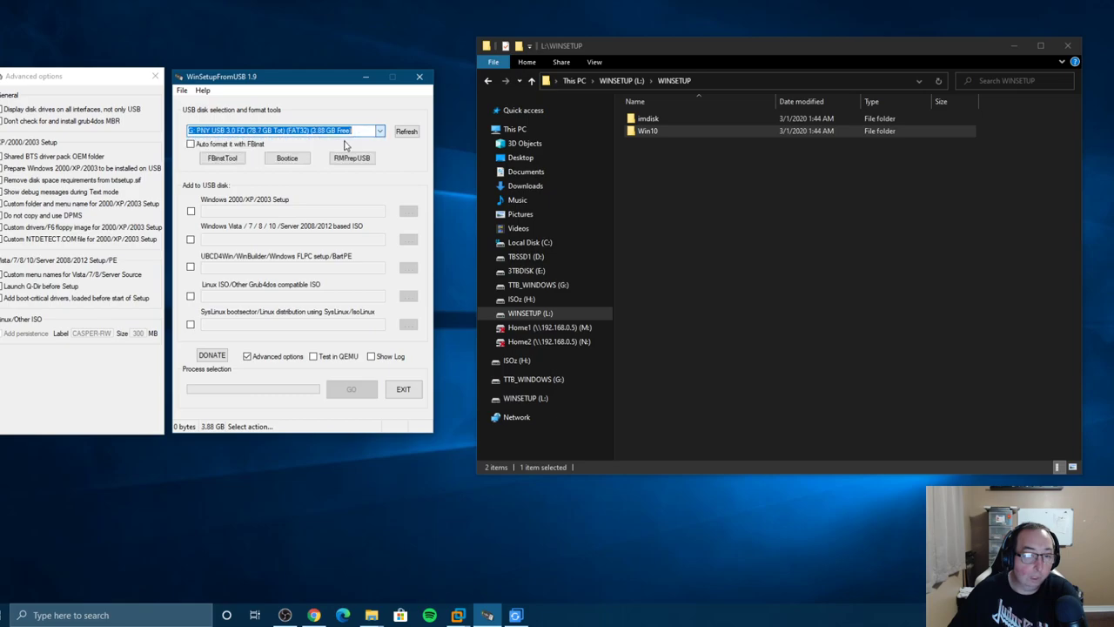
left_click(315, 357)
left_click(343, 392)
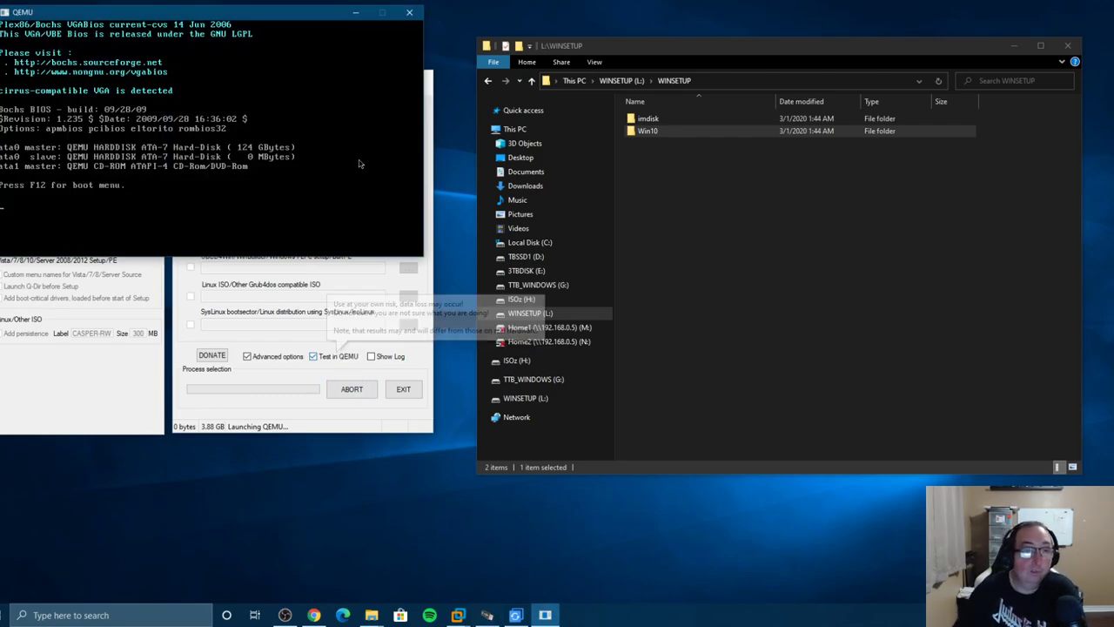
- Move the QEMU window fully into view and boot the Windows NT6 (Vista/7 and above) Setup entry of the PNY drive
left_click_drag(302, 14, 387, 49)
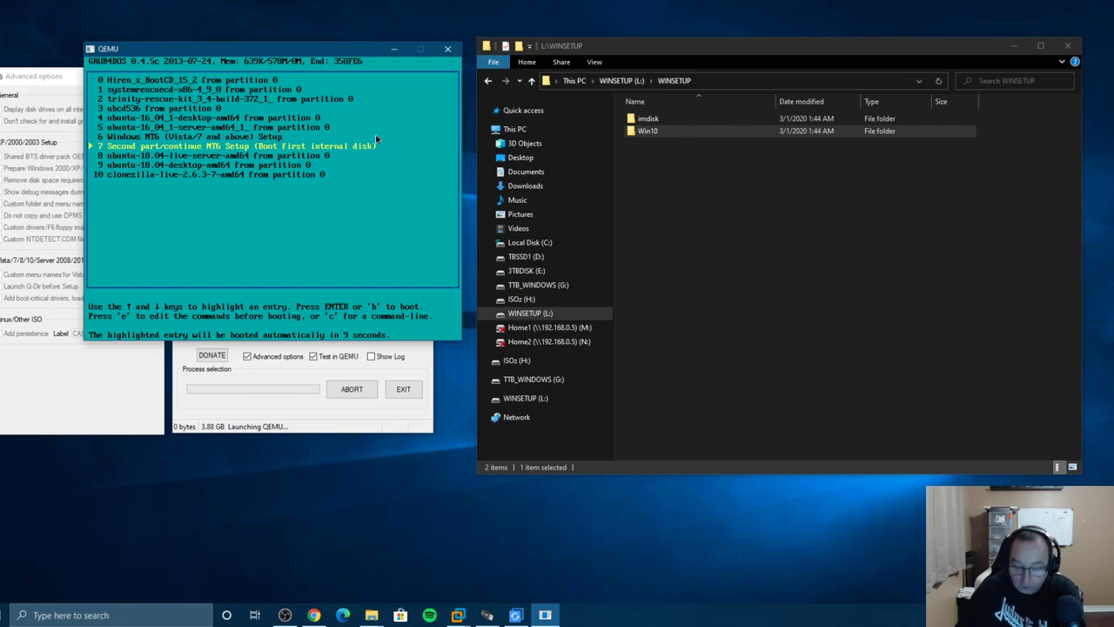
key("Up")
key("Up")
key("Up")
key("Down")
key("Down")
key("Down")
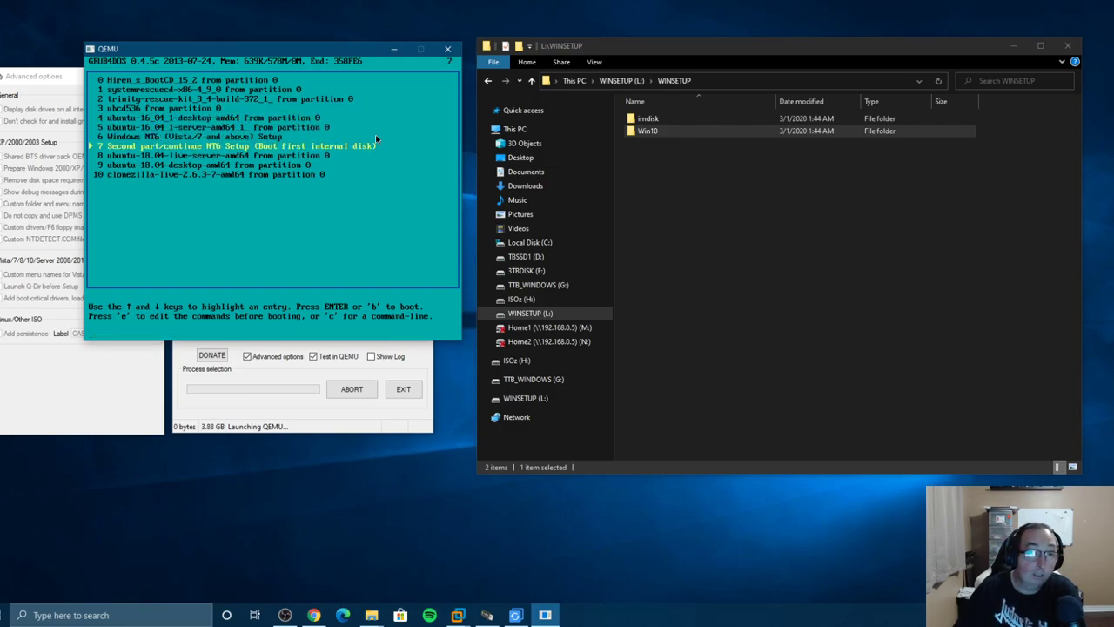
key("Return")
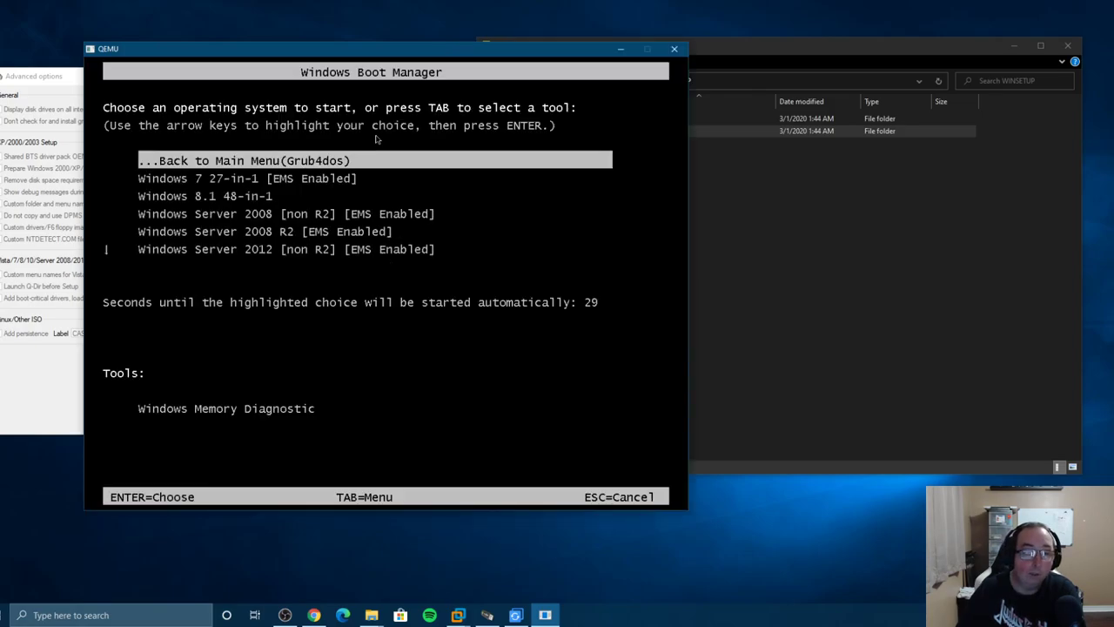
- Look through the Windows versions in Windows Boot Manager and start Windows 10 64 Bit - MSFT Original
key("Down")
key("Down")
key("Down")
key("Down")
key("Down")
key("Down")
key("Down")
key("Down")
key("Down")
key("Down")
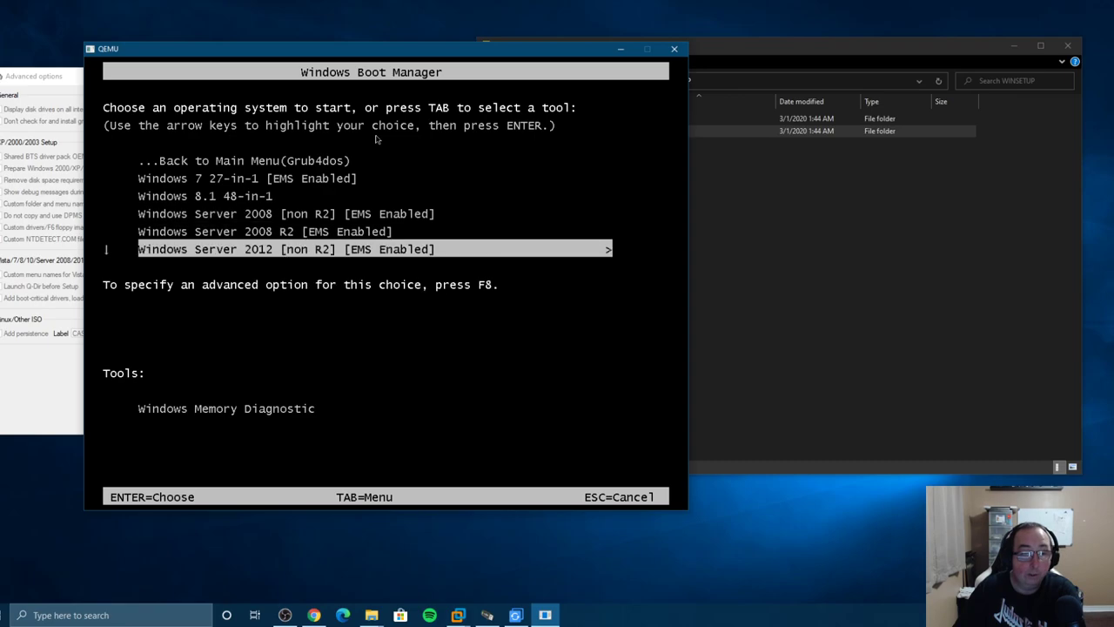
key("Up")
key("Down")
key("Up")
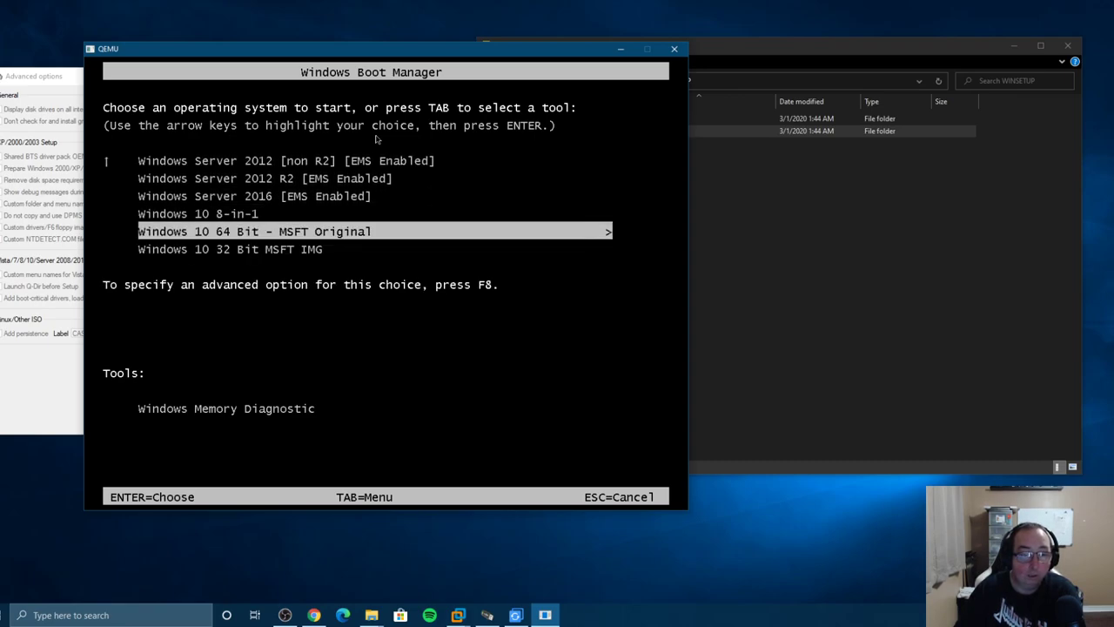
key("Return")
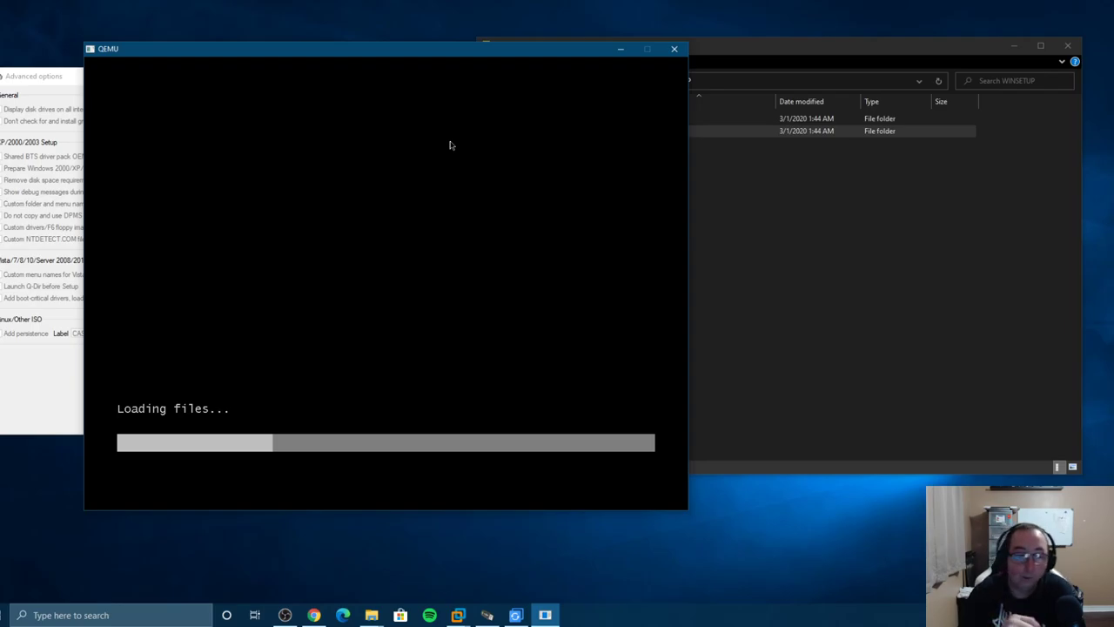
- Close the QEMU boot test of the PNY drive and acknowledge the finished job
left_click(675, 50)
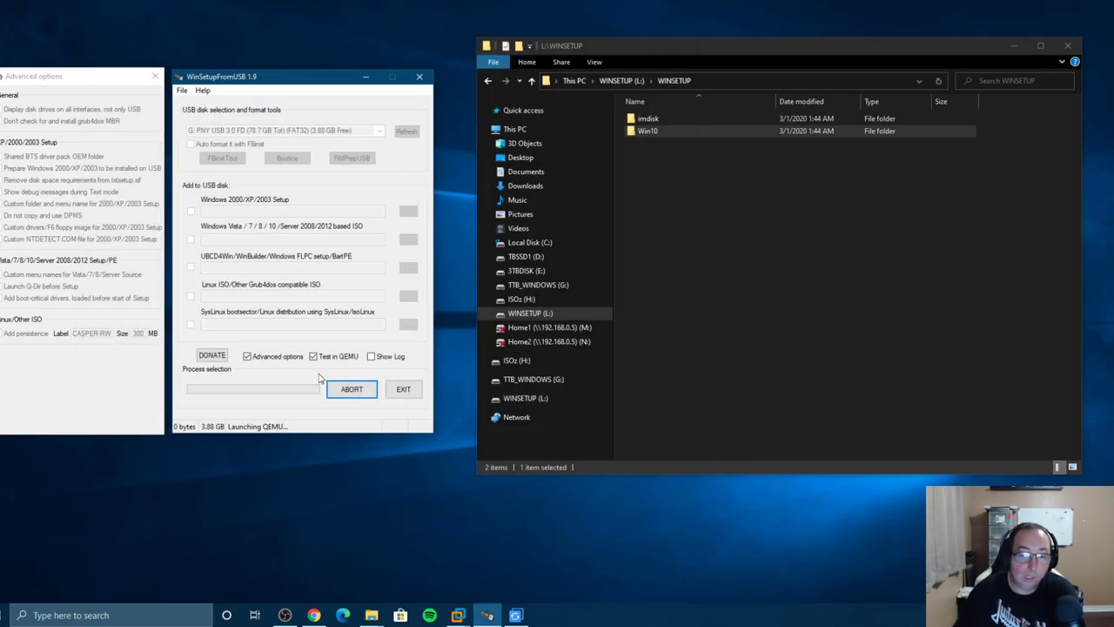
left_click(553, 335)
left_click(314, 356)
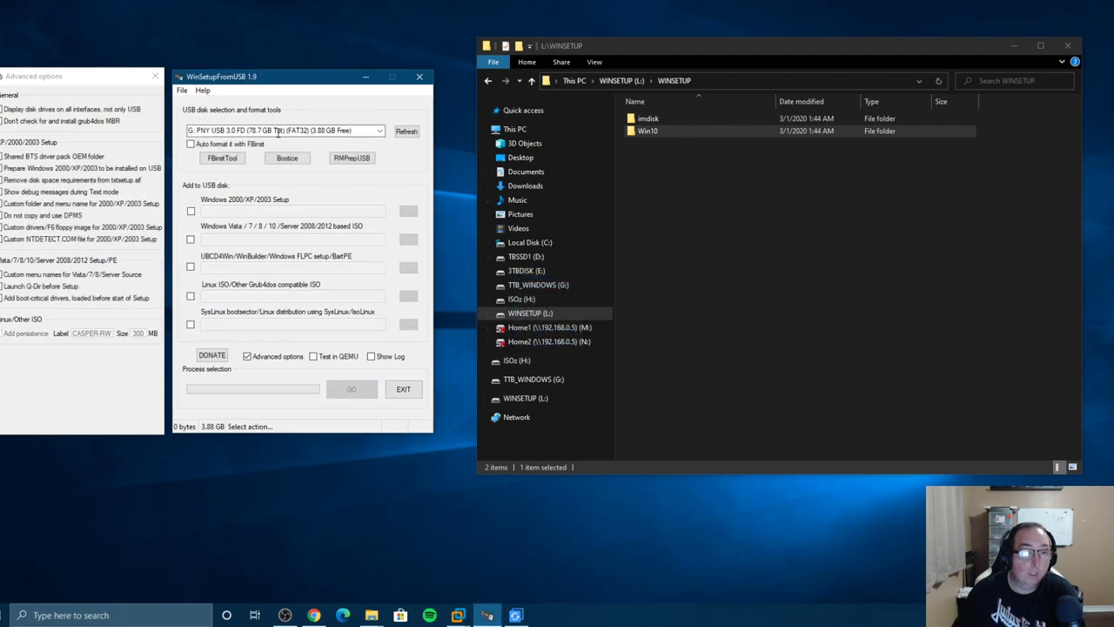
- Compare the Win10 folder on WINSETUP (L:) with the WIN10 folder inside WINSETUP on TTB_WINDOWS (G:)
double_click(652, 130)
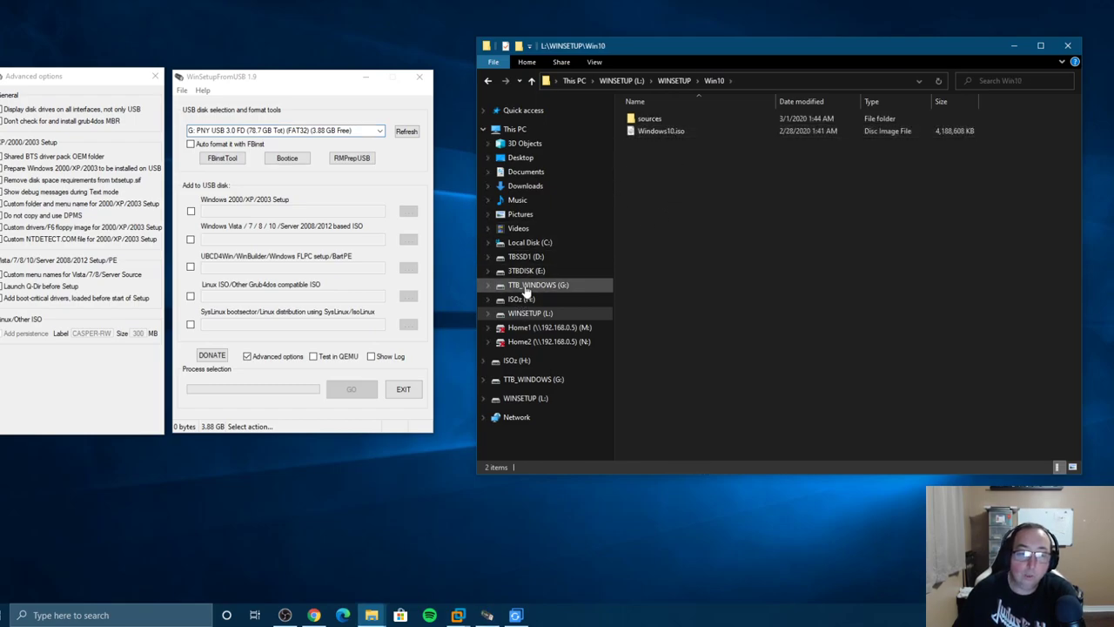
left_click(526, 290)
double_click(669, 168)
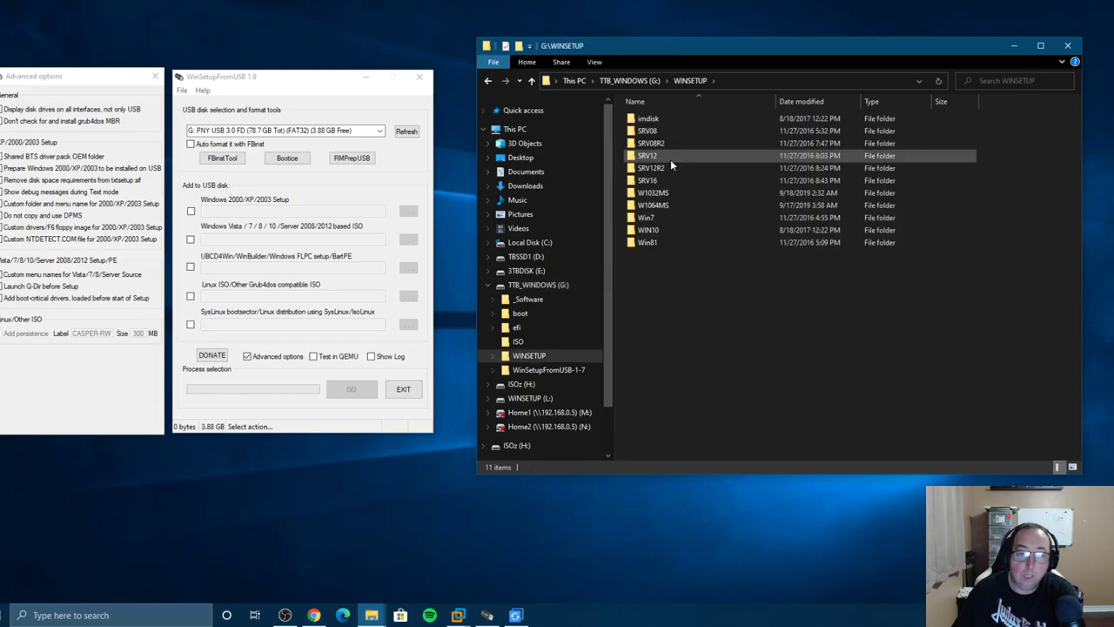
double_click(653, 229)
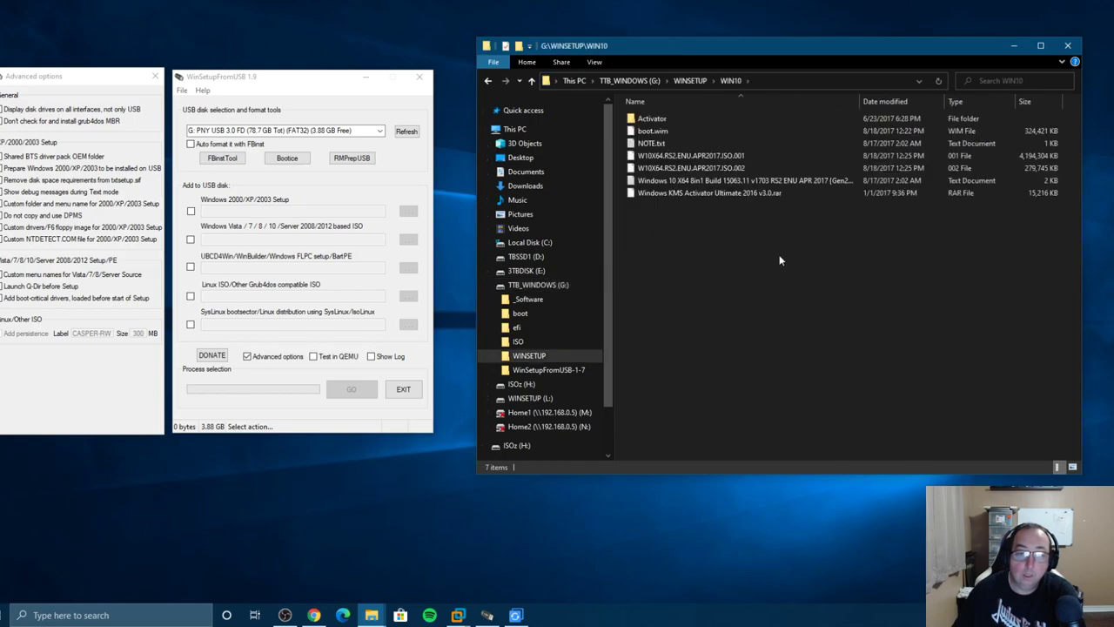
- Inspect the split W10X64.RS2.ENU.APR2017.ISO files in the WIN10 folder and open NOTE.txt
left_click_drag(795, 217, 725, 159)
left_click(718, 170)
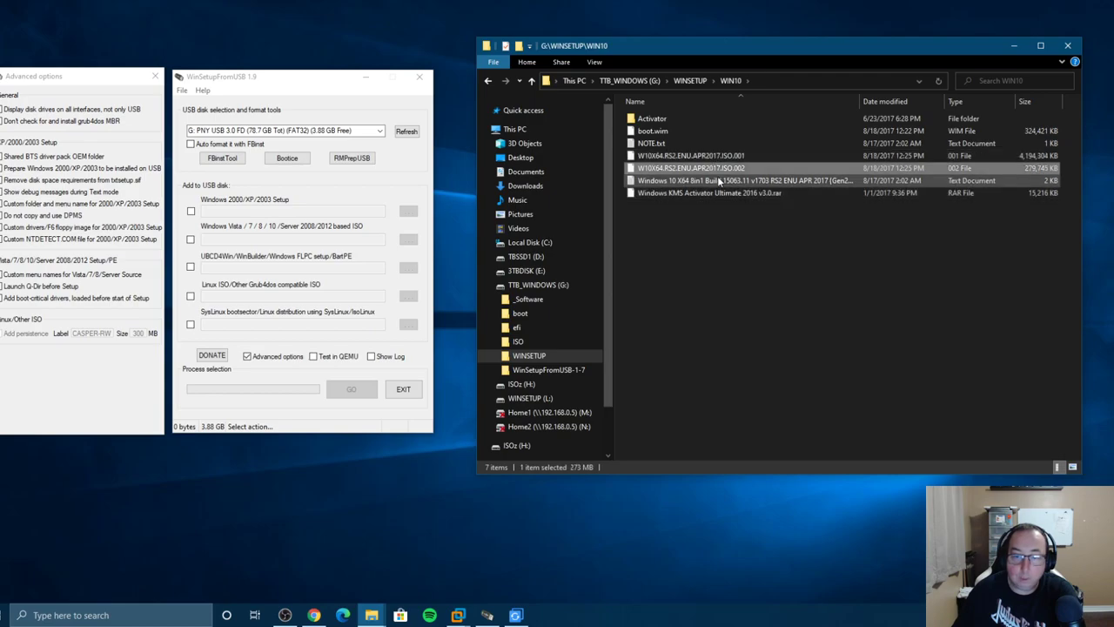
left_click(658, 144)
double_click(658, 145)
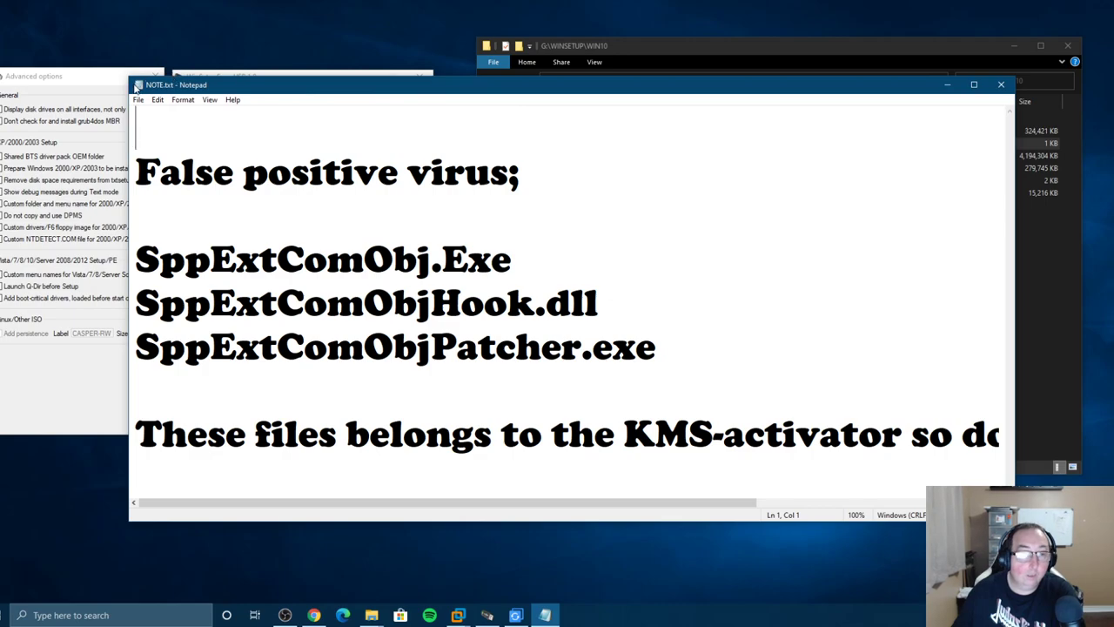
- Close NOTE.txt and inspect the W1064MS folder in WINSETUP on TTB_WINDOWS (G:) and the ISOz (H:) drive
double_click(139, 90)
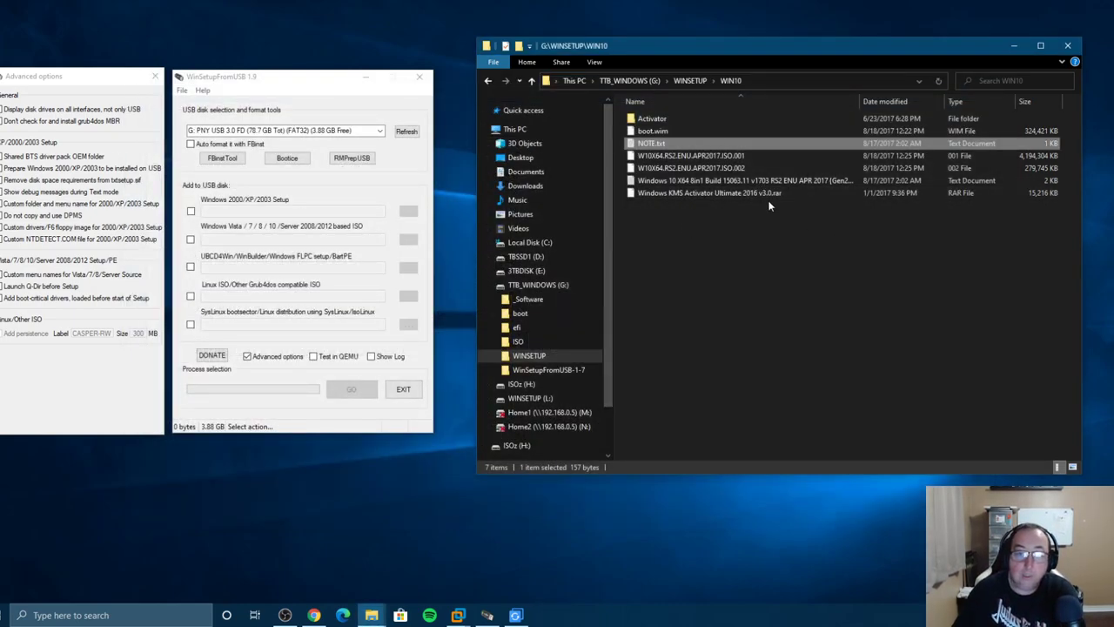
left_click(689, 80)
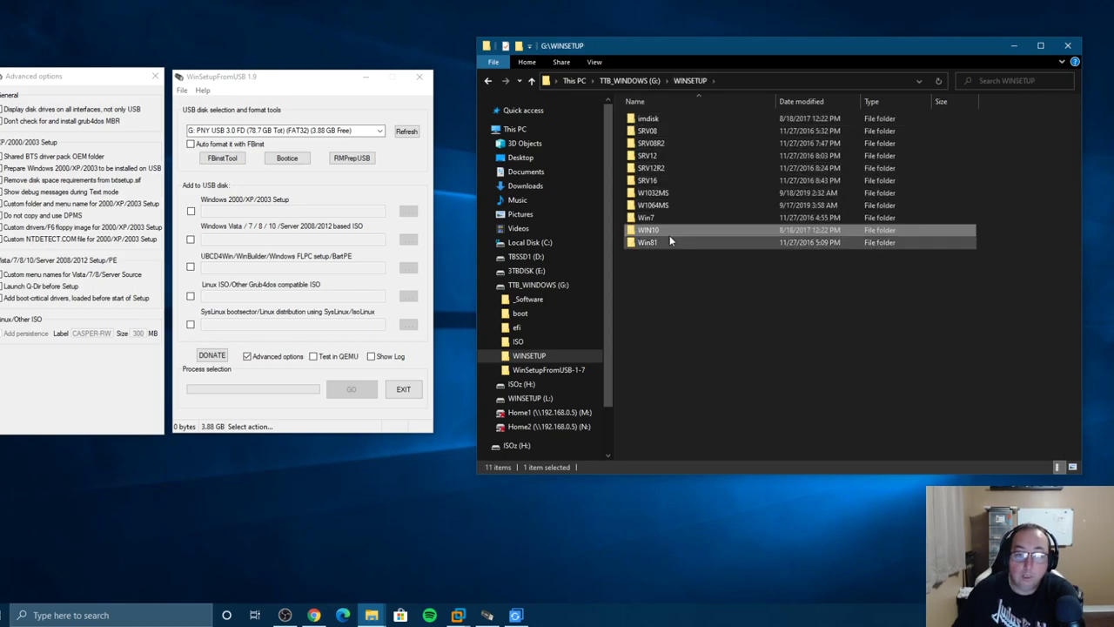
double_click(669, 205)
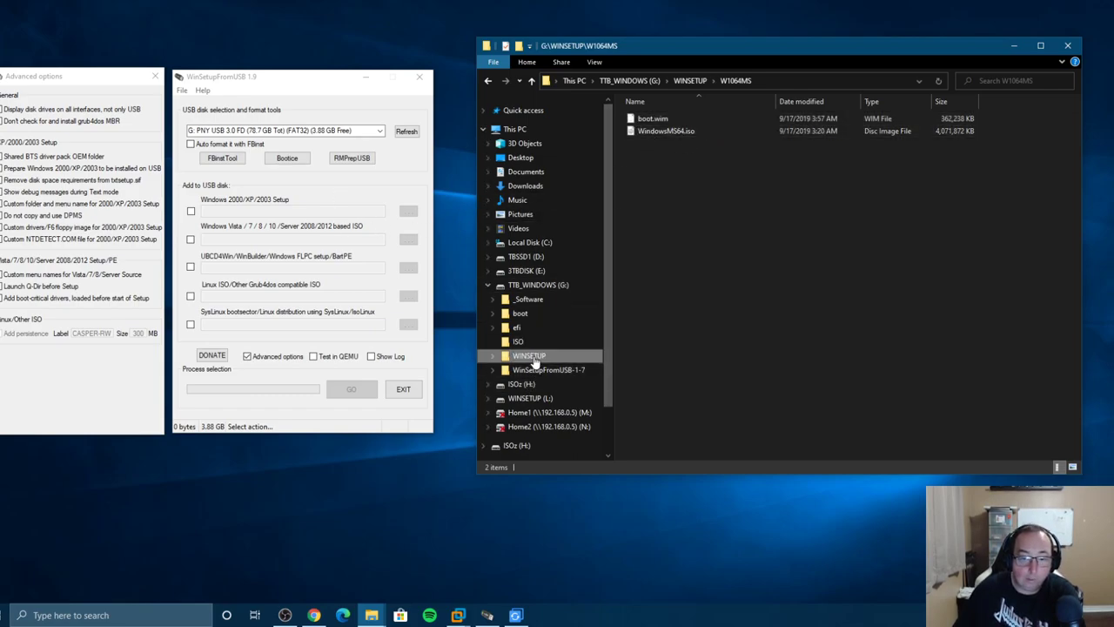
left_click(487, 284)
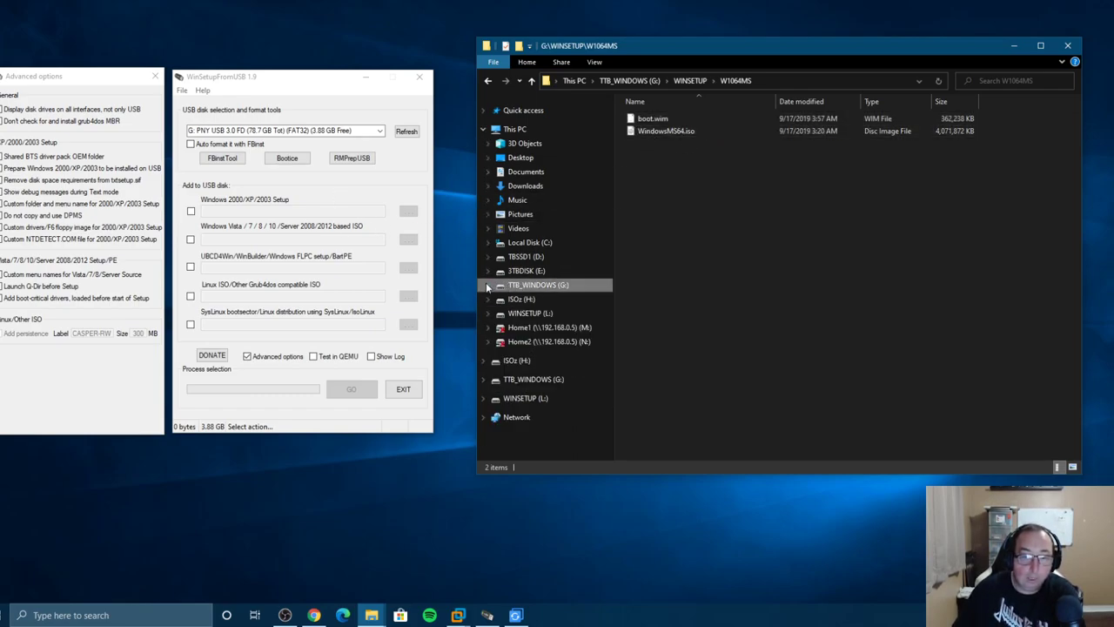
left_click(525, 299)
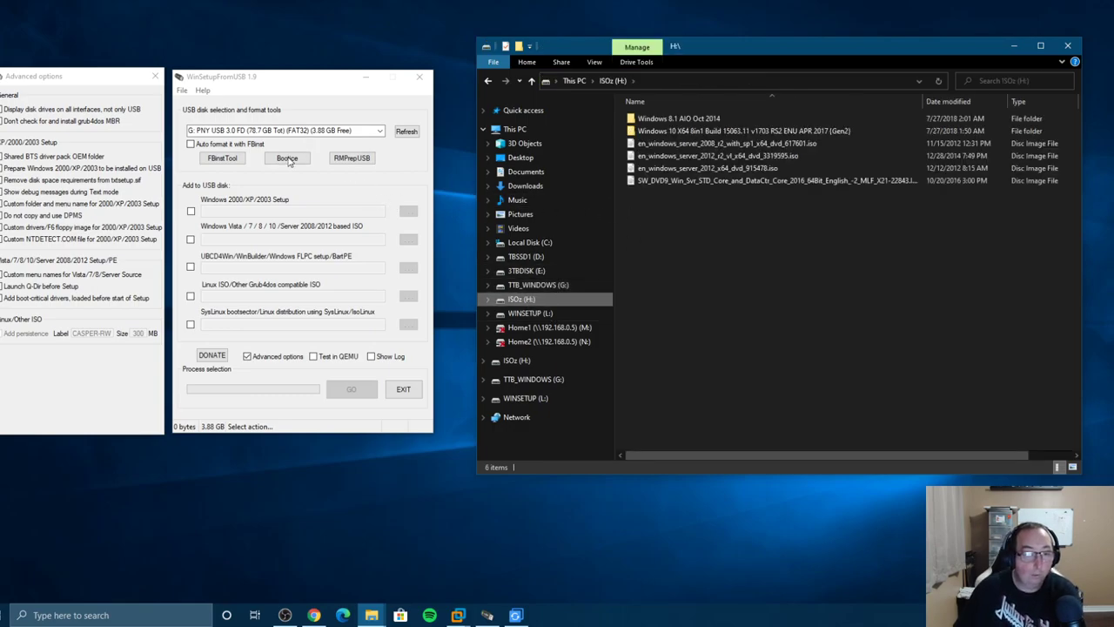
- Enable custom menu names for Vista/7/8/Server Source and start a QEMU test of the Kingston DataTraveler 3.0 (L:)
left_click(4, 277)
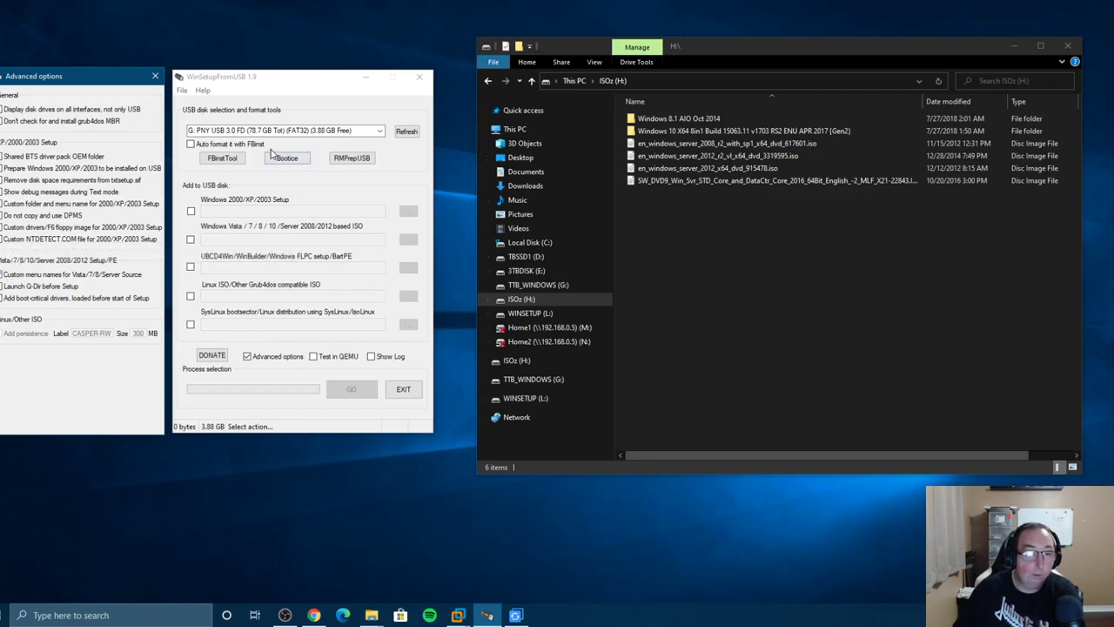
left_click(289, 131)
left_click(380, 130)
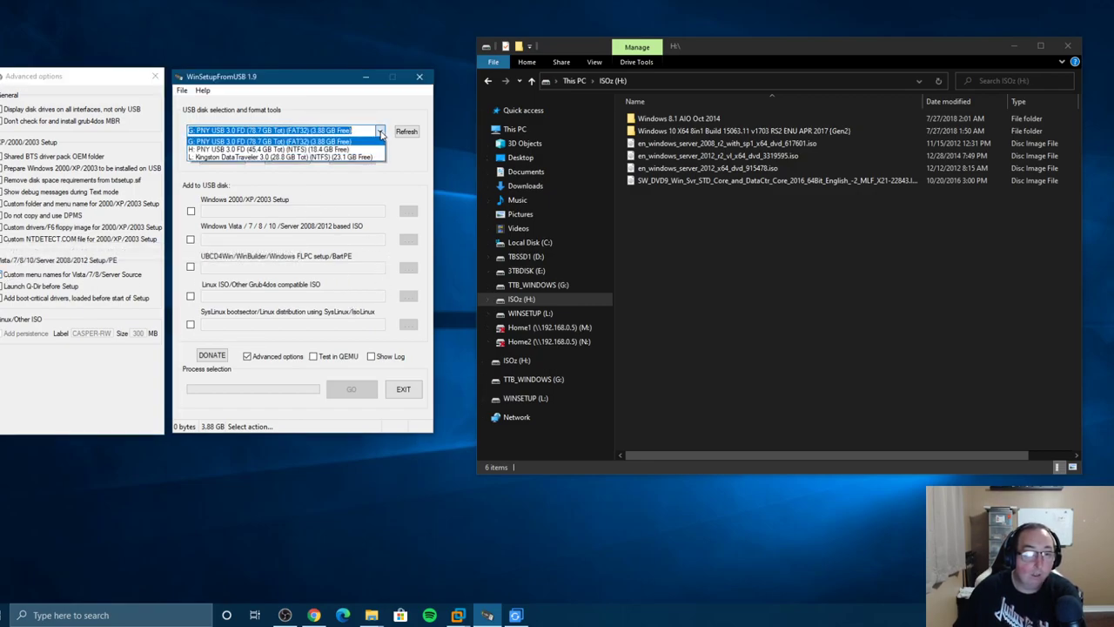
left_click(300, 156)
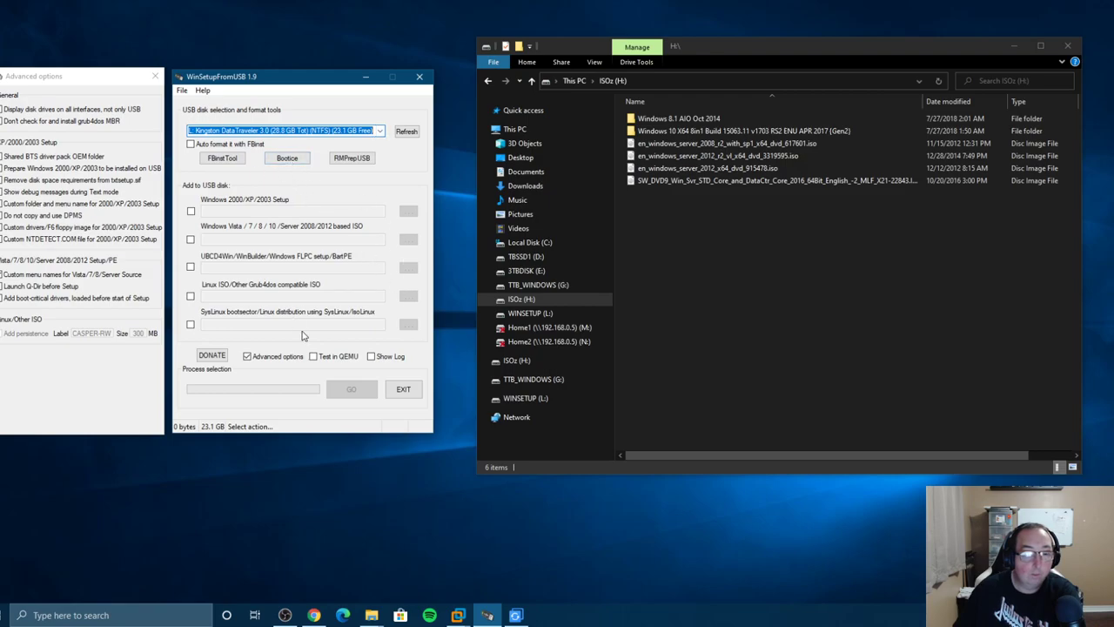
left_click(314, 358)
left_click(351, 389)
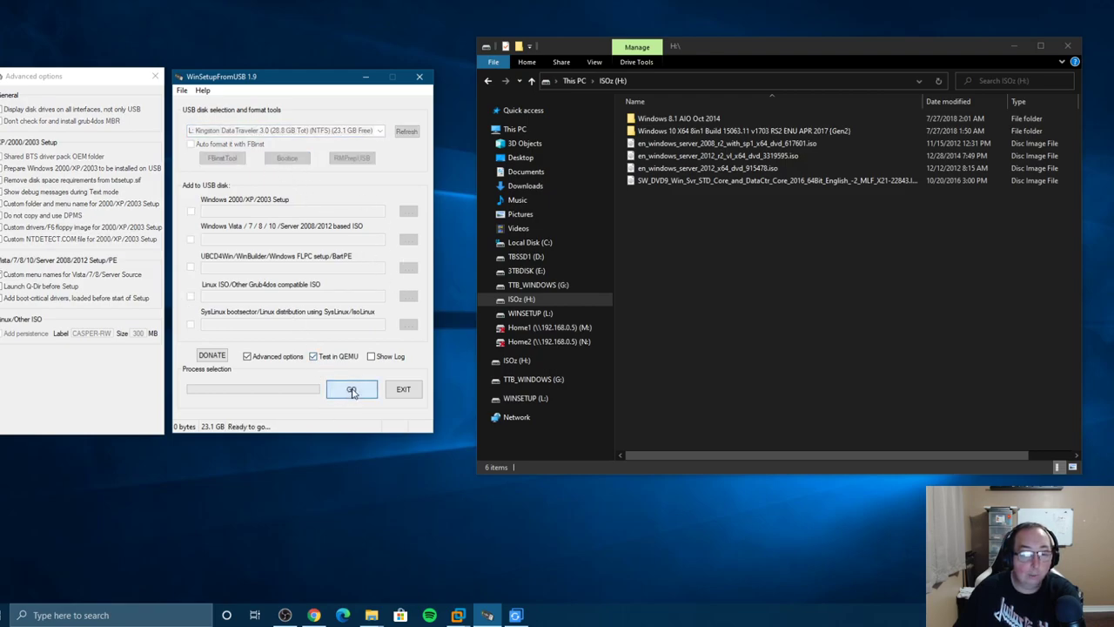
- Look at the contents of the Win10 folder inside WINSETUP on the WINSETUP (L:) drive
left_click(535, 312)
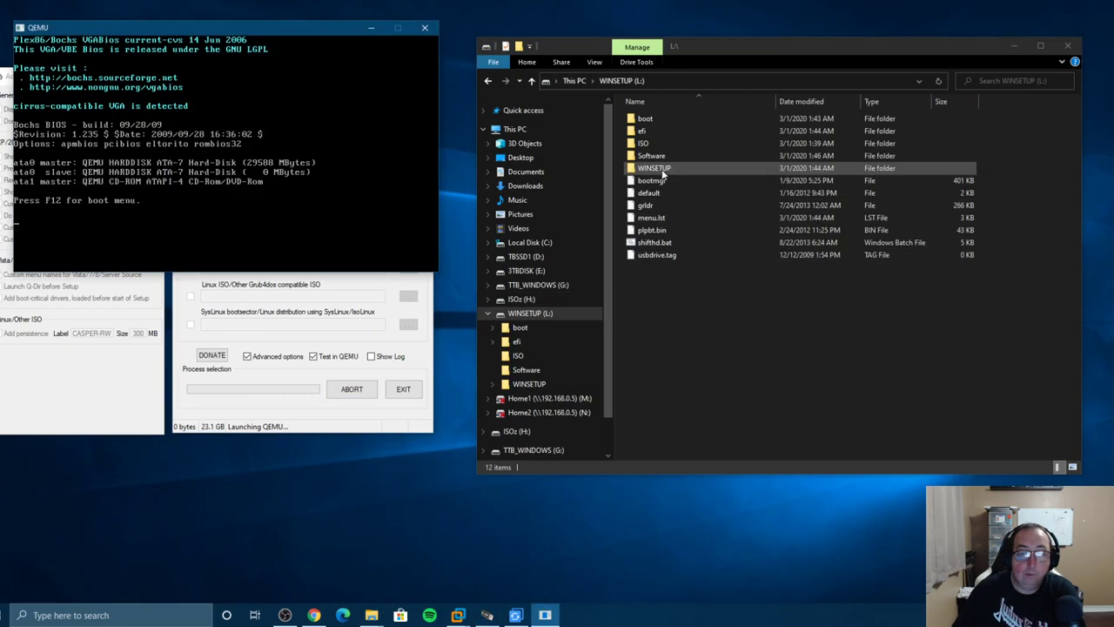
double_click(657, 168)
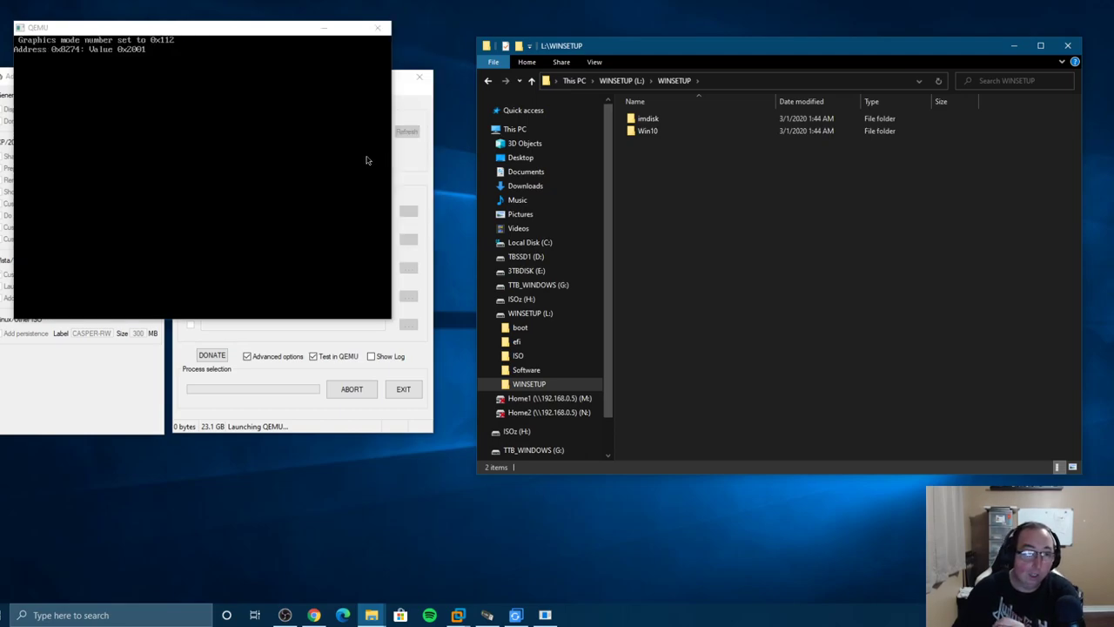
key("w")
key("Return")
- Boot Windows NT6 (Vista/7 and above) Setup from the GRUB4DOS menu and start Windows Setup/PE
left_click(274, 158)
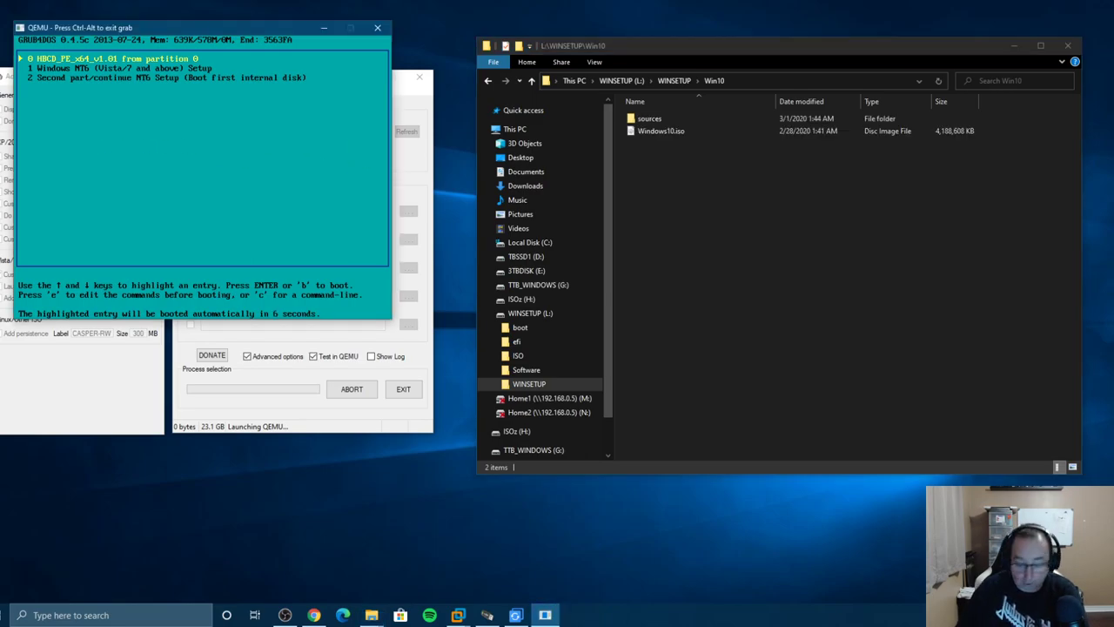
key("Down")
key("Return")
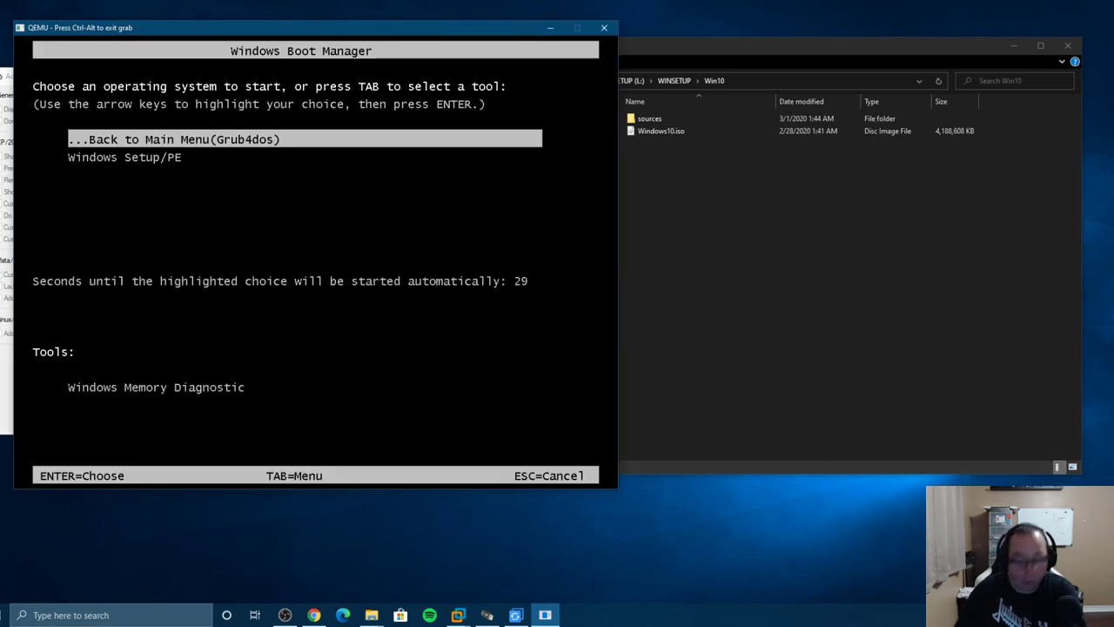
key("Down")
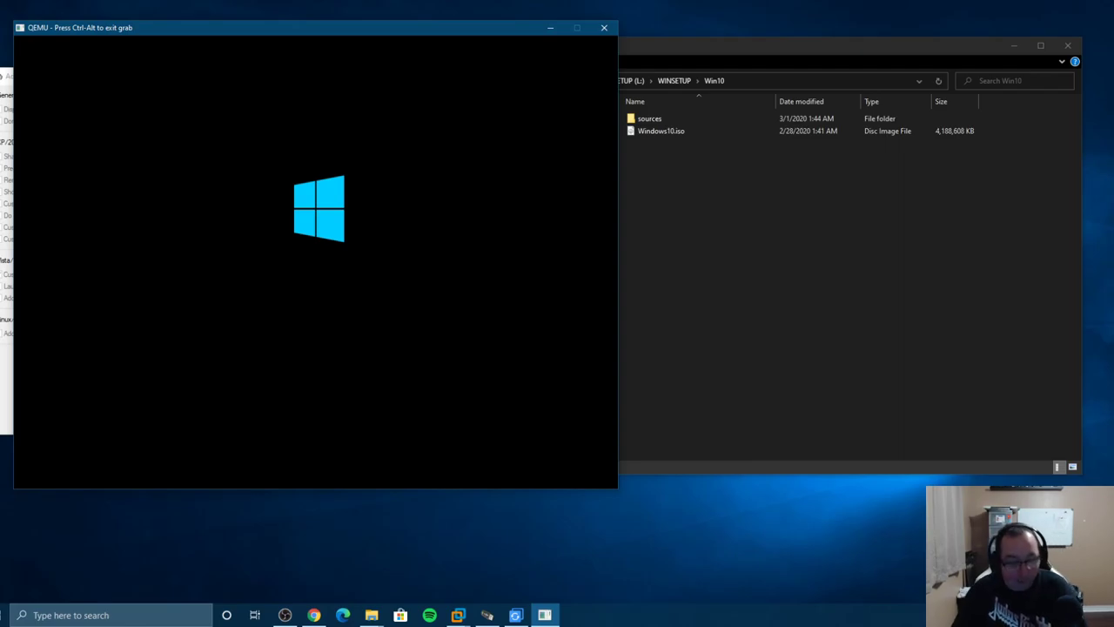
- Close the QEMU boot test of the Kingston drive, turn off Test in QEMU and acknowledge the finished job
key("ctrl+alt")
left_click(603, 29)
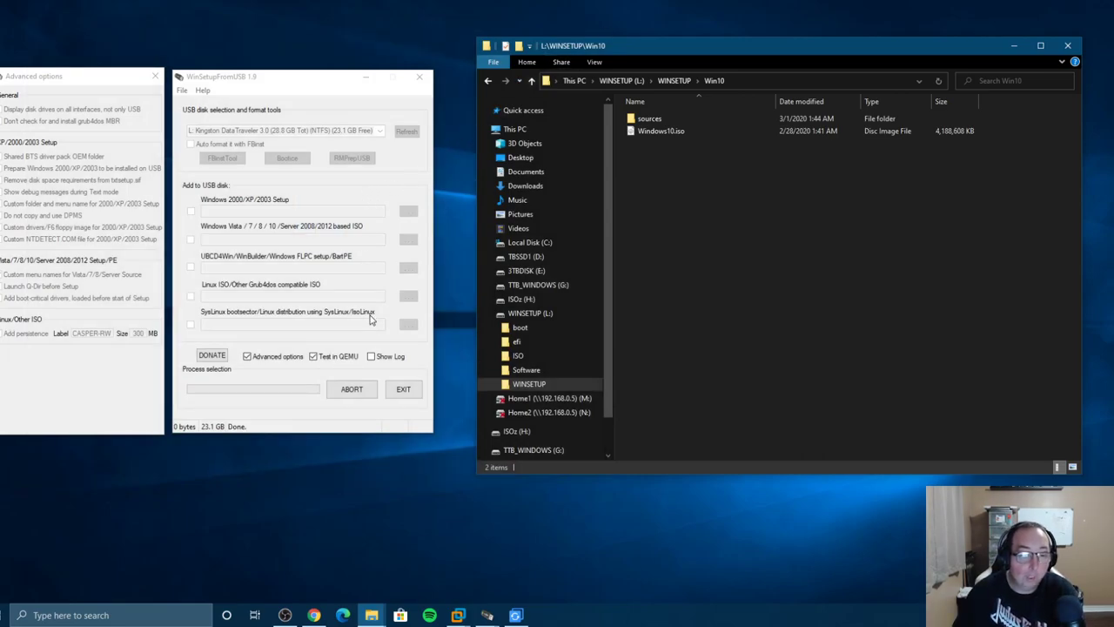
left_click(313, 356)
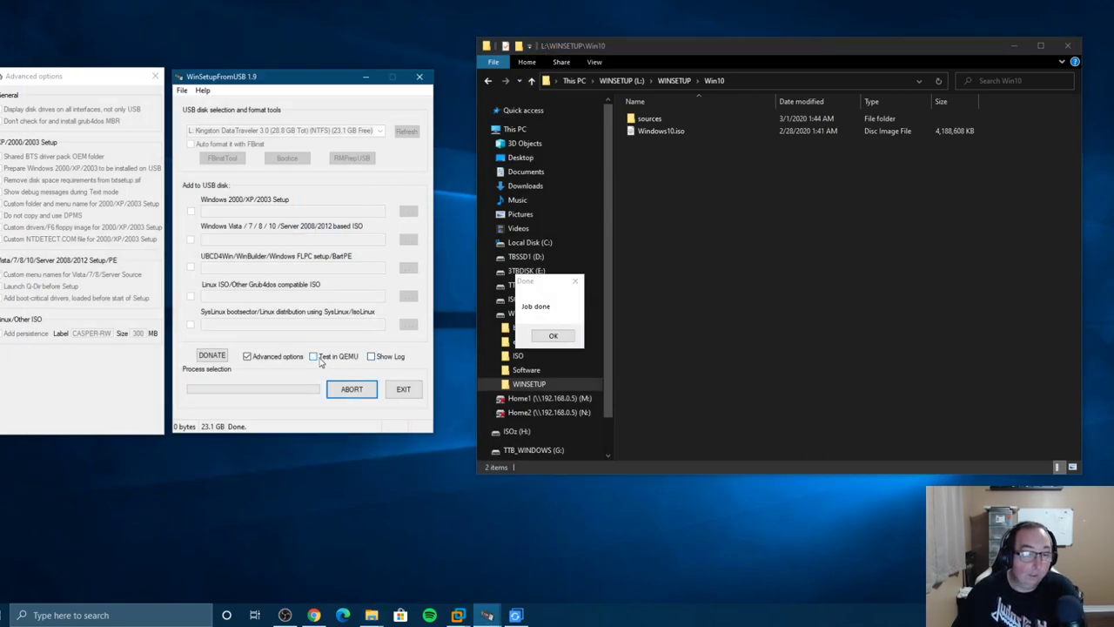
left_click(552, 335)
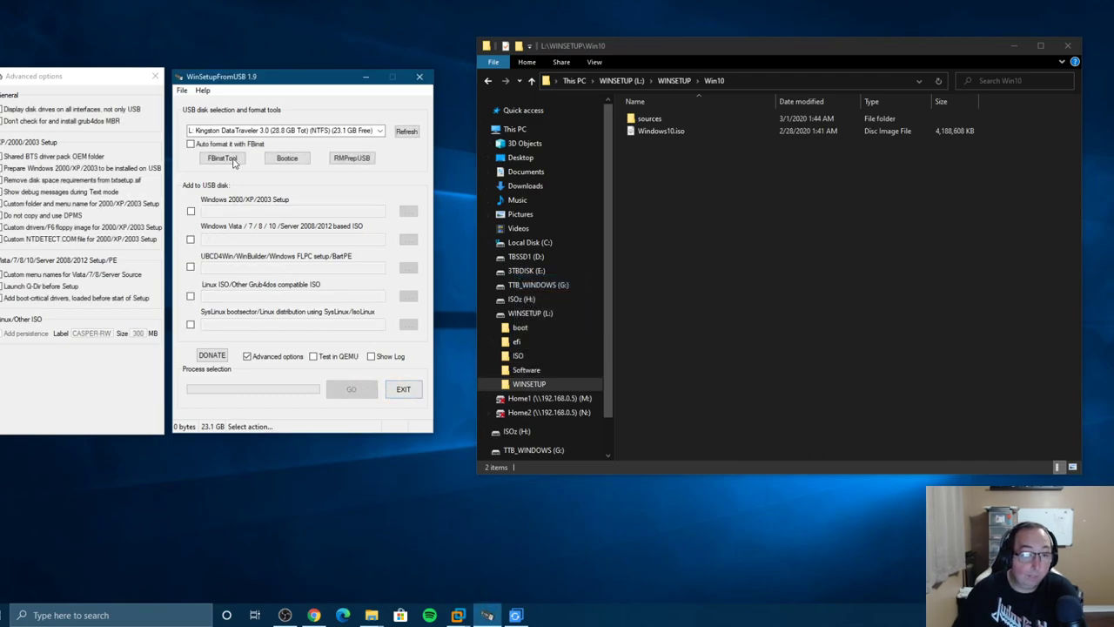
- Add the SERVER_EVAL_x64FRE_en-us_1.iso as a Windows Server source with custom menu names enabled, and start writing it to the Kingston drive
left_click(190, 239)
left_click(407, 241)
double_click(150, 113)
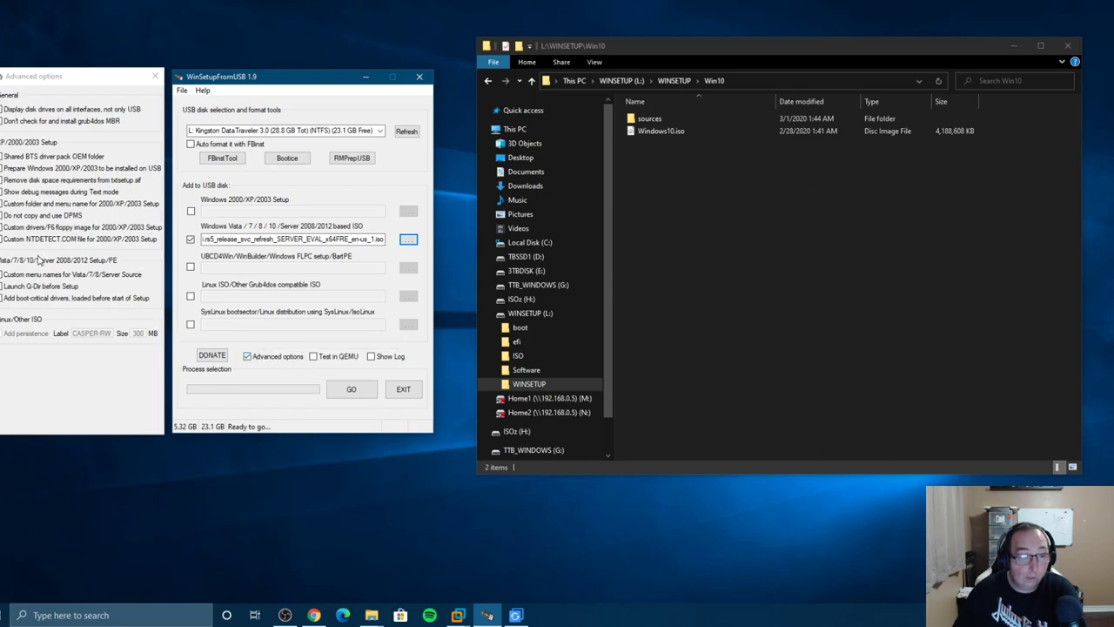
left_click(4, 277)
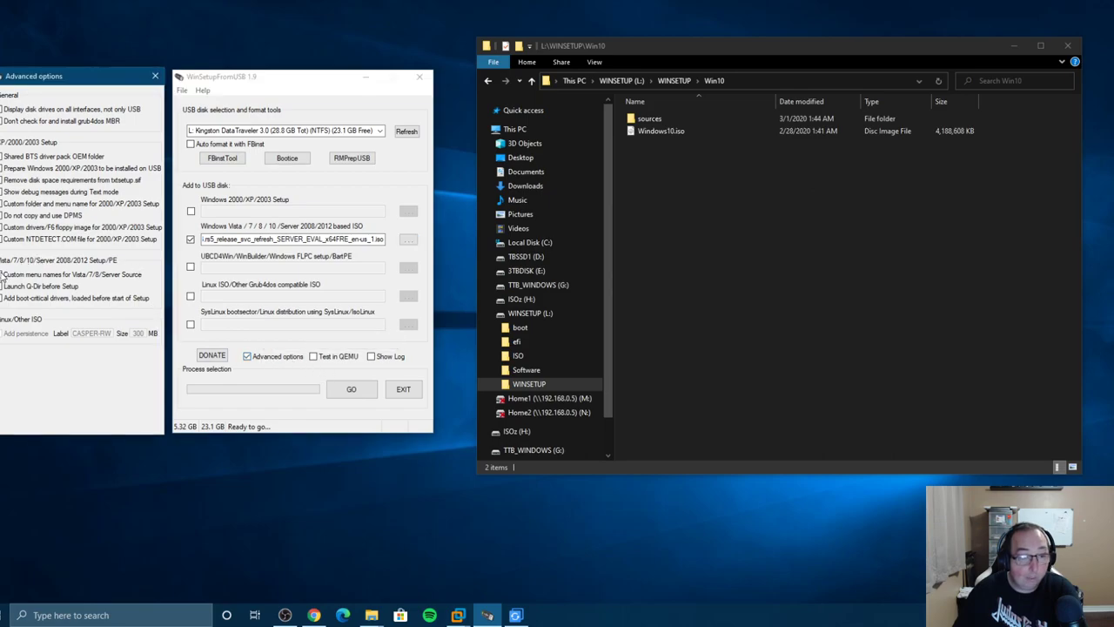
left_click(351, 392)
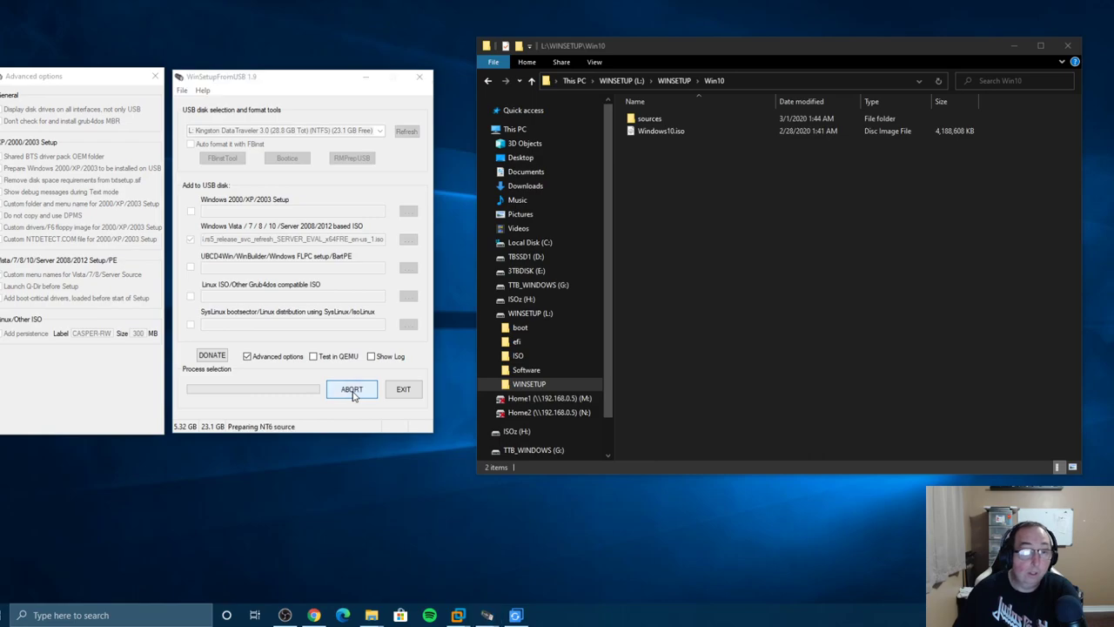
- Name the custom Windows Setup folder Win2019 and its boot menu entry Windows Server 2019
type("Win10")
key("ctrl+a")
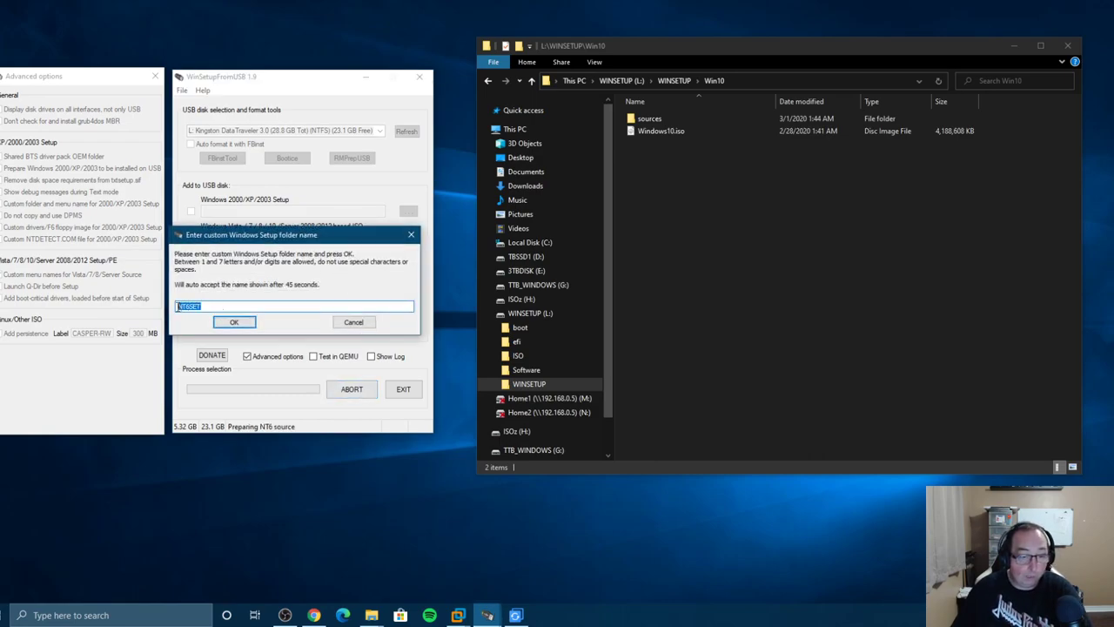
type("Win2019")
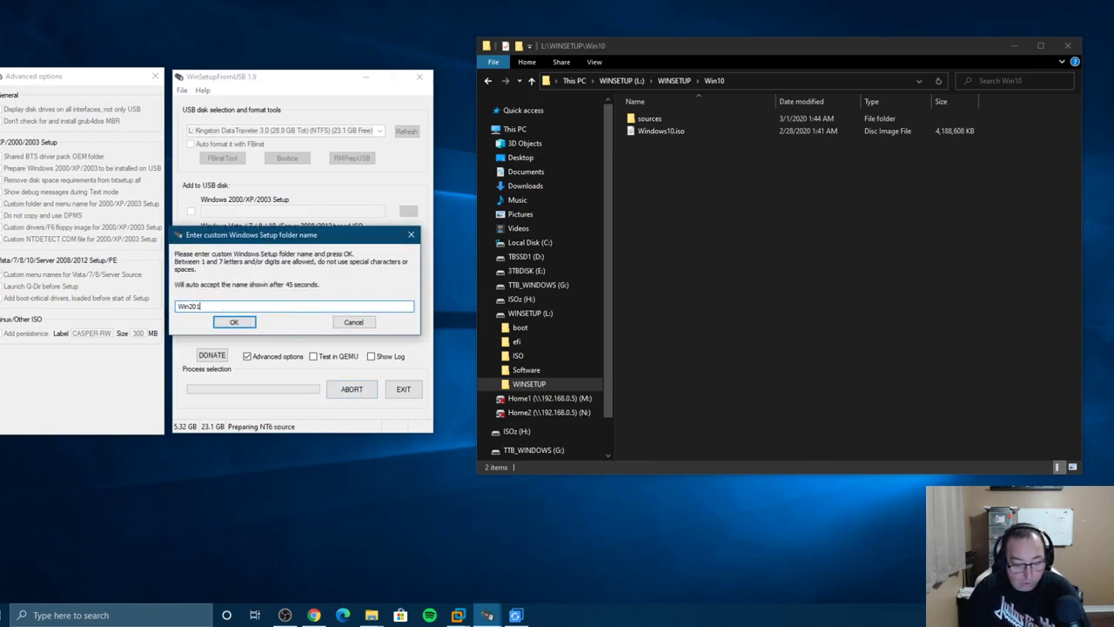
left_click(233, 322)
left_click_drag(233, 306, 203, 306)
type("Server 2019")
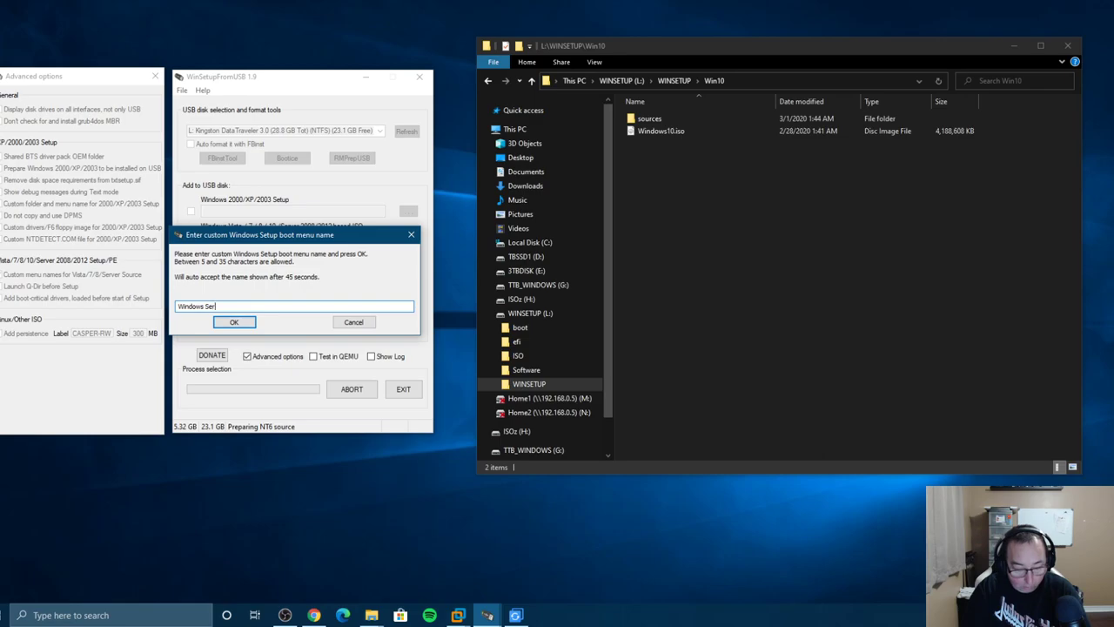
left_click(248, 322)
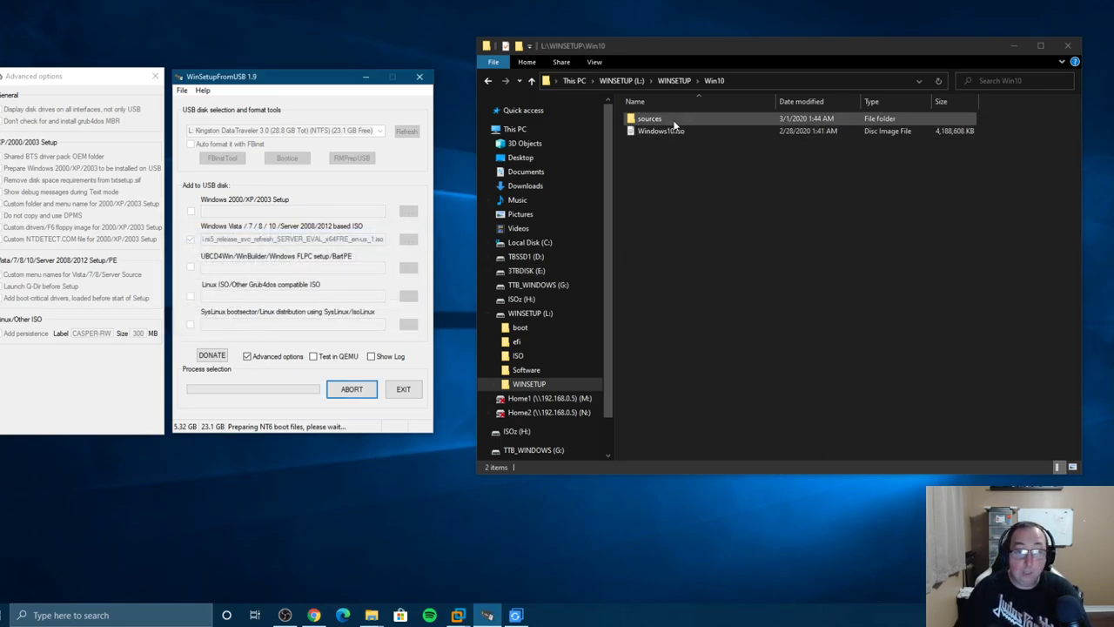
- Check the WINSETUP folder on L:, minimize WinSetupFromUSB and File Explorer, and close the Format WINSETUP (L:) dialog
left_click(674, 80)
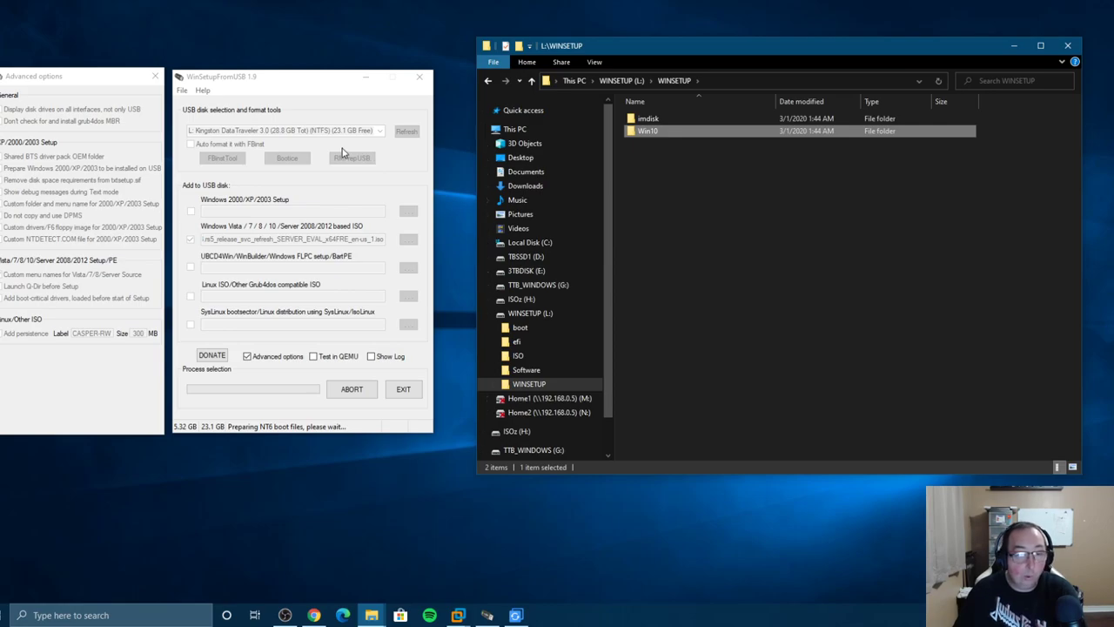
left_click(366, 77)
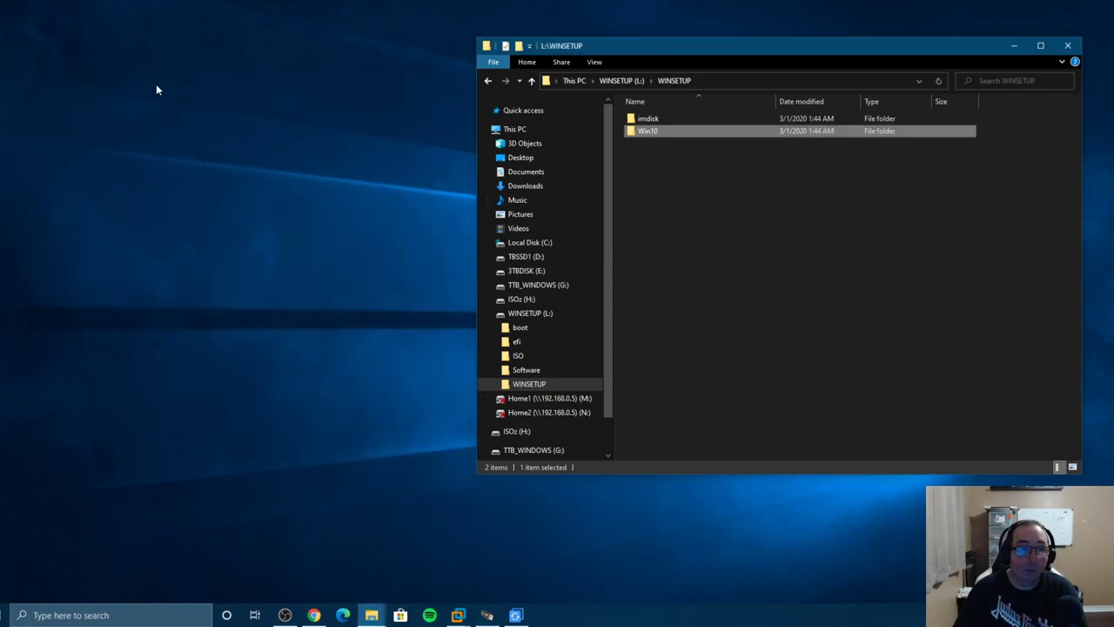
left_click(1012, 45)
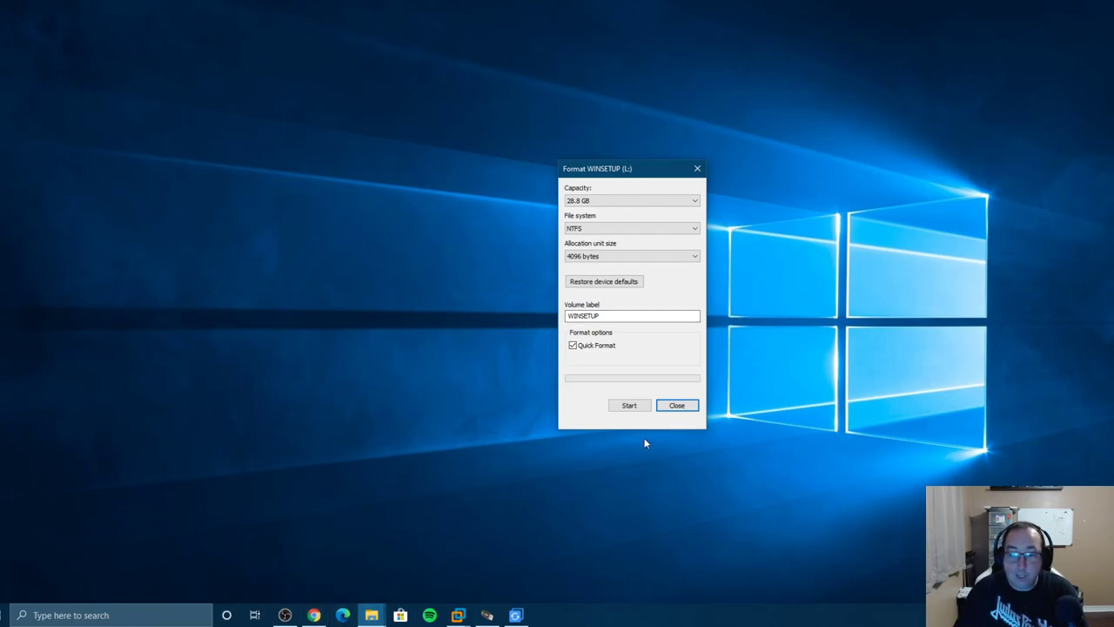
left_click(676, 405)
- Switch to Chrome, maximize it and review the tool list on the Hiren's BootCD PE download page
left_click(314, 615)
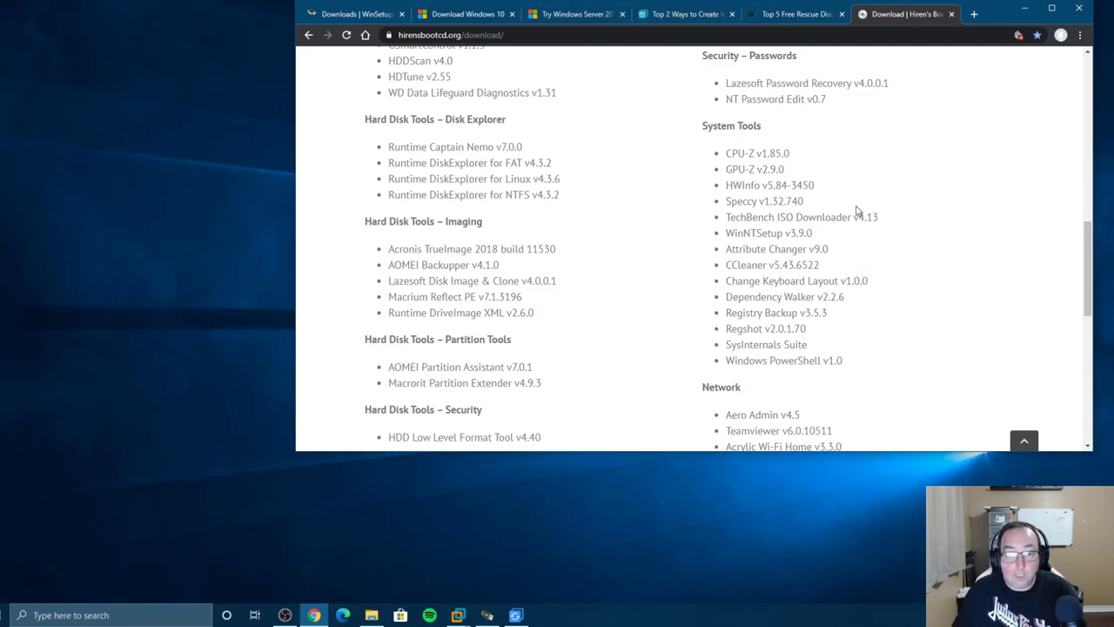
left_click(1051, 8)
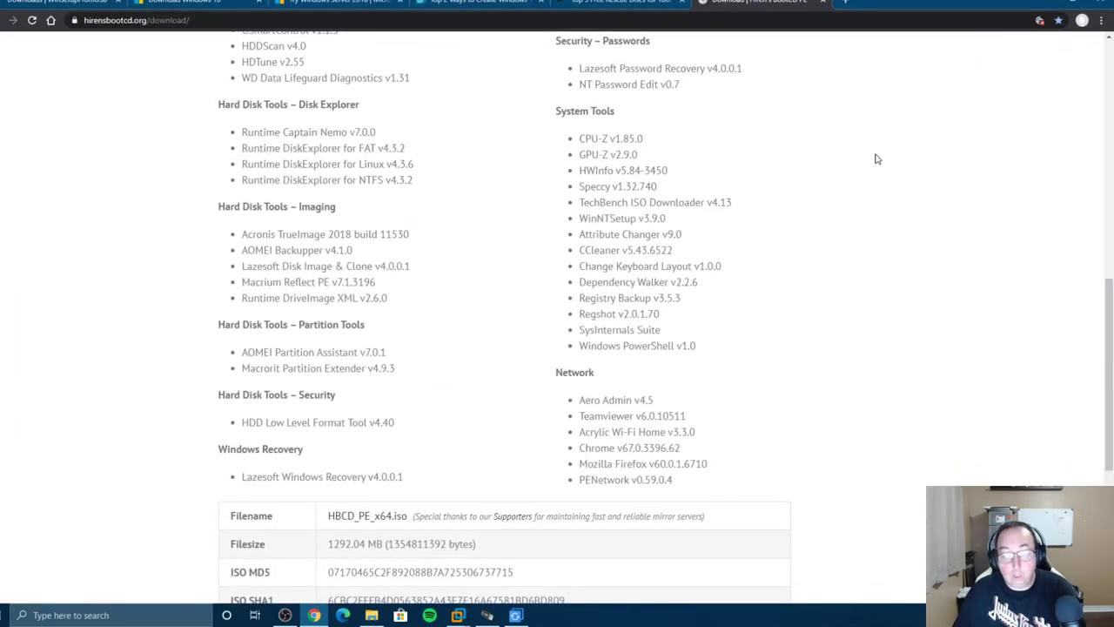
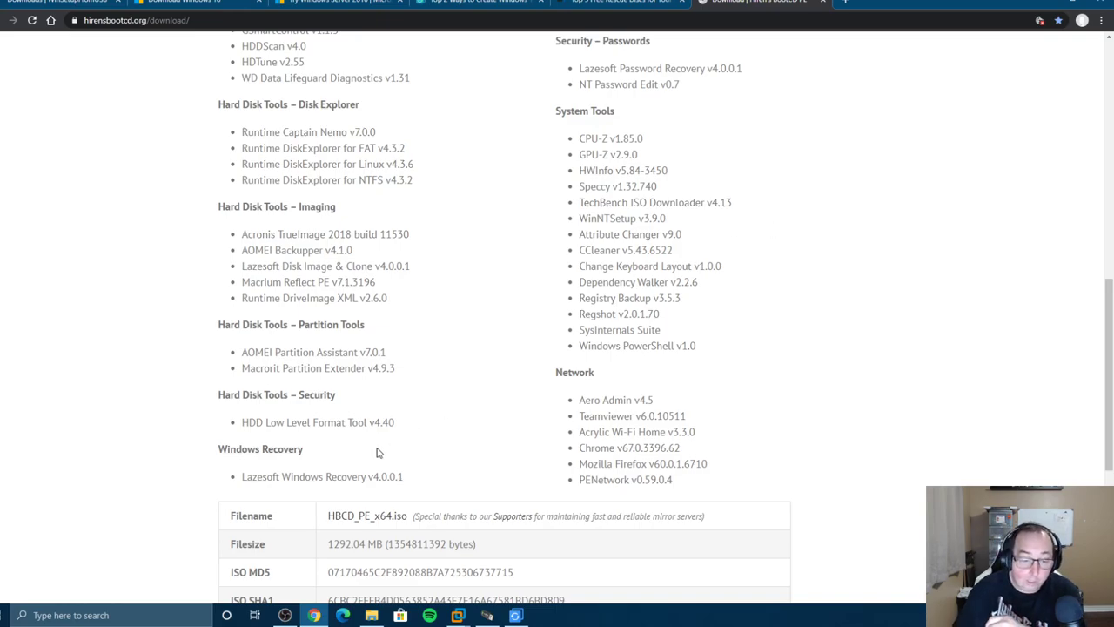
- Open the host computer's System information in Control Panel and examine its Windows edition and activation details
left_click(11, 616)
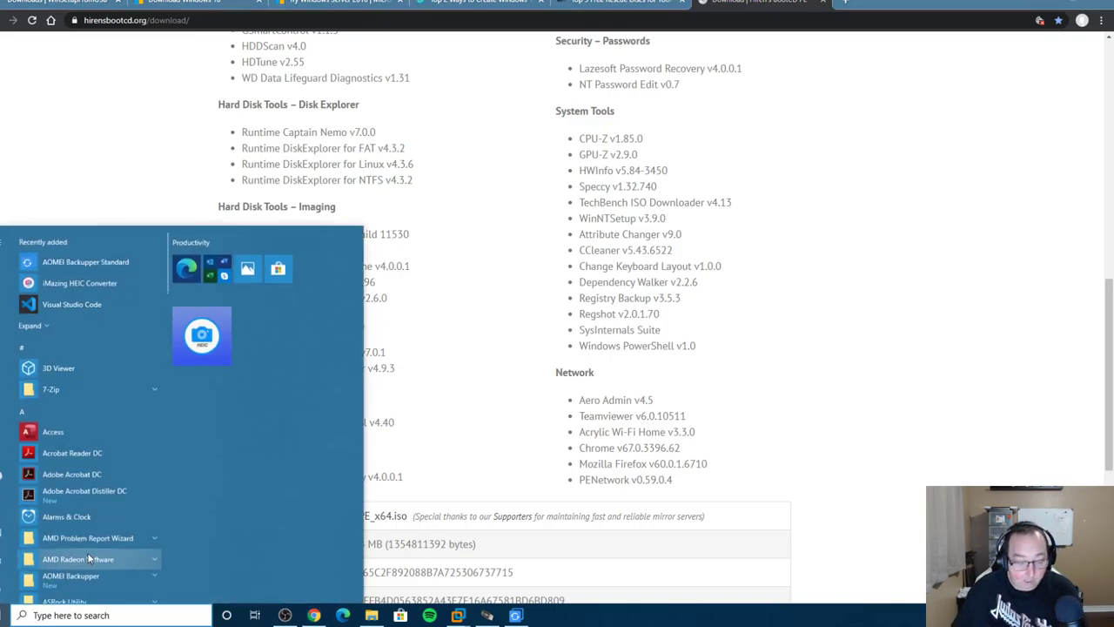
type("control")
key("Return")
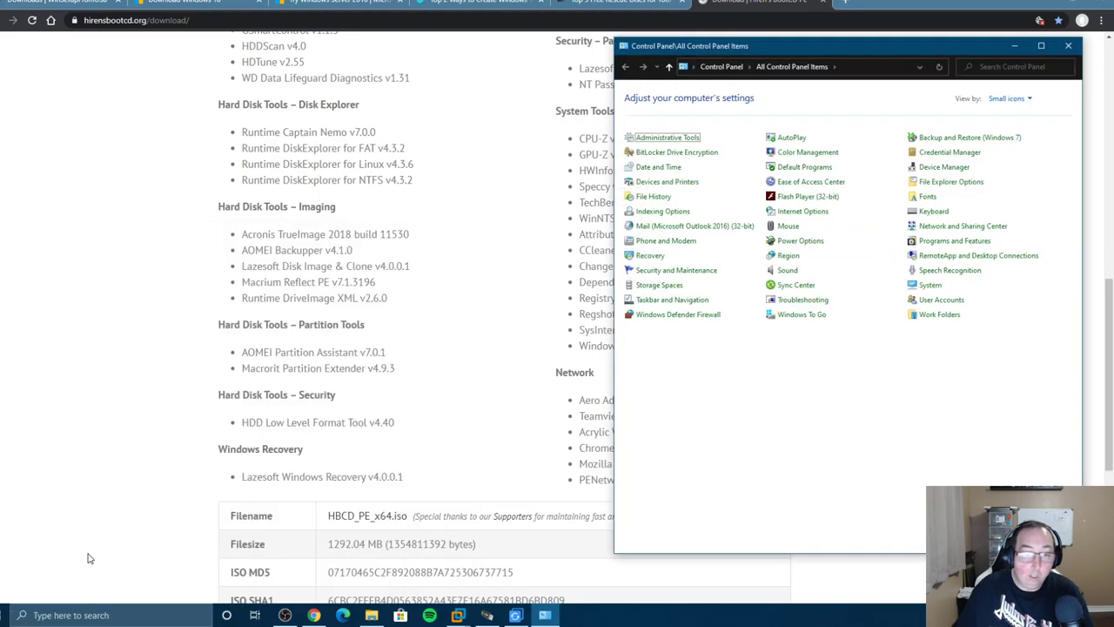
left_click(931, 287)
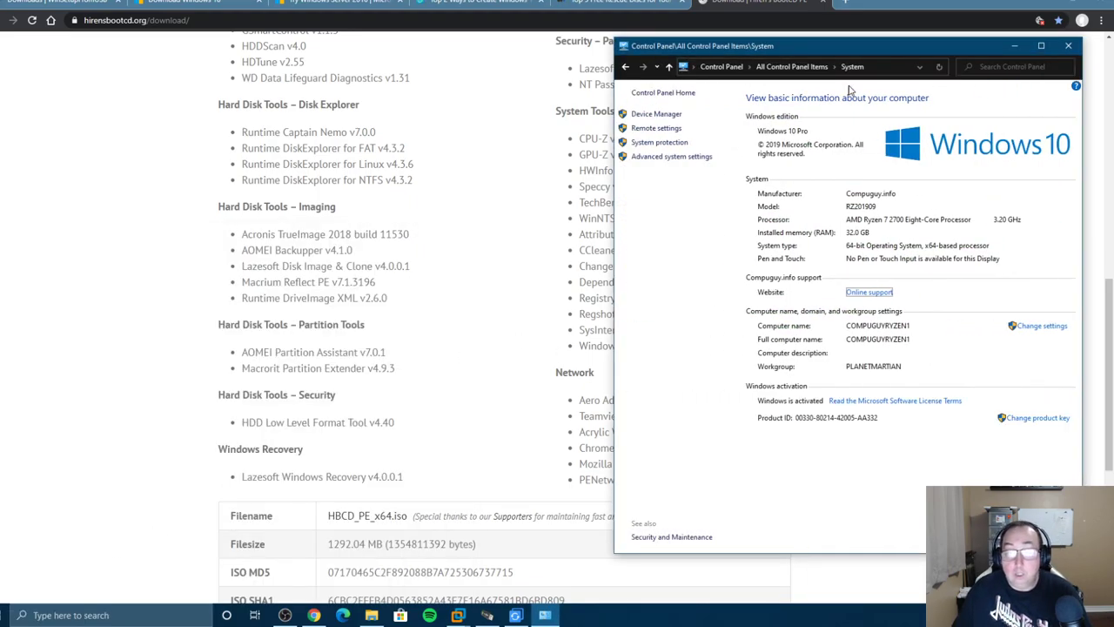
left_click_drag(836, 49, 591, 40)
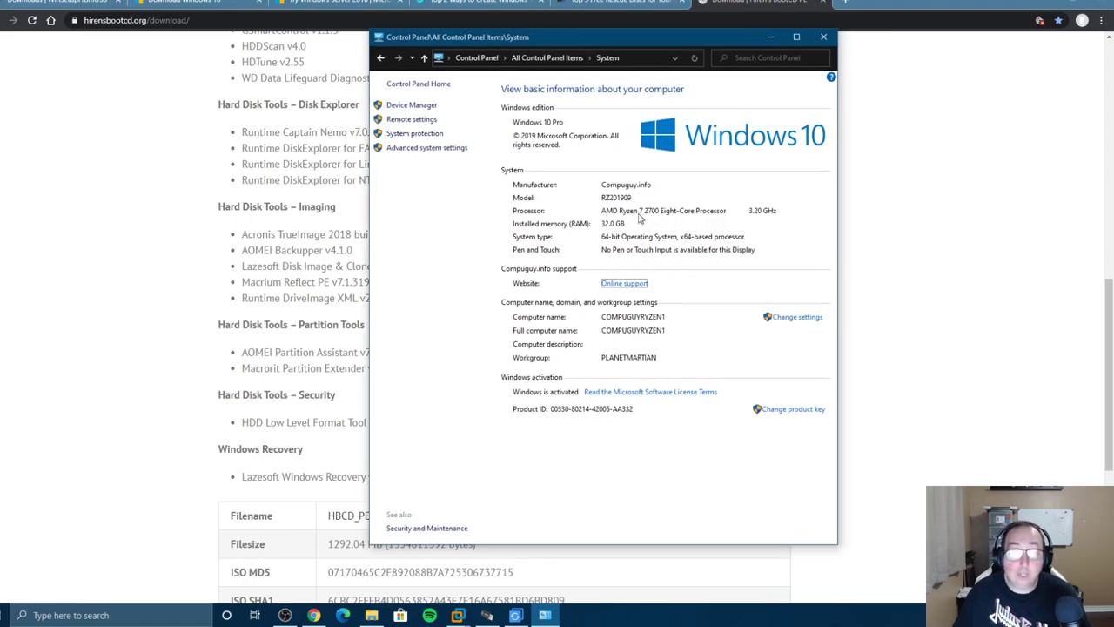
- Minimize the host's System window and switch to the Windows 10 x64 virtual machine in VMware Workstation to view its system information
left_click(767, 39)
mouse_move(458, 614)
left_click(535, 548)
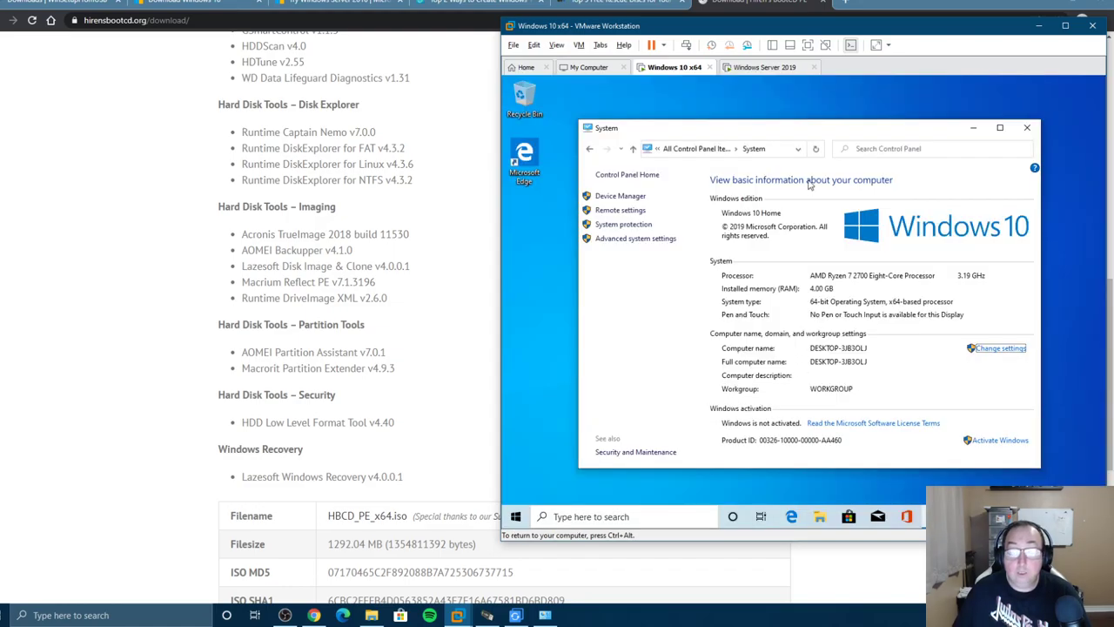
- Reposition the VMware Workstation window and examine the Windows Server 2019 virtual machine's edition and activation details
left_click_drag(865, 32, 607, 34)
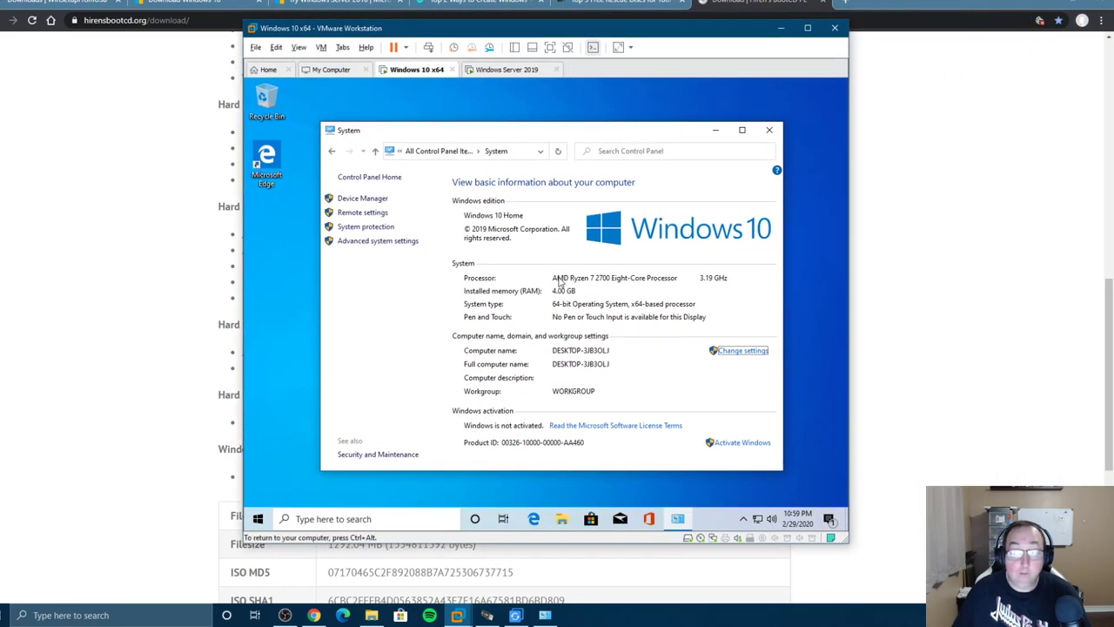
left_click(509, 70)
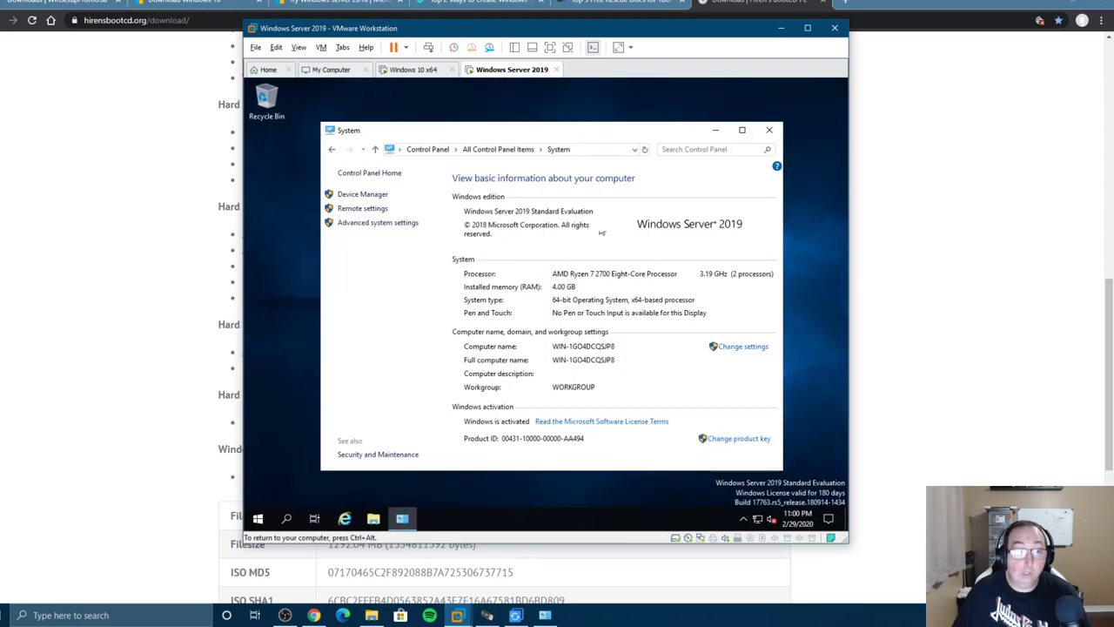
- Go to the VMware Workstation home page, show the virtual machine library and open the MacOS-10.12-Sierra virtual machine
left_click(266, 71)
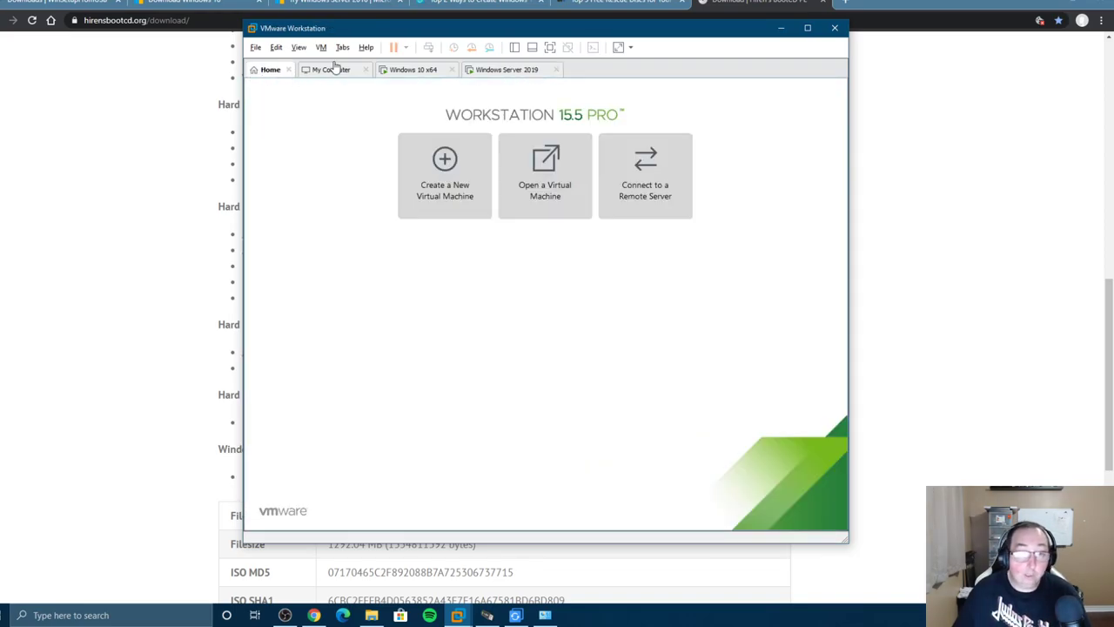
left_click(298, 48)
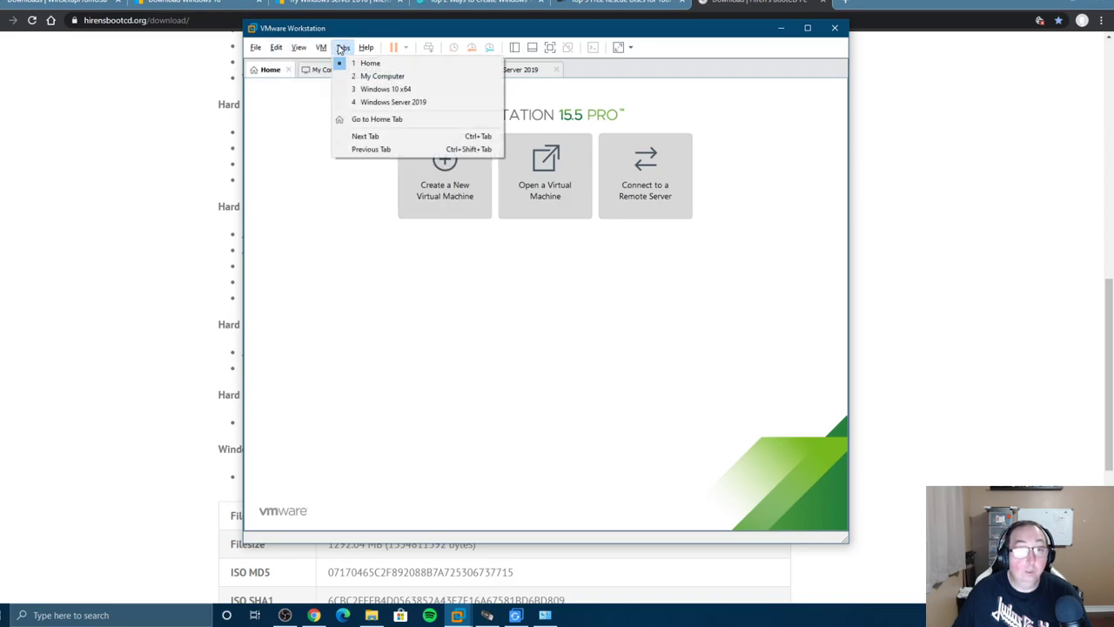
mouse_move(282, 48)
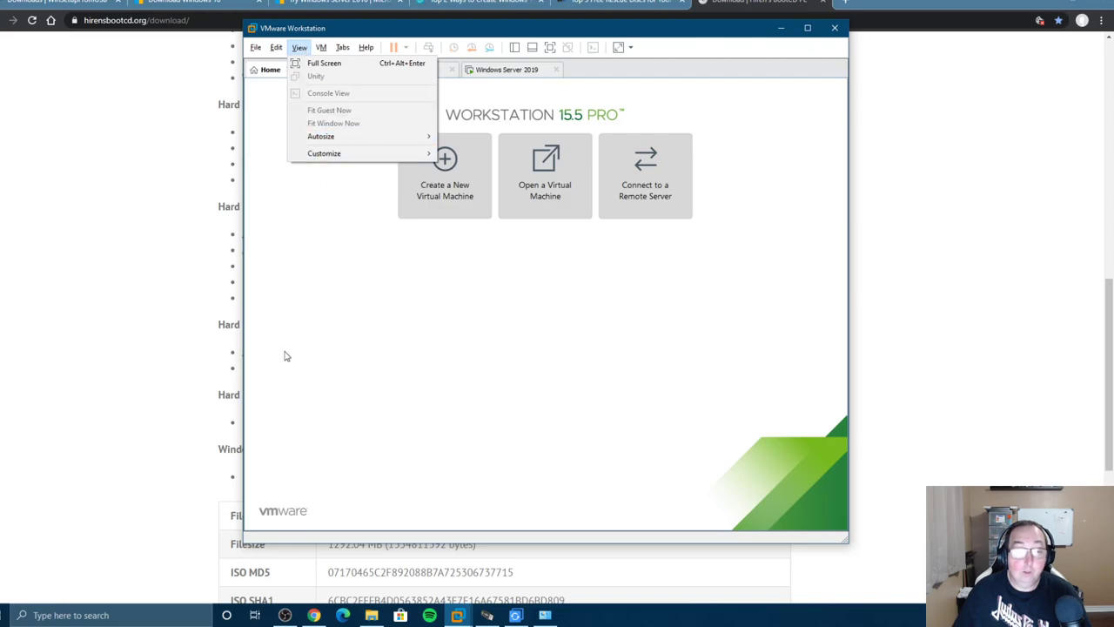
left_click(287, 296)
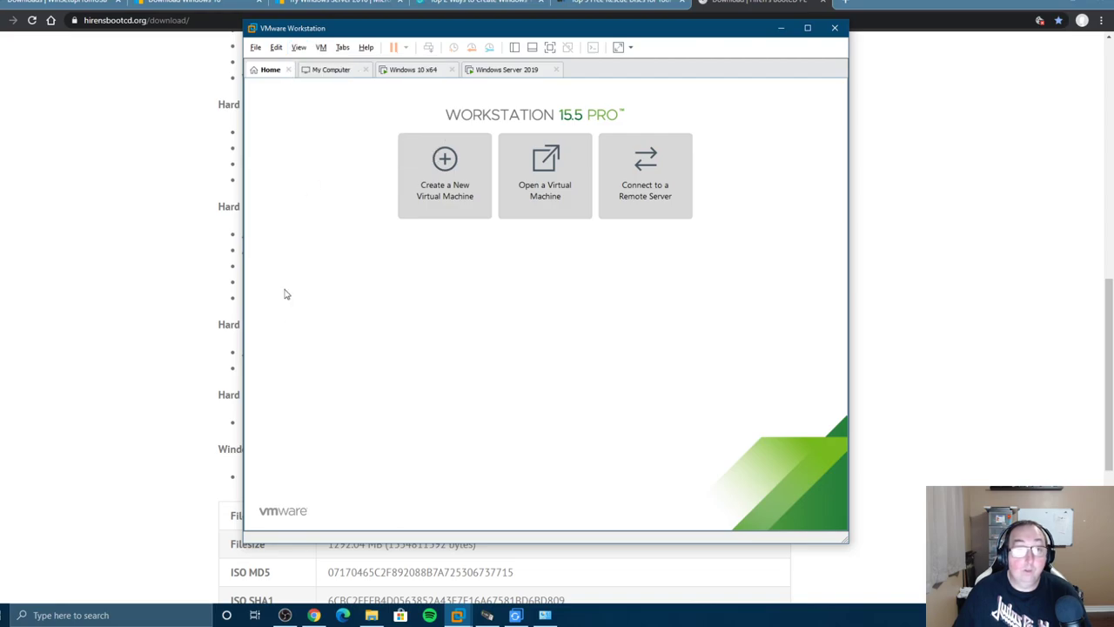
left_click(514, 47)
left_click(311, 105)
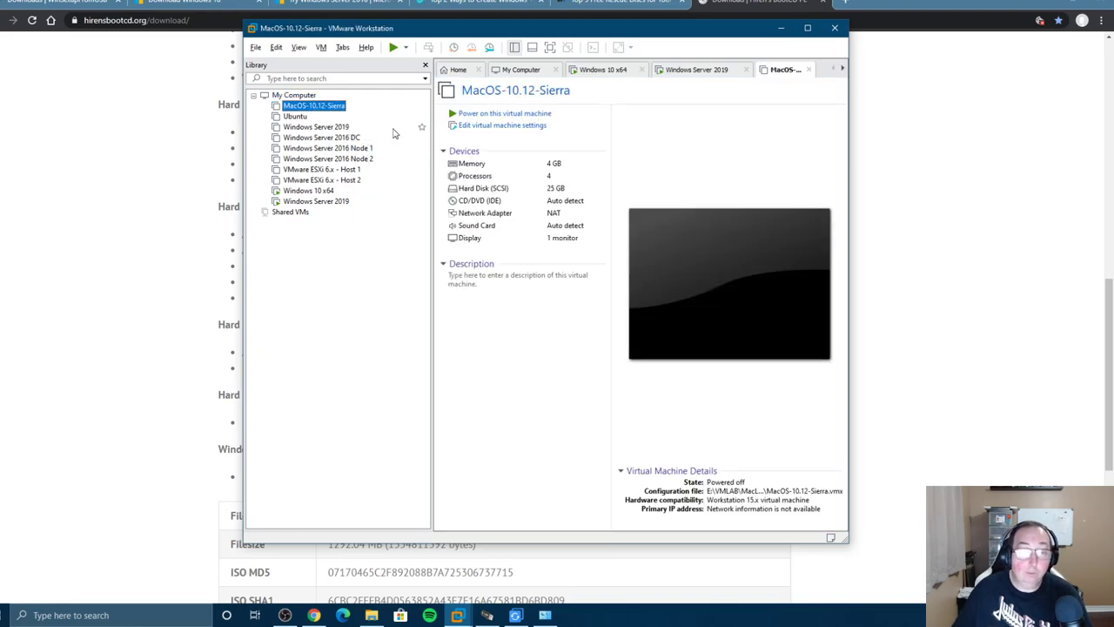
- Power on the MacOS-10.12-Sierra virtual machine, continue past its CPU info prompt, and move the VMware window slightly lower
left_click(483, 117)
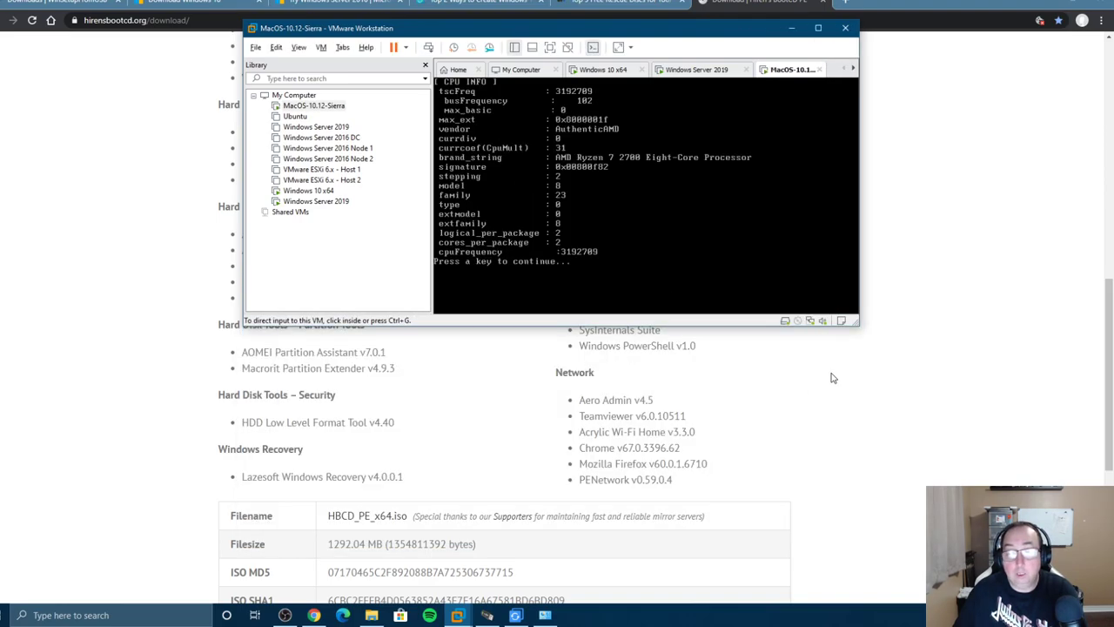
left_click(738, 286)
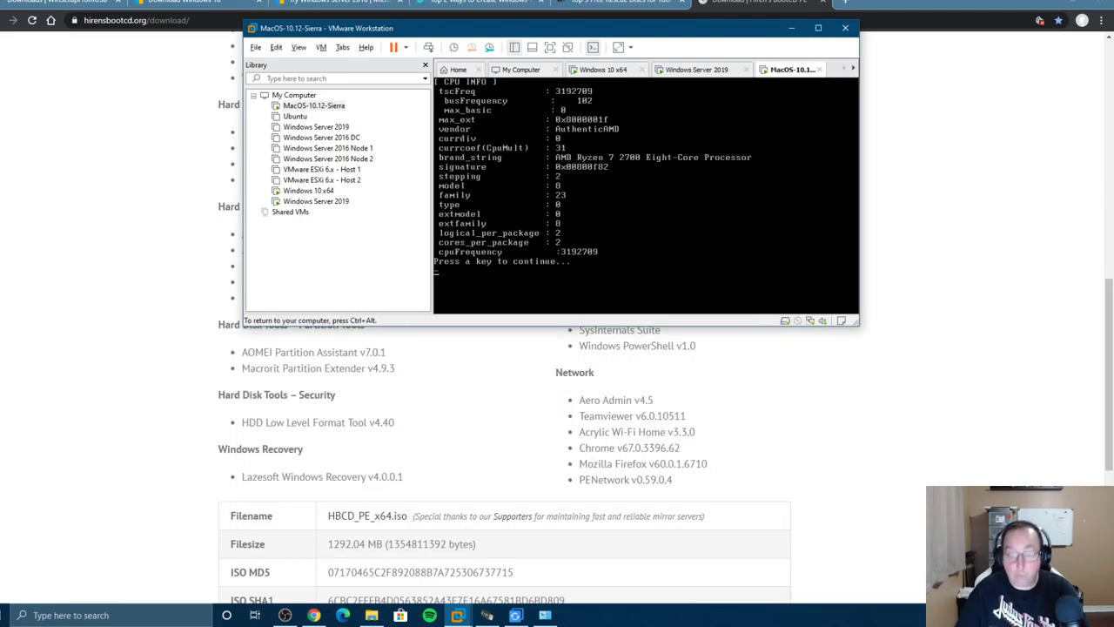
key("Return")
key("Return")
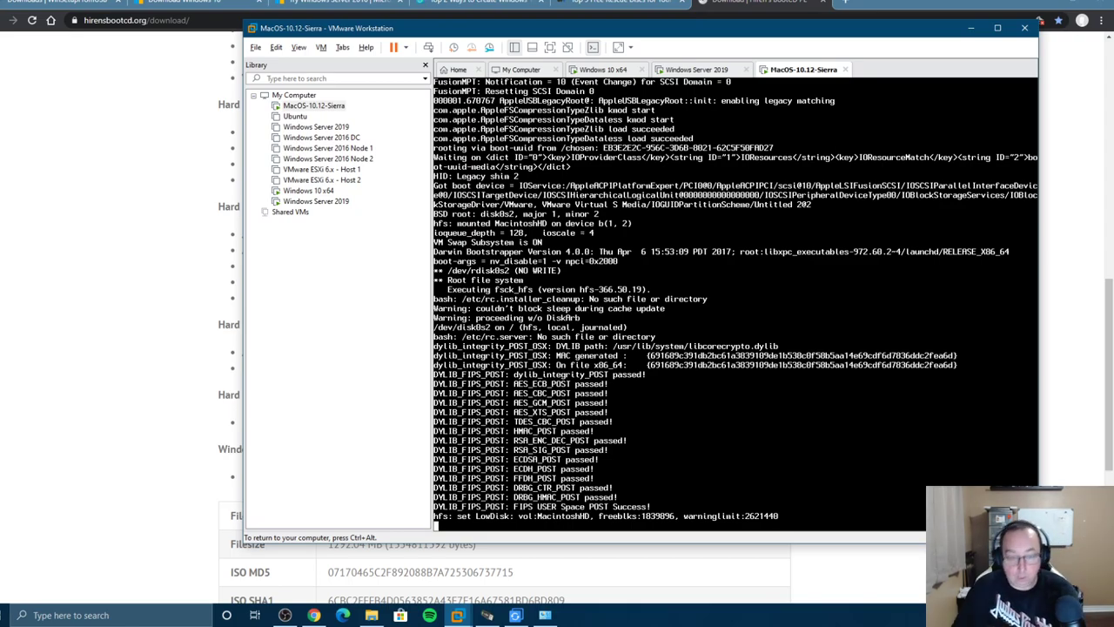
key("ctrl+alt")
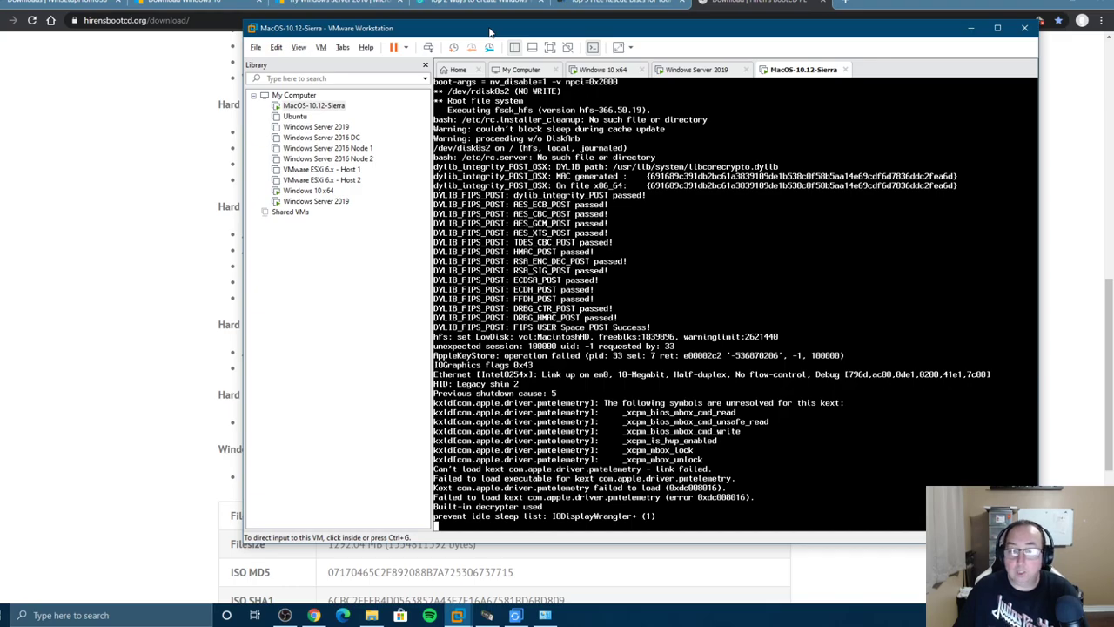
left_click_drag(490, 32, 493, 60)
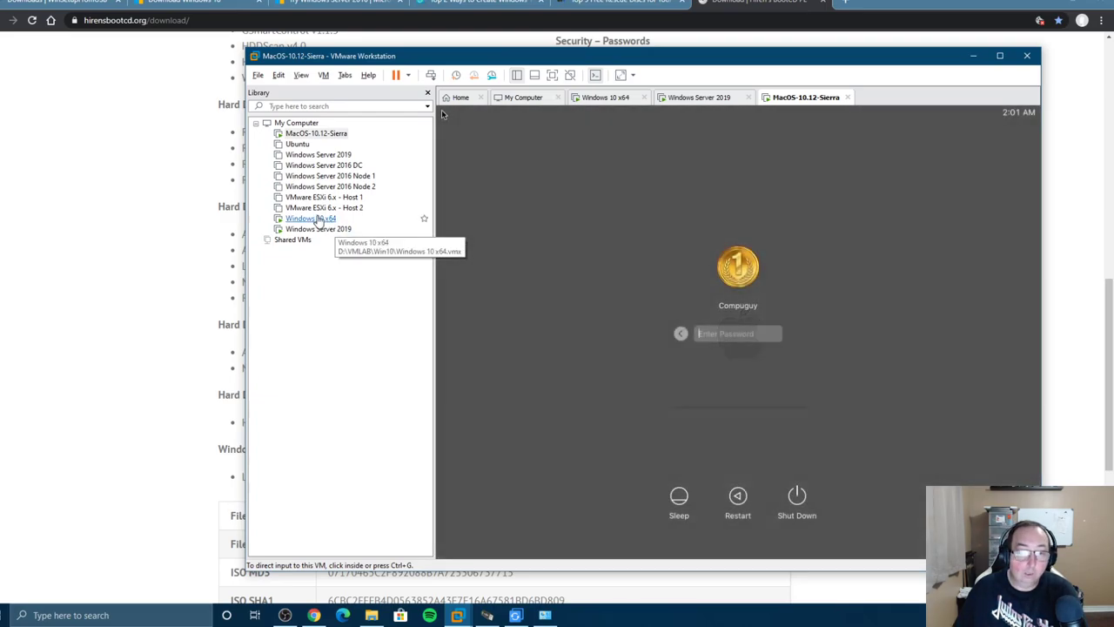
- Enter the account password on the macOS login screen and log in to the desktop
left_click(696, 303)
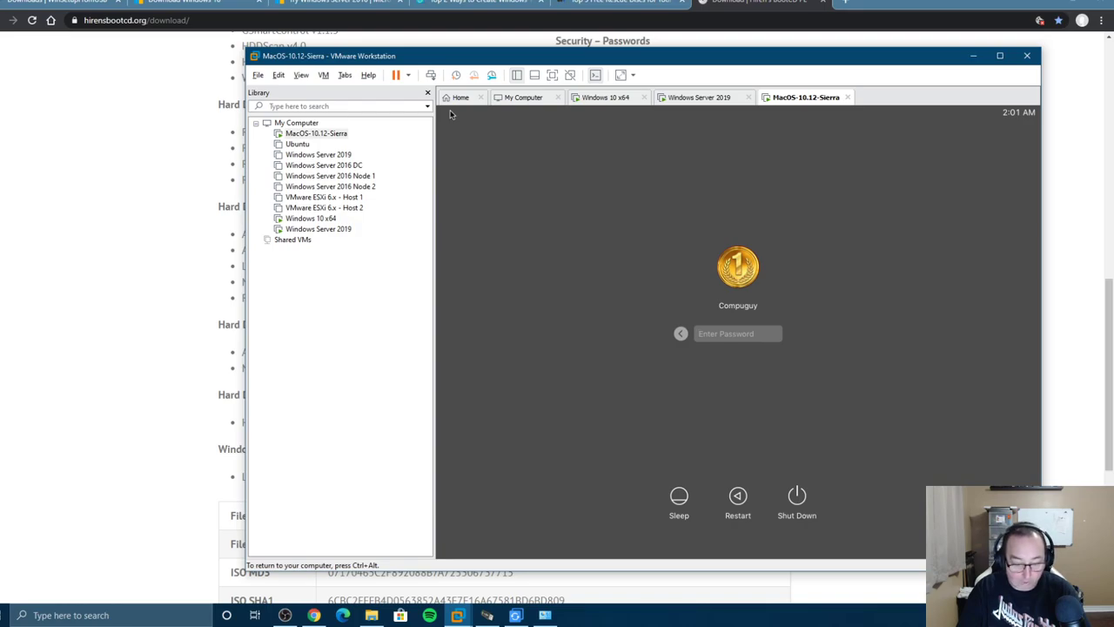
type("••••••••••")
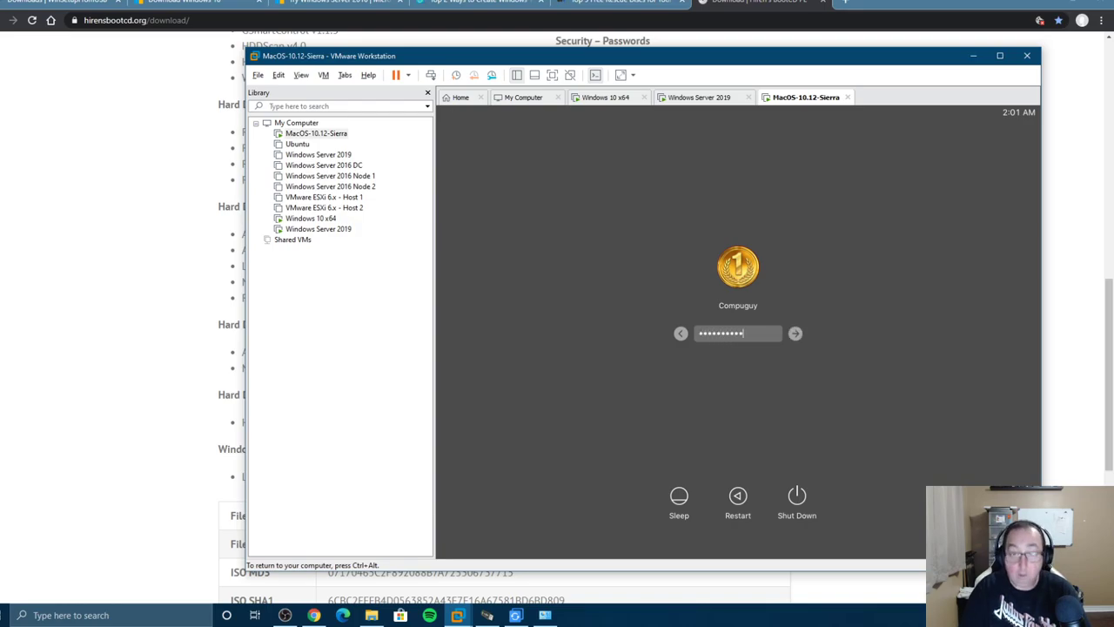
key("Return")
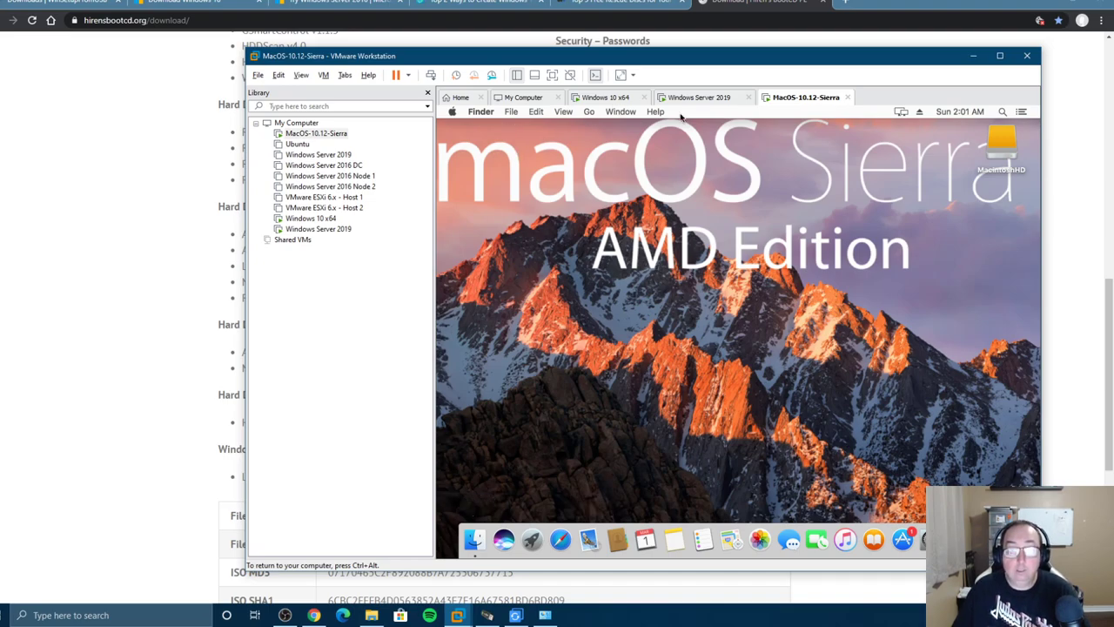
- Shut down the macOS Sierra guest from inside the virtual machine and confirm the shutdown
key("ctrl+alt")
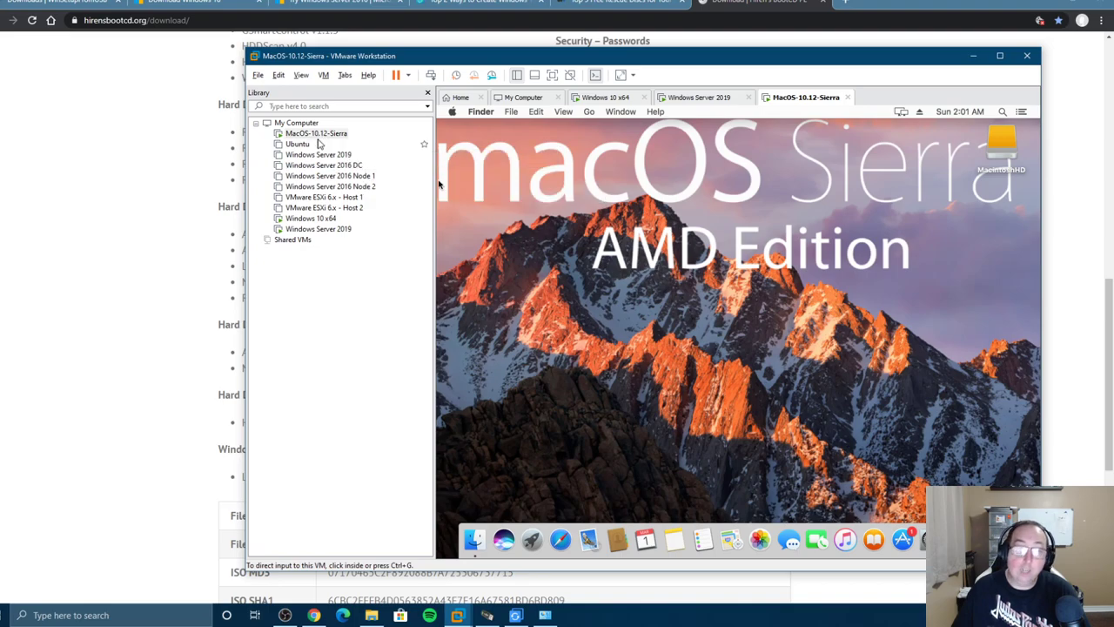
left_click(453, 121)
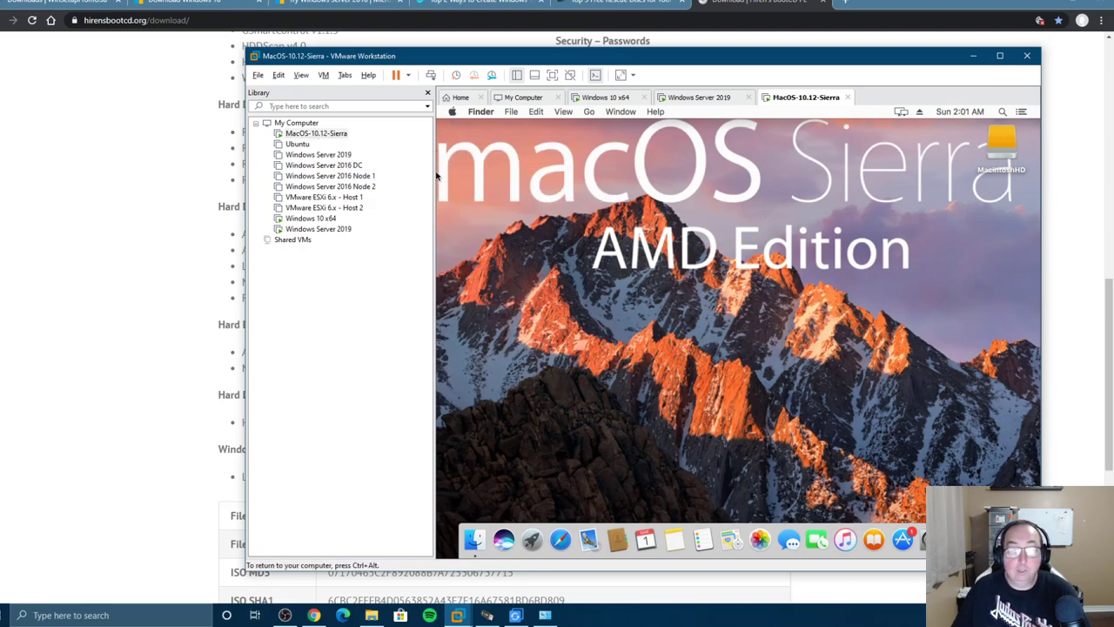
left_click(451, 111)
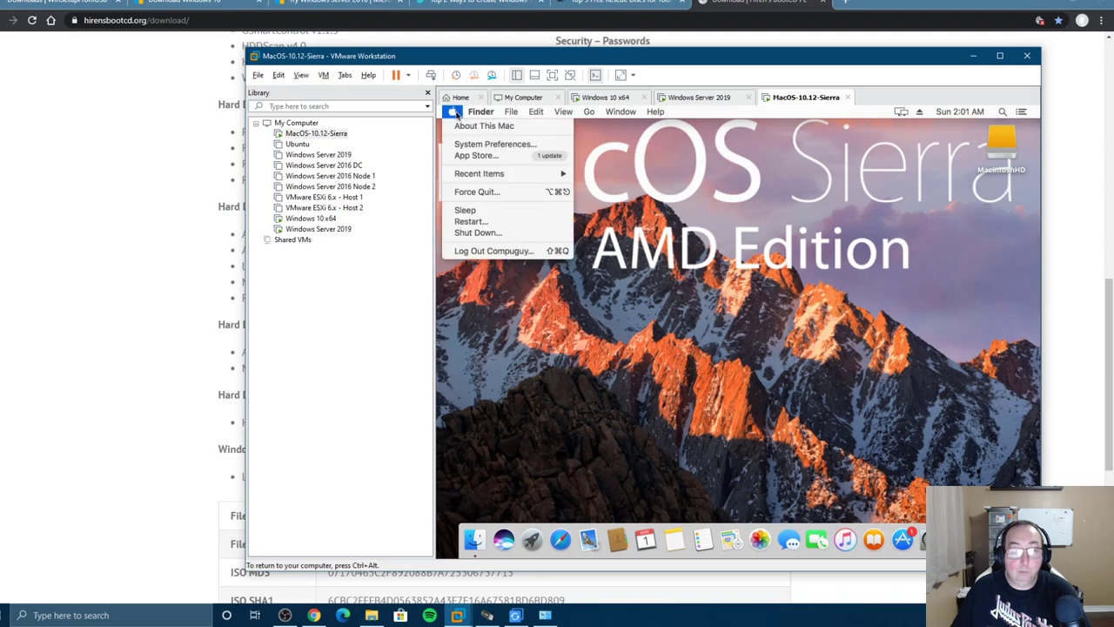
left_click(470, 232)
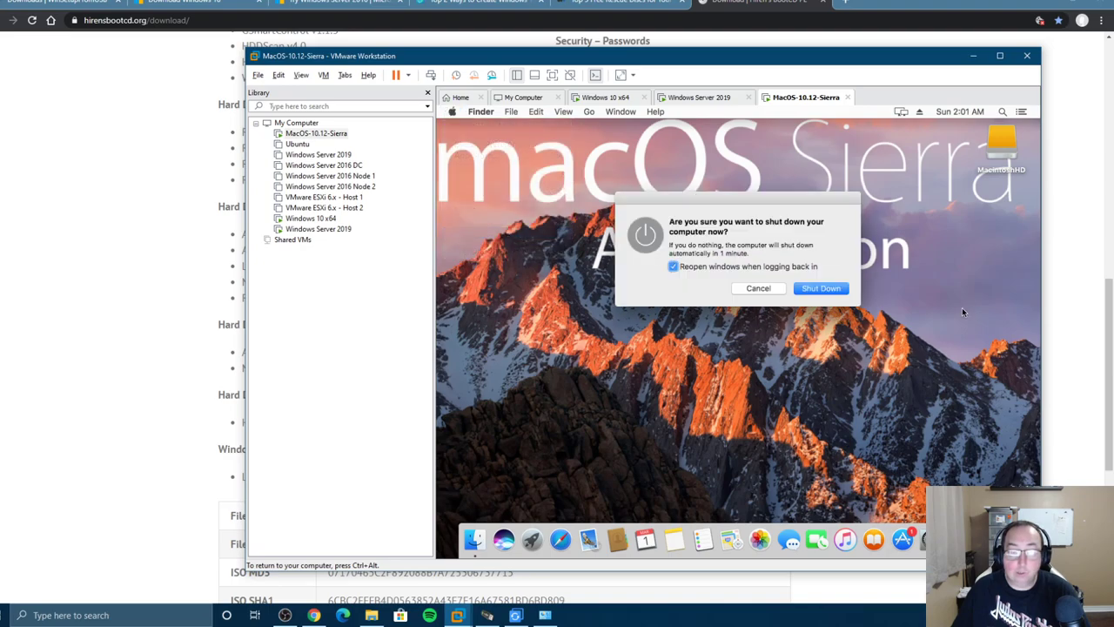
left_click(840, 290)
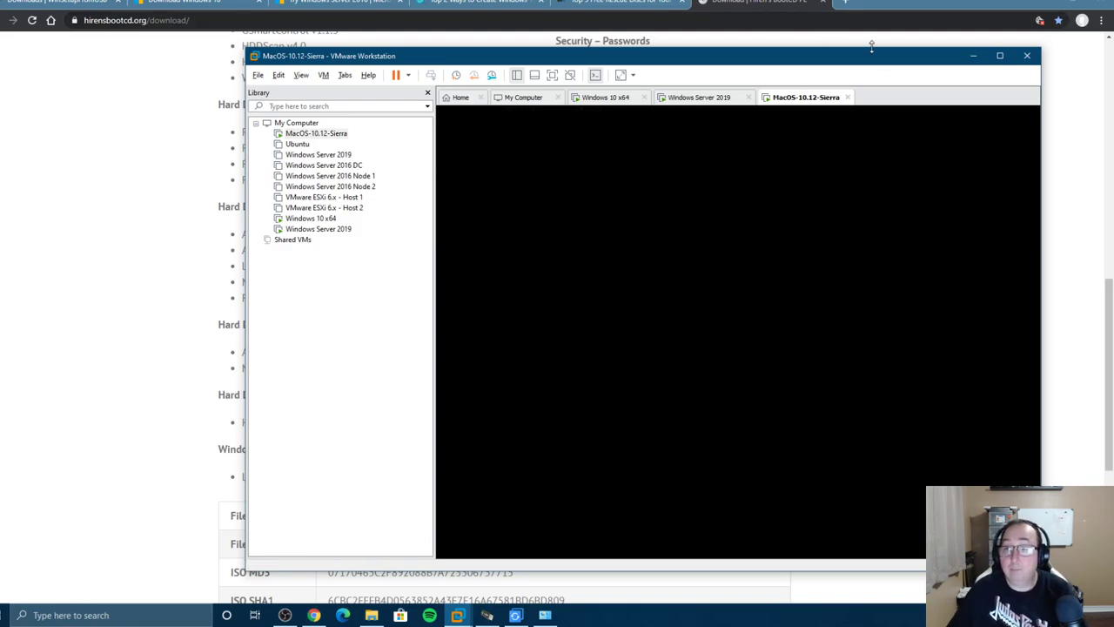
- Minimize VMware Workstation and the Chrome window to return to the host desktop
left_click(973, 58)
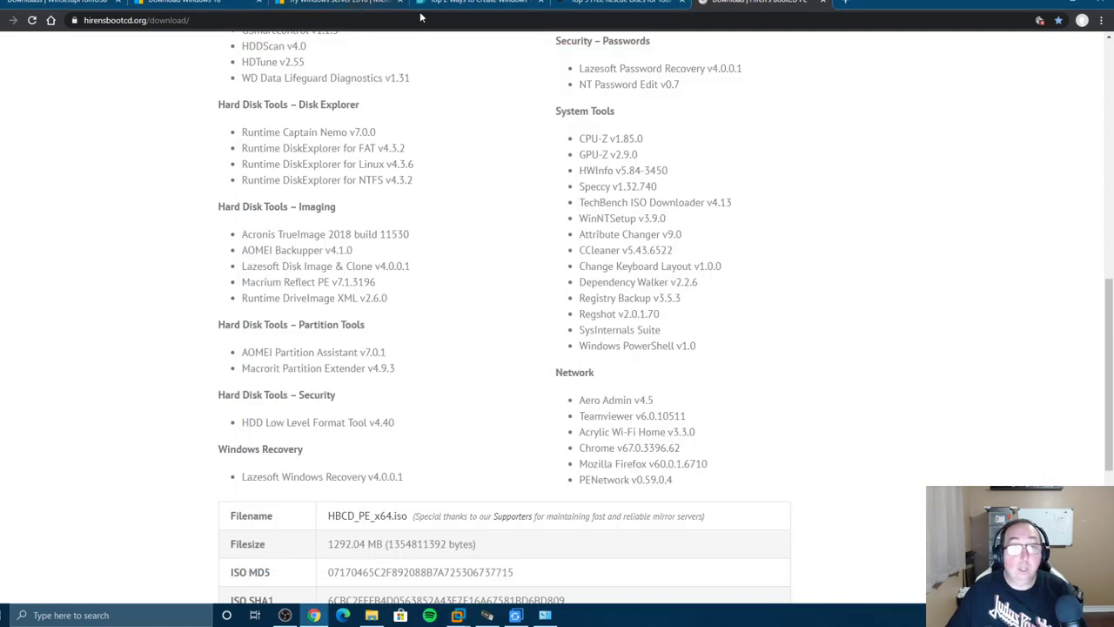
left_click(1045, 5)
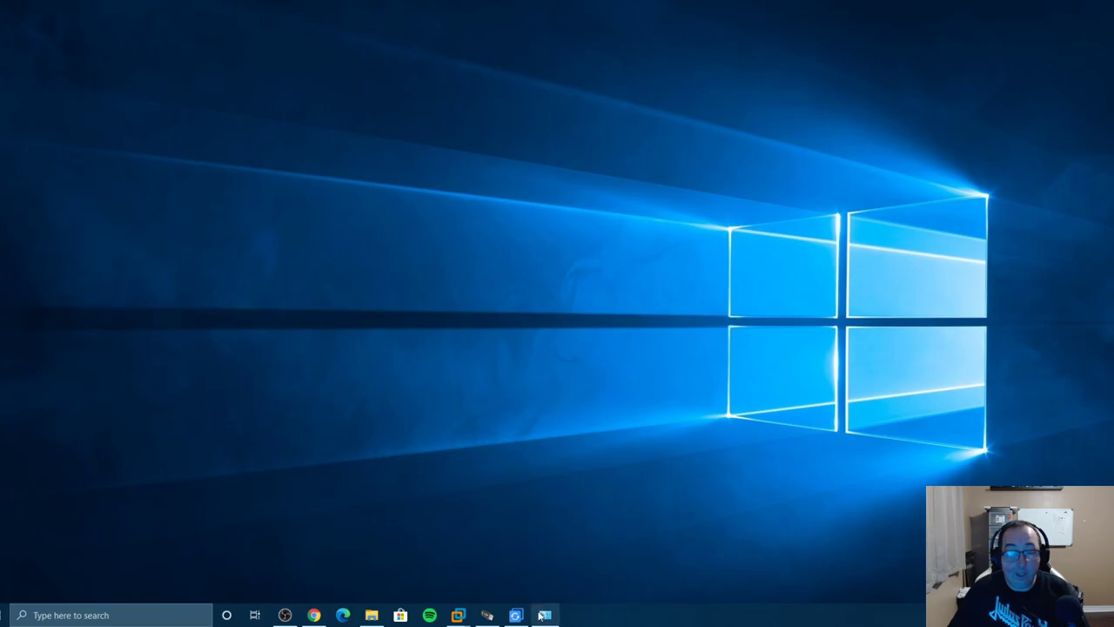
mouse_move(541, 617)
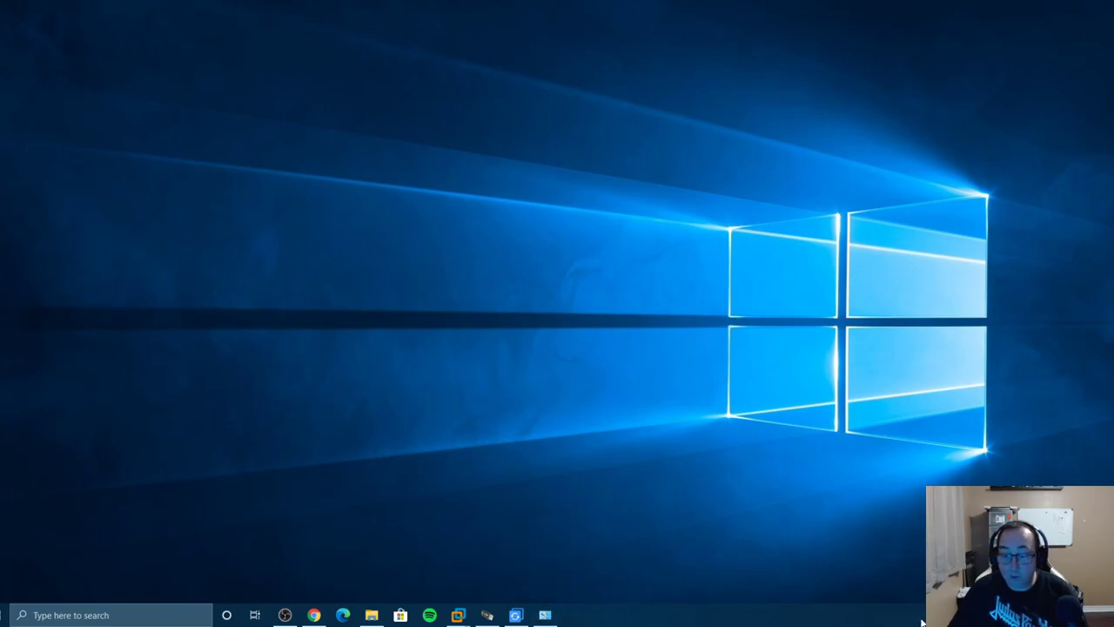